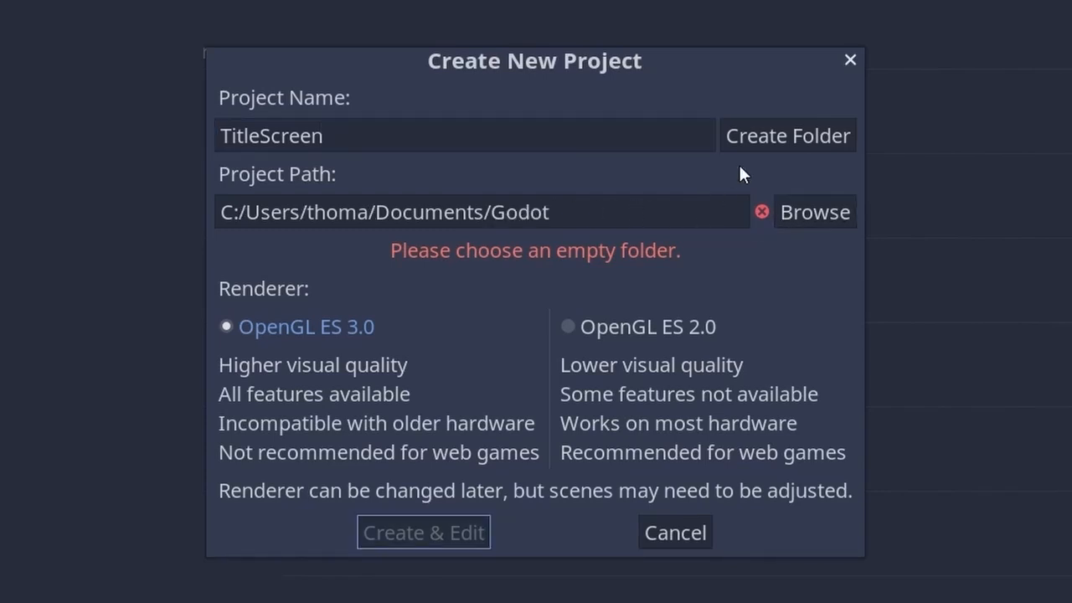
# Step: Create the TitleScreen project in a new folder of its own, using the OpenGL ES 3.0 renderer
pyautogui.click(780, 138)
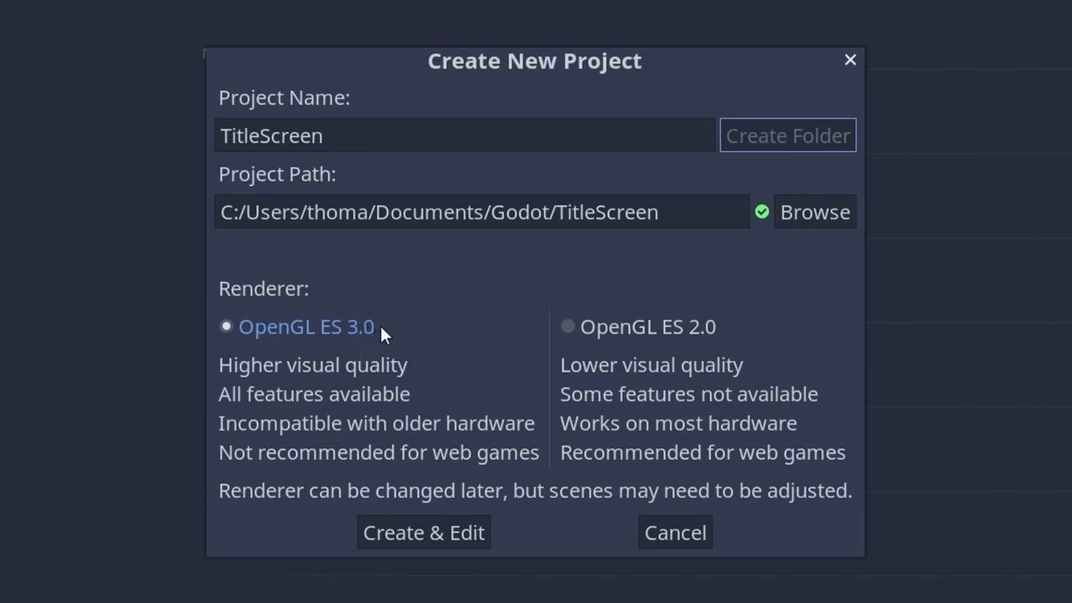
pyautogui.click(431, 533)
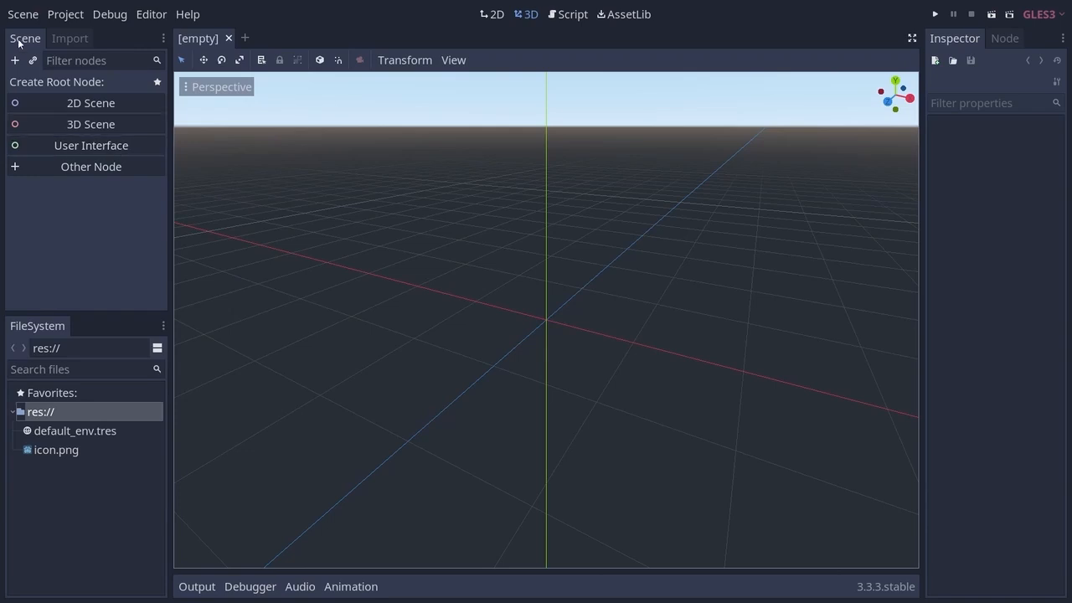
pyautogui.click(34, 11)
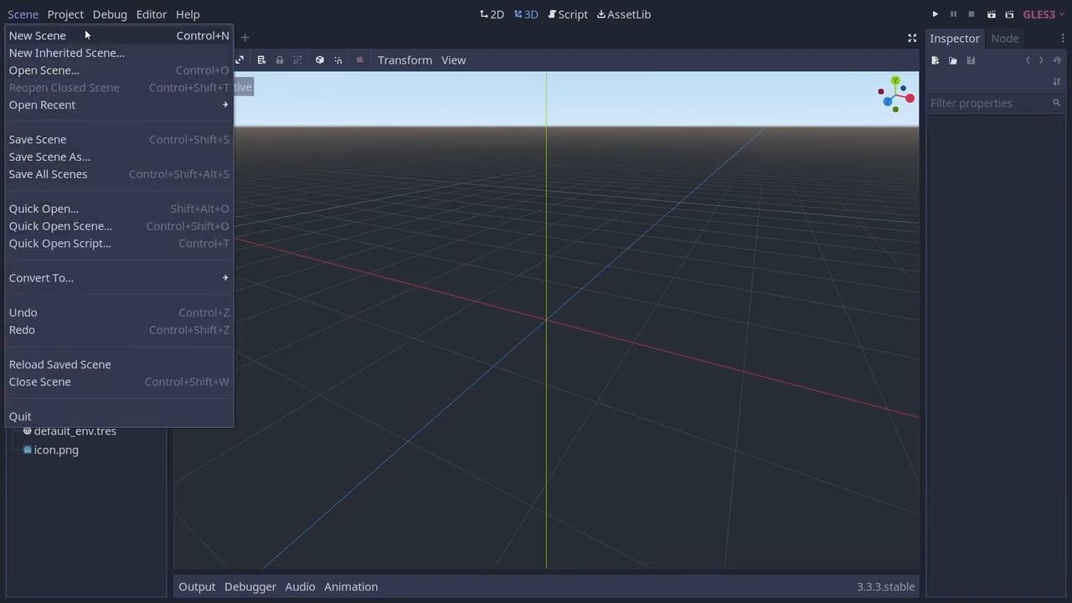
pyautogui.click(192, 18)
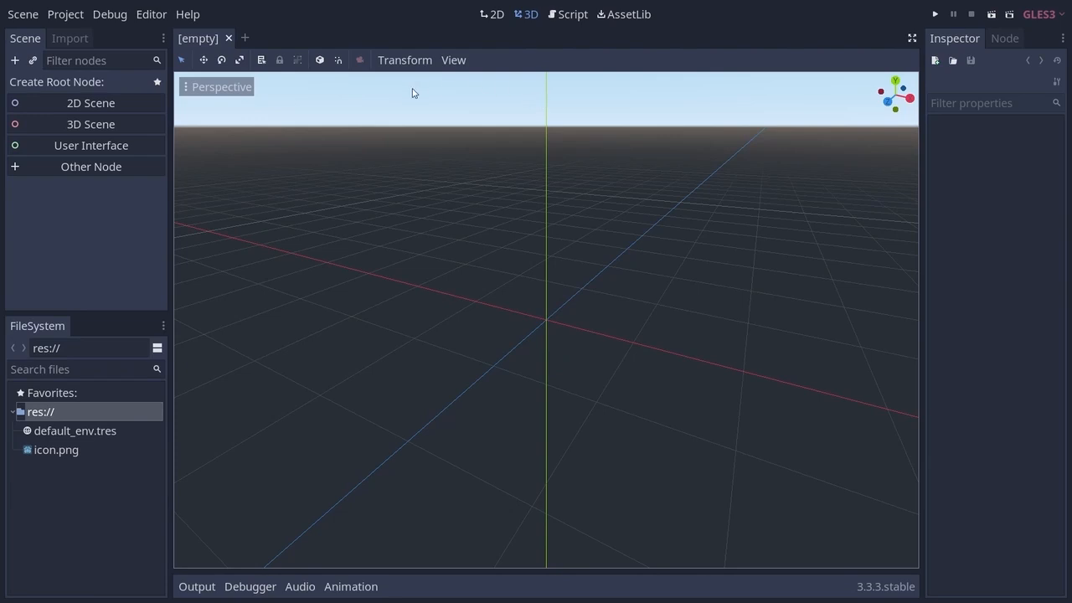
# Step: View the 2D and Script workspaces, ending in the 2D workspace
pyautogui.click(495, 14)
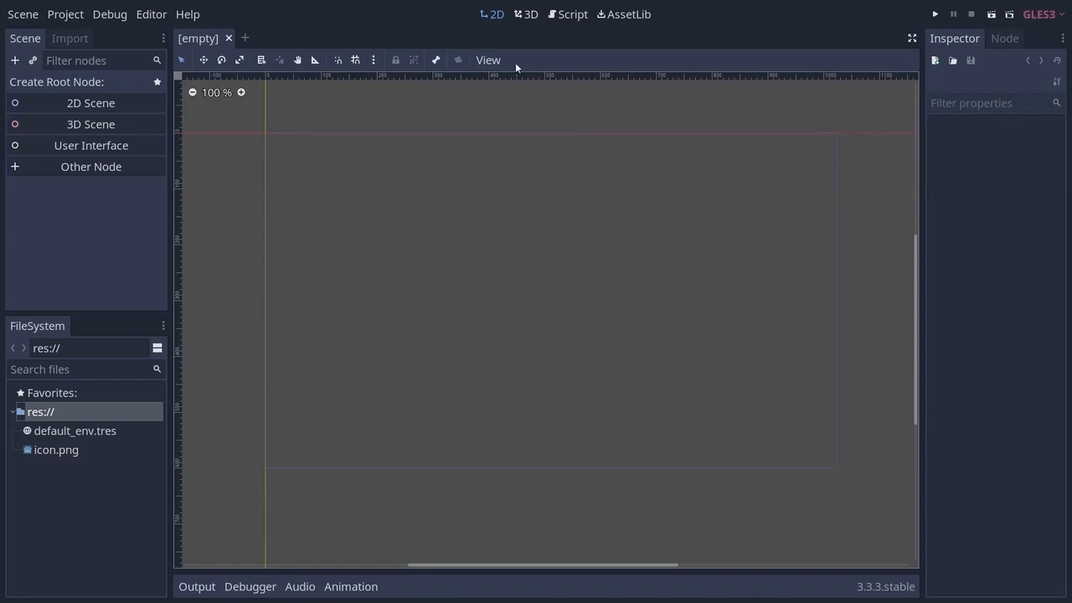
pyautogui.click(563, 20)
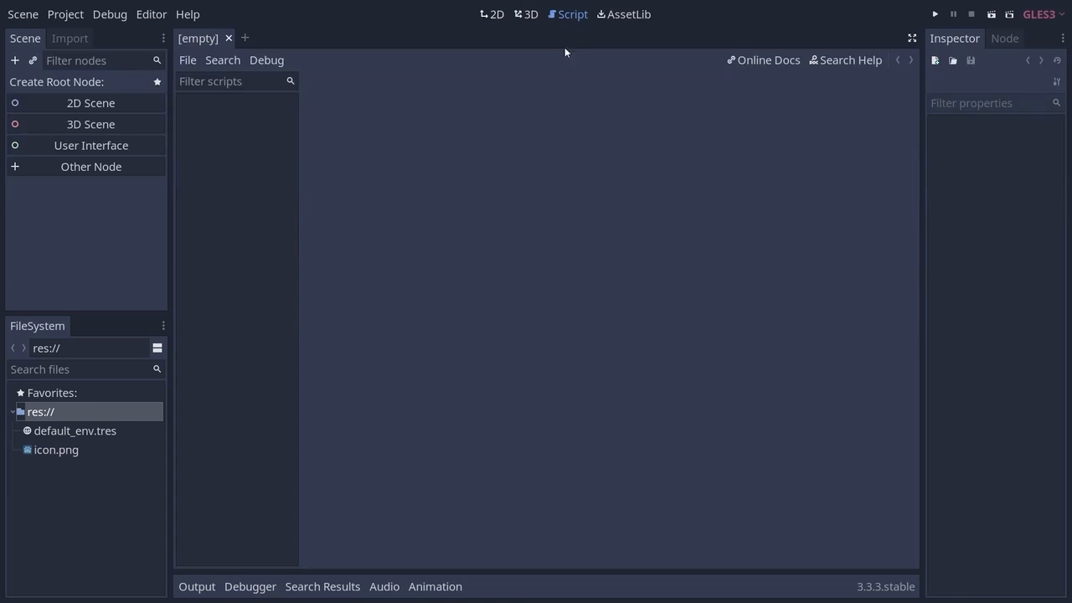
pyautogui.click(496, 20)
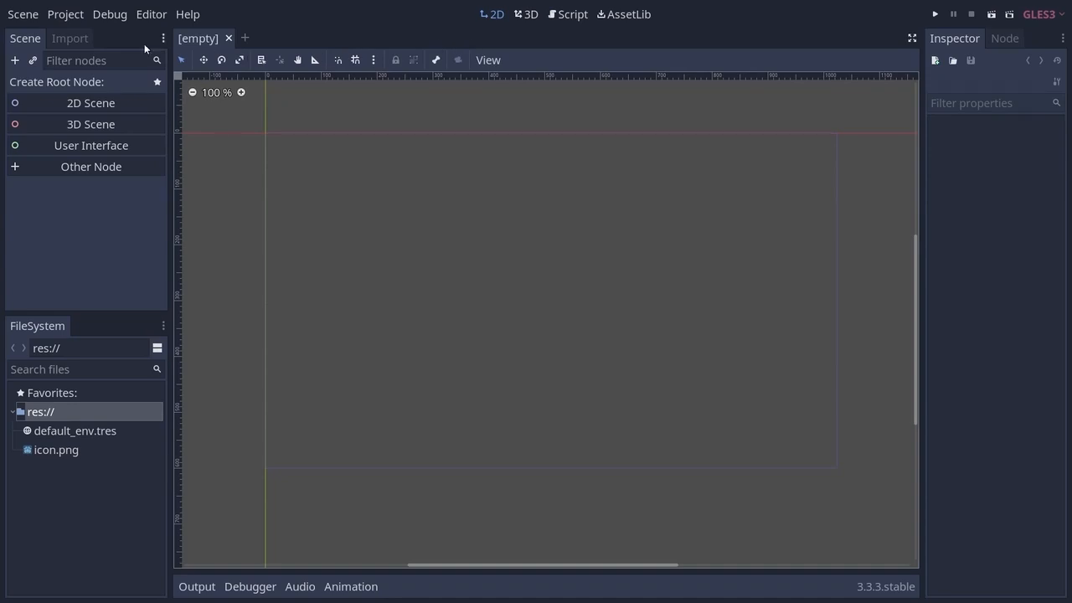
# Step: Set the project's display window size to 1280 wide and 720 high in the project settings
pyautogui.click(67, 14)
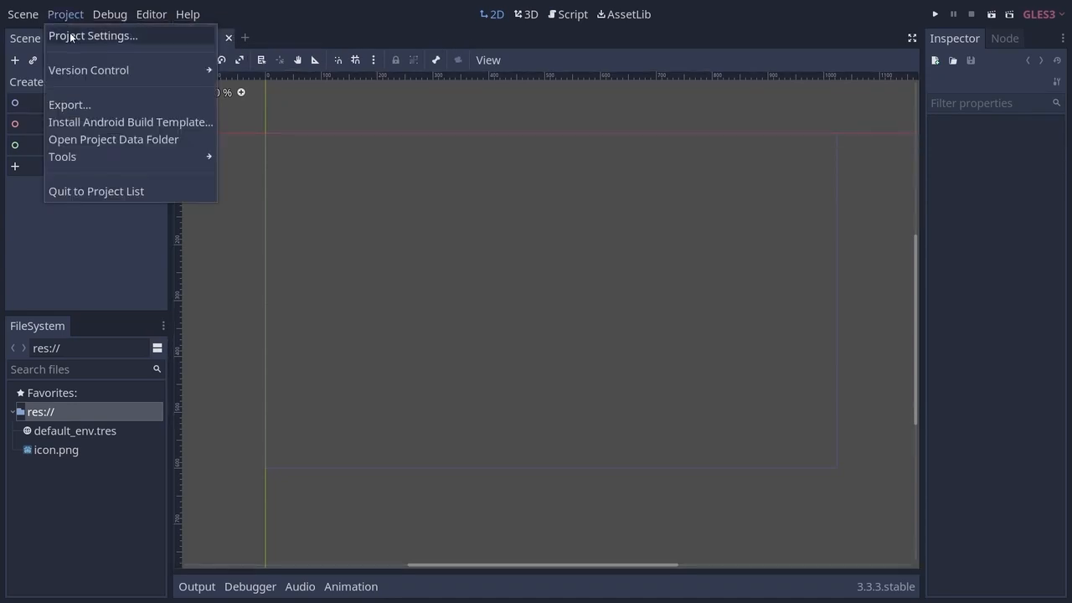
pyautogui.click(71, 36)
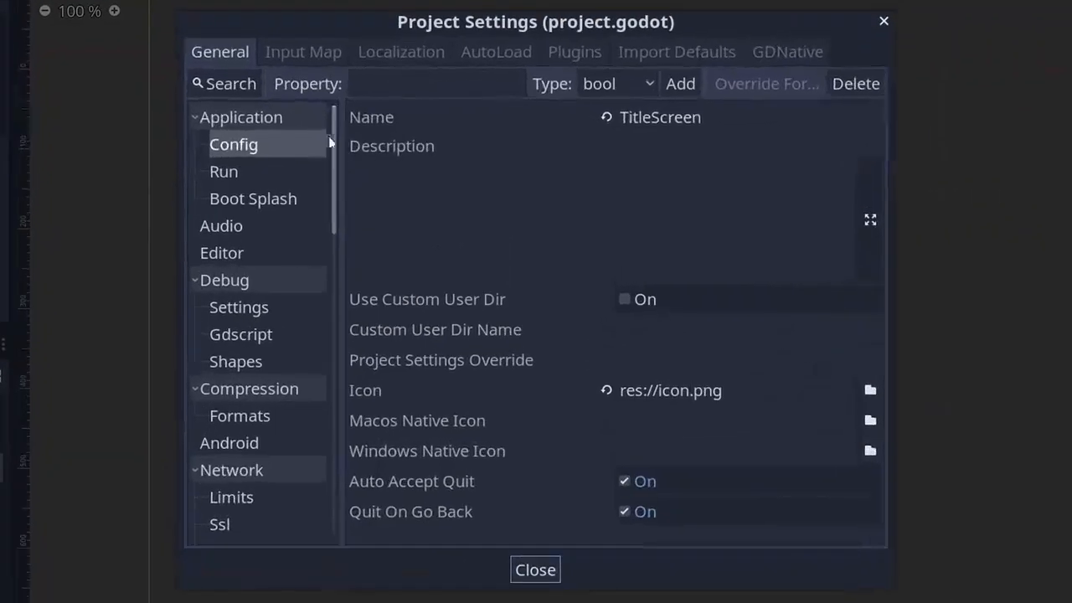
pyautogui.scroll(-3, 396, 178)
pyautogui.scroll(-10, 331, 154)
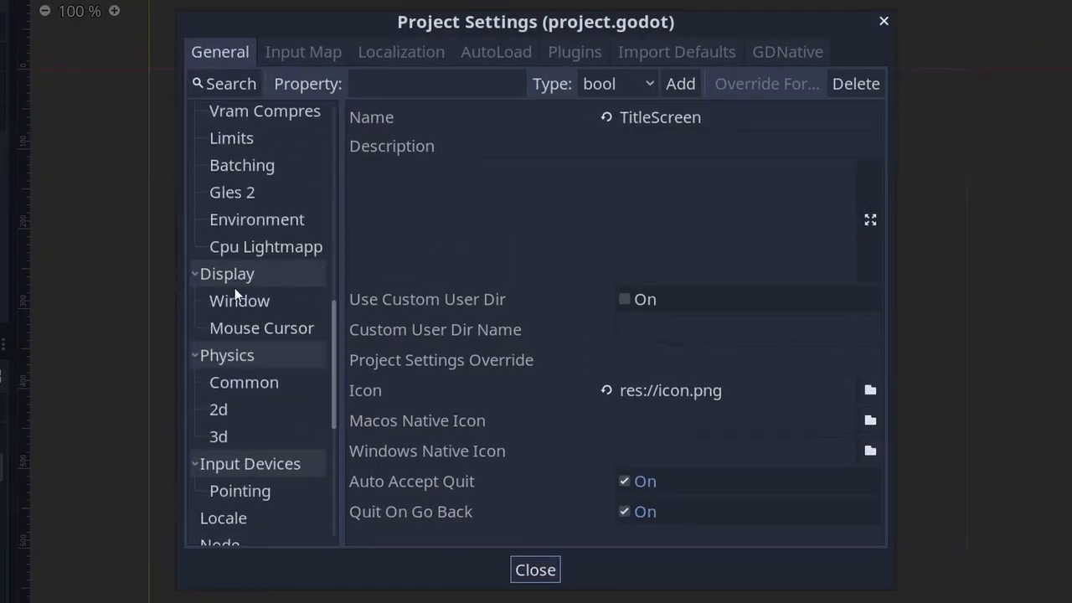
pyautogui.click(280, 301)
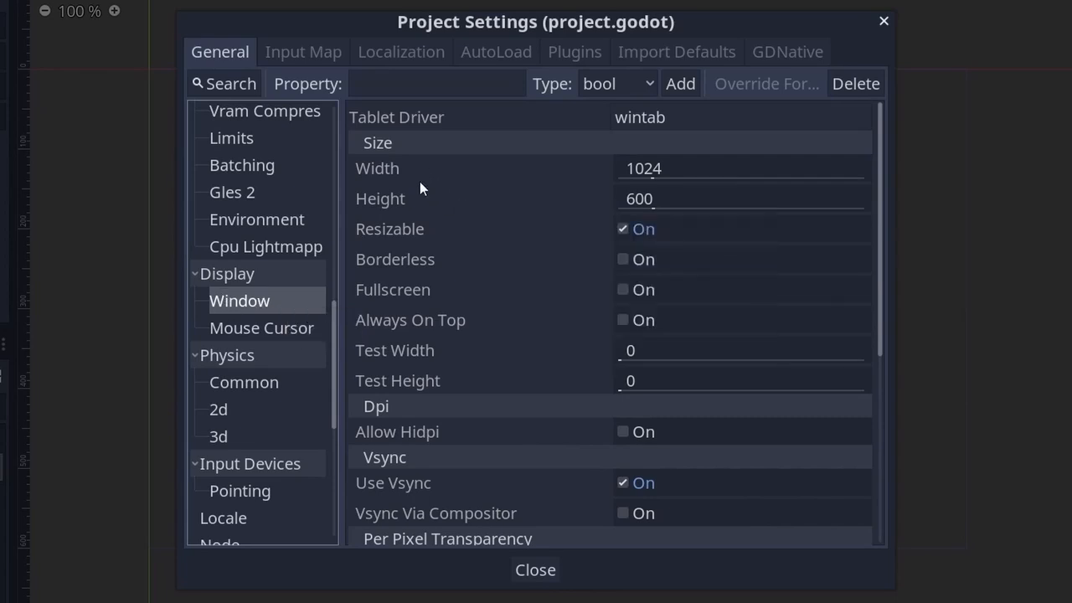
pyautogui.click(667, 169)
pyautogui.write('1280')
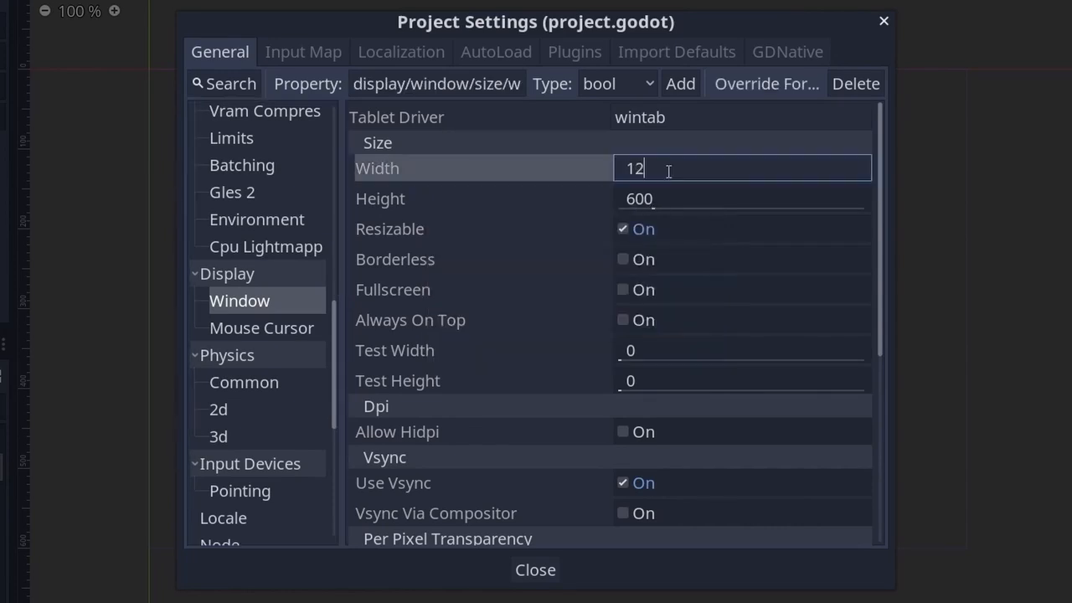
pyautogui.click(659, 202)
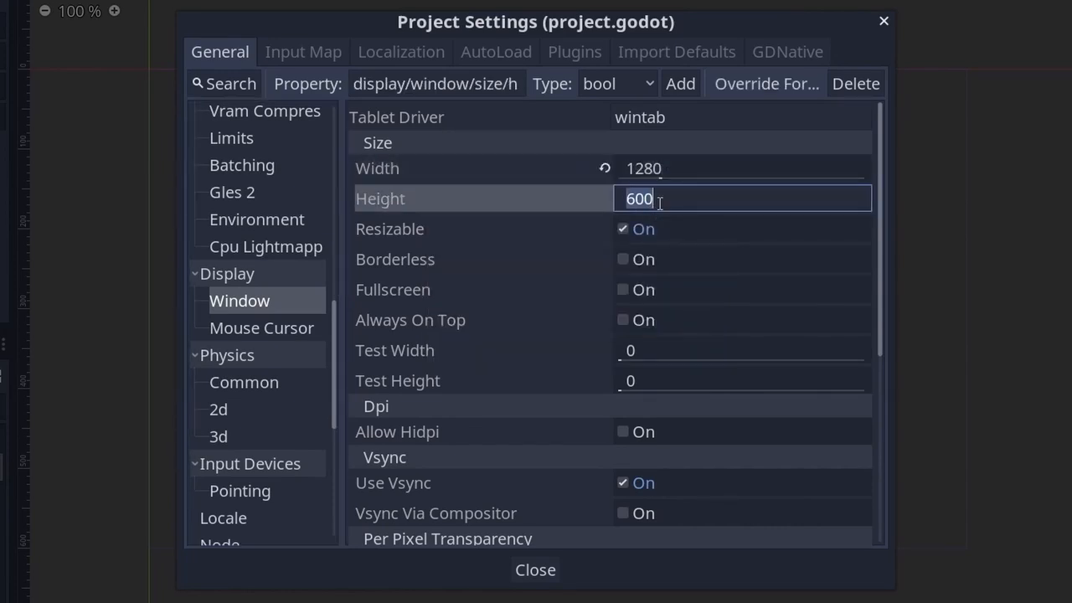
pyautogui.write('720')
pyautogui.press('Return')
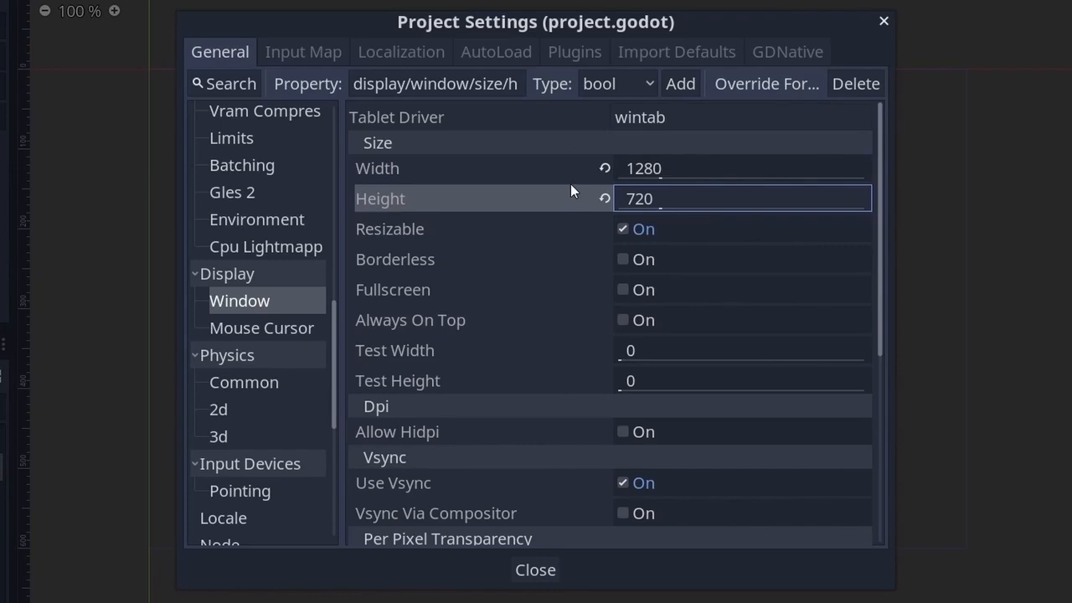
pyautogui.click(532, 573)
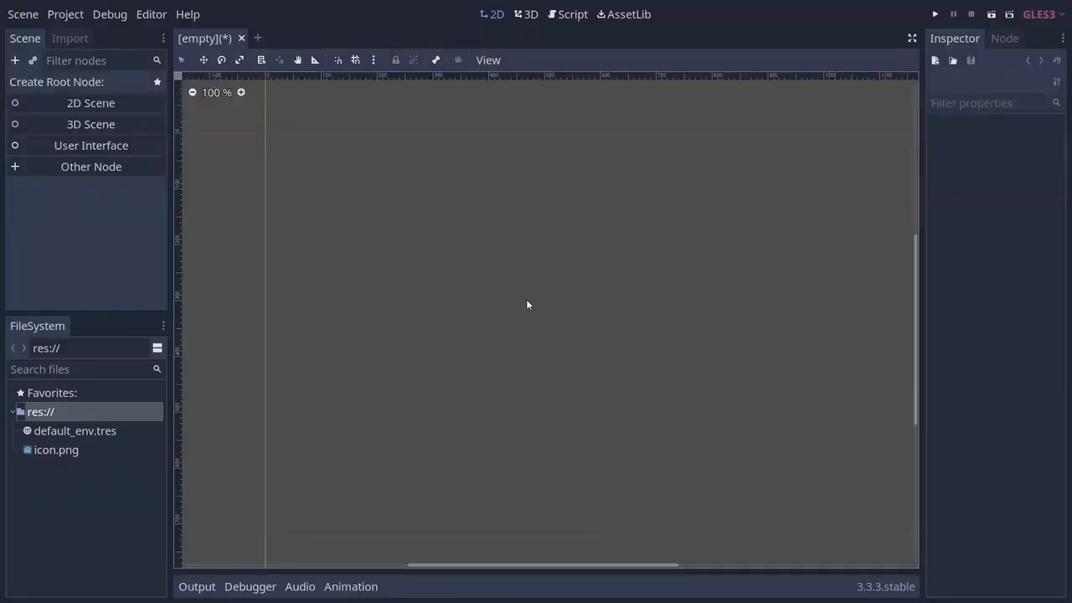
# Step: Switch to the file explorer's assets folder and import the background, button and logo images into the project's res:// folder
pyautogui.hotkey('alt', 'Tab')
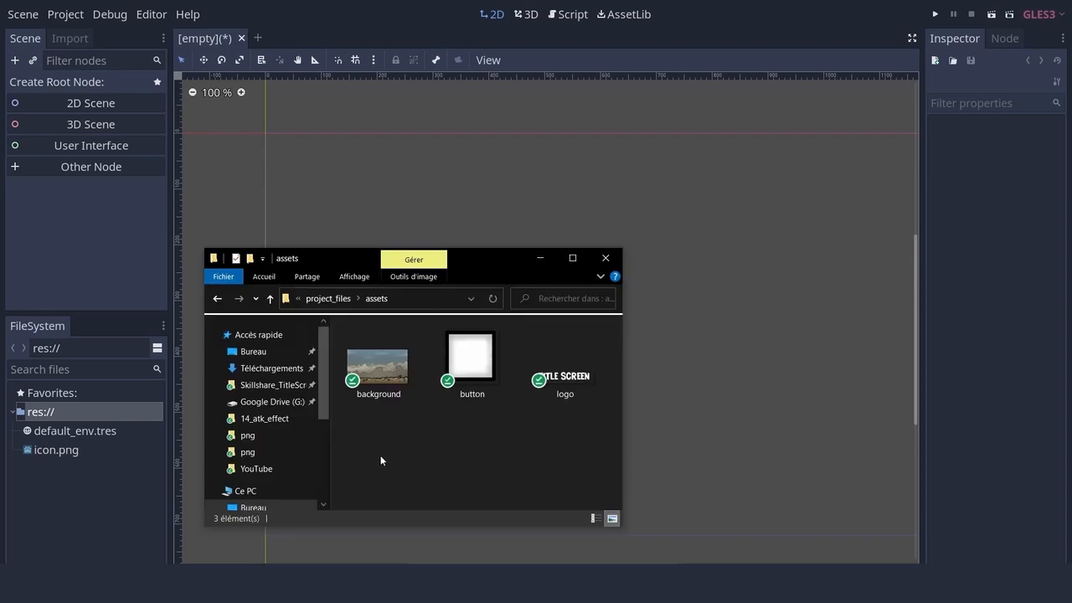
pyautogui.moveTo(380, 455); pyautogui.dragTo(551, 411)
pyautogui.click(424, 410)
pyautogui.moveTo(382, 443); pyautogui.dragTo(563, 337)
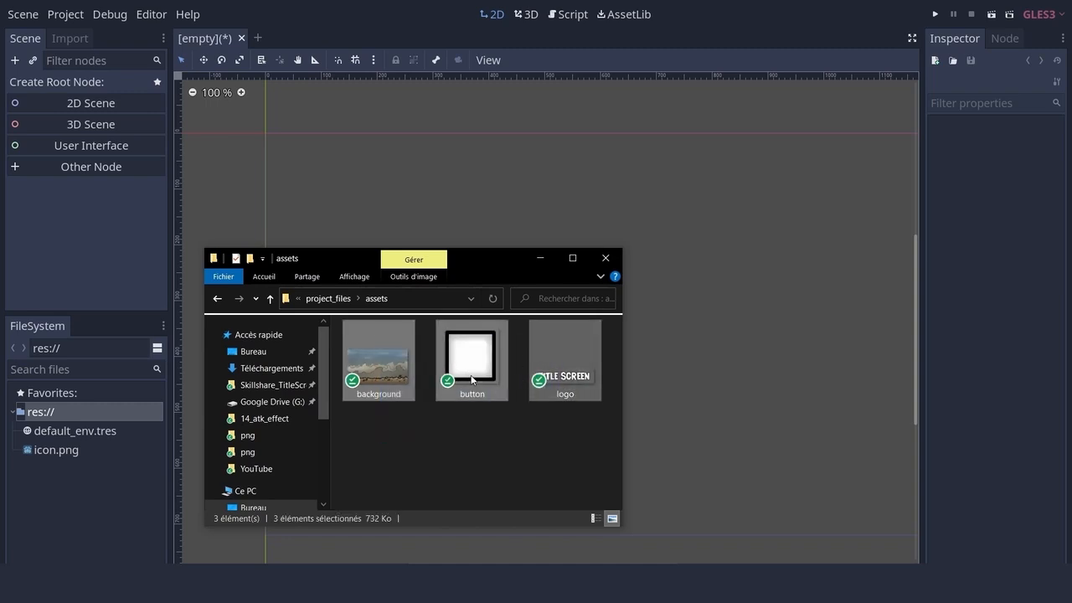
pyautogui.moveTo(472, 379); pyautogui.dragTo(124, 432)
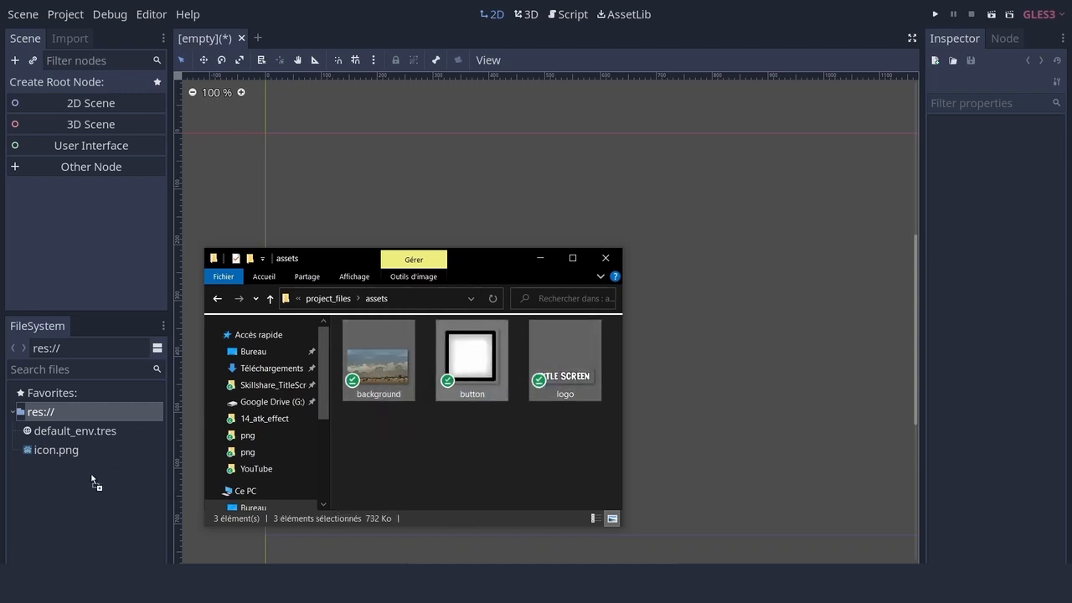
pyautogui.moveTo(92, 482); pyautogui.dragTo(91, 479)
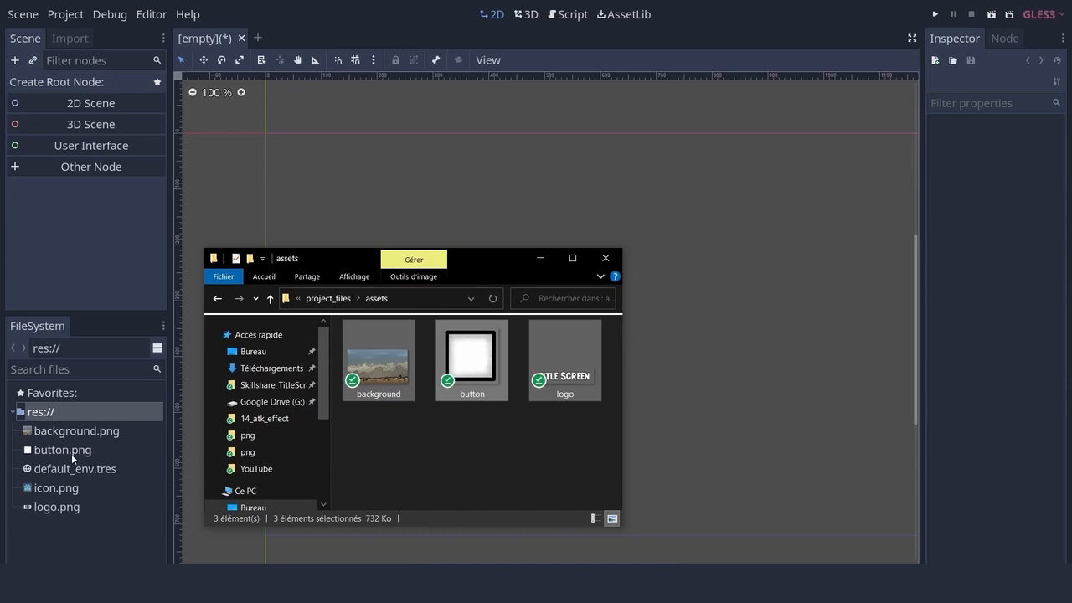
pyautogui.click(540, 259)
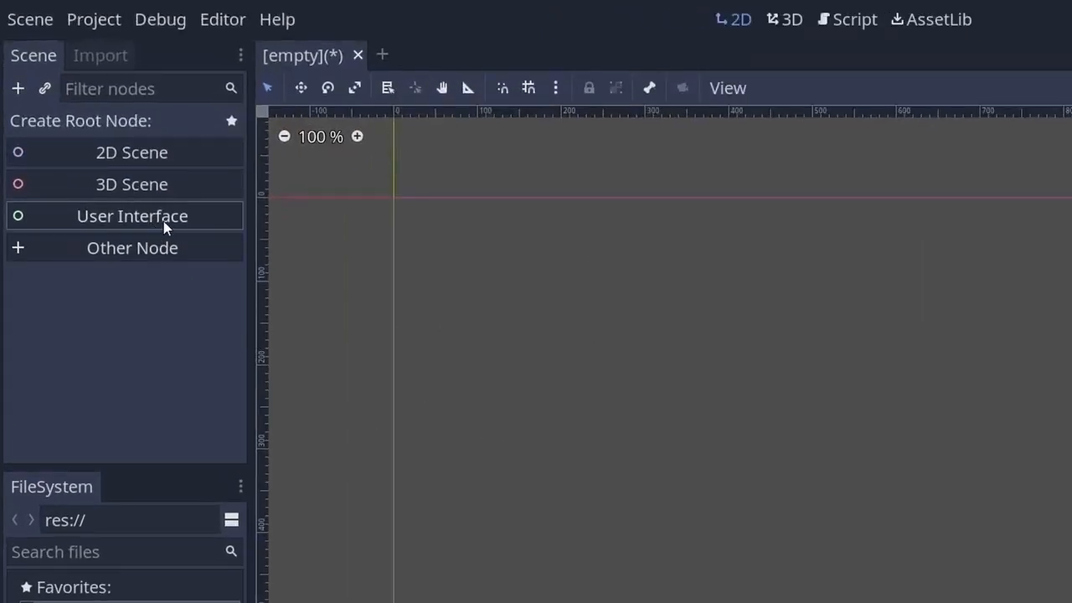
# Step: Create a User Interface root node for the scene and rename it TitleScreen
pyautogui.click(164, 218)
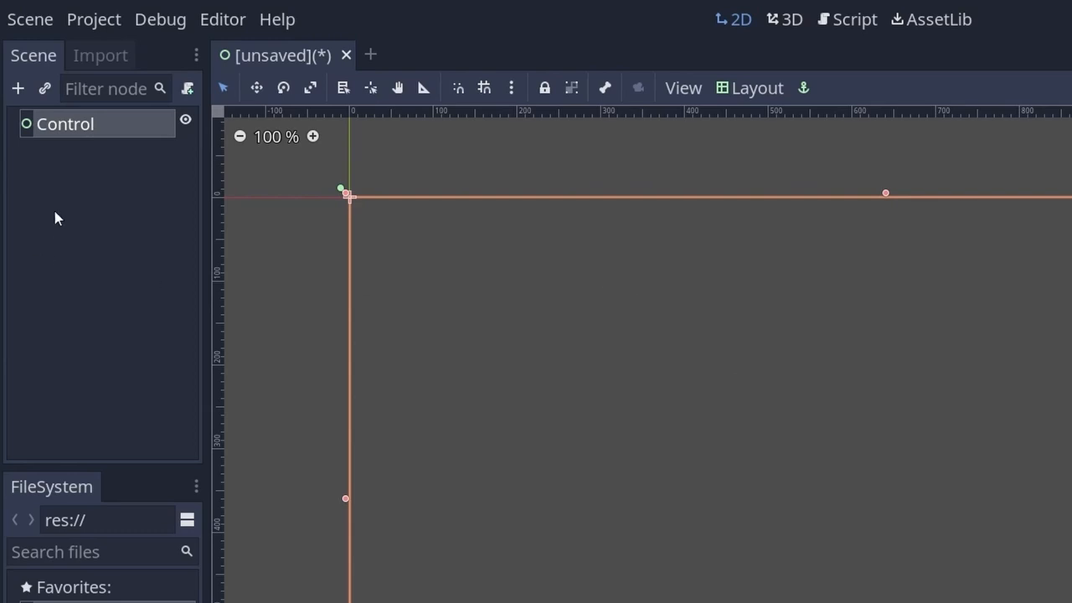
pyautogui.click(92, 129)
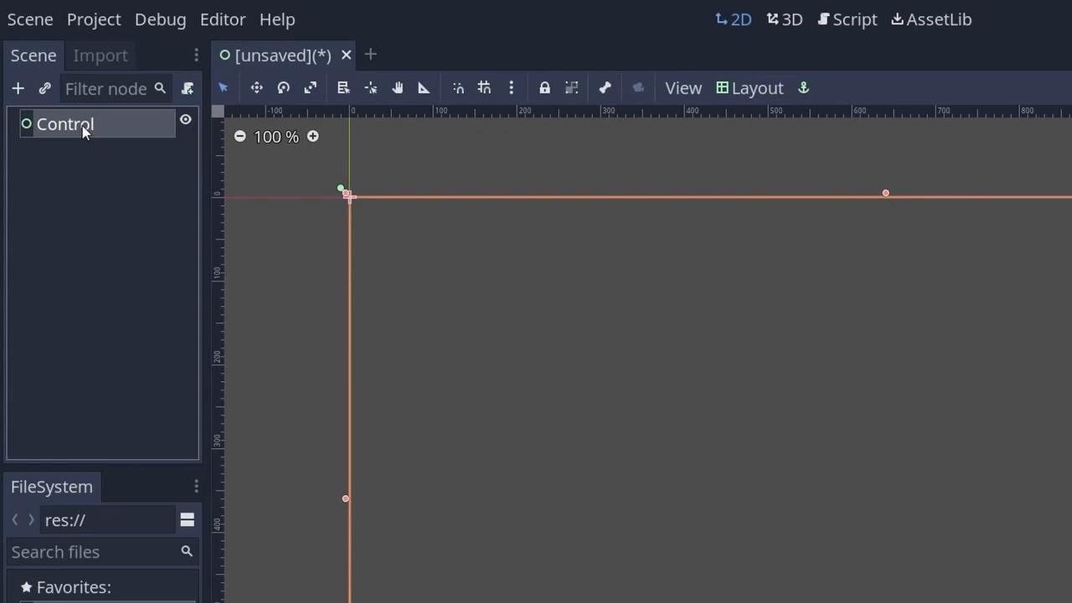
pyautogui.rightClick(82, 125)
pyautogui.click(222, 374)
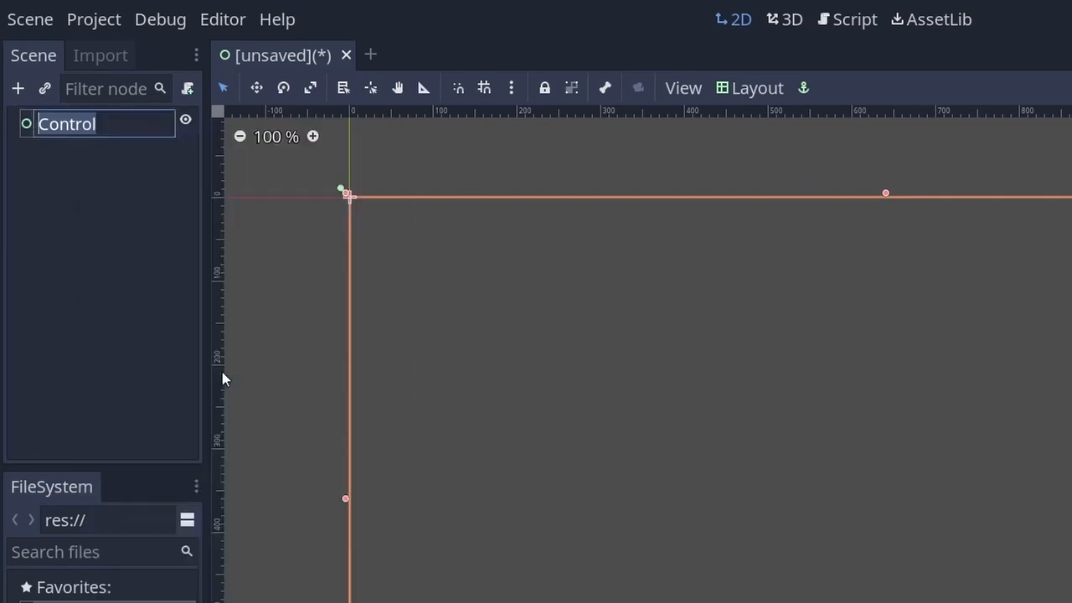
pyautogui.write('TitleScreen')
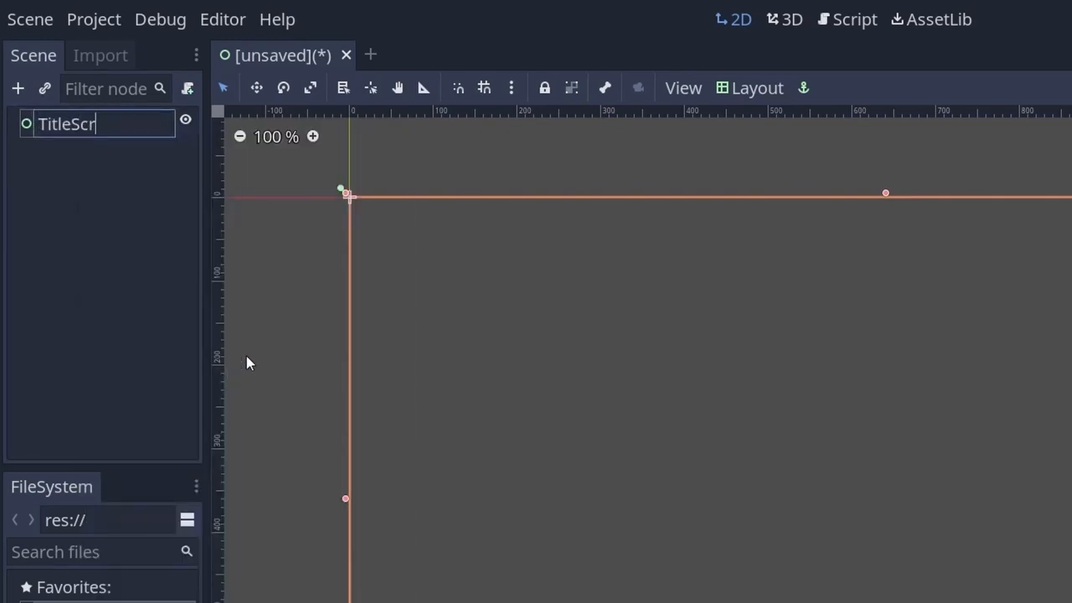
pyautogui.press('Return')
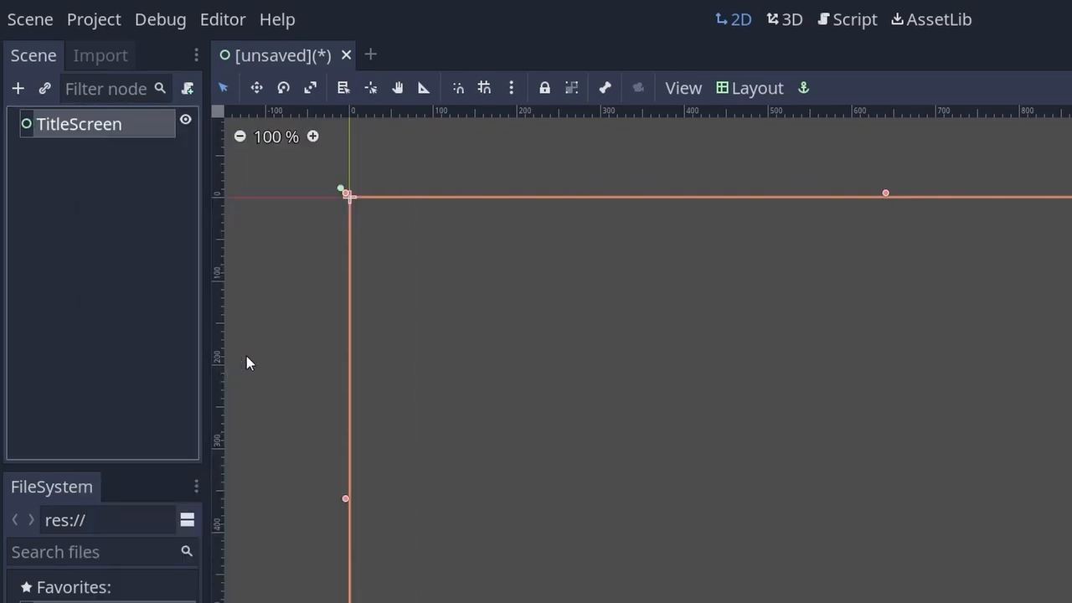
# Step: Save the scene as TitleScreen.tscn in the res:// folder and select the saved file
pyautogui.click(42, 22)
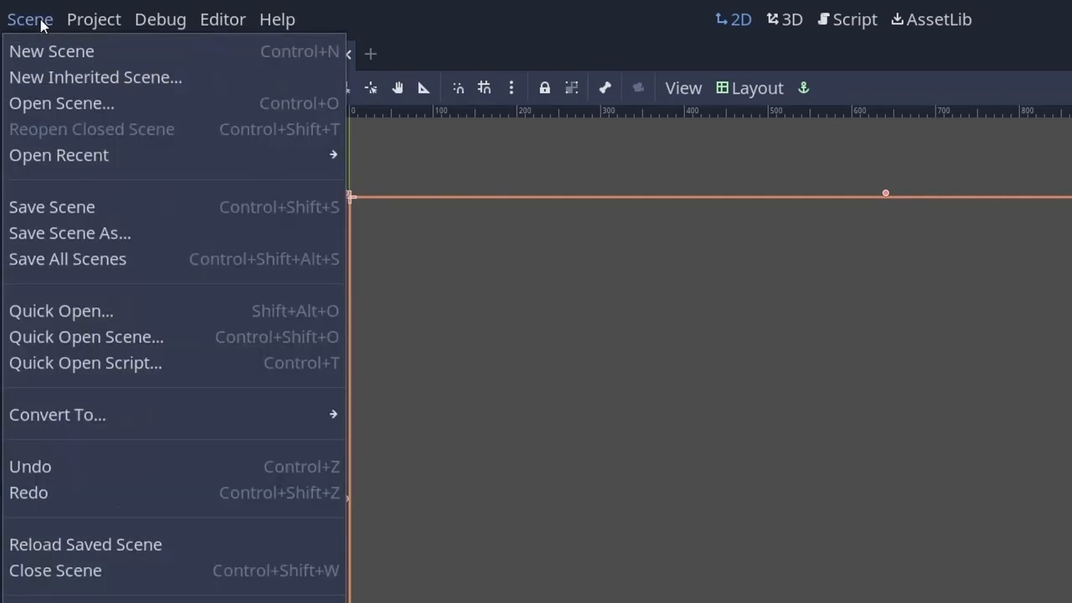
pyautogui.click(94, 210)
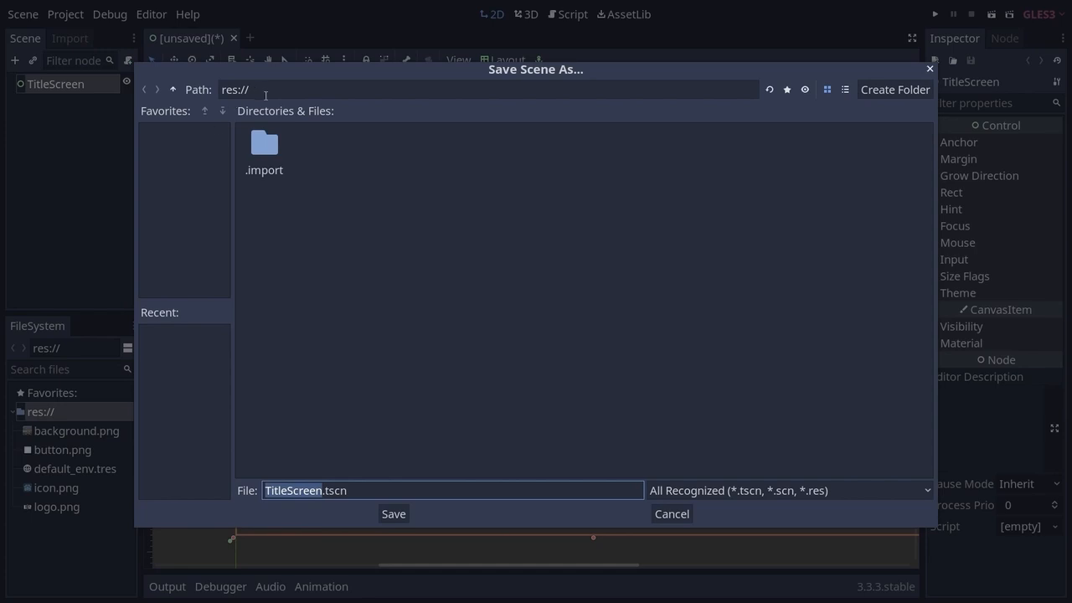
pyautogui.click(400, 517)
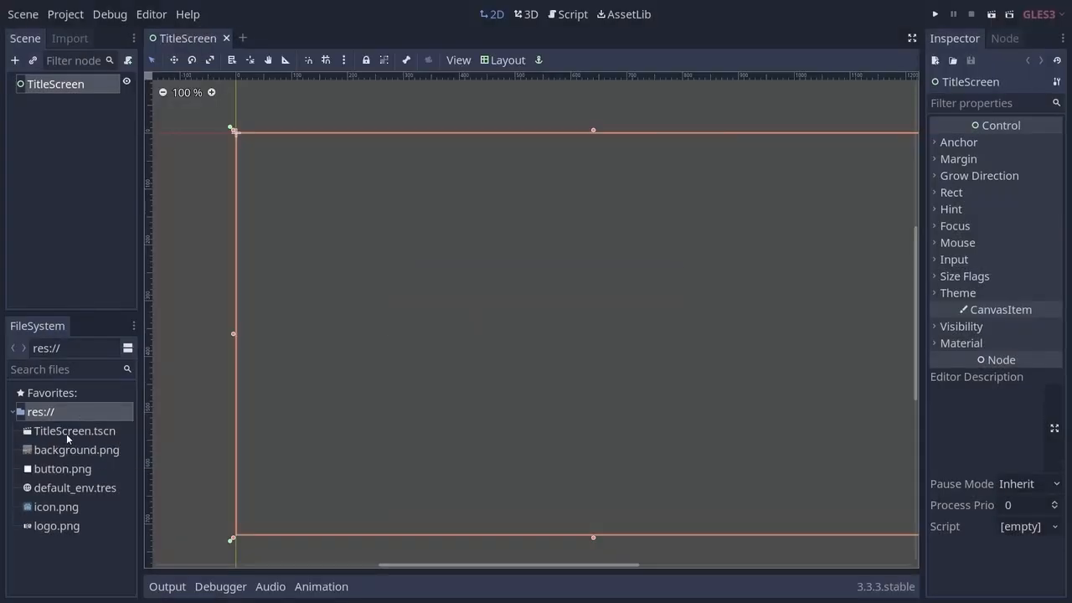
pyautogui.click(77, 432)
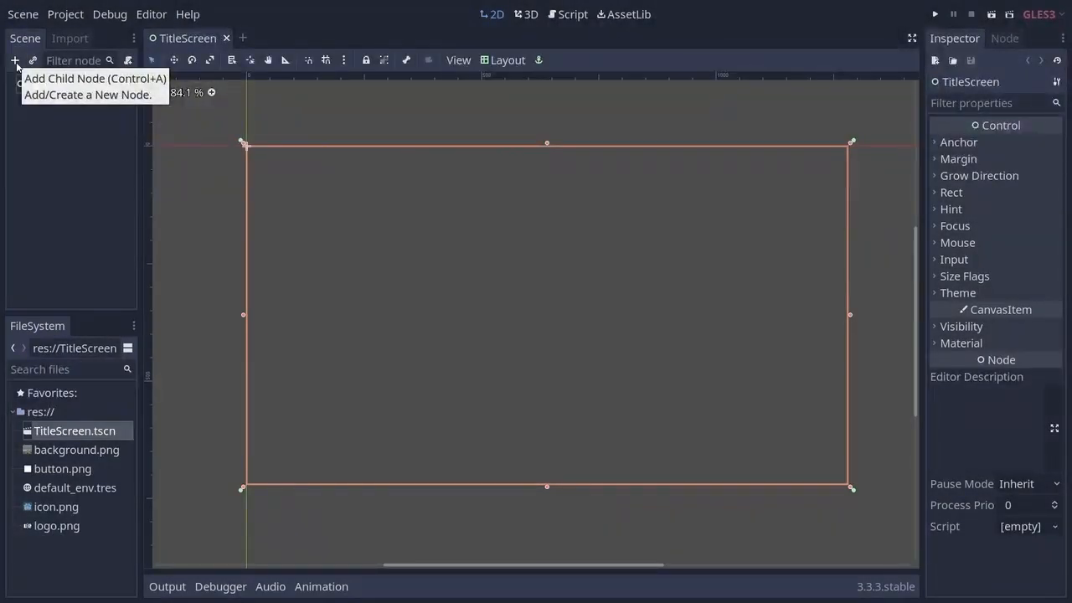
# Step: Add a TextureRect node as a child of the TitleScreen root
pyautogui.click(16, 62)
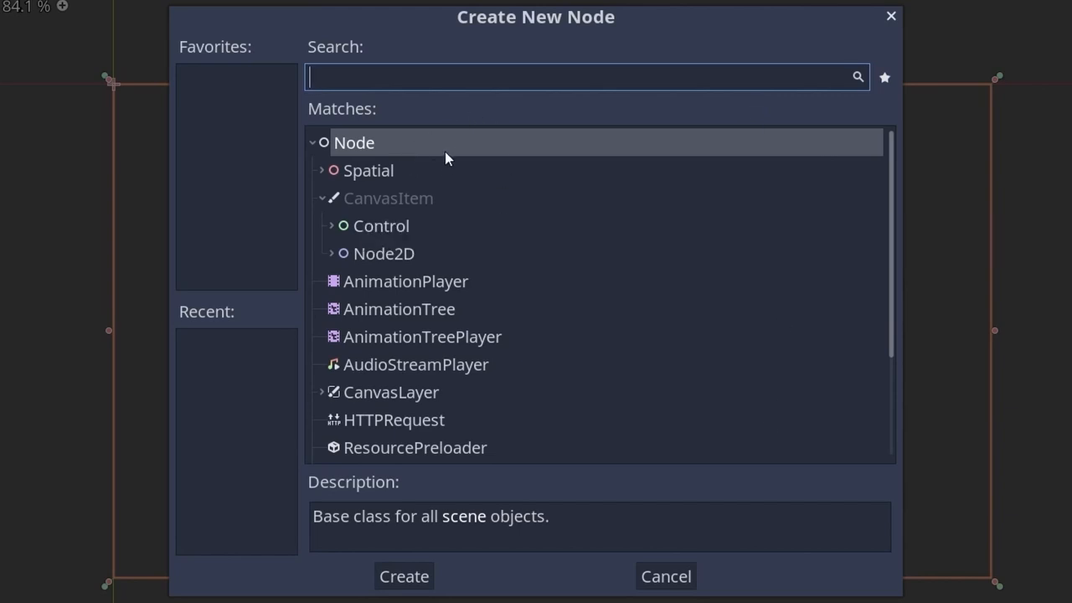
pyautogui.click(417, 166)
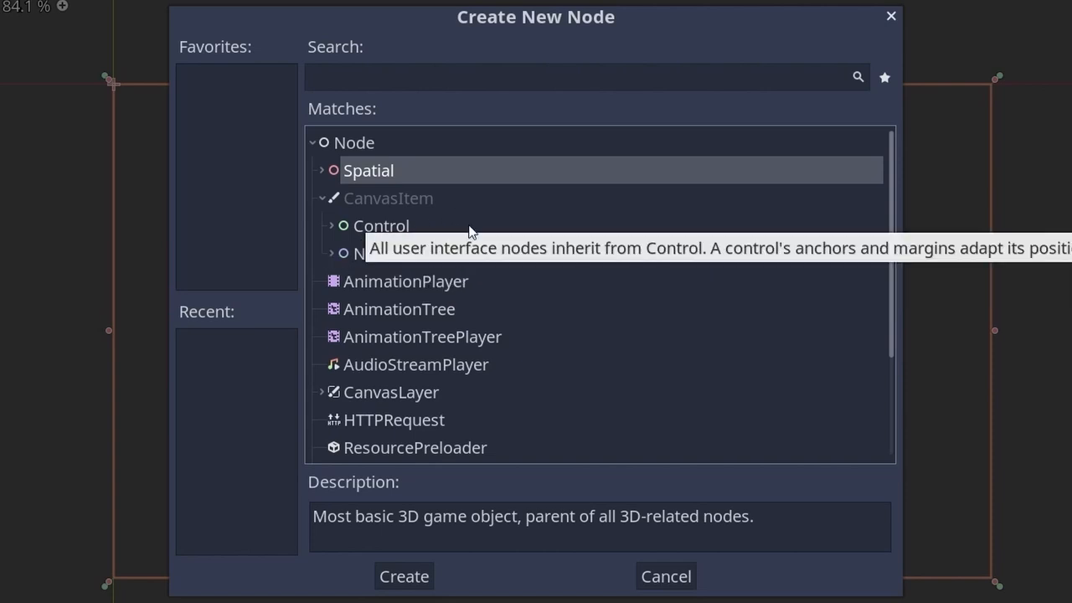
pyautogui.click(421, 80)
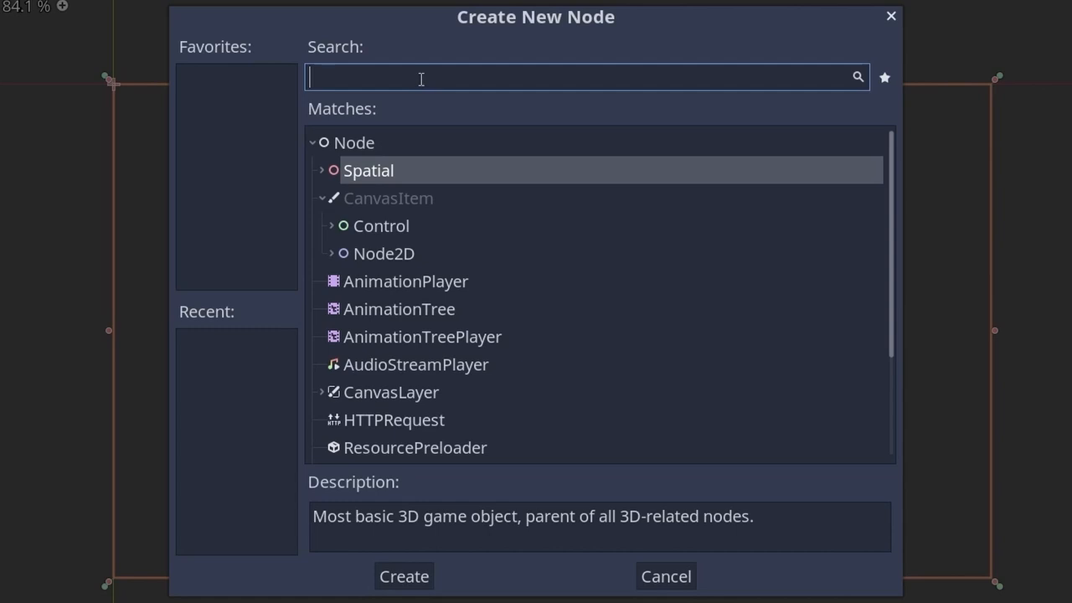
pyautogui.press('Up')
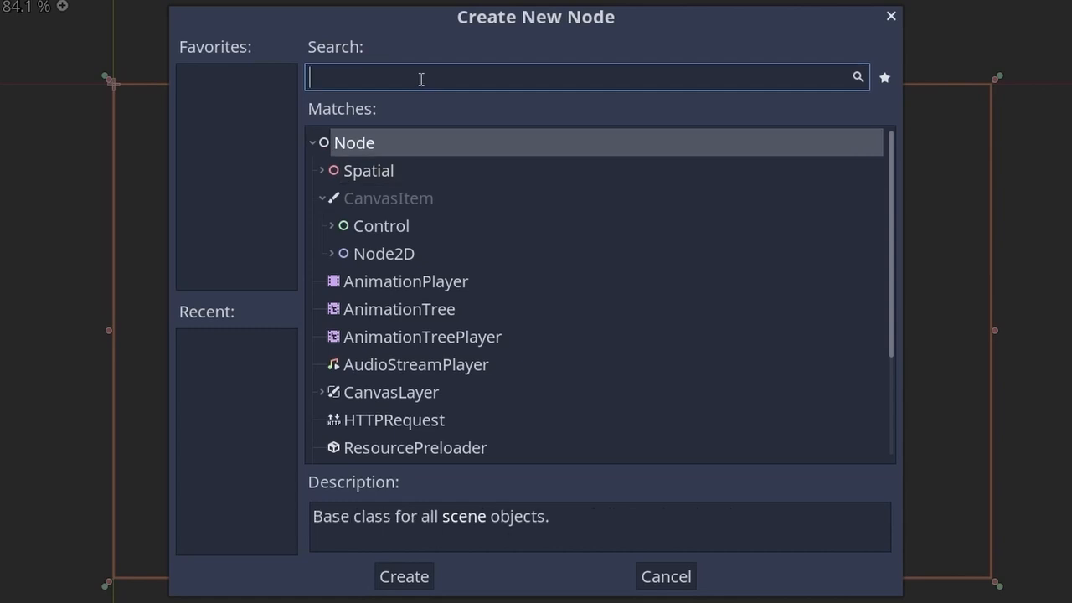
pyautogui.write('text')
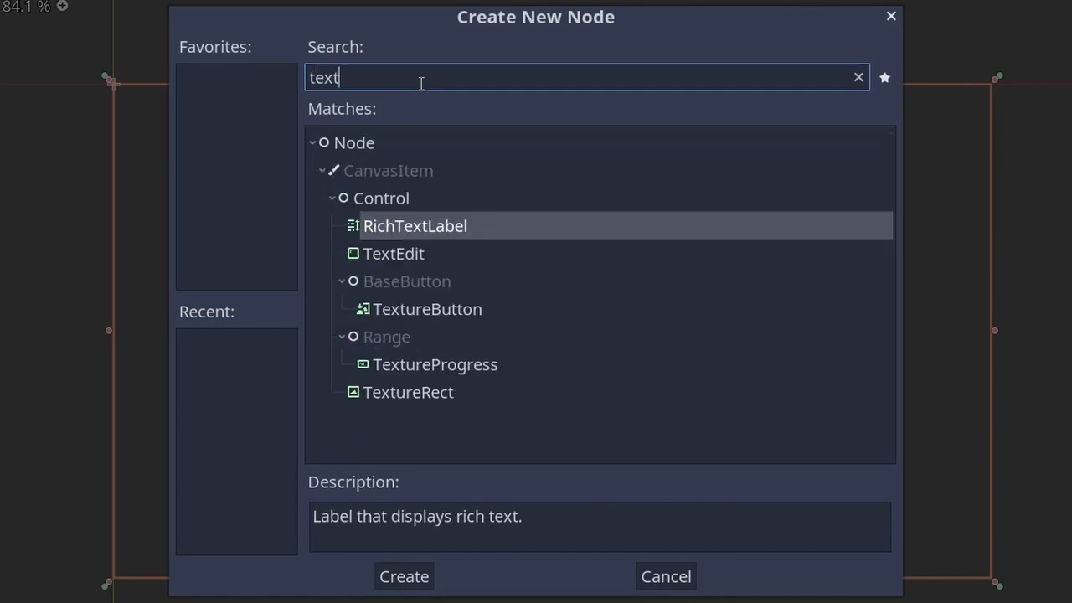
pyautogui.write('urerect')
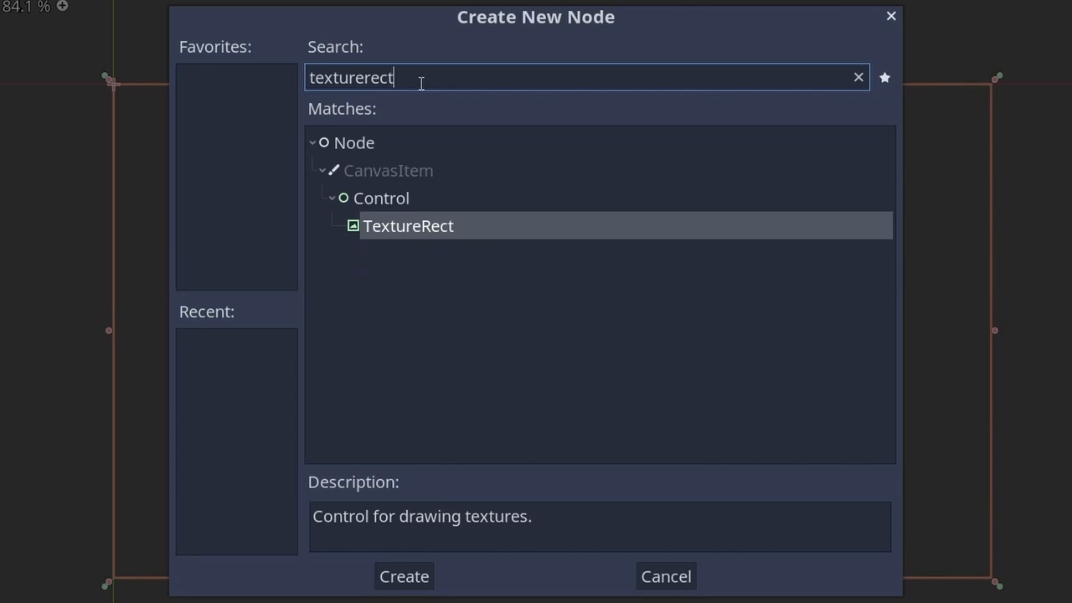
pyautogui.click(405, 576)
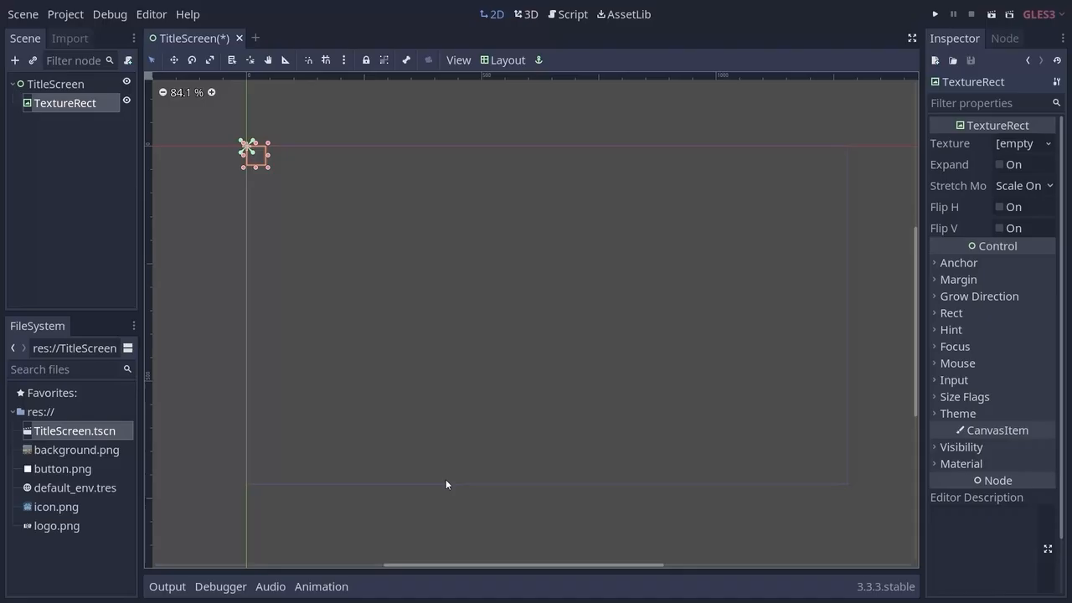
# Step: Rename the new TextureRect node to Background
pyautogui.rightClick(80, 109)
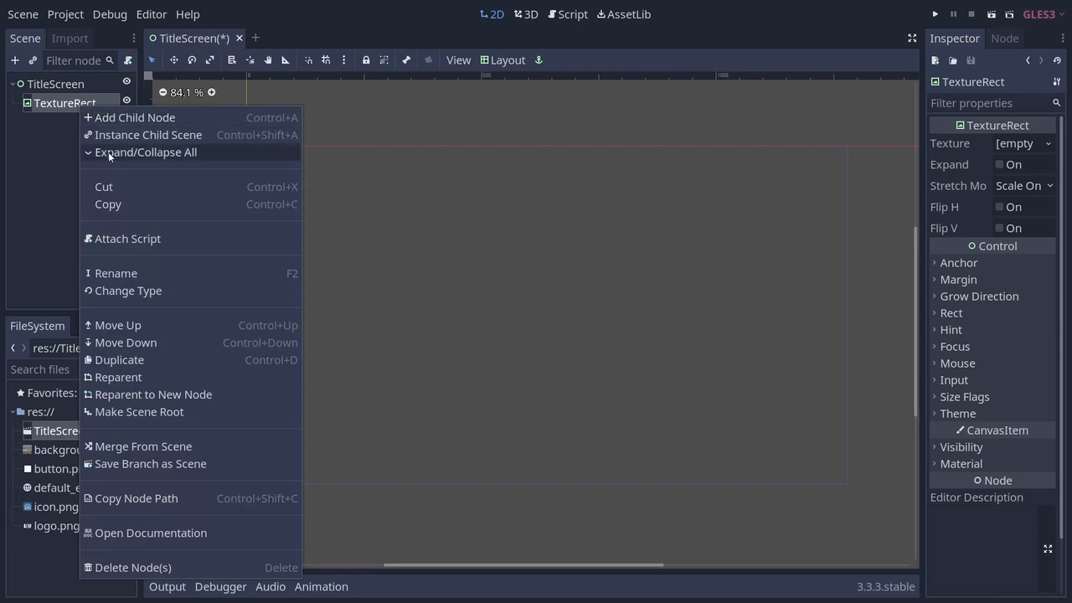
pyautogui.press('Escape')
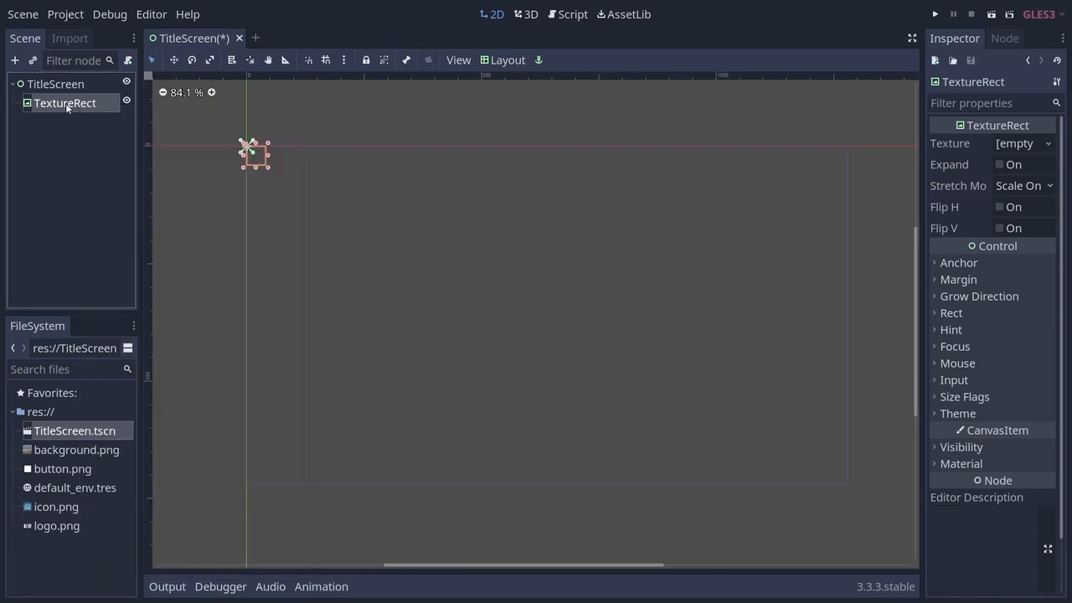
pyautogui.press('F2')
pyautogui.write('Background')
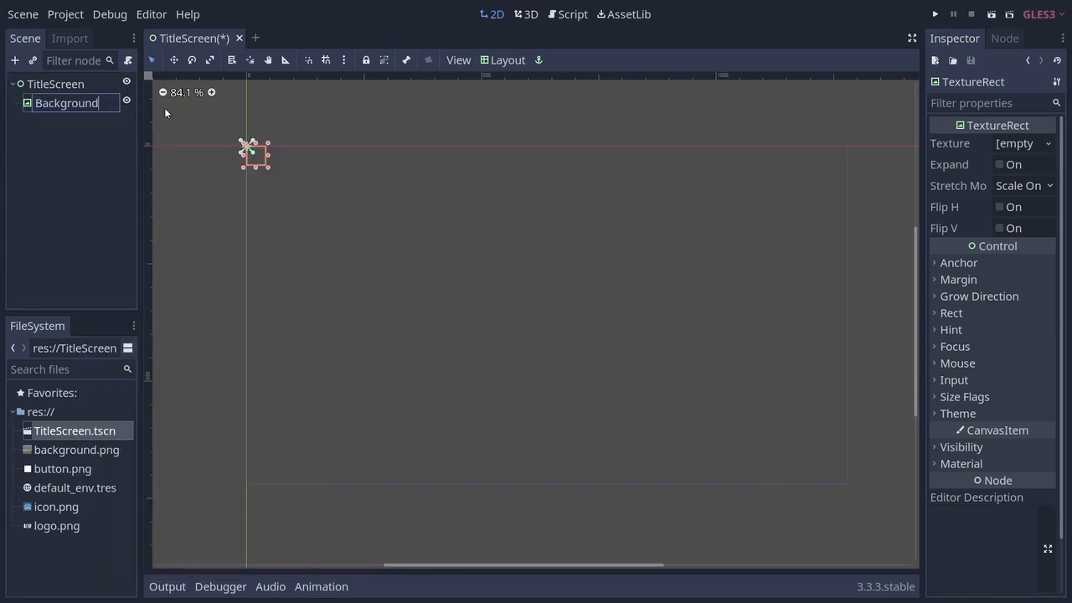
pyautogui.press('Return')
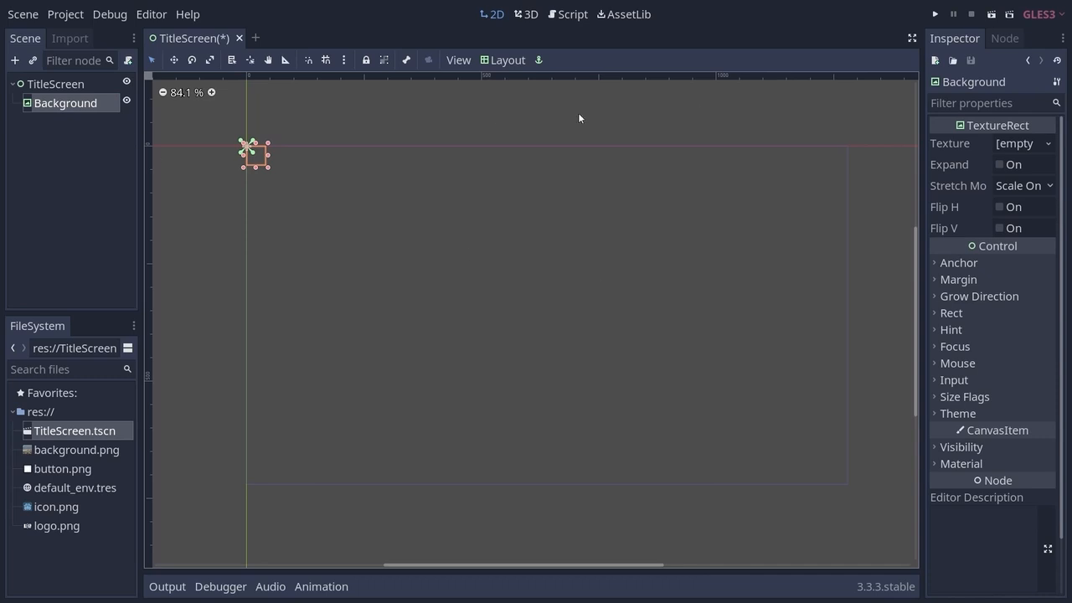
# Step: Apply the Full Rect layout to the Background node and assign background.png as its texture
pyautogui.scroll(19, 252, 149)
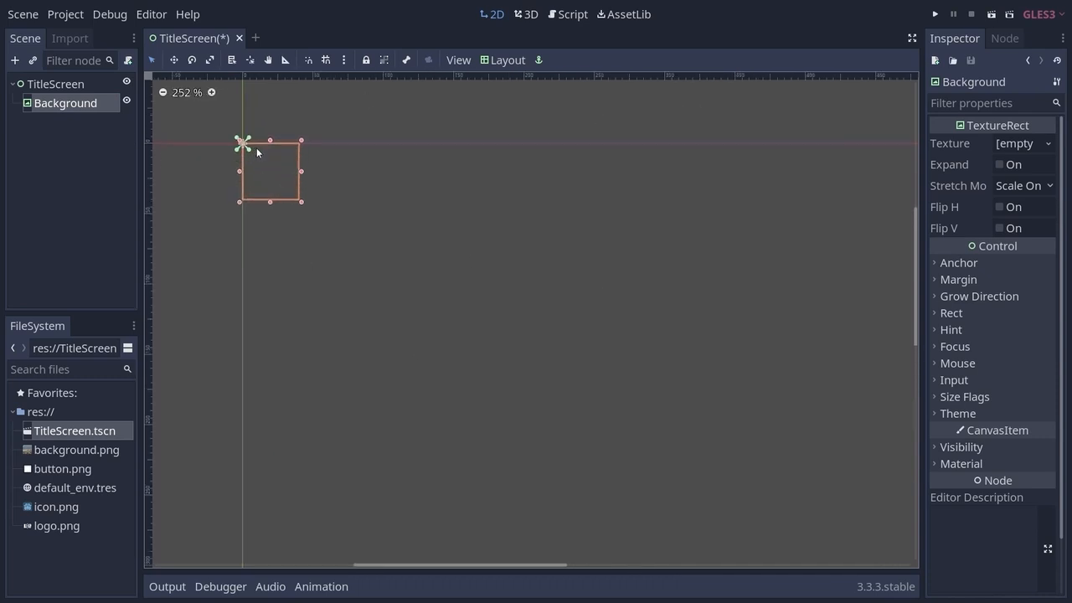
pyautogui.scroll(-20, 253, 180)
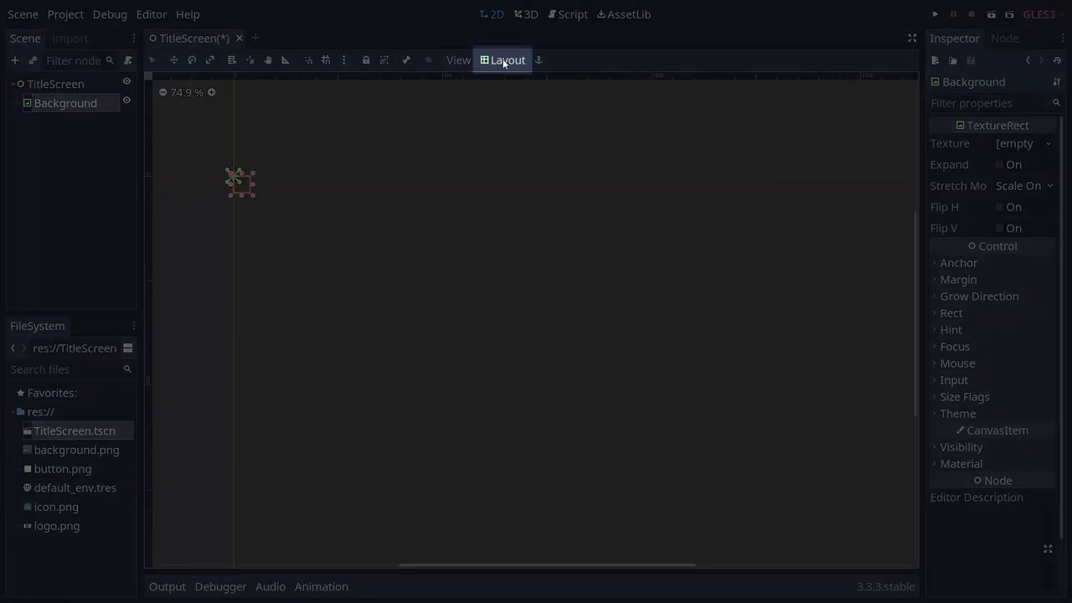
pyautogui.click(502, 60)
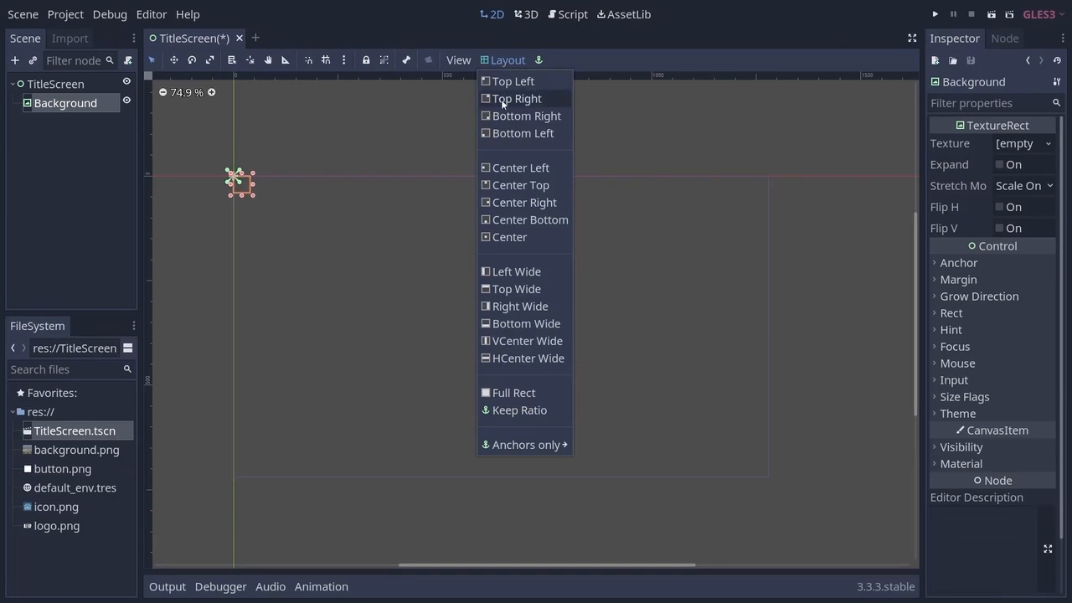
pyautogui.click(511, 394)
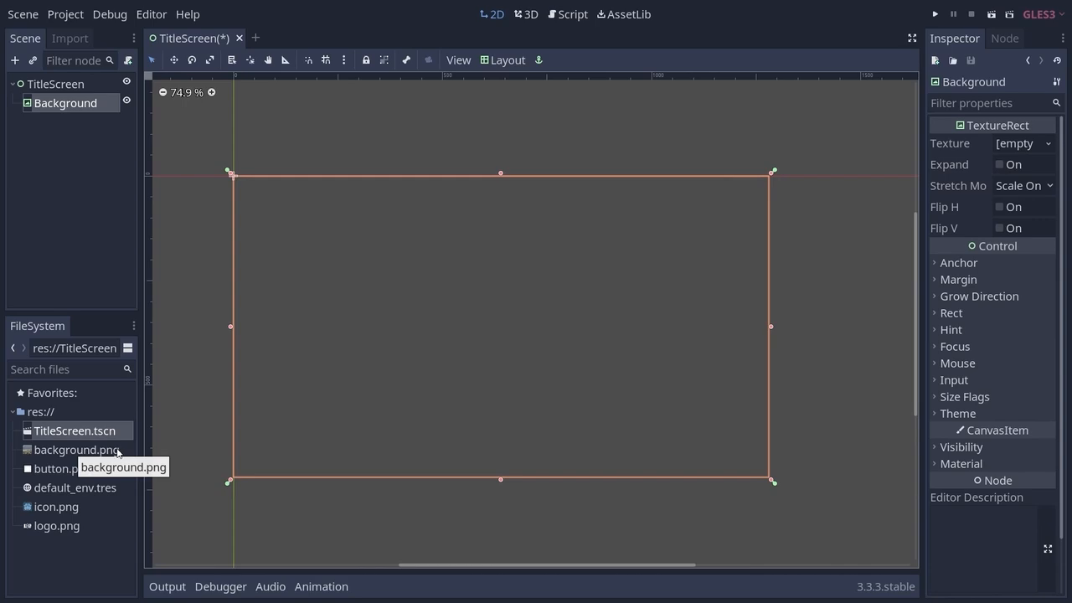
pyautogui.moveTo(73, 453); pyautogui.dragTo(1011, 149)
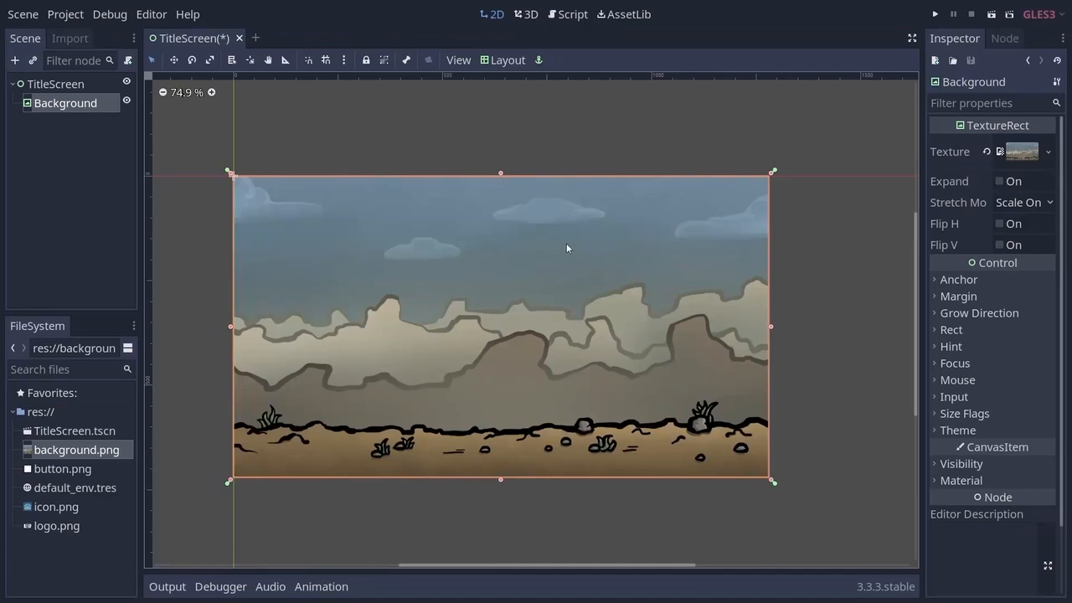
# Step: Add a second TextureRect node as a direct child of TitleScreen
pyautogui.click(73, 86)
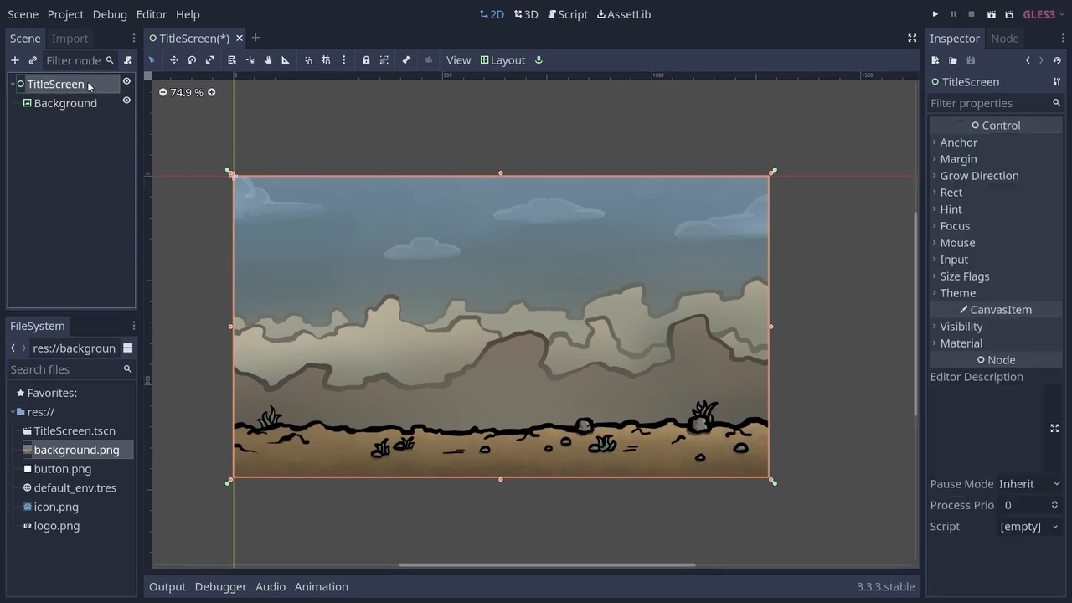
pyautogui.click(17, 62)
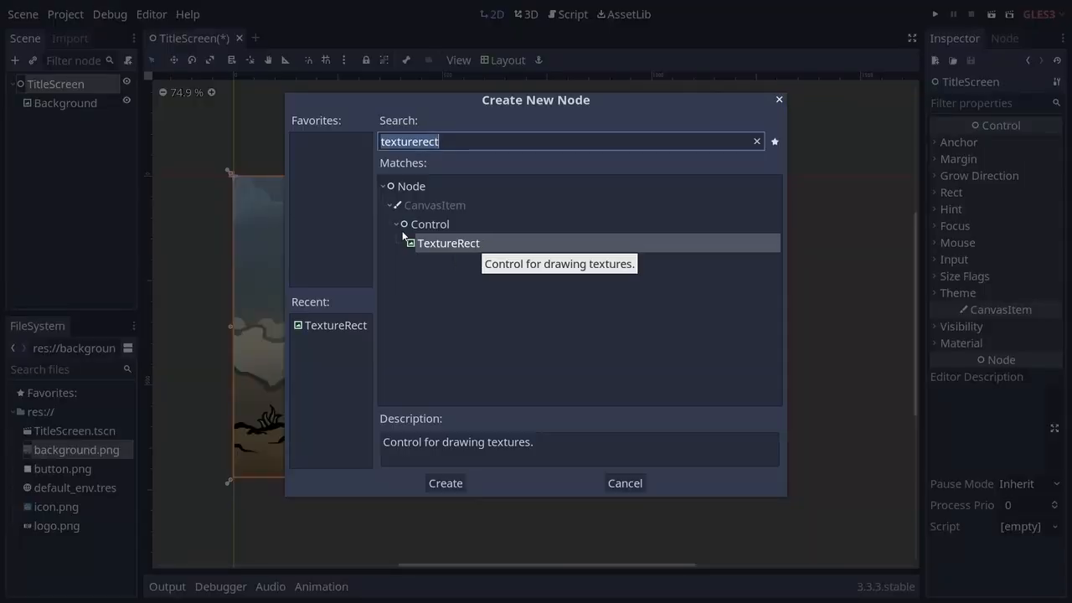
pyautogui.click(462, 485)
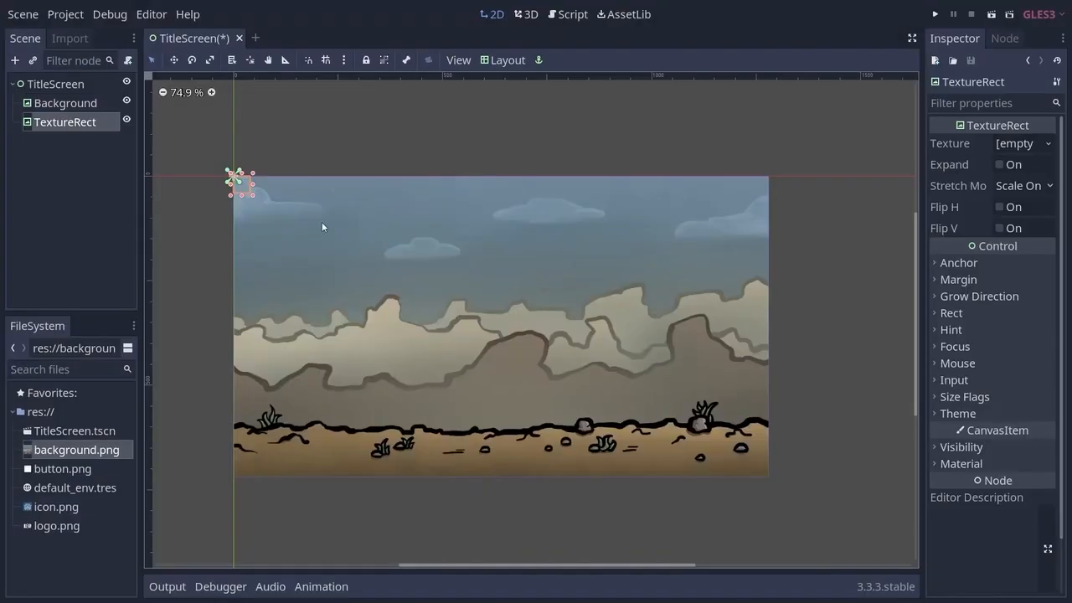
# Step: Rename the second TextureRect to Logo and assign logo.png as its texture
pyautogui.doubleClick(94, 127)
pyautogui.write('Logo')
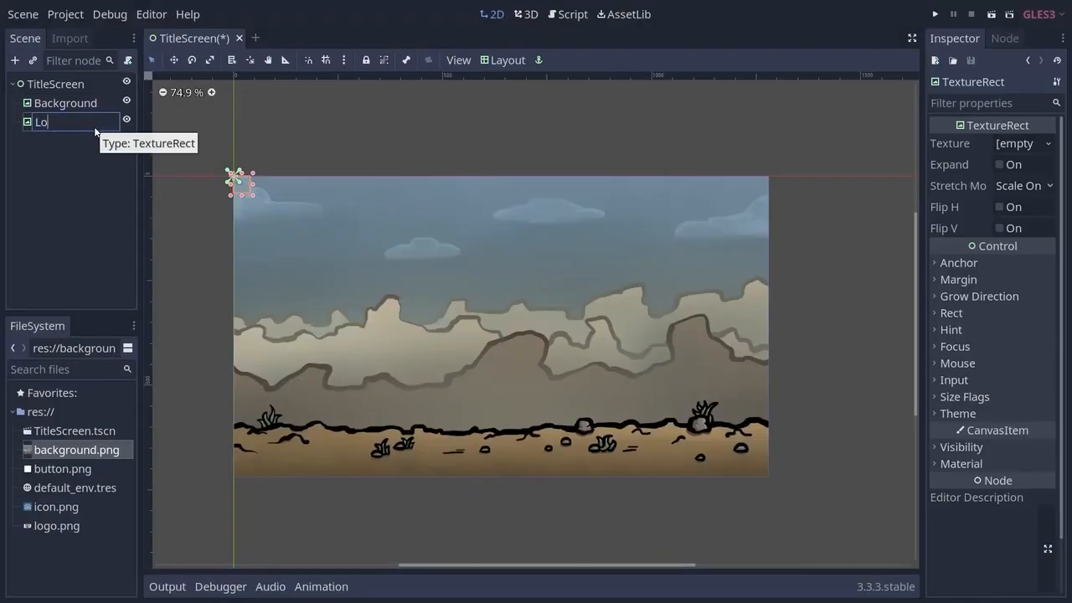
pyautogui.press('Return')
pyautogui.moveTo(62, 528); pyautogui.dragTo(1016, 148)
pyautogui.click(66, 135)
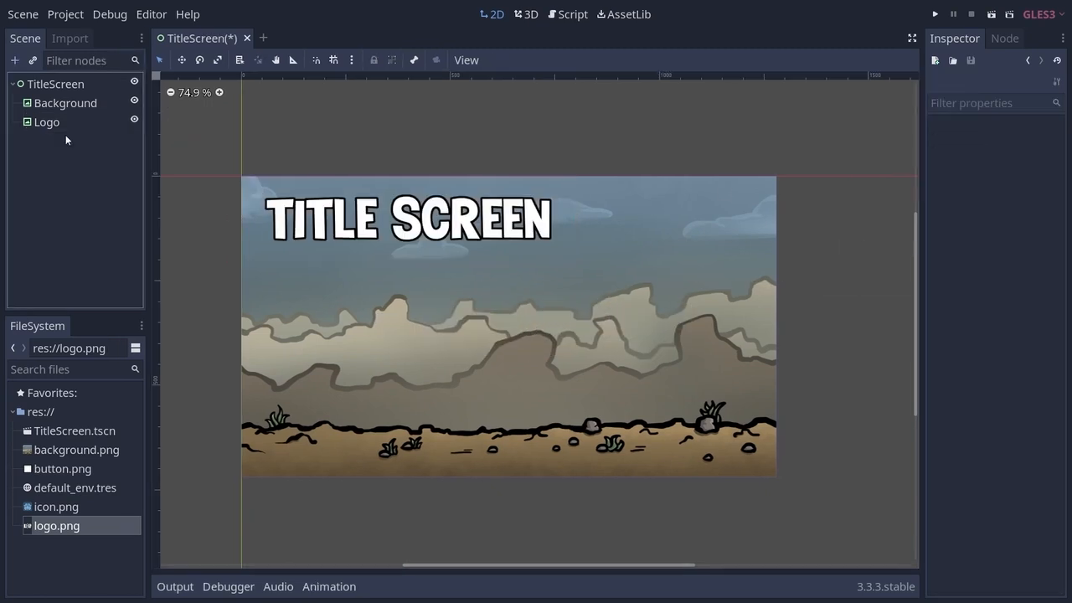
# Step: Add a standard Button node as a direct child of TitleScreen
pyautogui.click(64, 87)
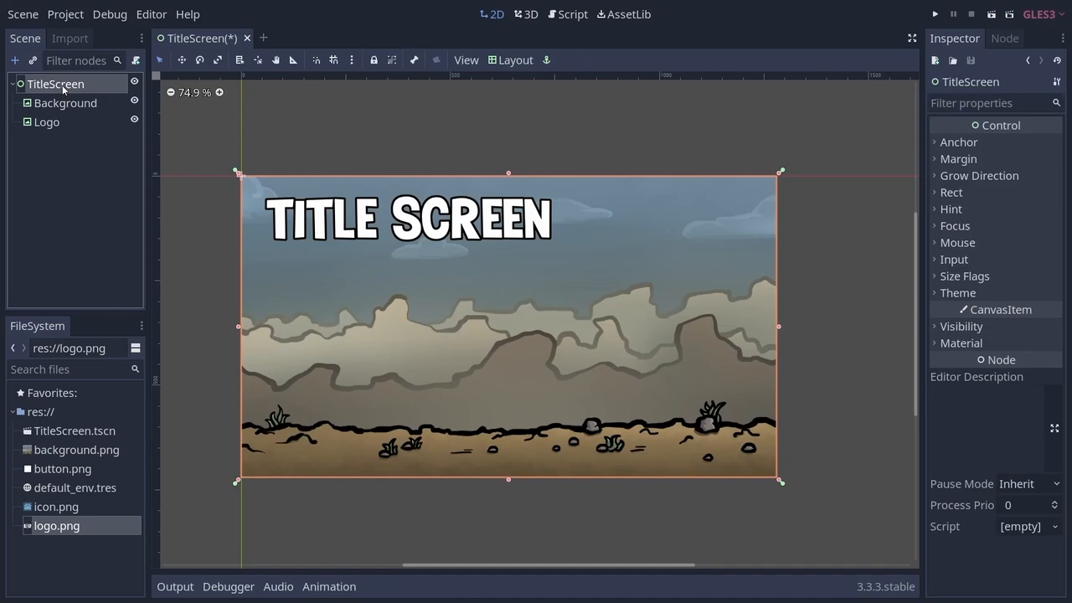
pyautogui.click(15, 60)
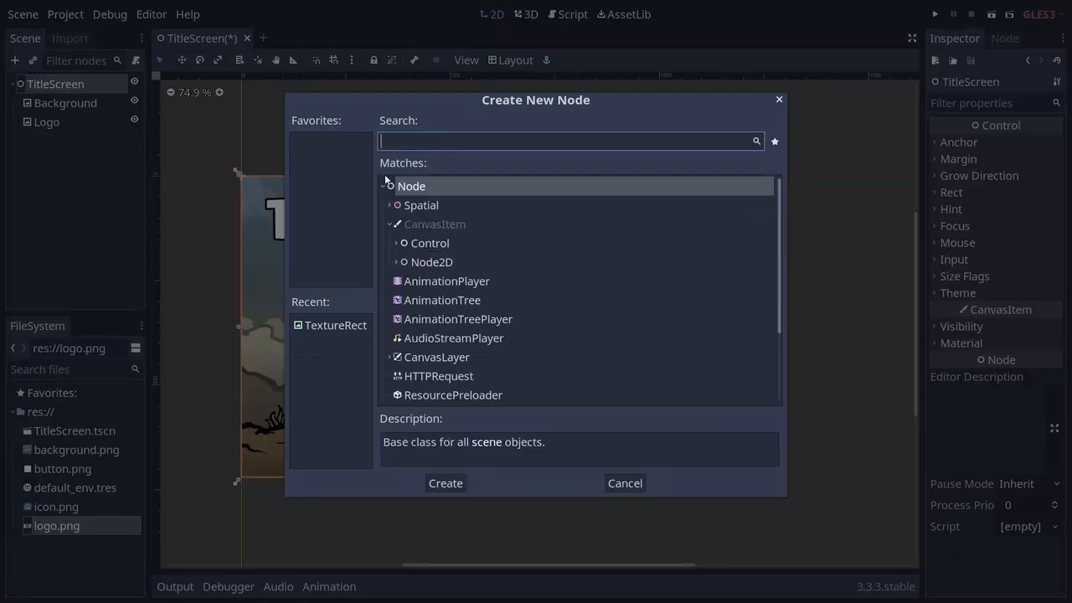
pyautogui.write('button')
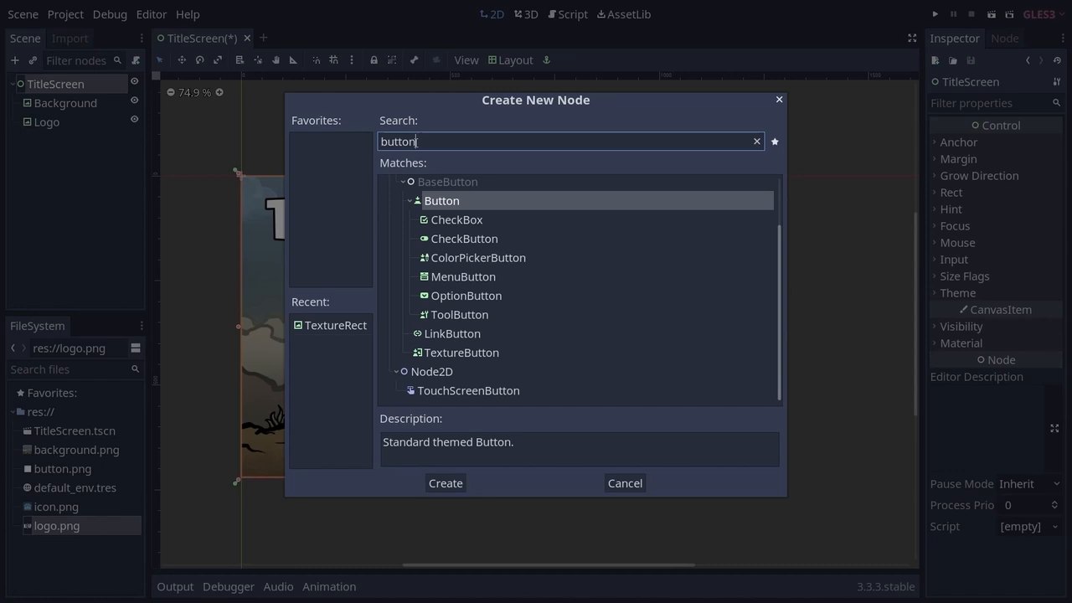
pyautogui.click(442, 201)
pyautogui.click(445, 483)
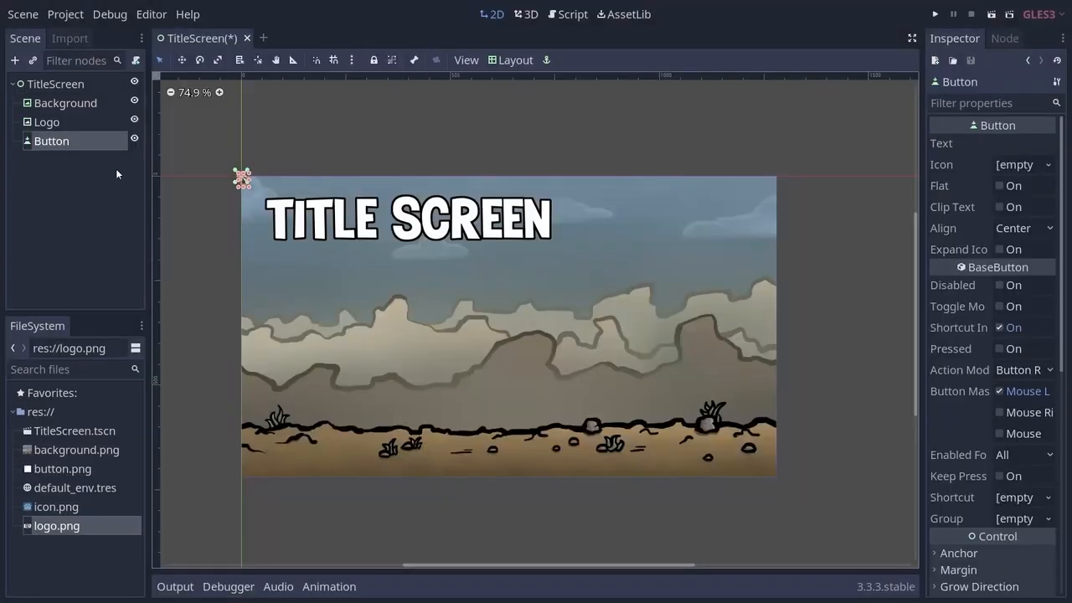
# Step: Rename the Button node to StartButton and set its text to Start
pyautogui.click(76, 178)
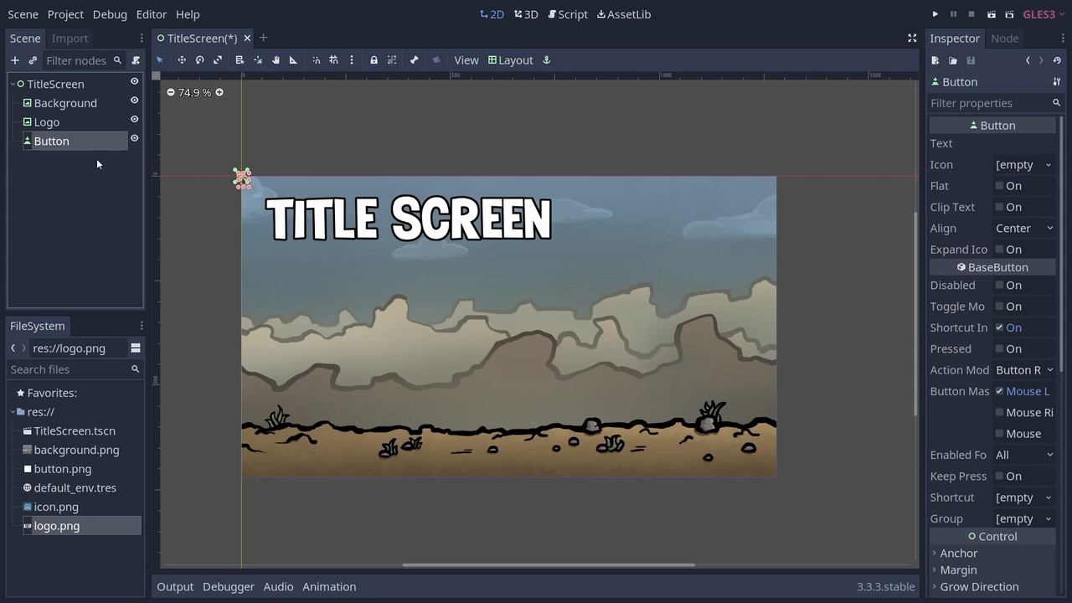
pyautogui.doubleClick(97, 141)
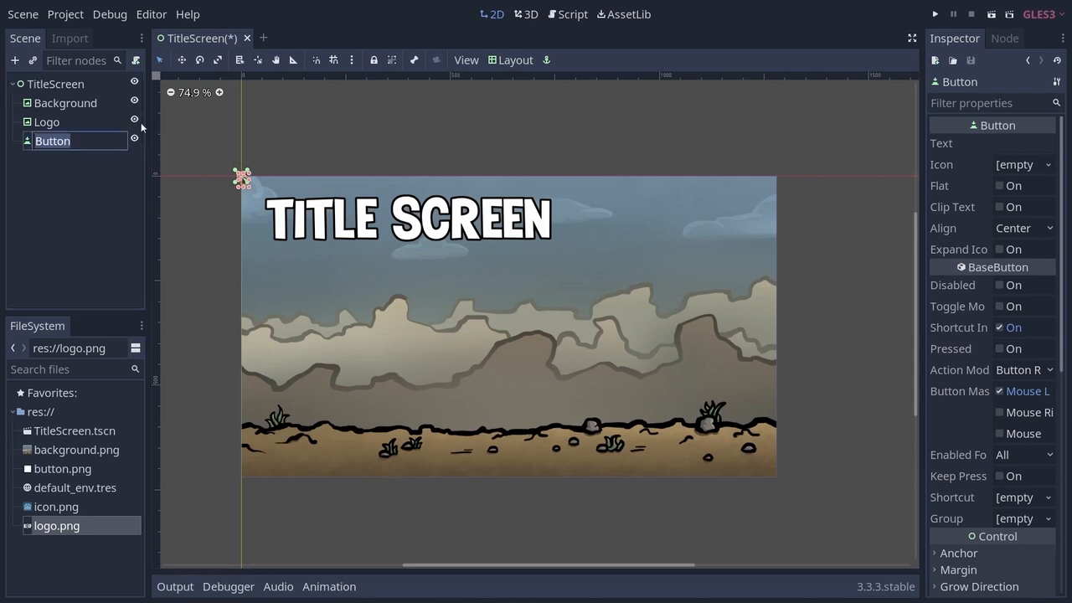
pyautogui.write('StartButton')
pyautogui.press('Return')
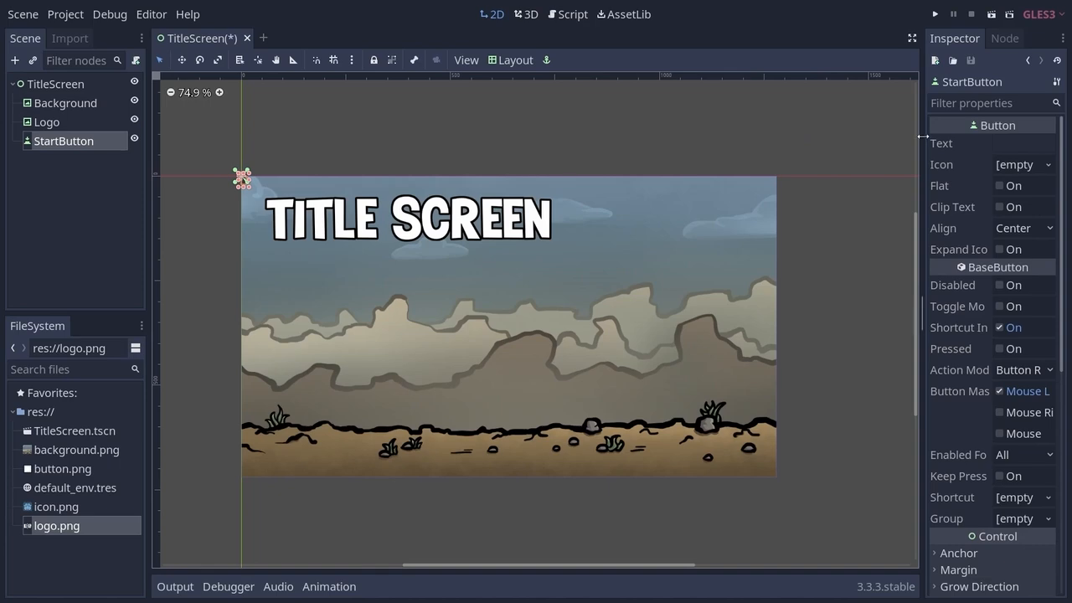
pyautogui.click(1003, 143)
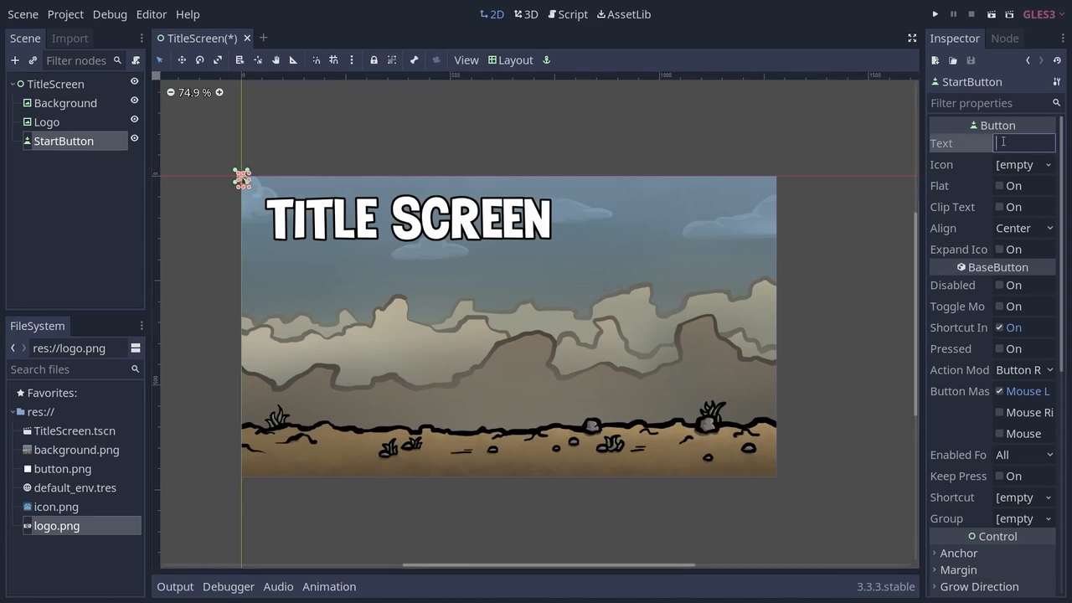
pyautogui.write('Start')
pyautogui.click(237, 184)
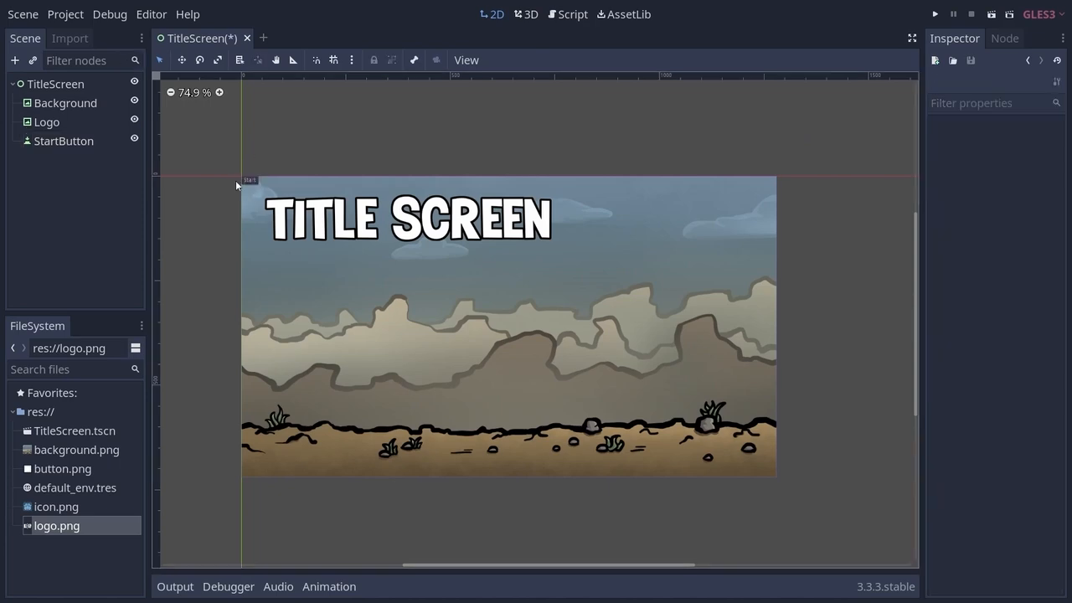
# Step: Move the Start button slightly down and to the right, away from the scene's origin corner
pyautogui.scroll(8, 236, 180)
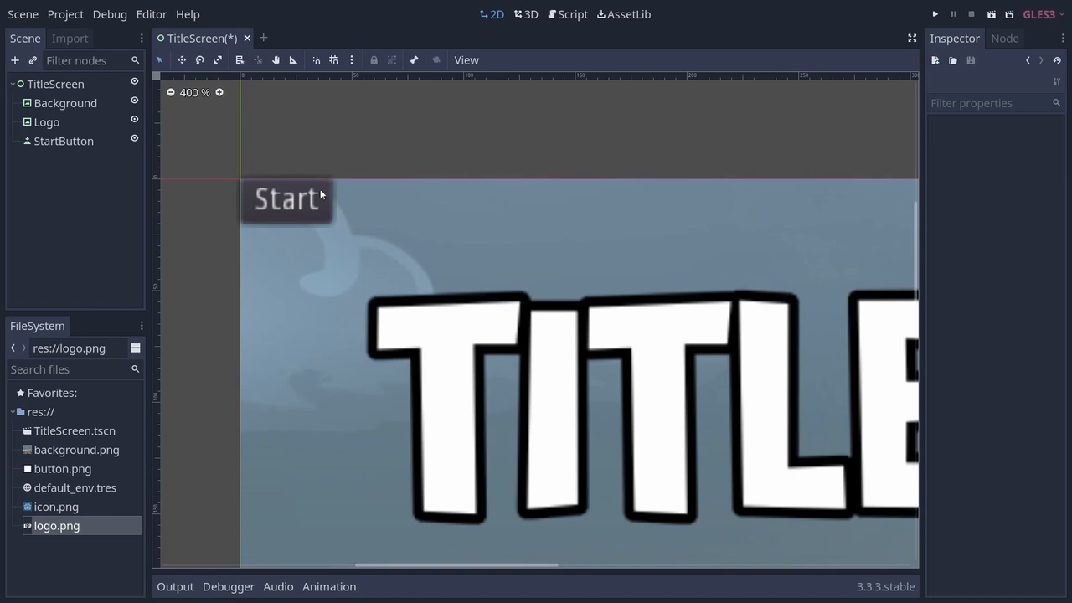
pyautogui.moveTo(278, 195); pyautogui.dragTo(326, 236)
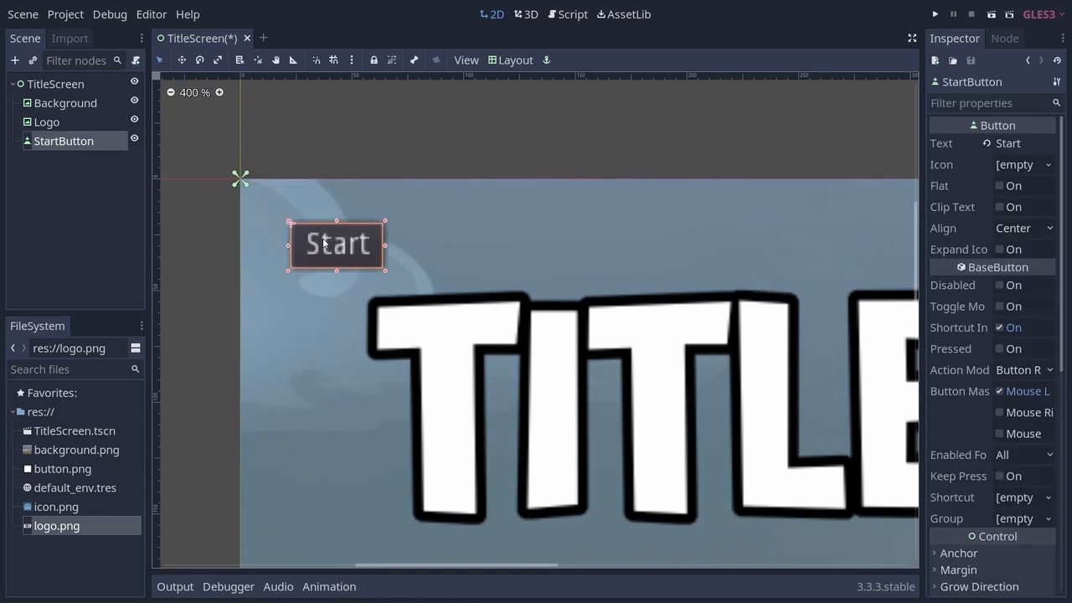
pyautogui.click(81, 179)
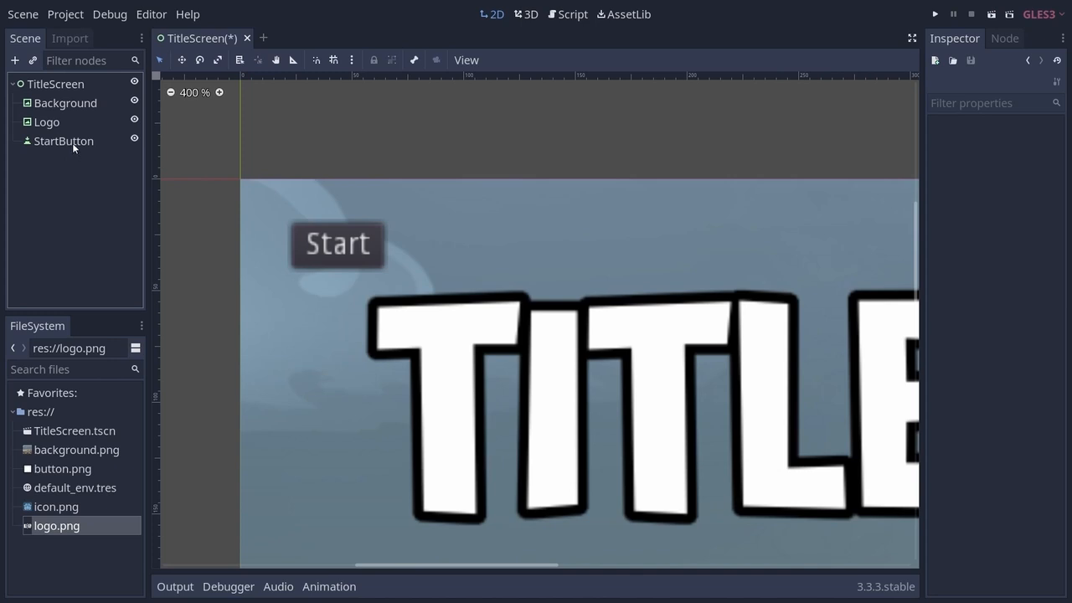
# Step: Duplicate StartButton, rename the copy OptionsButton, set its text to Options and place it below the Start button
pyautogui.rightClick(72, 142)
pyautogui.click(153, 379)
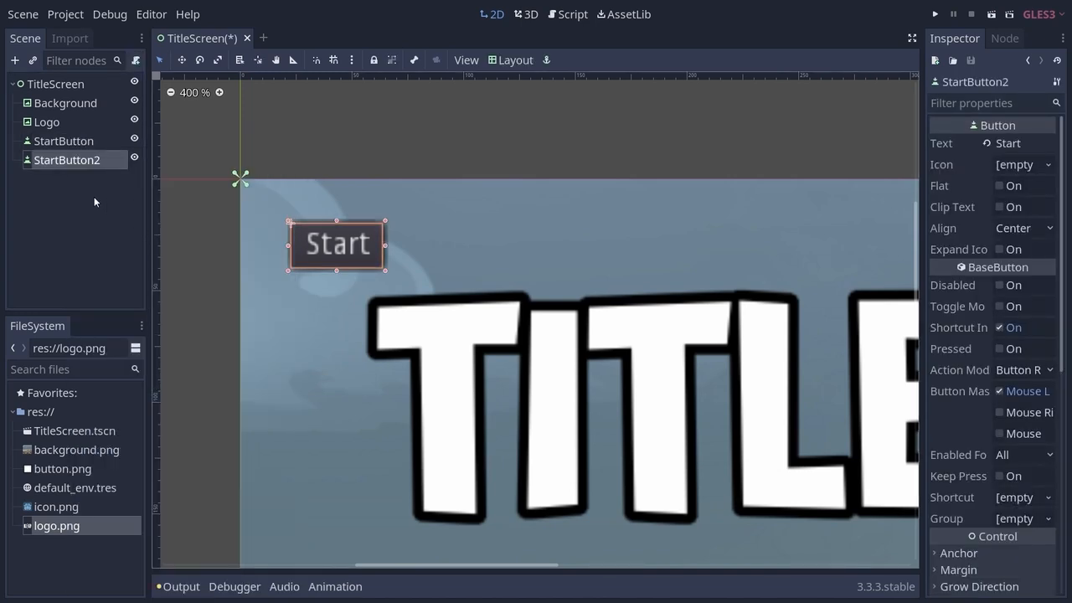
pyautogui.press('F2')
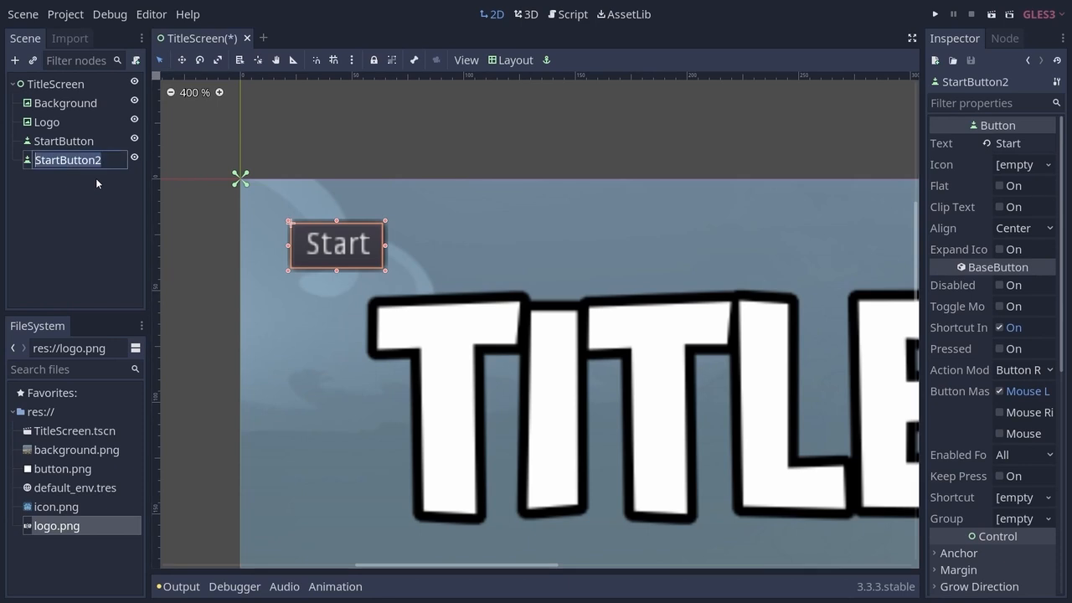
pyautogui.write('OptionsBut')
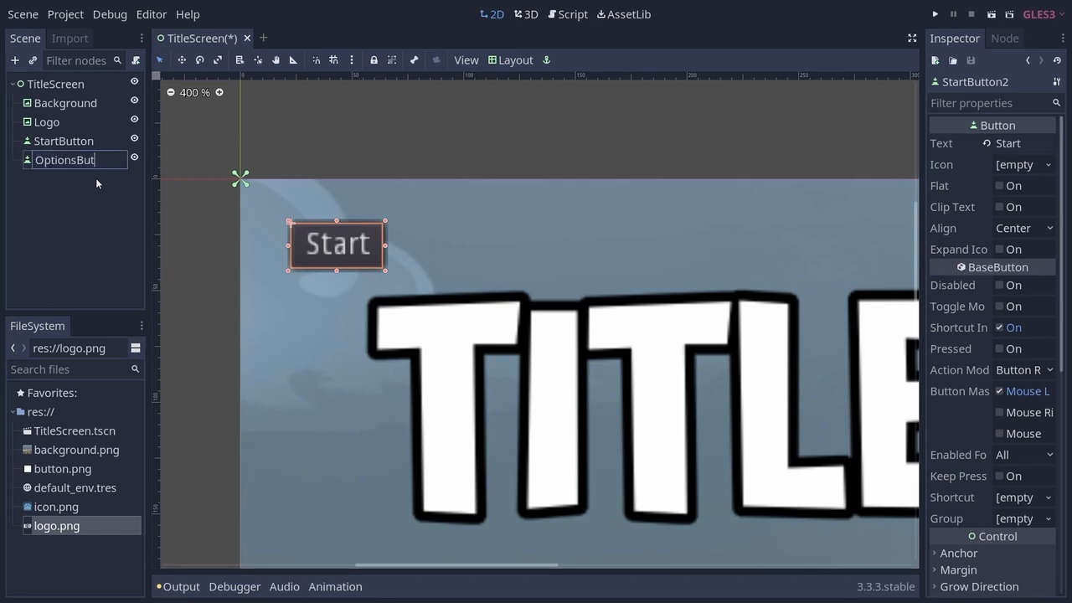
pyautogui.write('ton')
pyautogui.press('Return')
pyautogui.doubleClick(1008, 143)
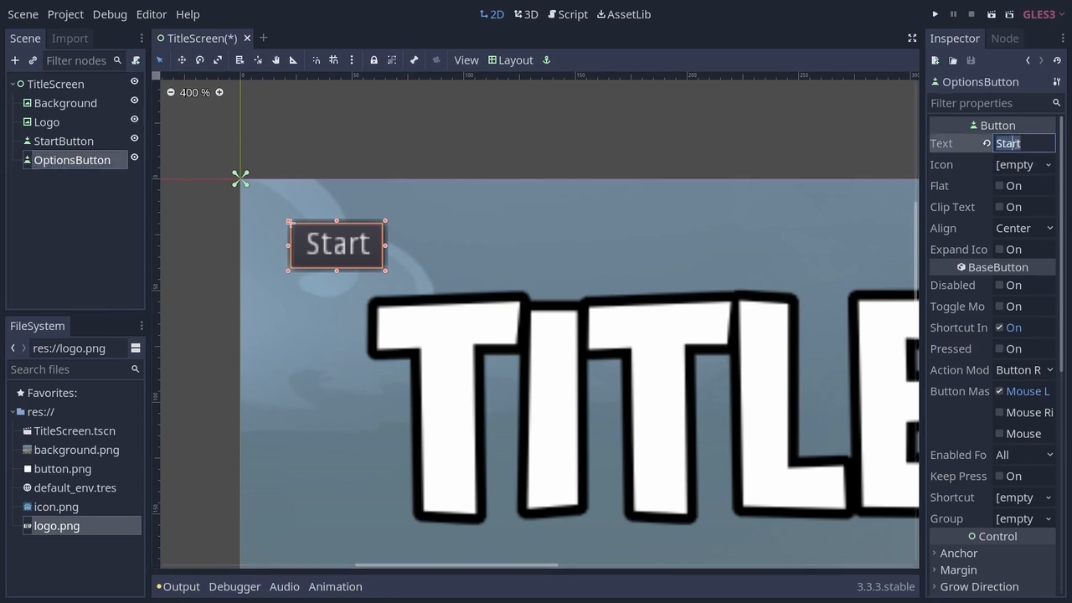
pyautogui.write('Options')
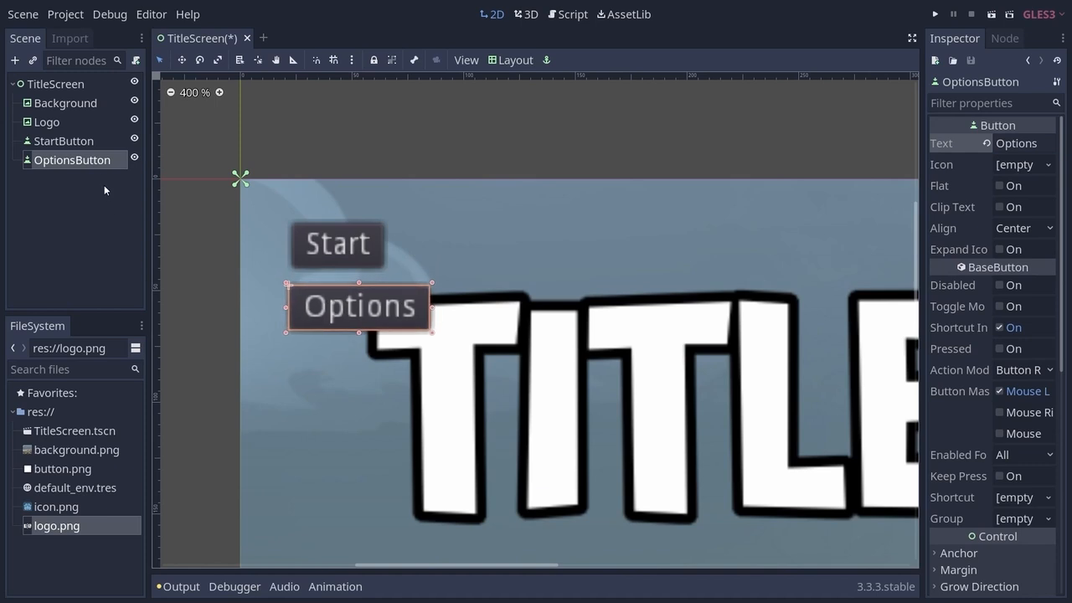
# Step: Duplicate OptionsButton, rename the copy ExitButton and set its text to Exit
pyautogui.hotkey('ctrl', 'd')
pyautogui.doubleClick(81, 179)
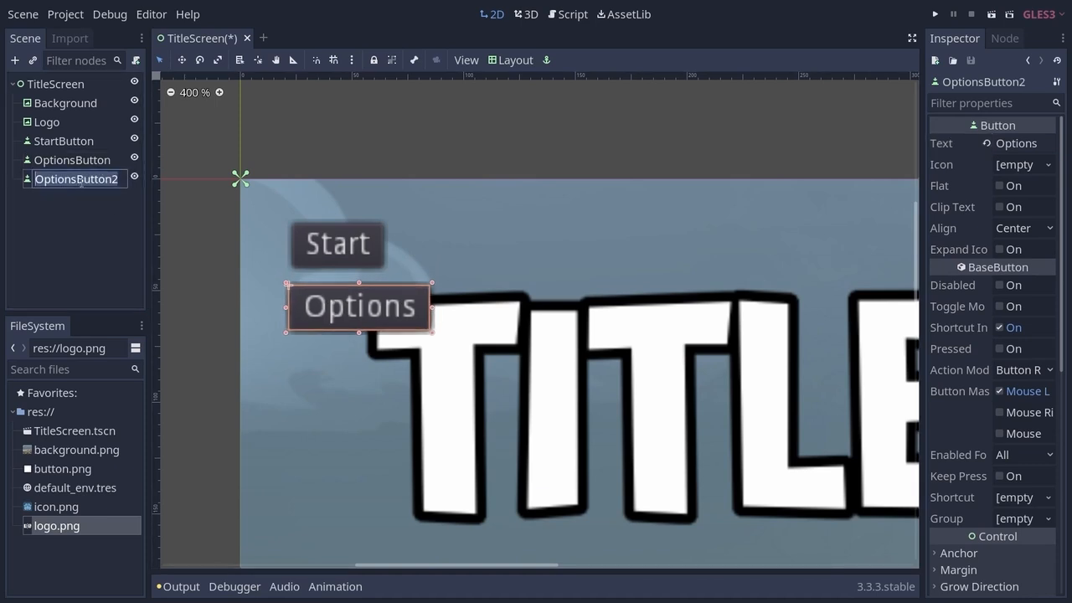
pyautogui.write('ExitButton')
pyautogui.press('Return')
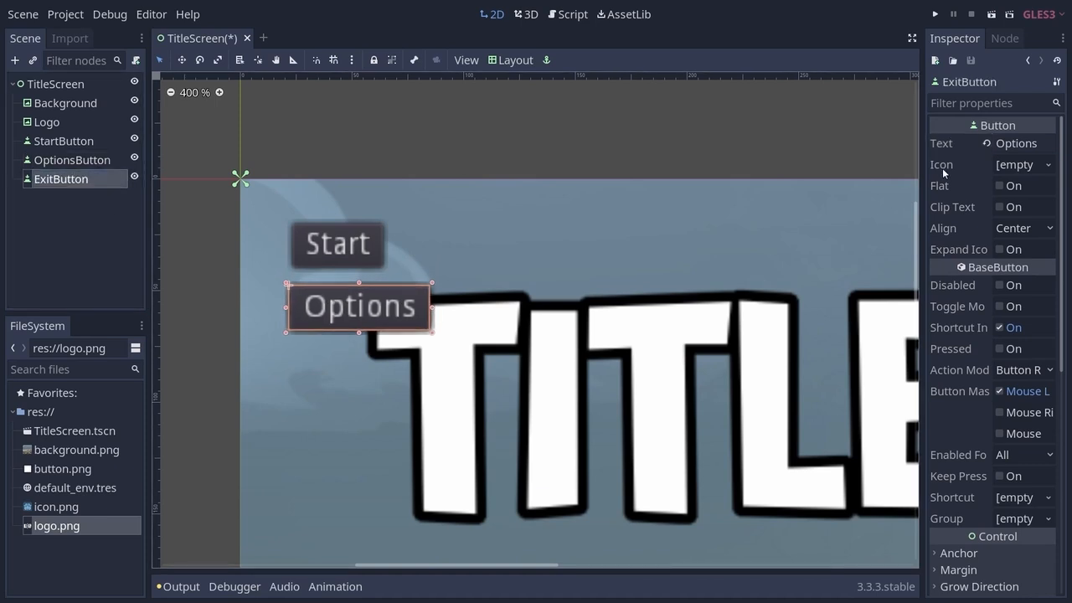
pyautogui.doubleClick(1014, 143)
pyautogui.write('Exit')
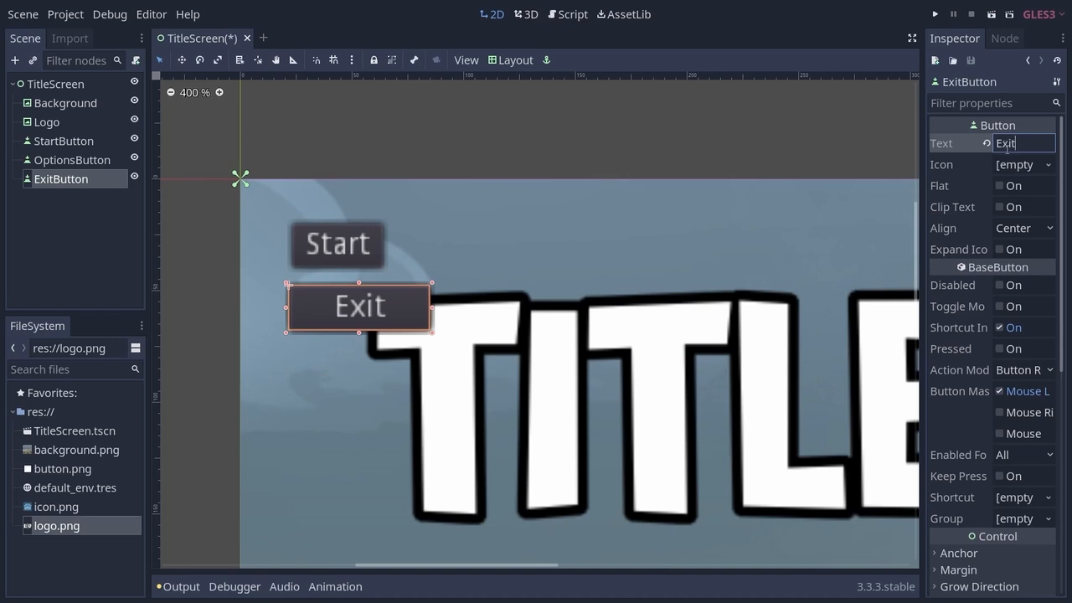
# Step: Move the Exit button straight down so it sits just below the Options button
pyautogui.moveTo(379, 327); pyautogui.dragTo(383, 401)
pyautogui.scroll(-10, 596, 383)
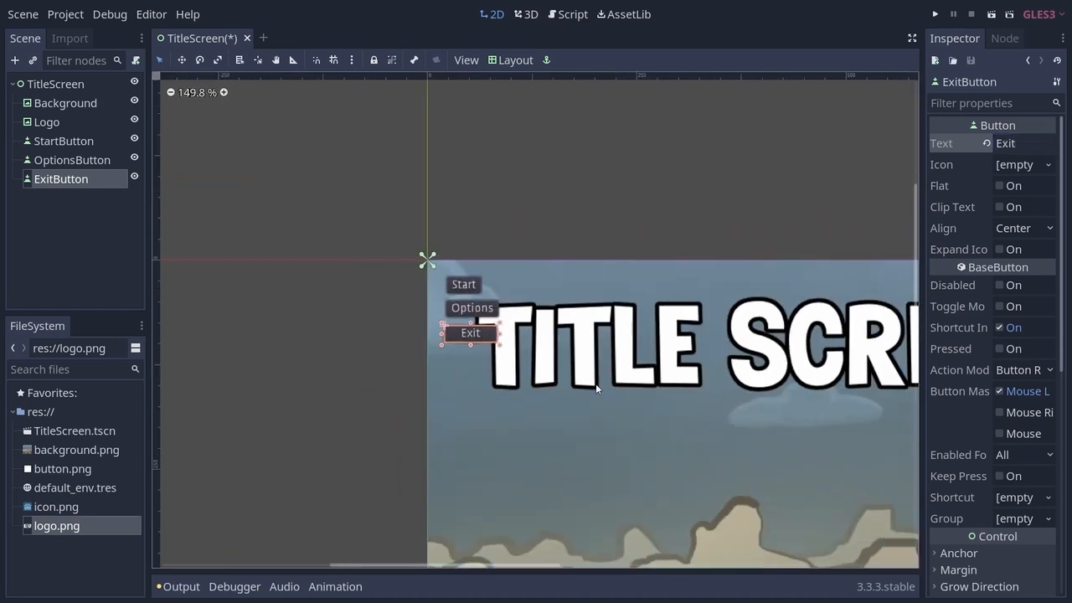
pyautogui.scroll(-6, 451, 303)
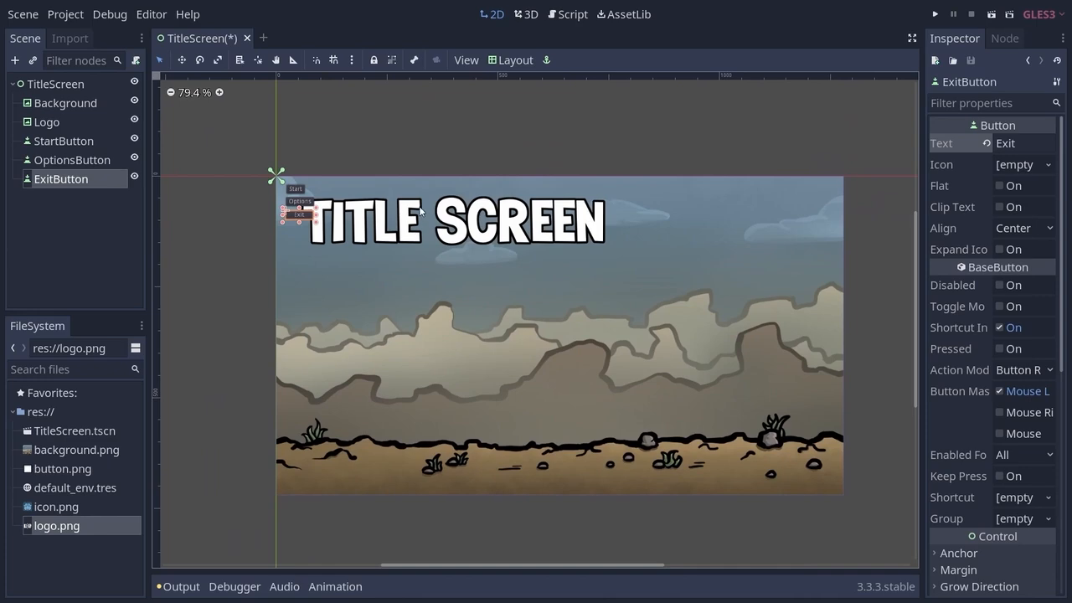
pyautogui.scroll(6, 320, 205)
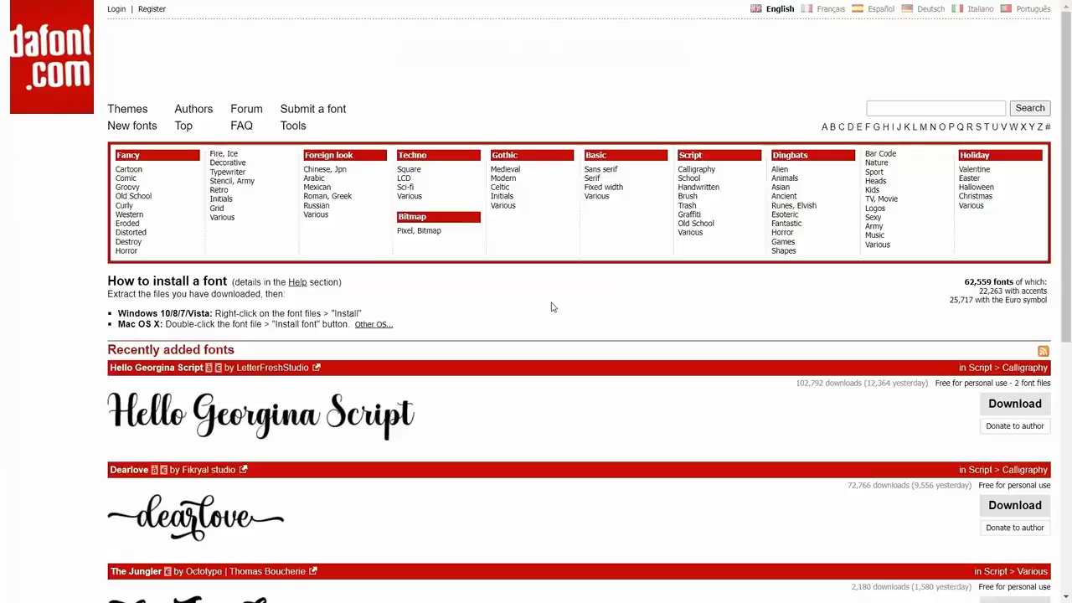
# Step: Browse dafont.com for a font and import the downloaded Nathaniel-19.otf file into the project's res:// folder
pyautogui.scroll(-3, 551, 307)
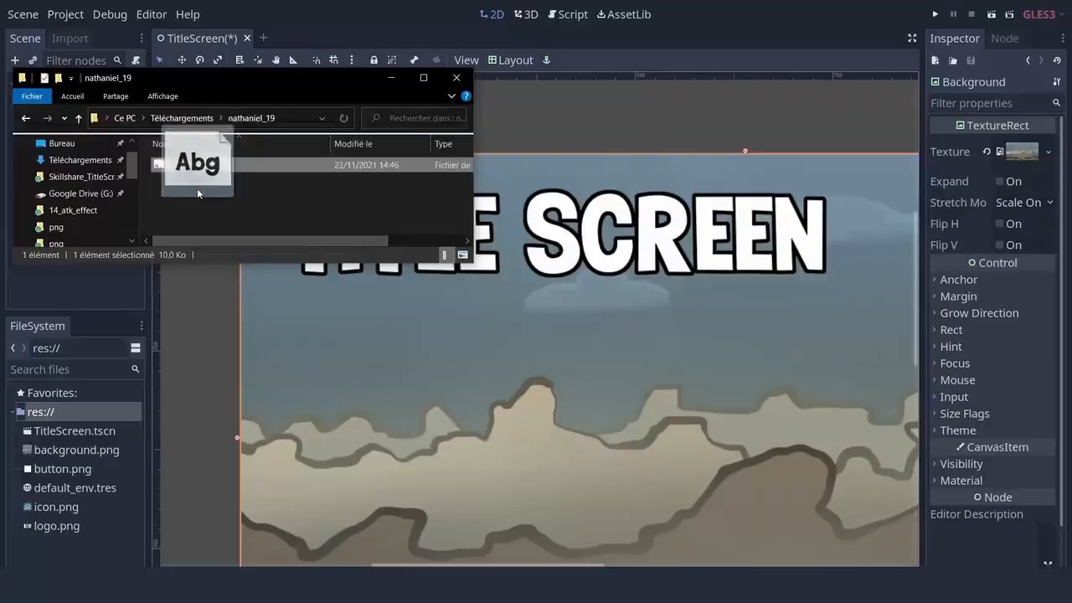
pyautogui.moveTo(197, 194); pyautogui.dragTo(68, 539)
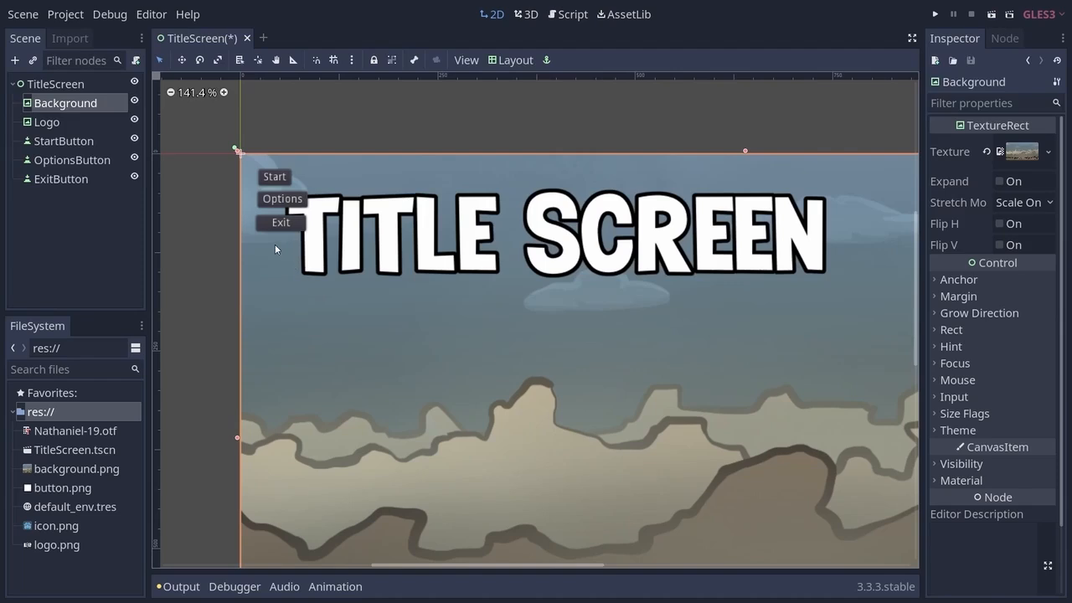
# Step: Create a new Theme resource in res:// and save it as CustomTheme.tres
pyautogui.rightClick(78, 565)
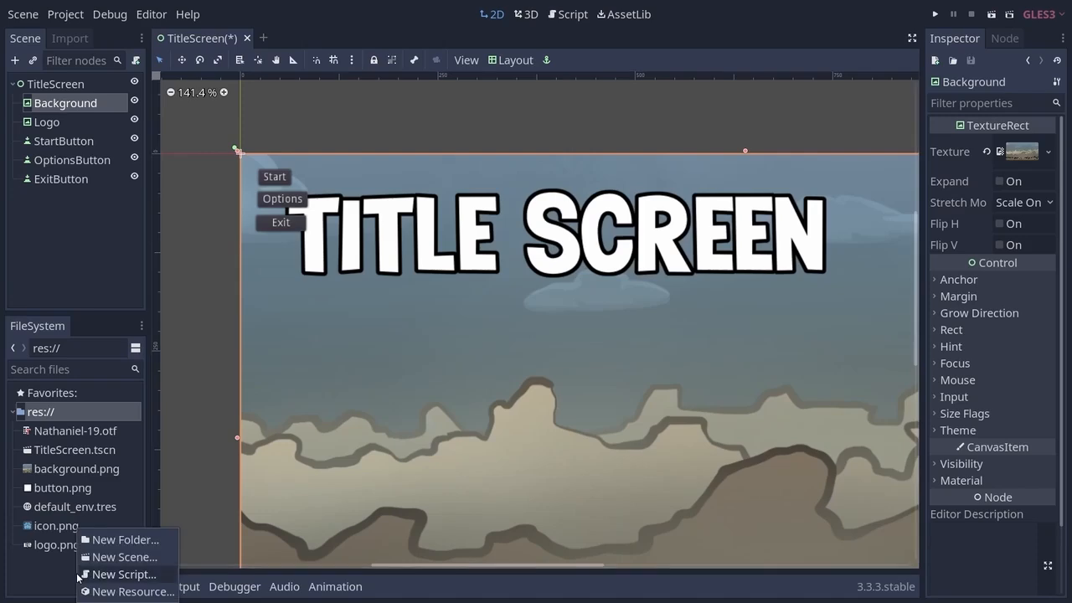
pyautogui.click(126, 591)
pyautogui.write('theme')
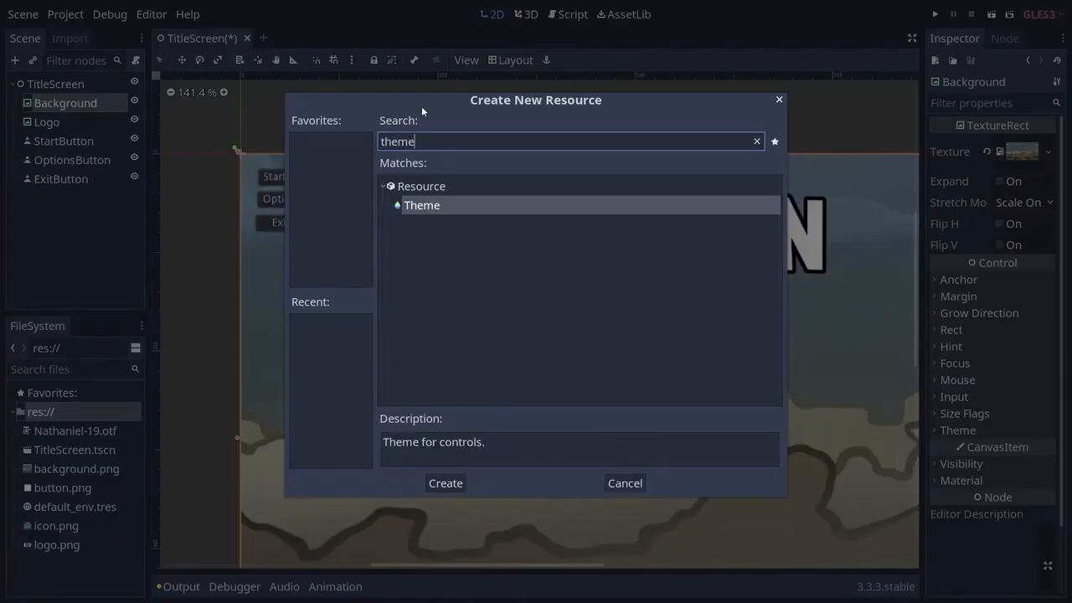
pyautogui.click(445, 484)
pyautogui.write('C')
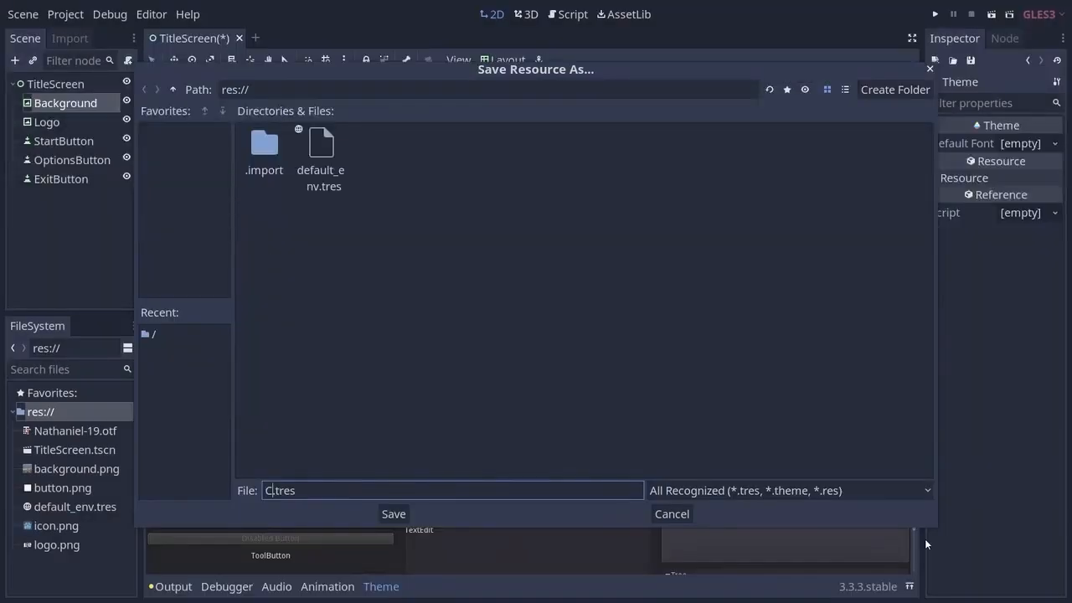
pyautogui.write('ustomTheme')
pyautogui.click(377, 511)
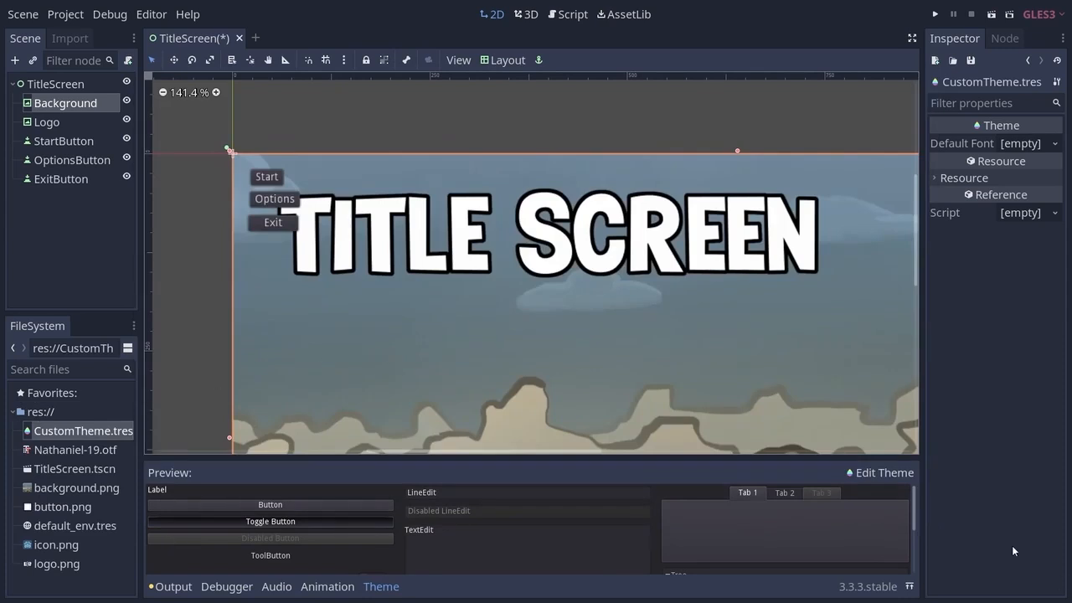
# Step: Enlarge the theme preview area and fill CustomTheme with items created from the current editor theme
pyautogui.moveTo(546, 458); pyautogui.dragTo(548, 435)
pyautogui.moveTo(555, 356); pyautogui.dragTo(494, 329)
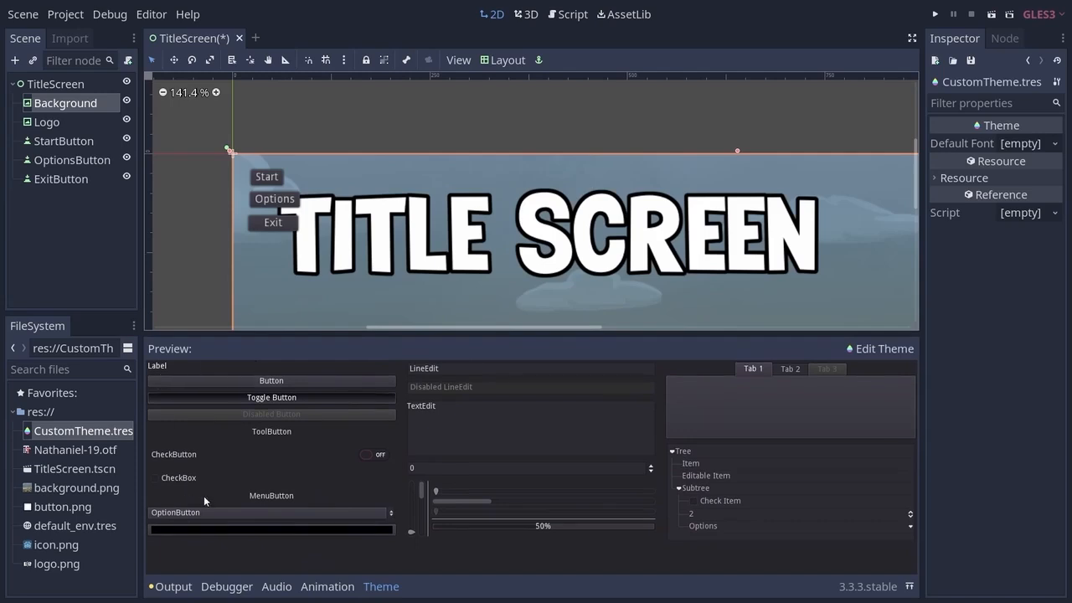
pyautogui.click(870, 356)
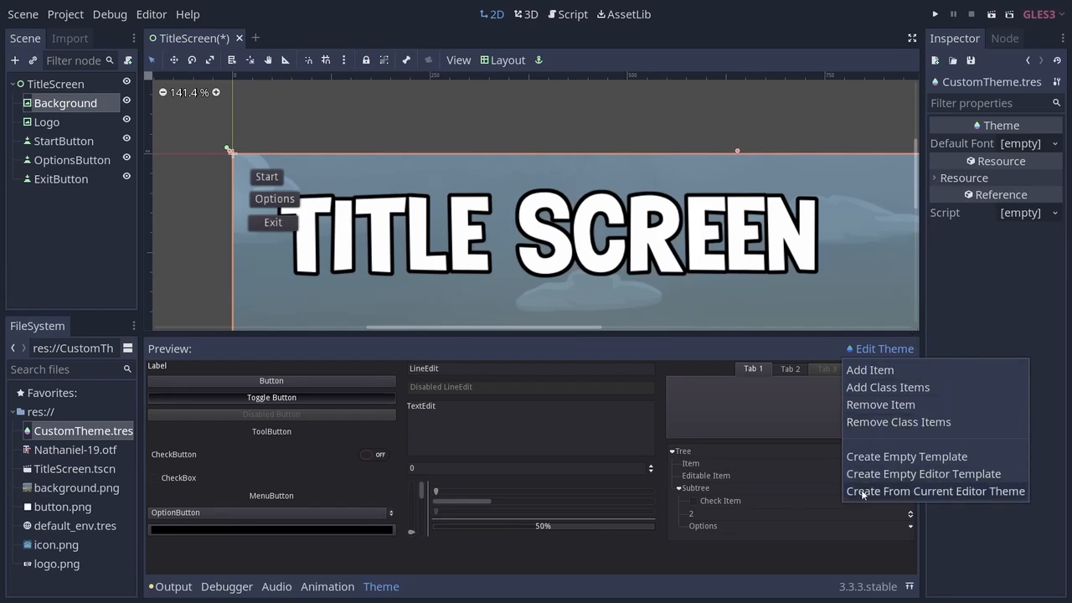
pyautogui.click(957, 493)
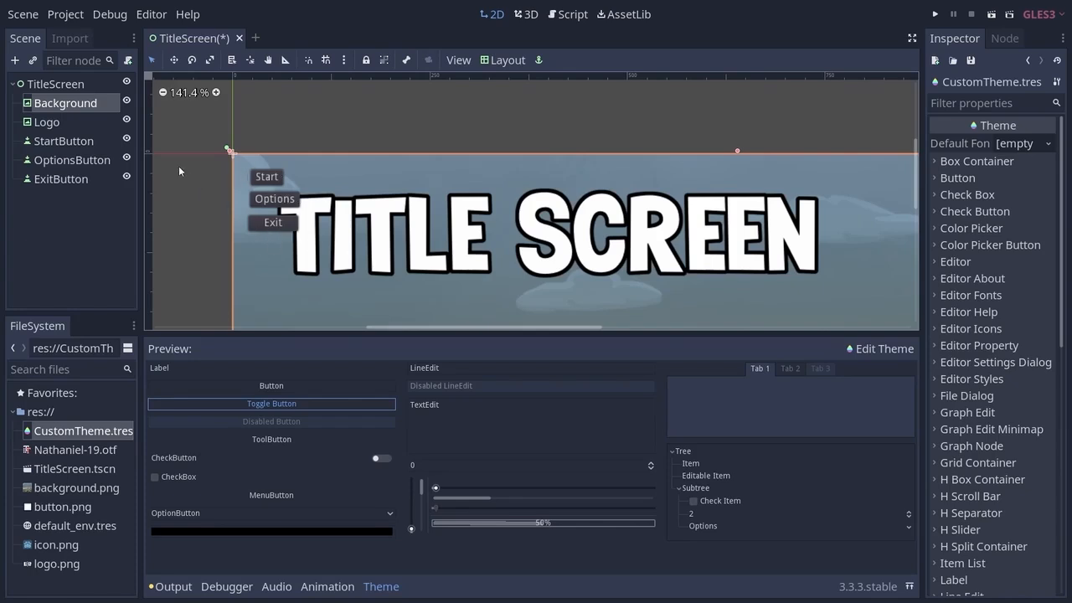
# Step: Assign CustomTheme.tres as the theme of the TitleScreen root node
pyautogui.click(45, 85)
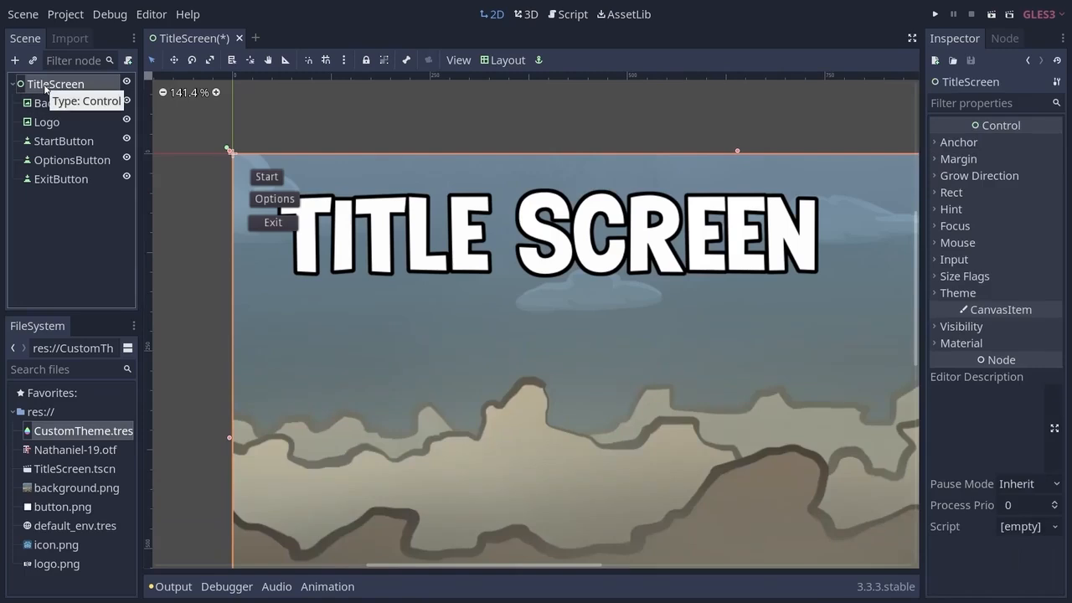
pyautogui.click(939, 292)
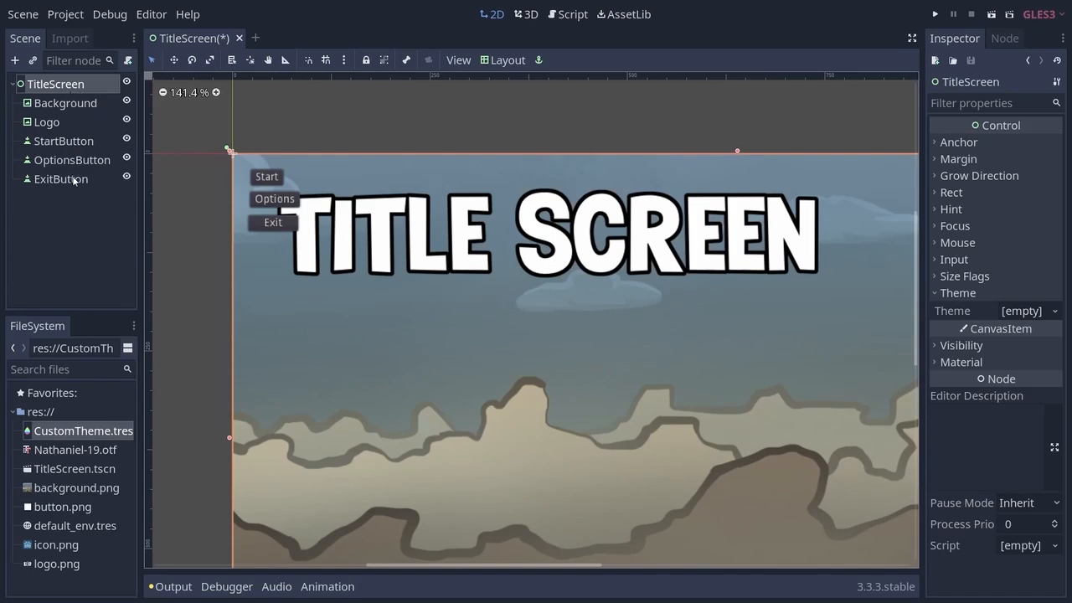
pyautogui.click(78, 432)
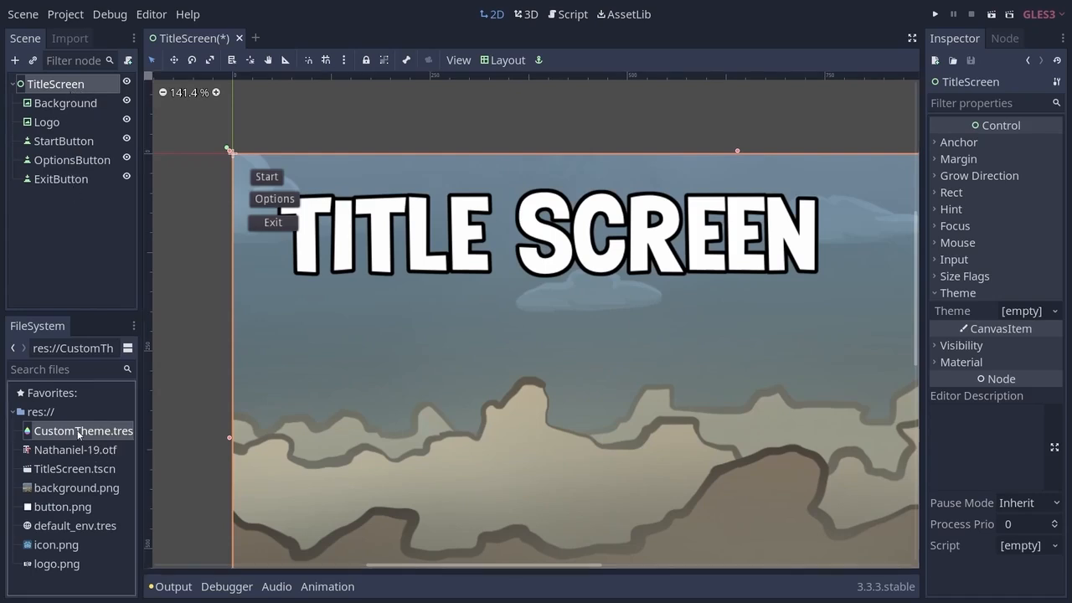
pyautogui.moveTo(79, 433); pyautogui.dragTo(1017, 319)
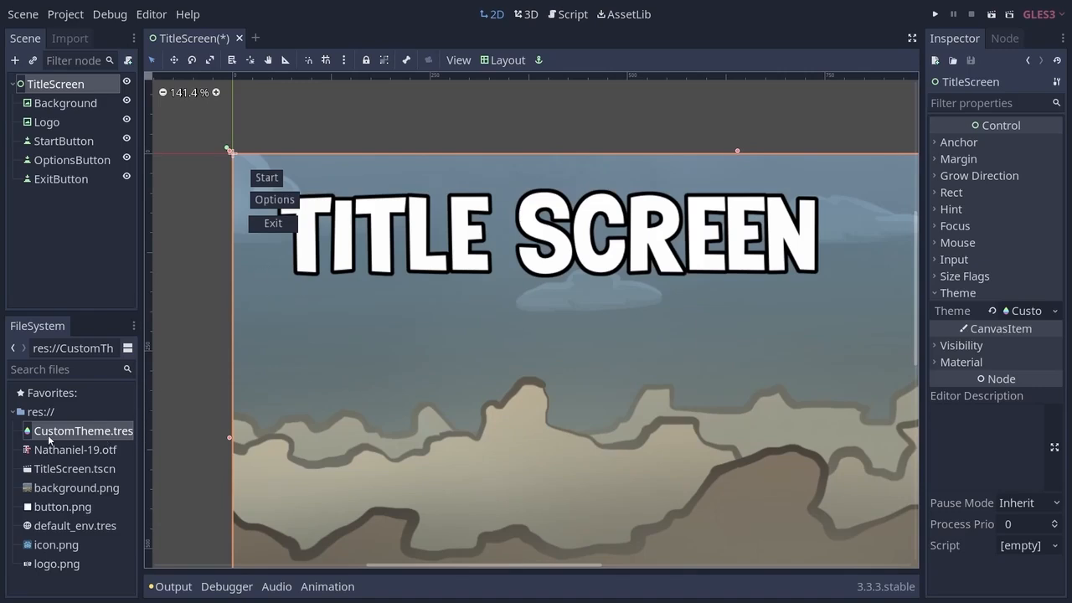
# Step: Open CustomTheme.tres for editing and give it a new DynamicFont as its default font
pyautogui.click(107, 434)
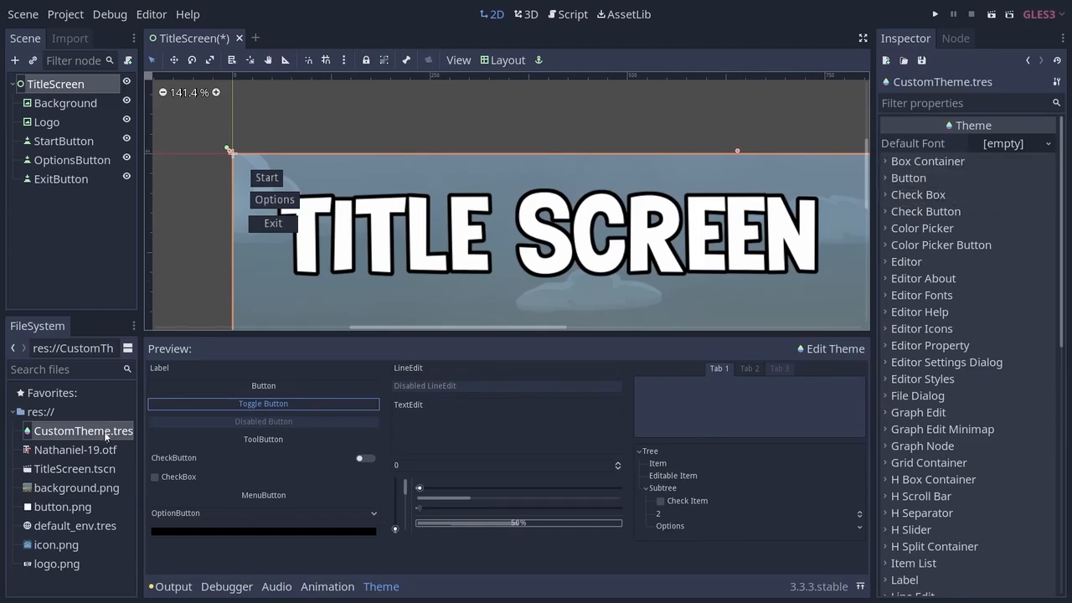
pyautogui.click(70, 450)
pyautogui.moveTo(69, 451); pyautogui.dragTo(969, 144)
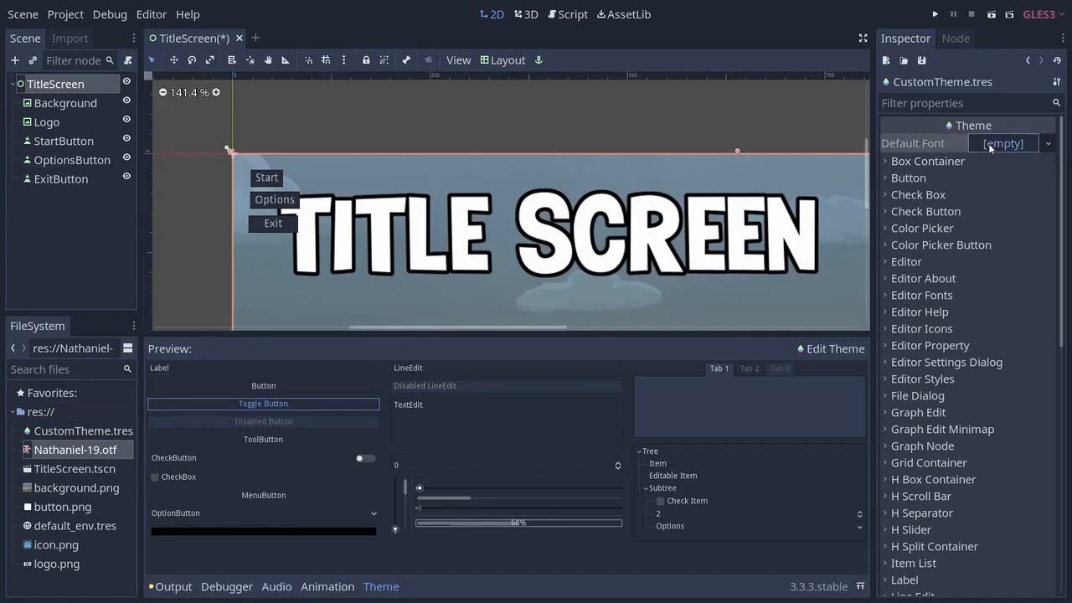
pyautogui.click(988, 143)
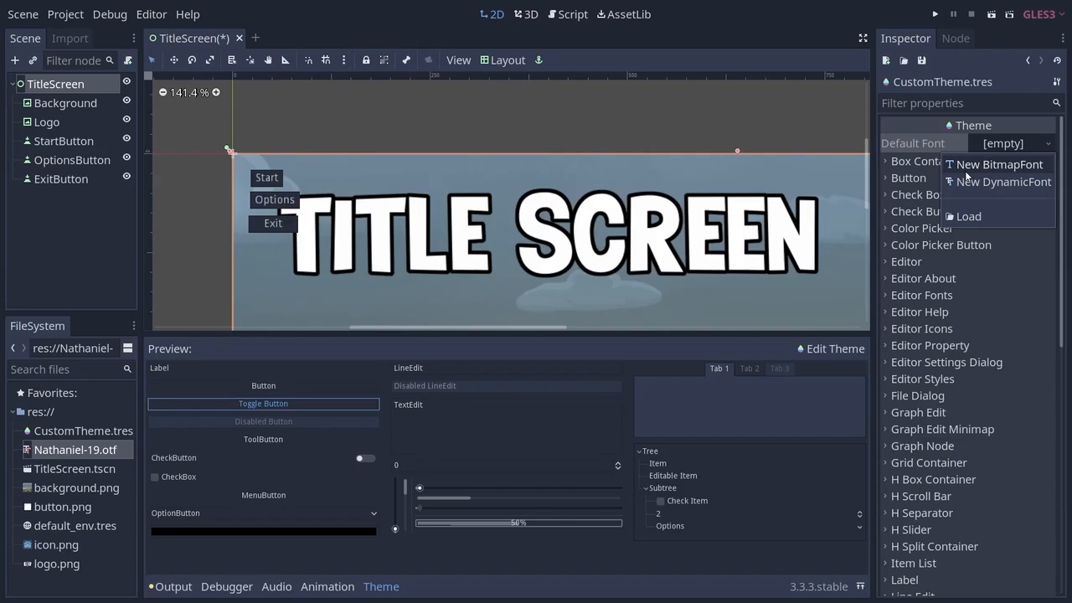
pyautogui.click(1011, 183)
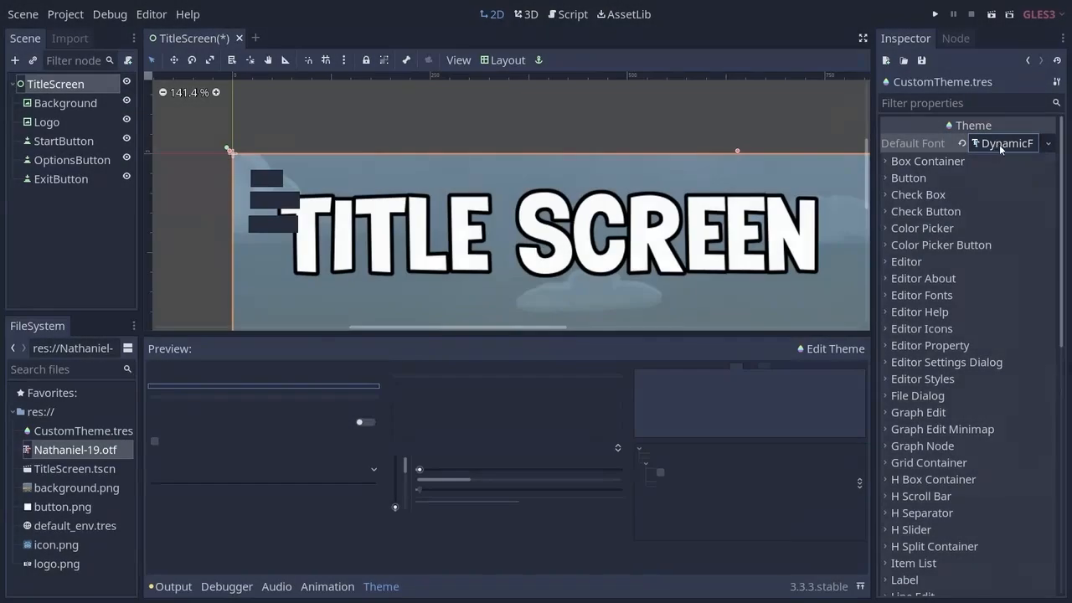
# Step: Assign Nathaniel-19.otf as the font data of the theme's default DynamicFont
pyautogui.click(1002, 144)
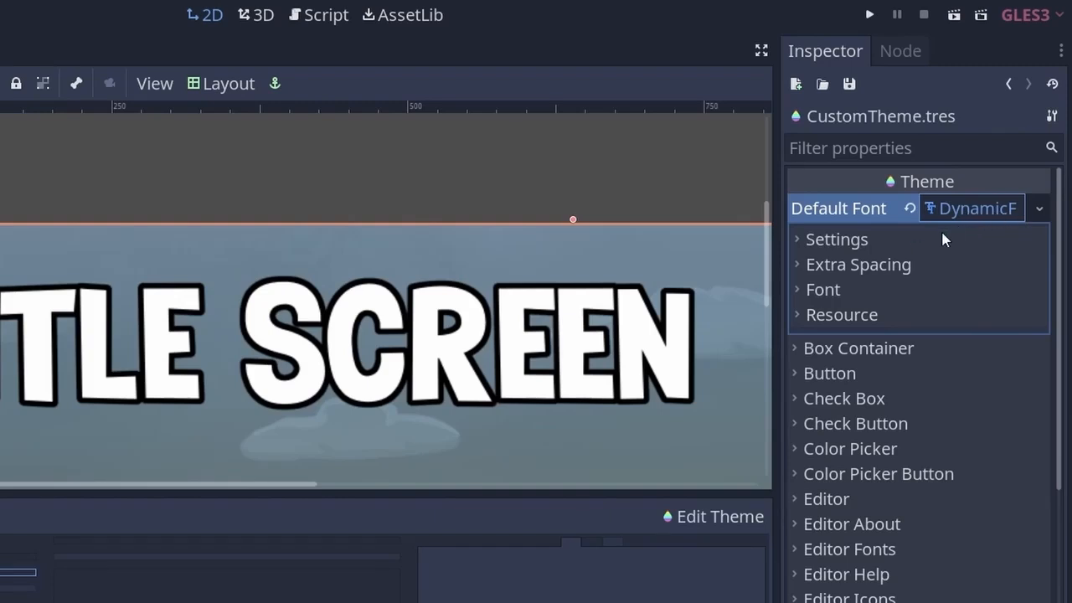
pyautogui.click(823, 290)
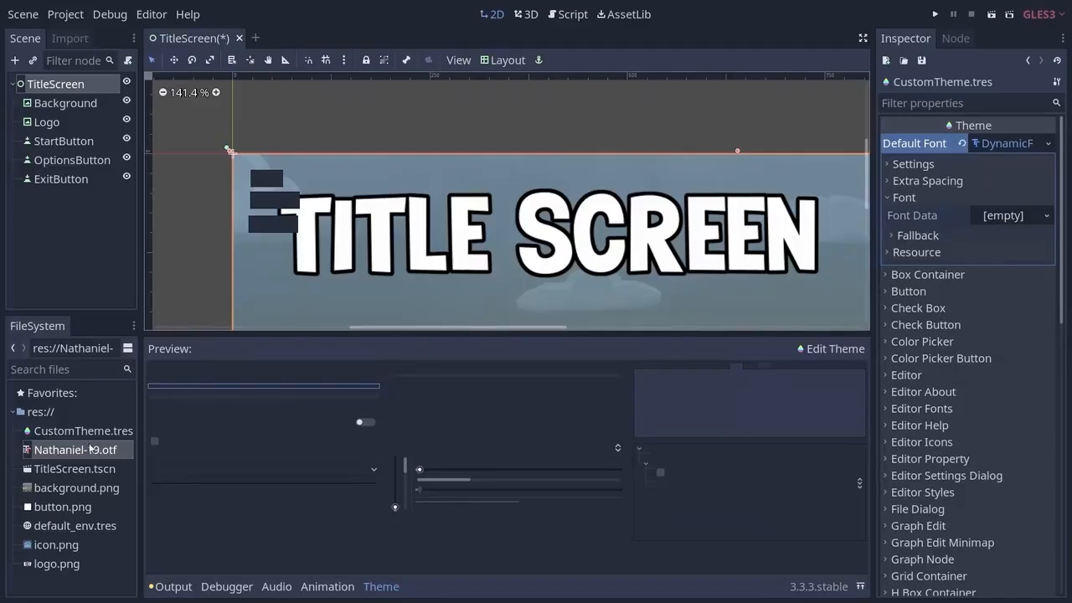
pyautogui.moveTo(59, 457); pyautogui.dragTo(984, 219)
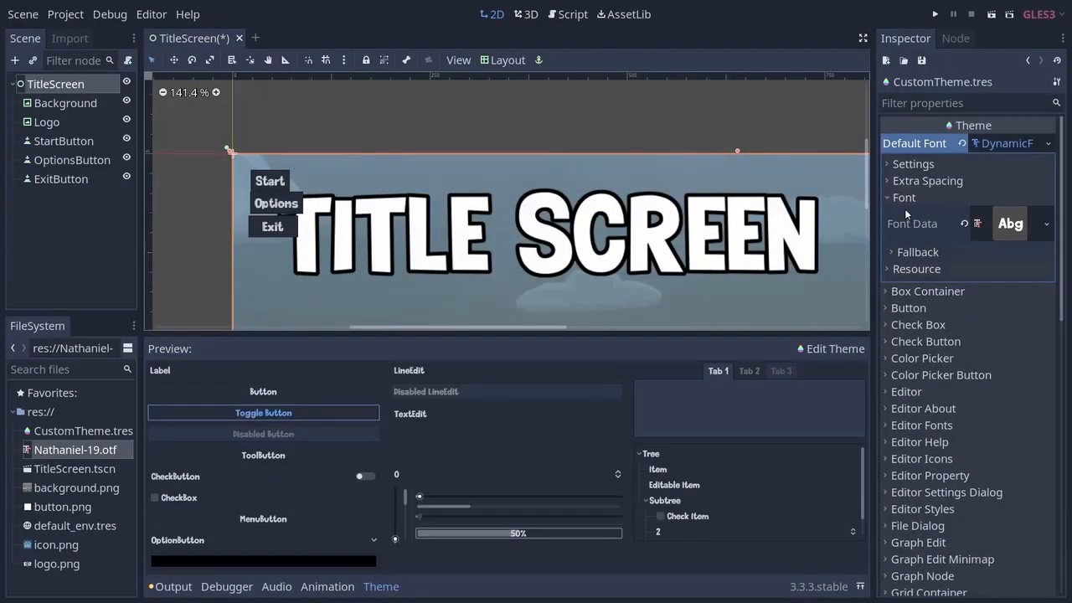
# Step: Set the default font's size to 36 and its outline size to 3
pyautogui.click(911, 166)
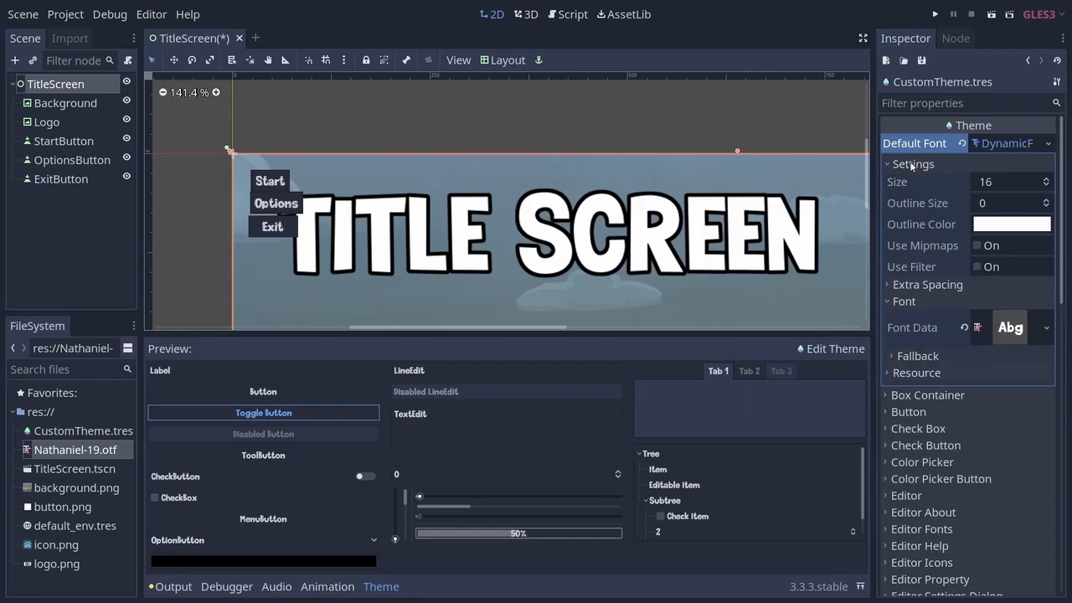
pyautogui.click(1001, 187)
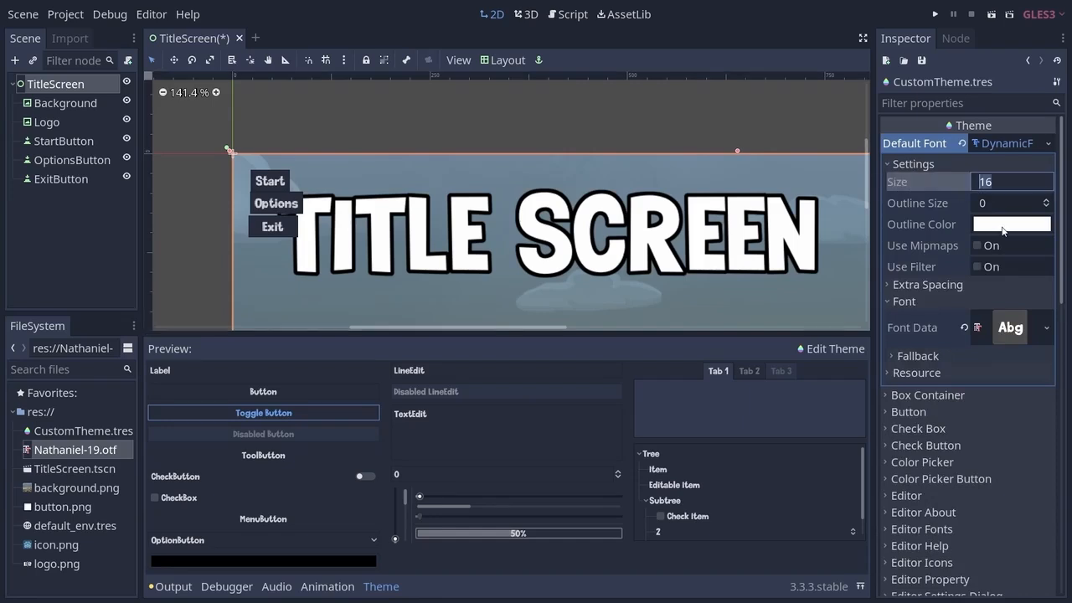
pyautogui.write('36')
pyautogui.press('Return')
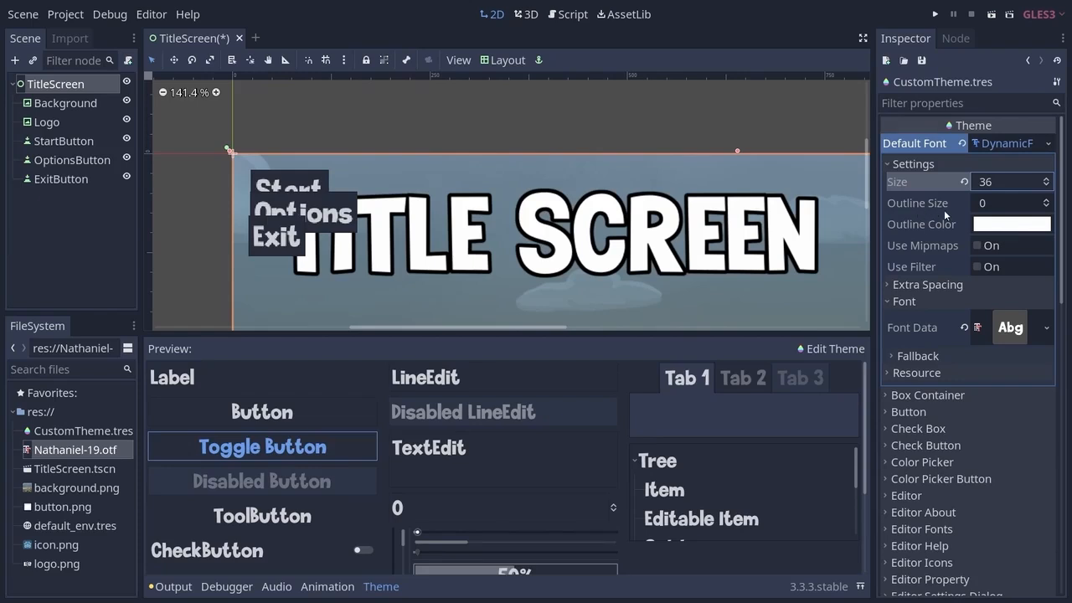
pyautogui.click(993, 206)
pyautogui.write('3')
pyautogui.press('Return')
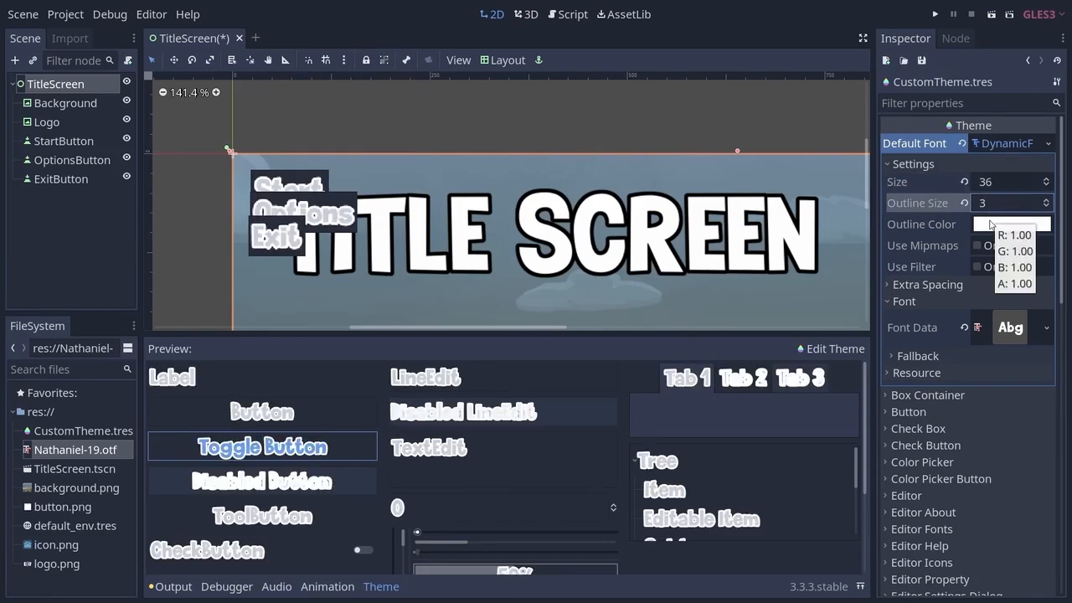
# Step: Set the outline color of the theme's default font to black
pyautogui.click(994, 226)
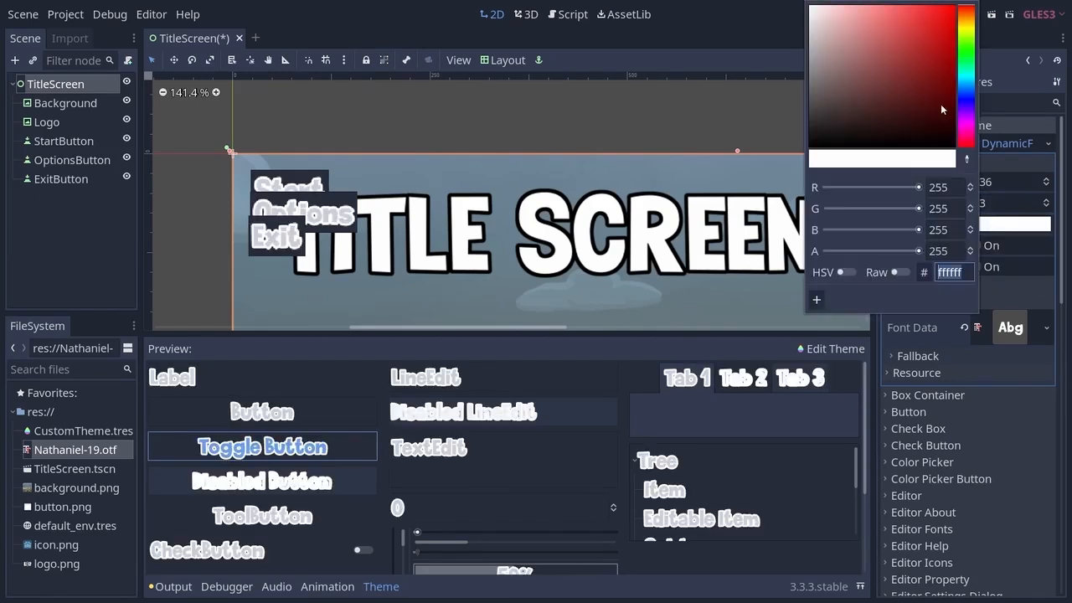
pyautogui.moveTo(845, 106); pyautogui.dragTo(842, 141)
# Step: Spread the Start, Options and Exit buttons out in a row beneath the logo
pyautogui.click(295, 175)
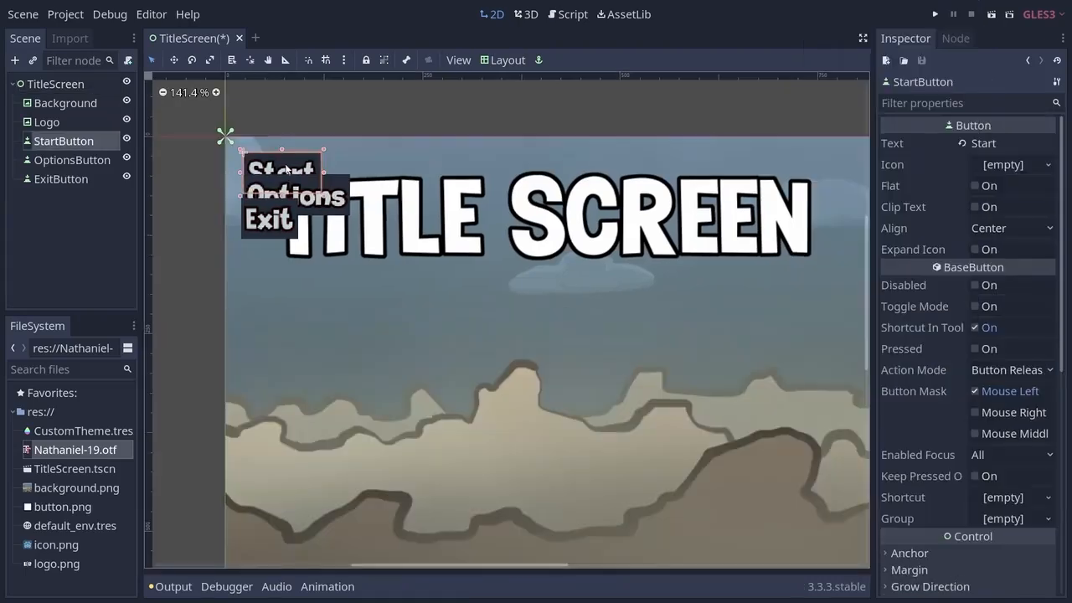
pyautogui.moveTo(295, 175); pyautogui.dragTo(309, 291)
pyautogui.moveTo(295, 201); pyautogui.dragTo(449, 315)
pyautogui.moveTo(269, 220); pyautogui.dragTo(595, 306)
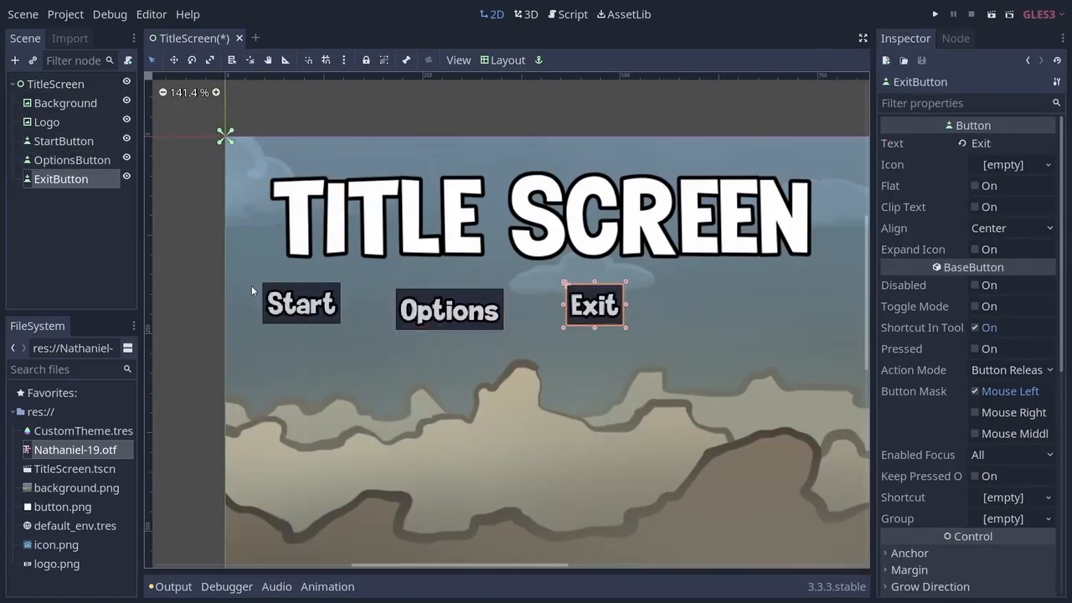
# Step: Open CustomTheme.tres and clear the Disabled and Focus styles of its Button type
pyautogui.click(97, 431)
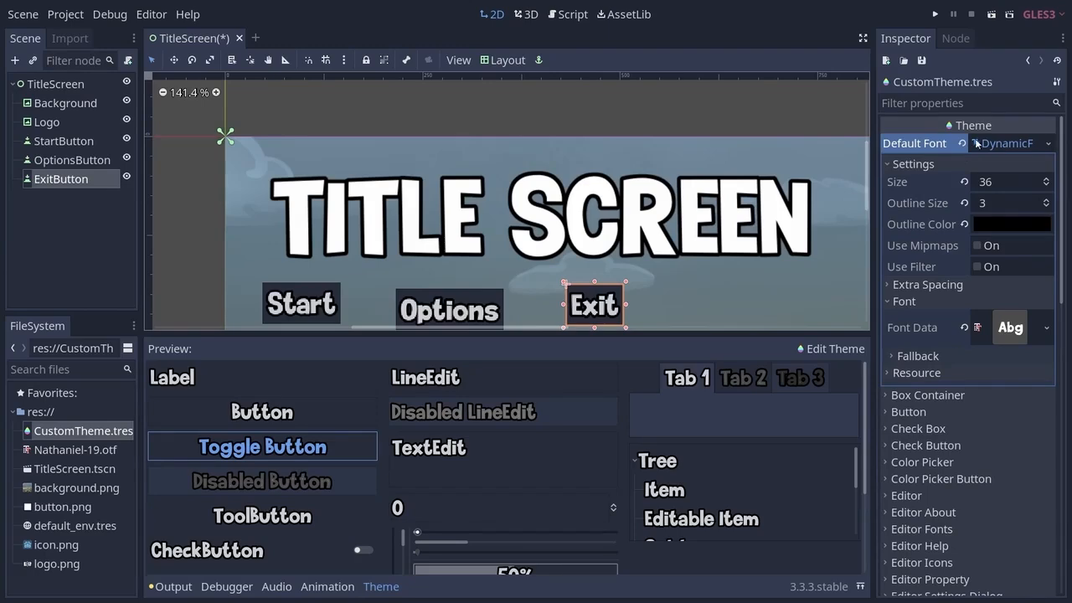
pyautogui.click(1011, 142)
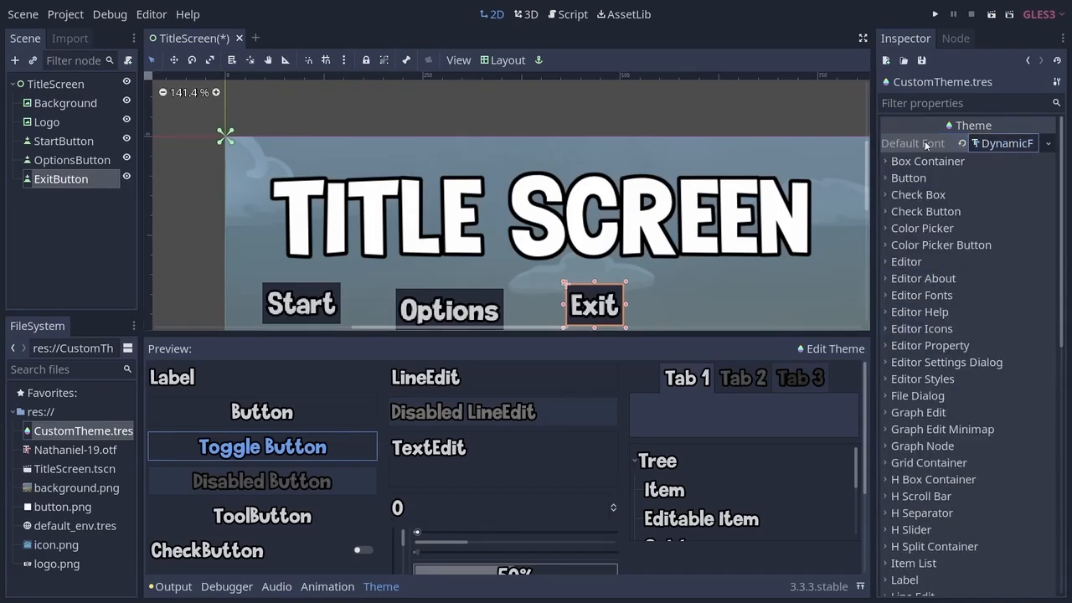
pyautogui.click(903, 180)
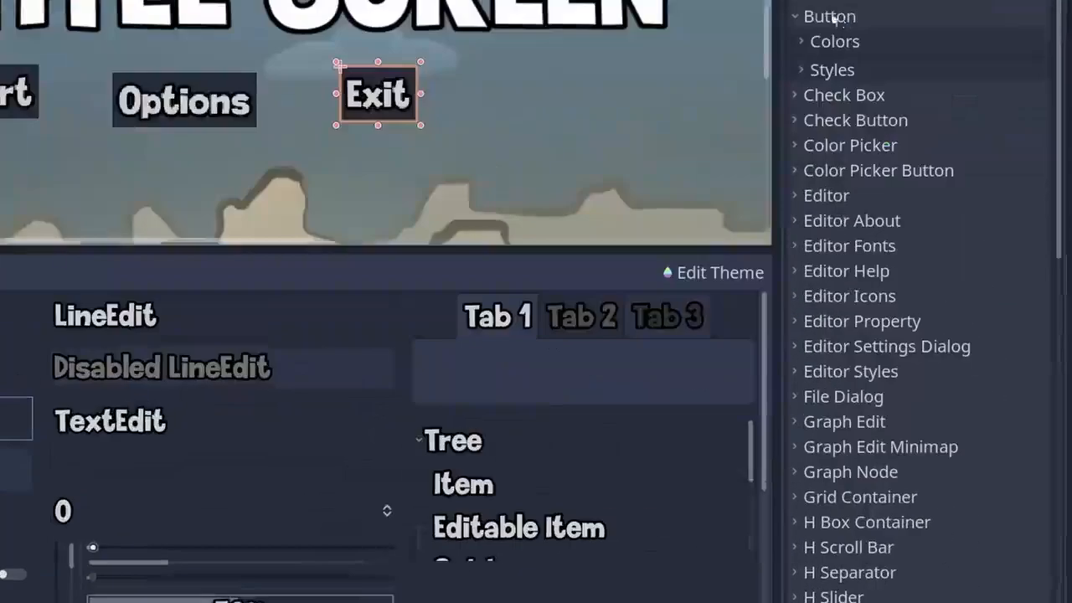
pyautogui.click(913, 197)
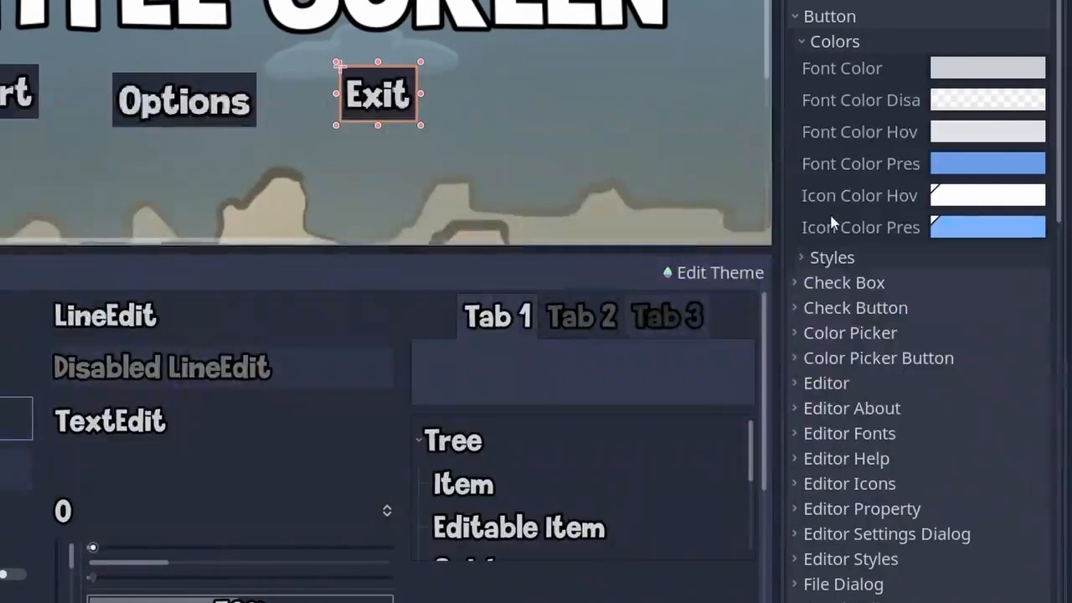
pyautogui.click(811, 257)
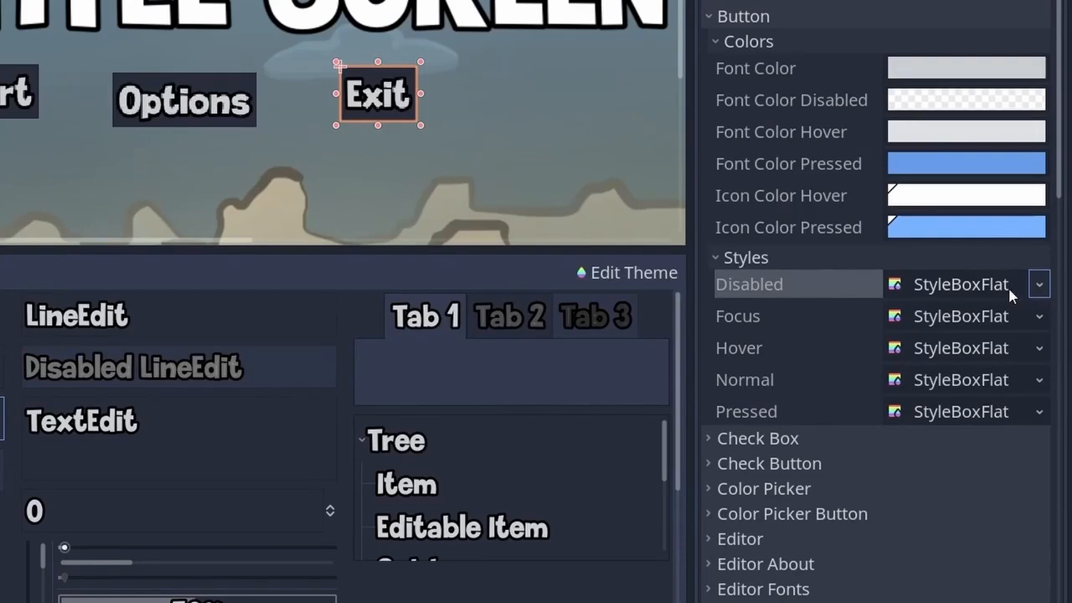
pyautogui.click(1040, 287)
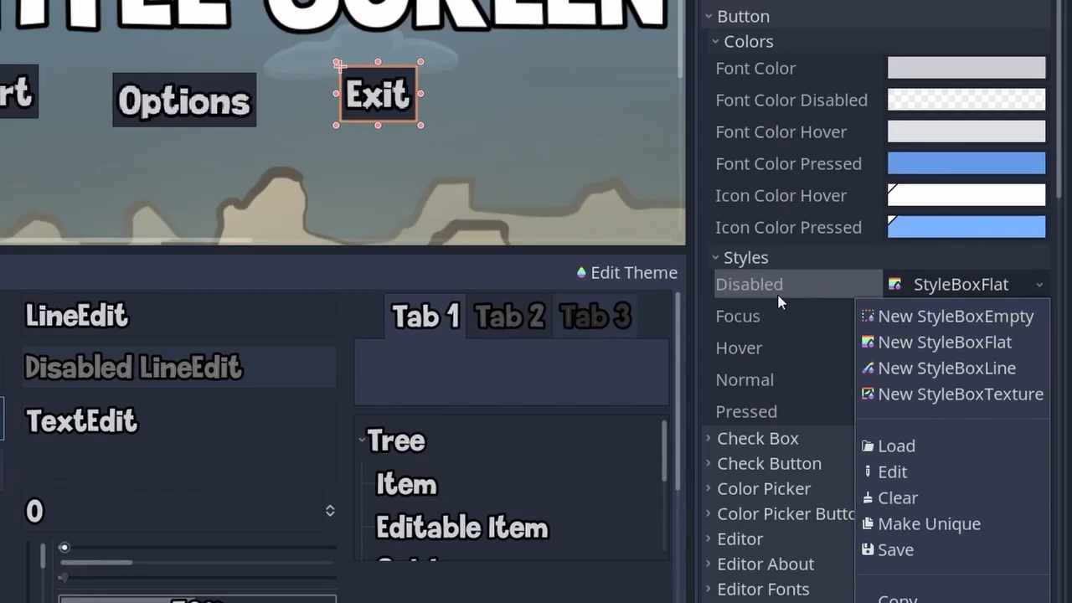
pyautogui.click(895, 500)
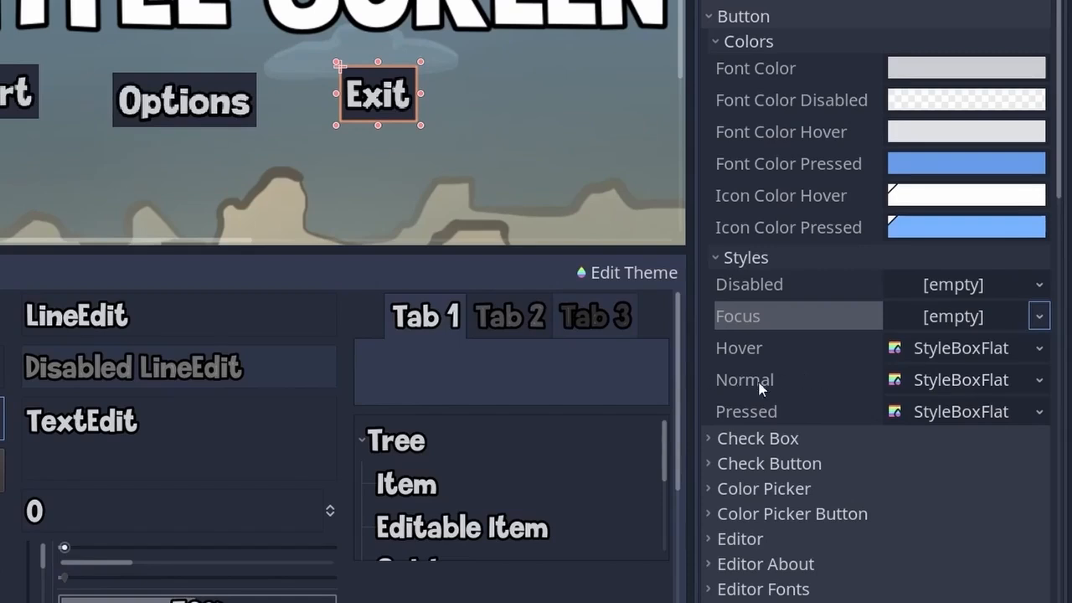
# Step: Give the Button's Normal style a new StyleBoxTexture with button.png as its texture
pyautogui.click(1040, 381)
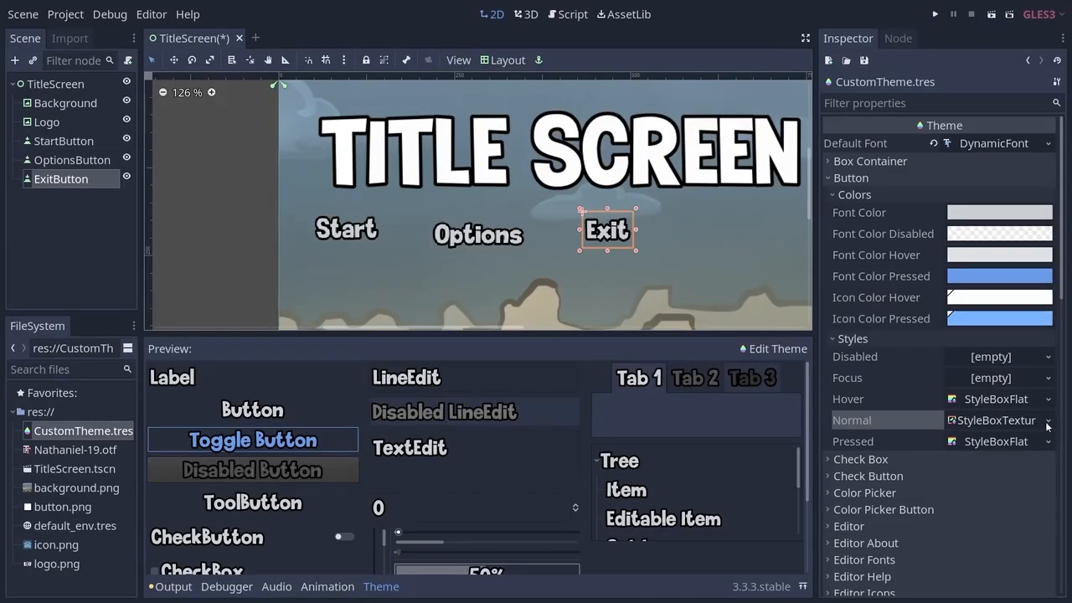
pyautogui.click(997, 422)
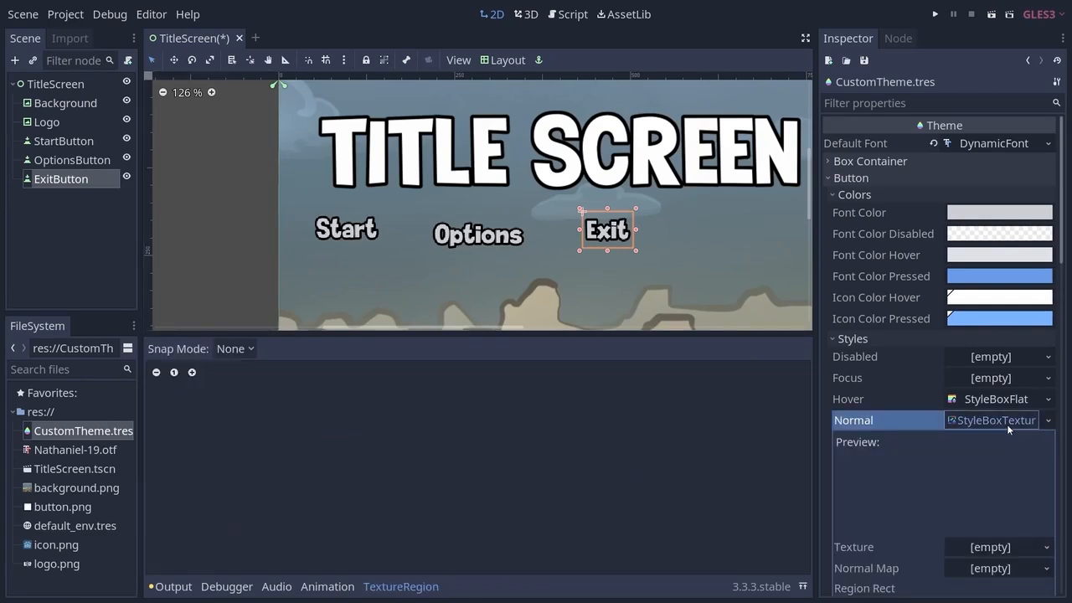
pyautogui.scroll(-3, 948, 294)
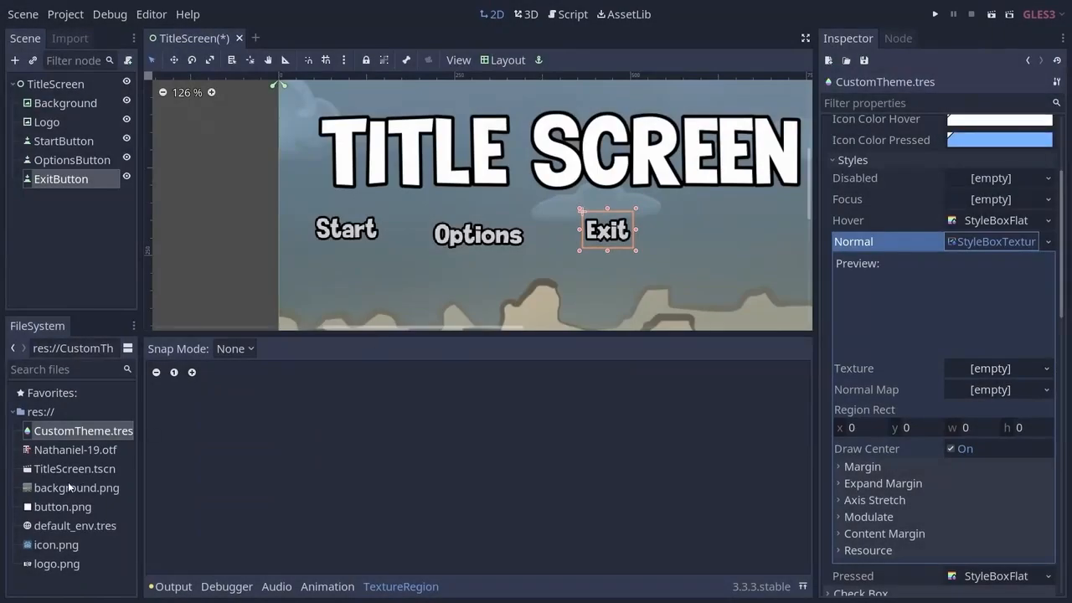
pyautogui.moveTo(56, 509); pyautogui.dragTo(978, 375)
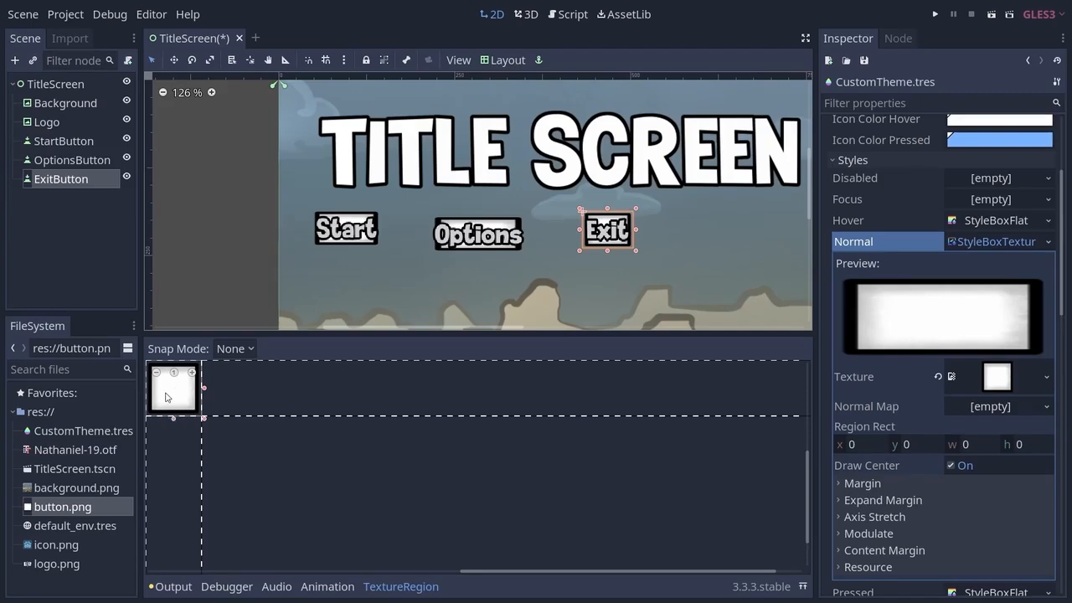
# Step: Move the upper margin guide of the button texture inward in the texture region preview
pyautogui.scroll(3, 280, 411)
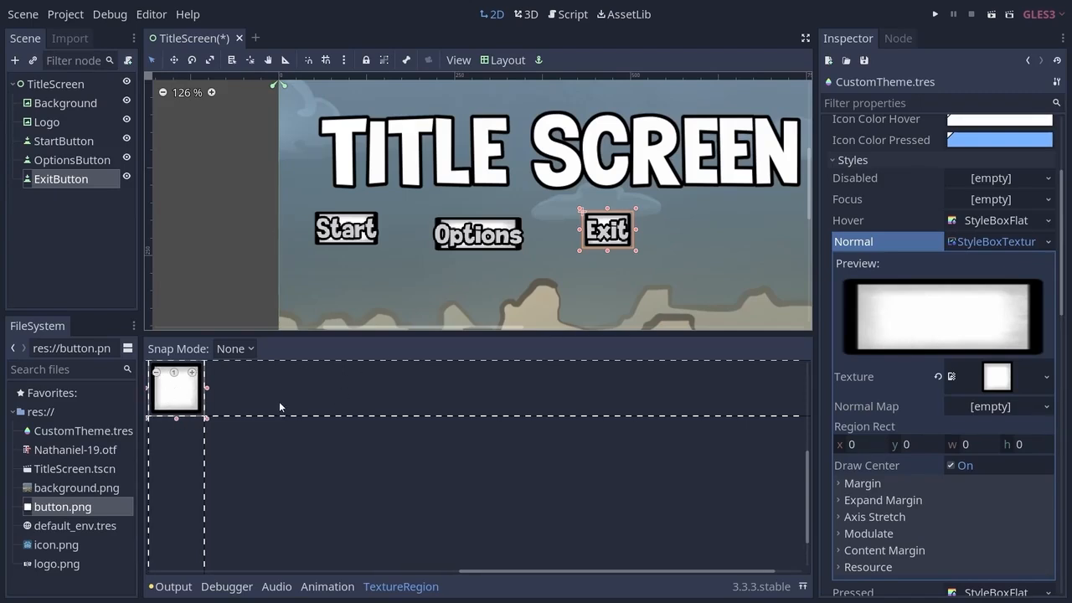
pyautogui.scroll(-1, 217, 420)
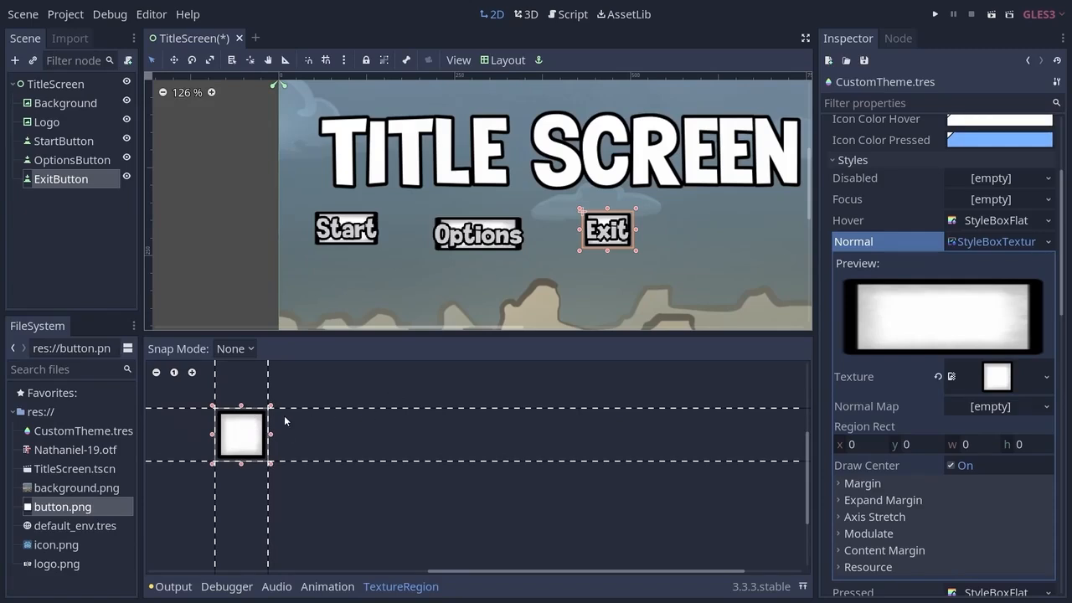
pyautogui.moveTo(288, 399); pyautogui.dragTo(251, 415)
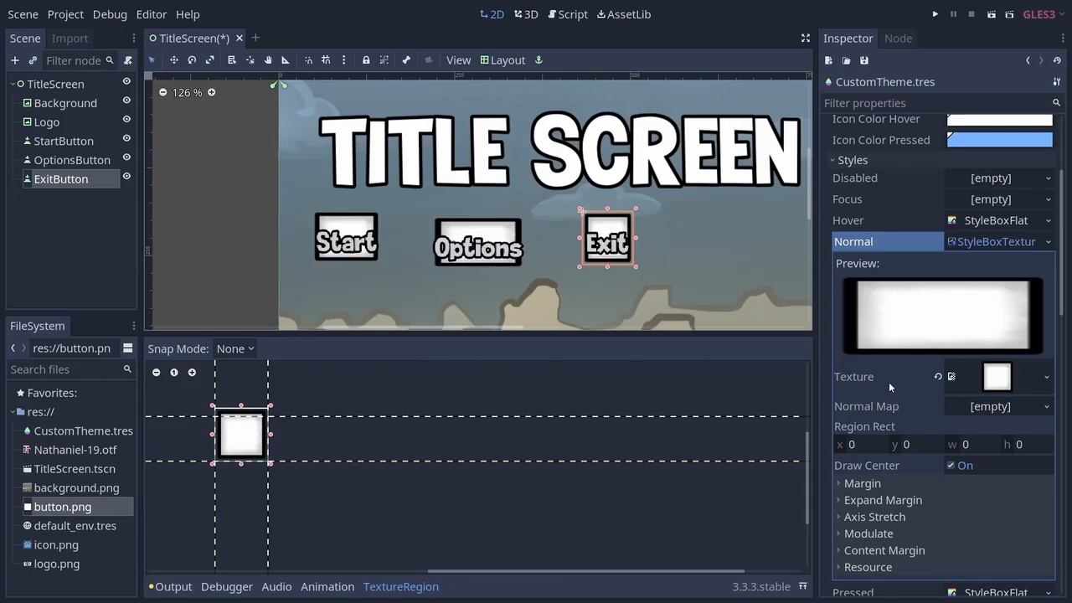
# Step: Set the Normal style's left, right, top and bottom margins to 20
pyautogui.scroll(-2, 889, 382)
pyautogui.click(895, 423)
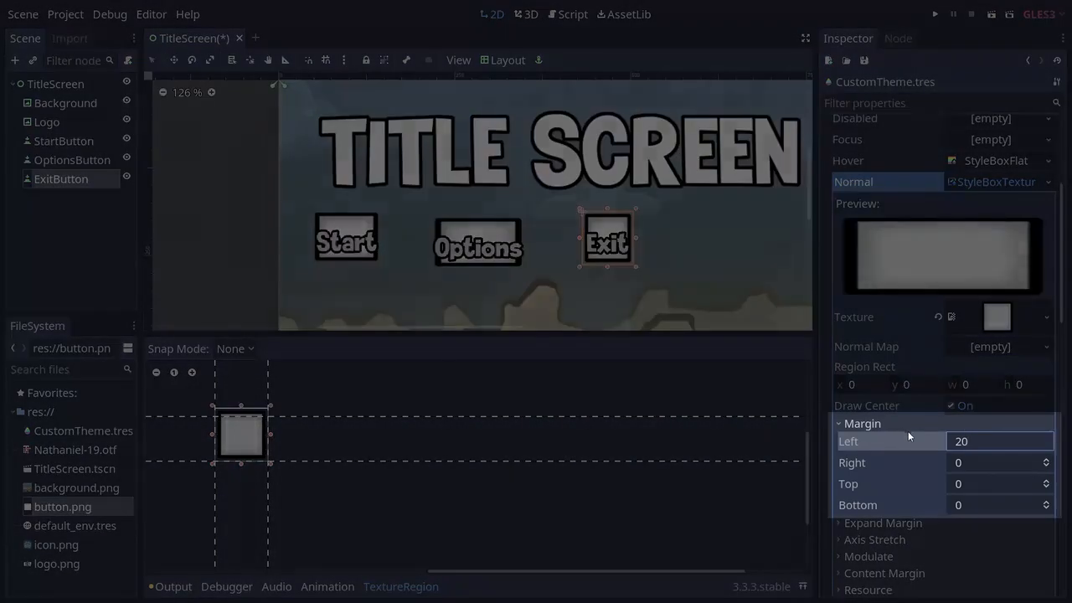
pyautogui.click(961, 462)
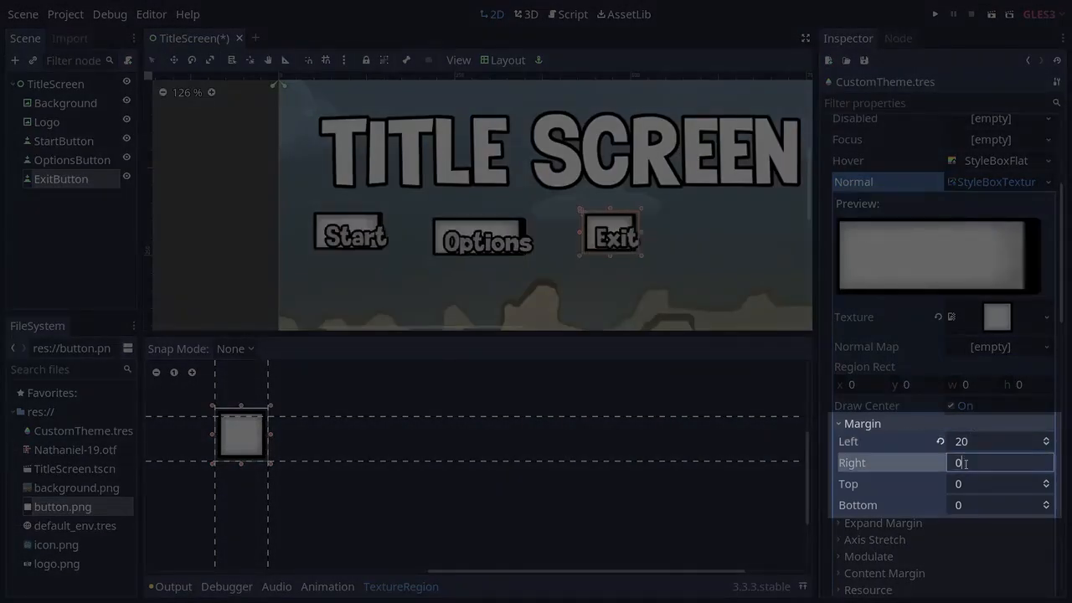
pyautogui.write('20')
pyautogui.click(974, 483)
pyautogui.write('20')
pyautogui.click(974, 503)
pyautogui.write('20')
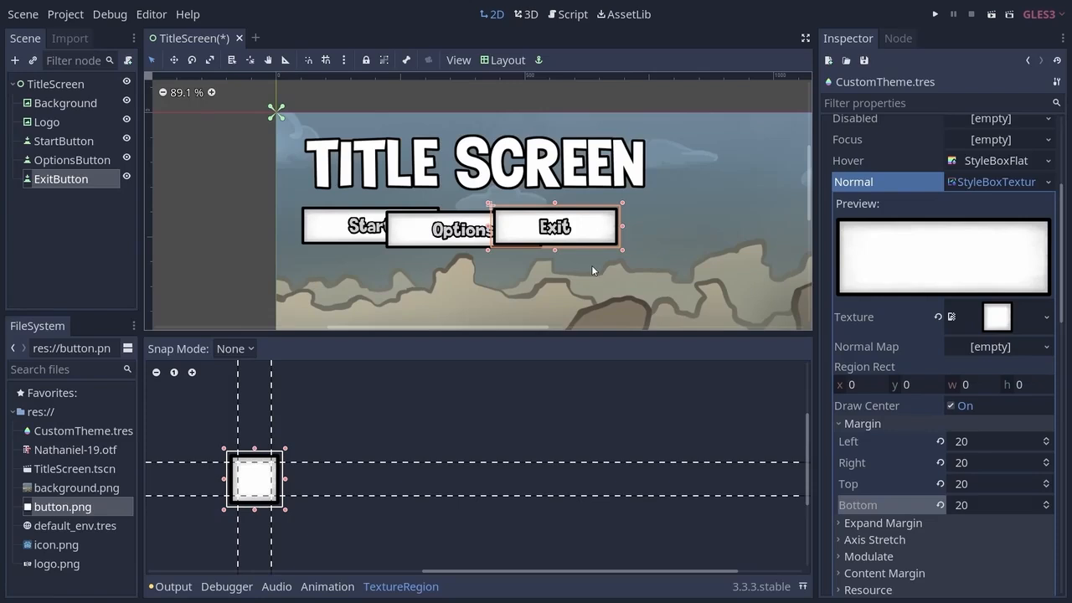
# Step: Set the Normal style's modulate color to a dark brown, RGB 103, 83, 53
pyautogui.scroll(-3, 876, 411)
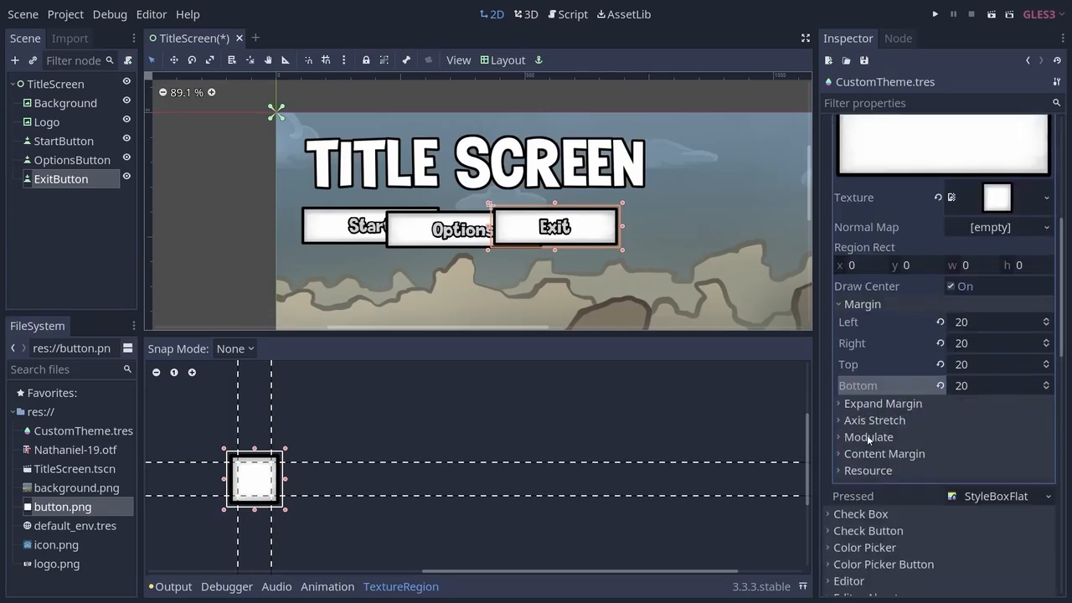
pyautogui.click(868, 437)
pyautogui.click(997, 457)
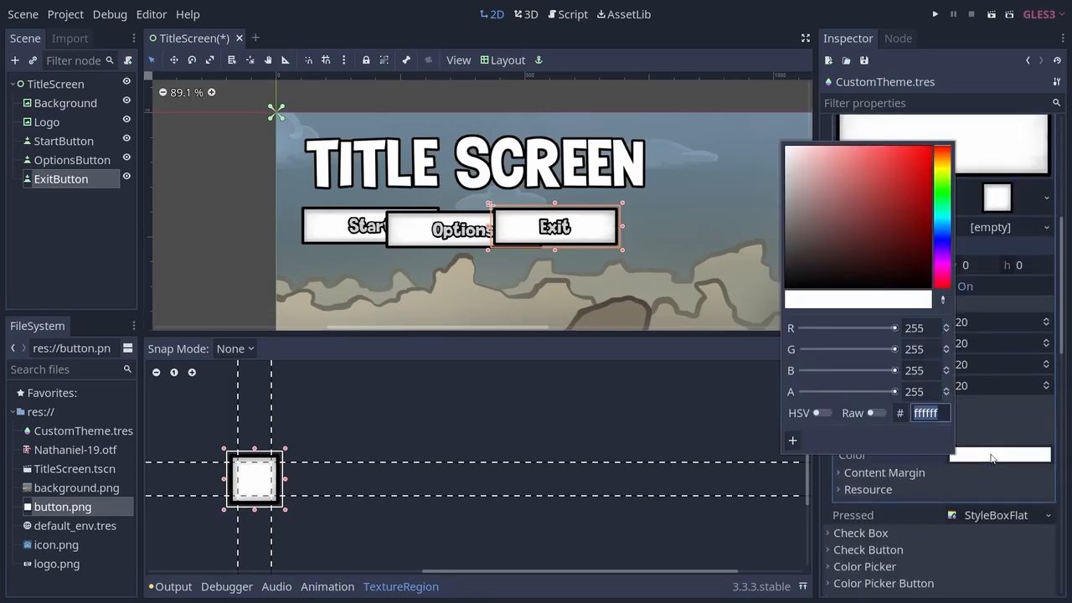
pyautogui.click(867, 169)
pyautogui.moveTo(868, 171); pyautogui.dragTo(892, 164)
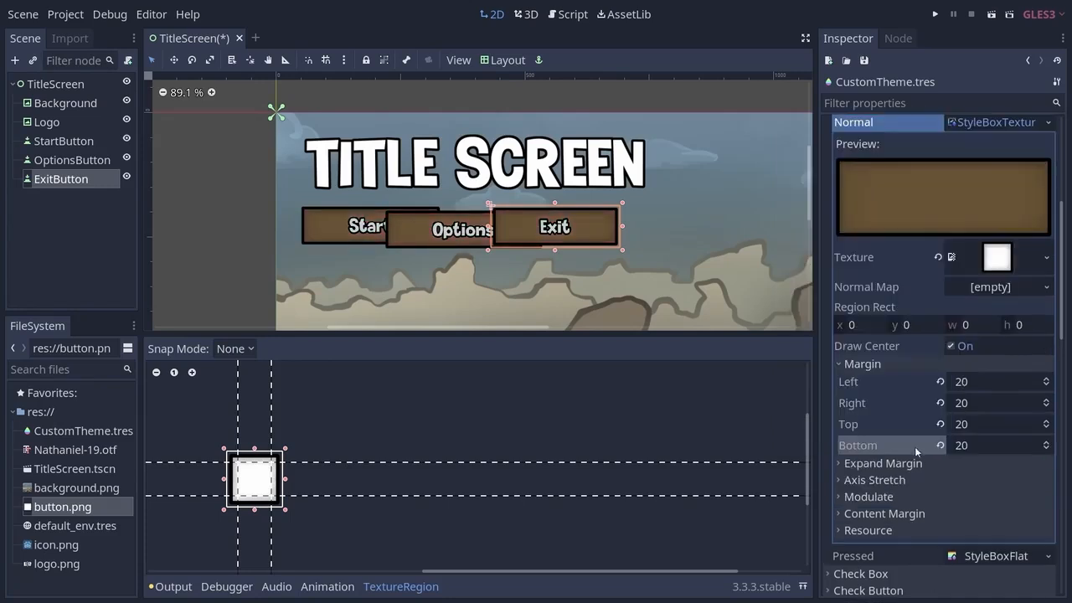
pyautogui.scroll(2, 922, 440)
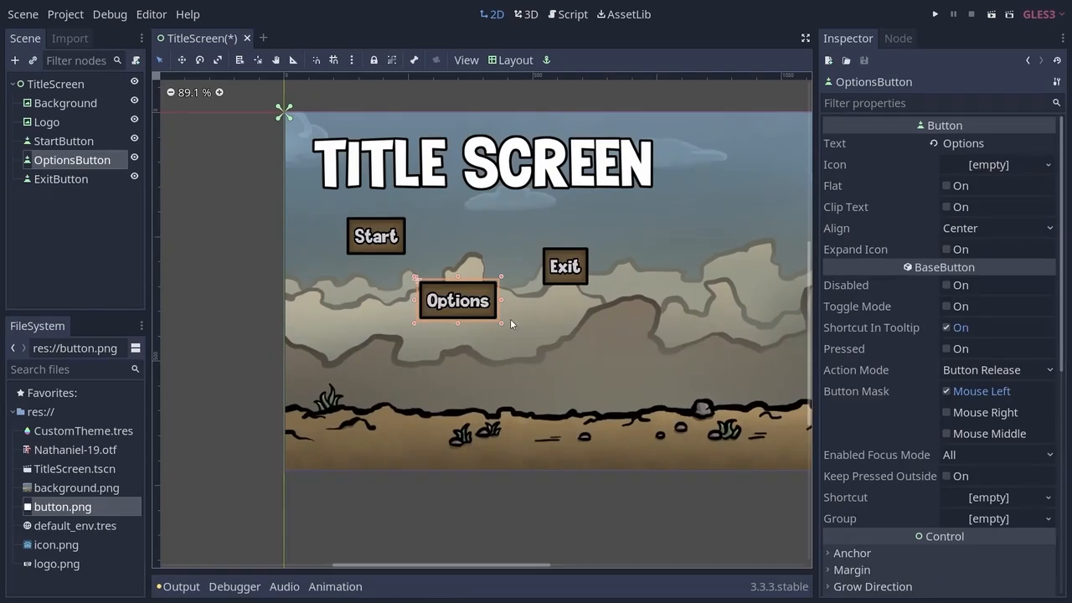
# Step: Run the edited scene to check how the buttons look in their normal and hover states, and close it
pyautogui.click(991, 15)
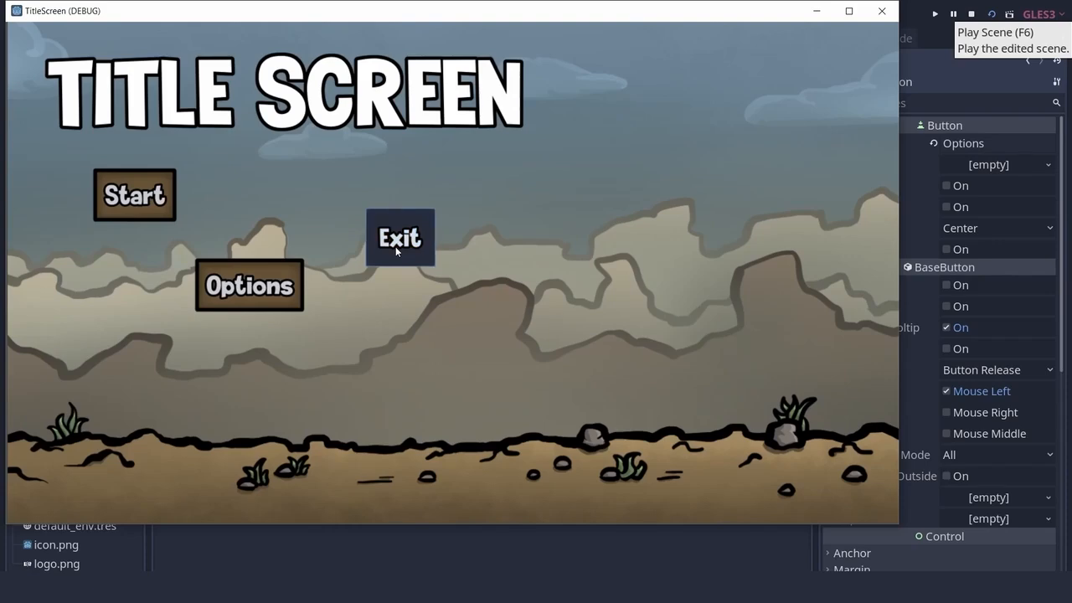
pyautogui.click(882, 11)
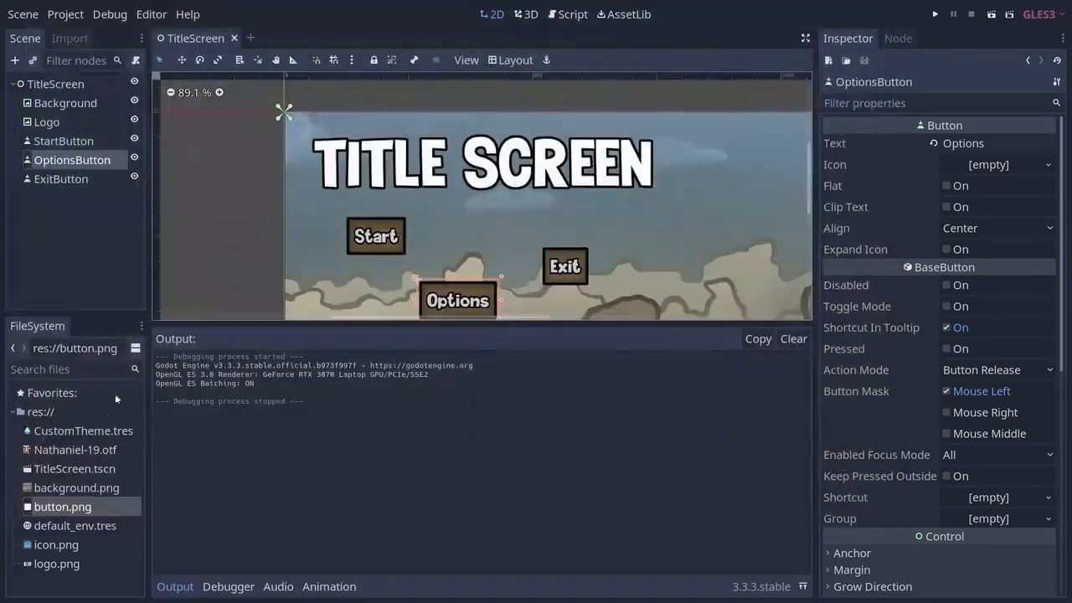
# Step: In CustomTheme.tres, copy the Button's Normal StyleBoxTexture to the Hover style and make that copy unique
pyautogui.click(92, 432)
pyautogui.doubleClick(92, 435)
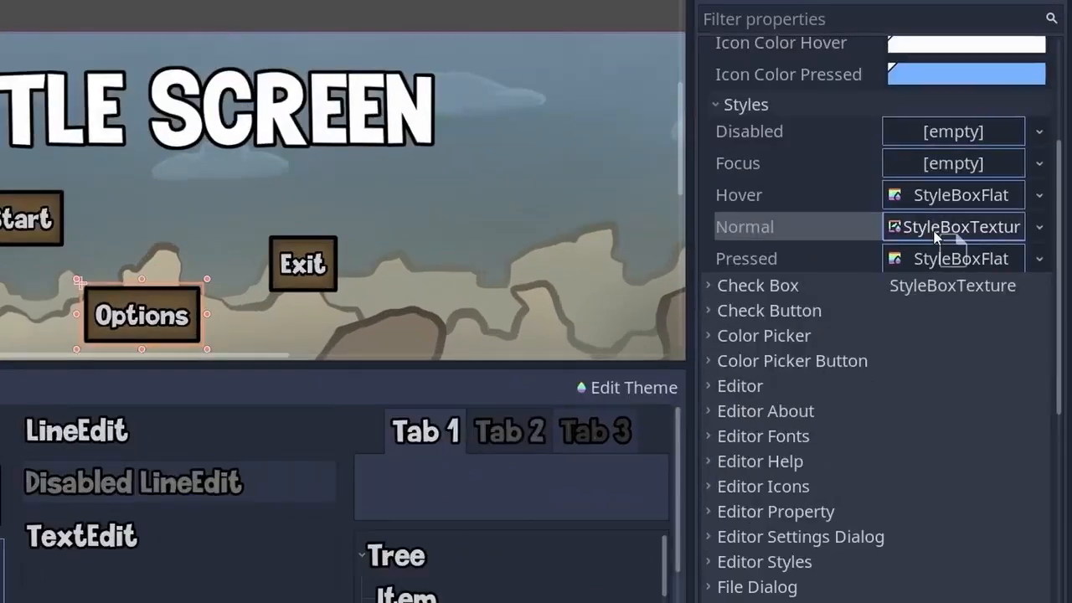
pyautogui.moveTo(944, 240); pyautogui.dragTo(934, 202)
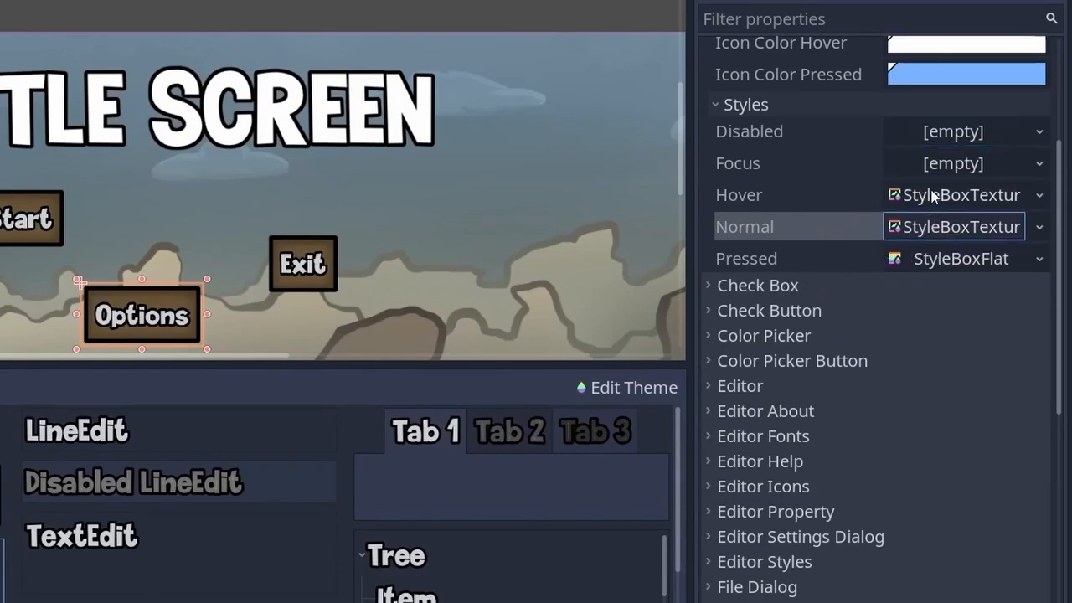
pyautogui.click(1041, 196)
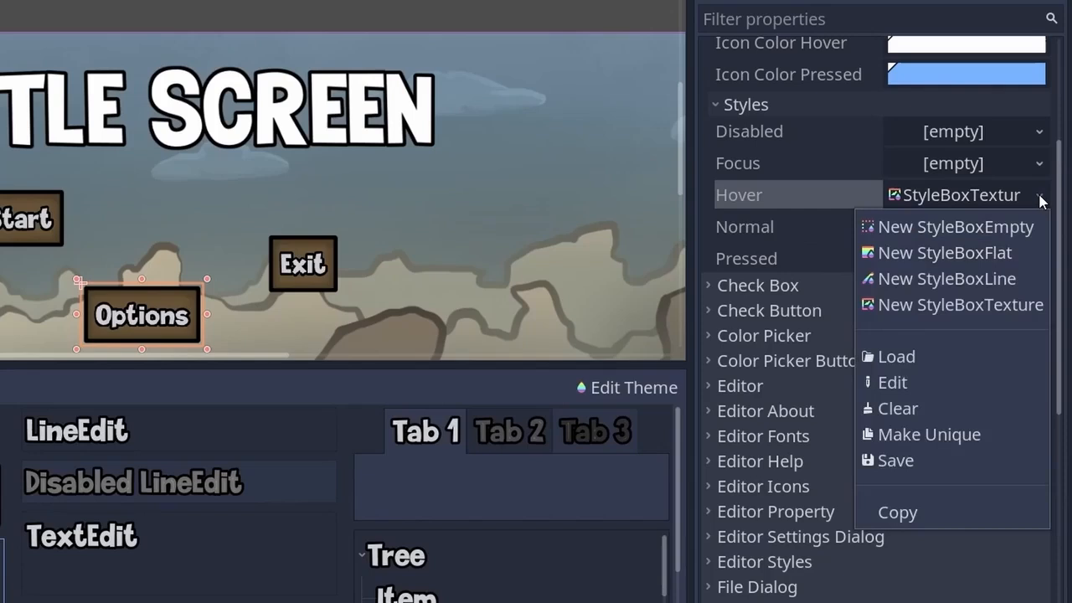
pyautogui.click(924, 436)
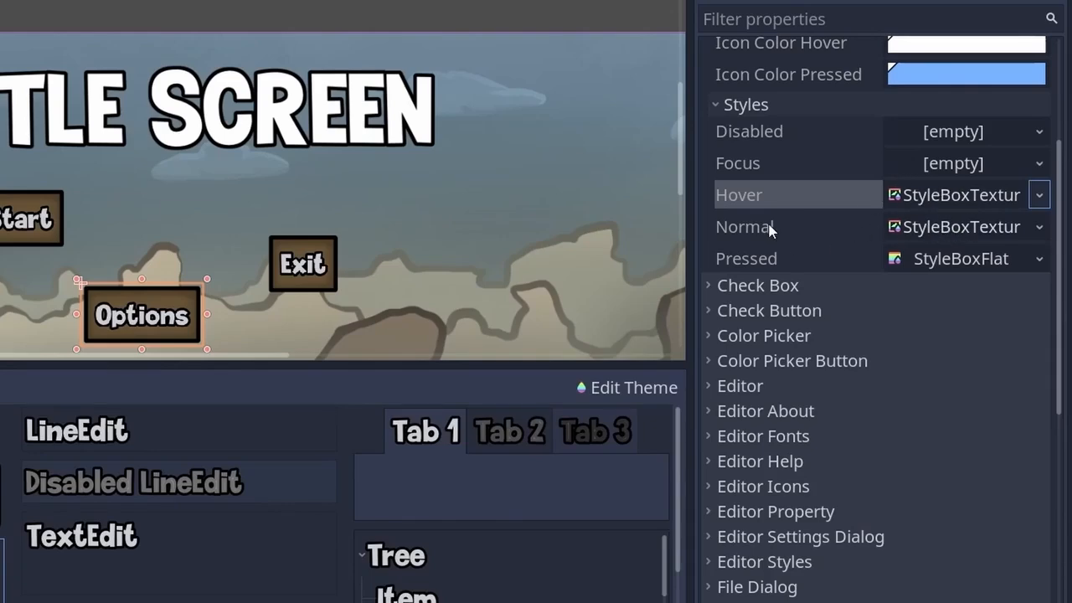
pyautogui.click(1045, 192)
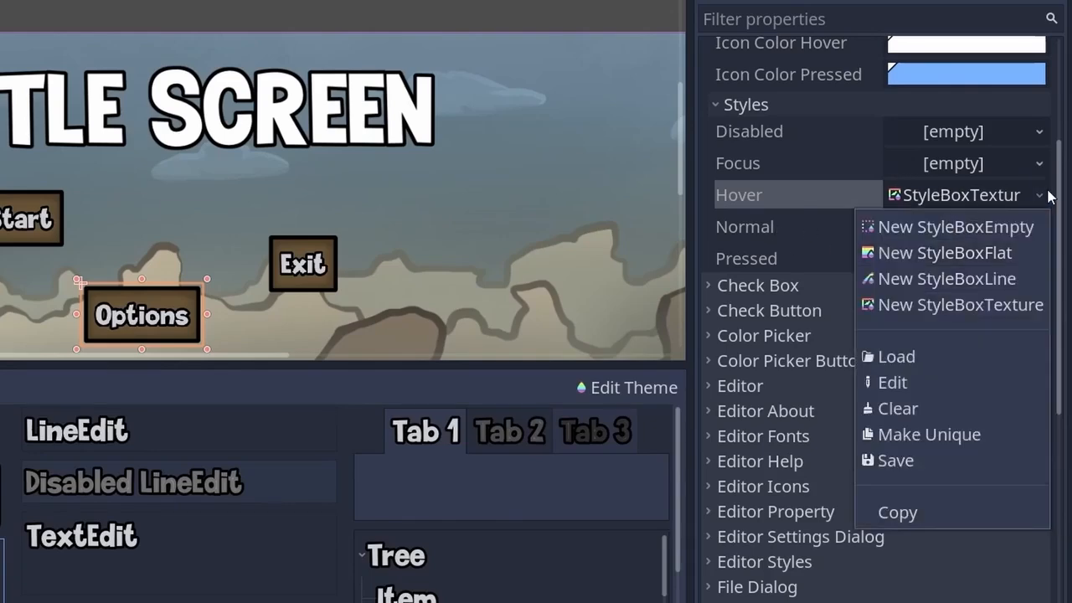
pyautogui.click(953, 436)
# Step: Set the Hover style's modulate color to a lighter brown, RGB 128, 103, 66
pyautogui.click(954, 195)
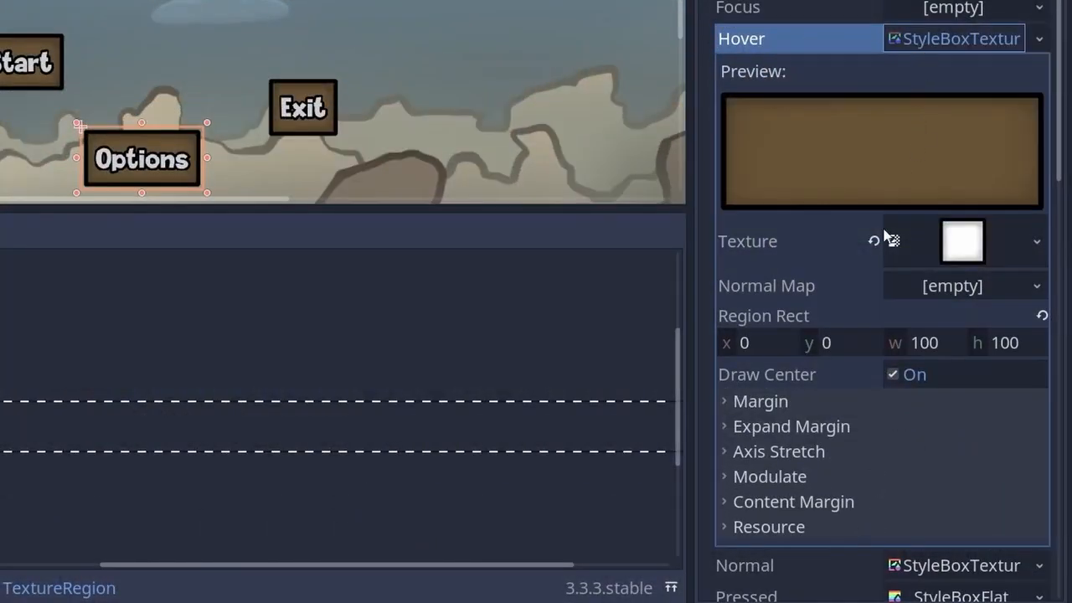
pyautogui.click(779, 477)
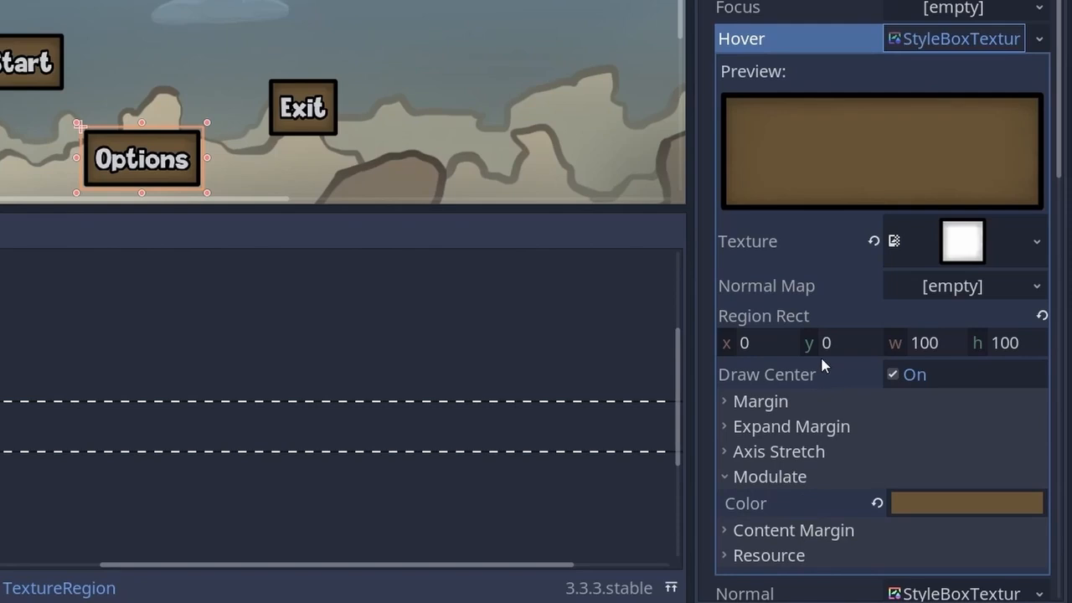
pyautogui.click(934, 495)
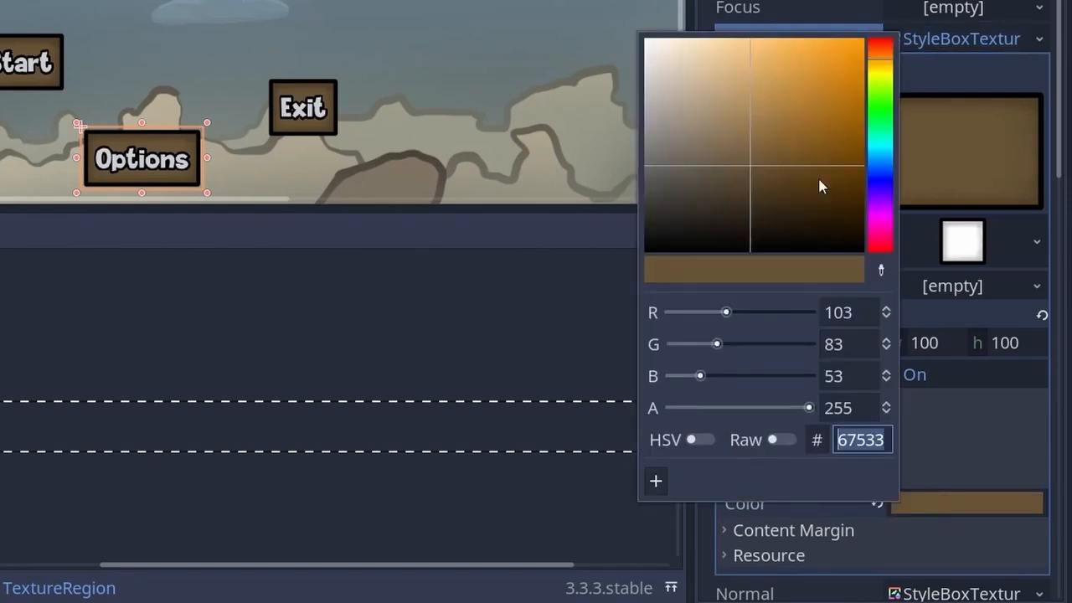
pyautogui.moveTo(751, 165); pyautogui.dragTo(750, 146)
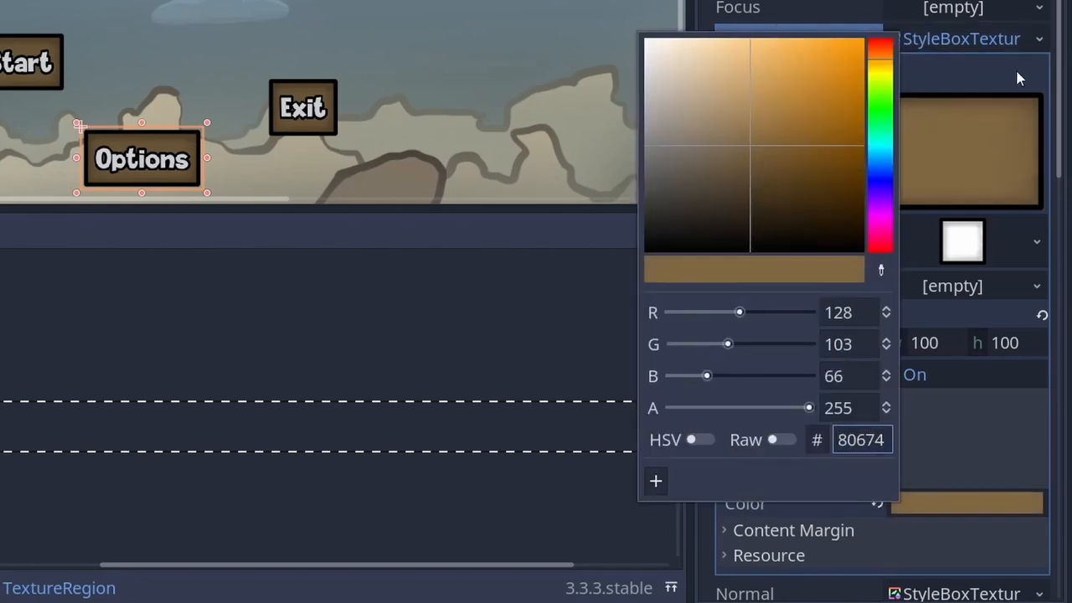
# Step: Copy the Button's Normal StyleBoxTexture to the Pressed style and make that copy unique
pyautogui.click(999, 47)
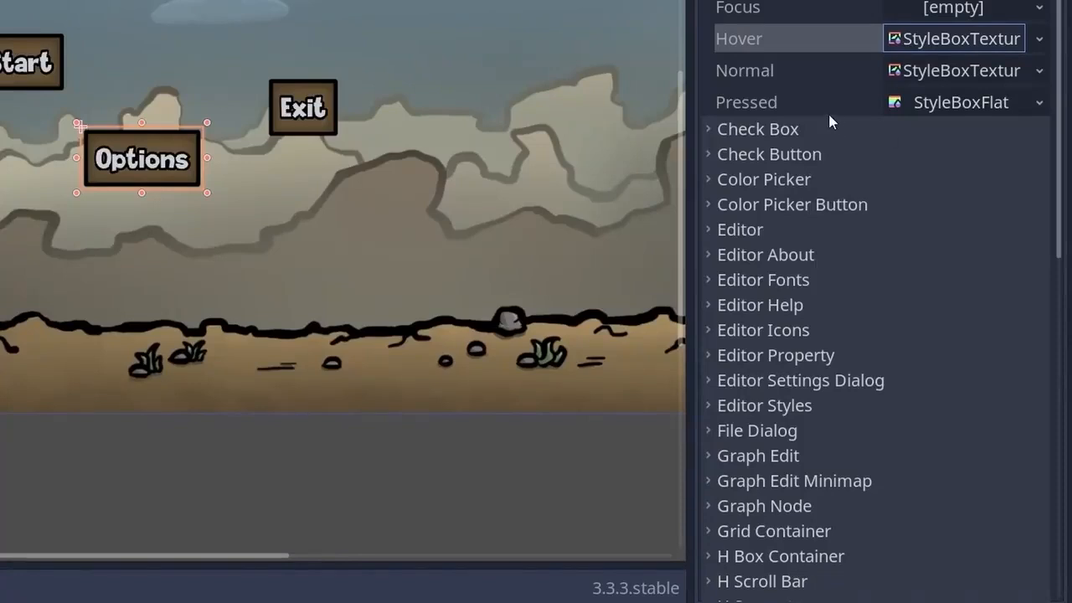
pyautogui.moveTo(896, 70); pyautogui.dragTo(925, 105)
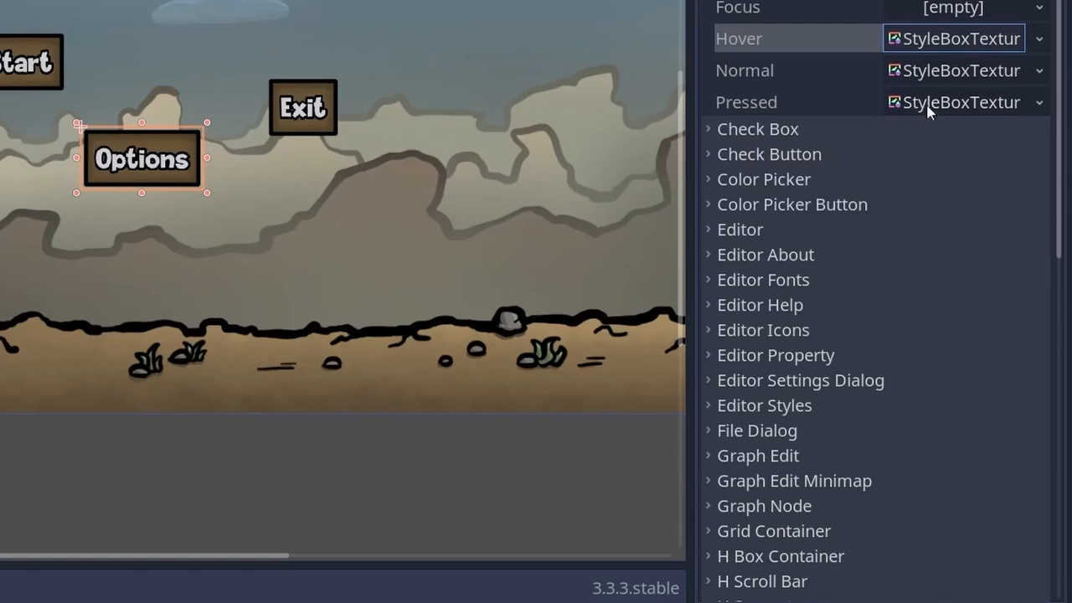
pyautogui.click(1040, 102)
pyautogui.click(940, 350)
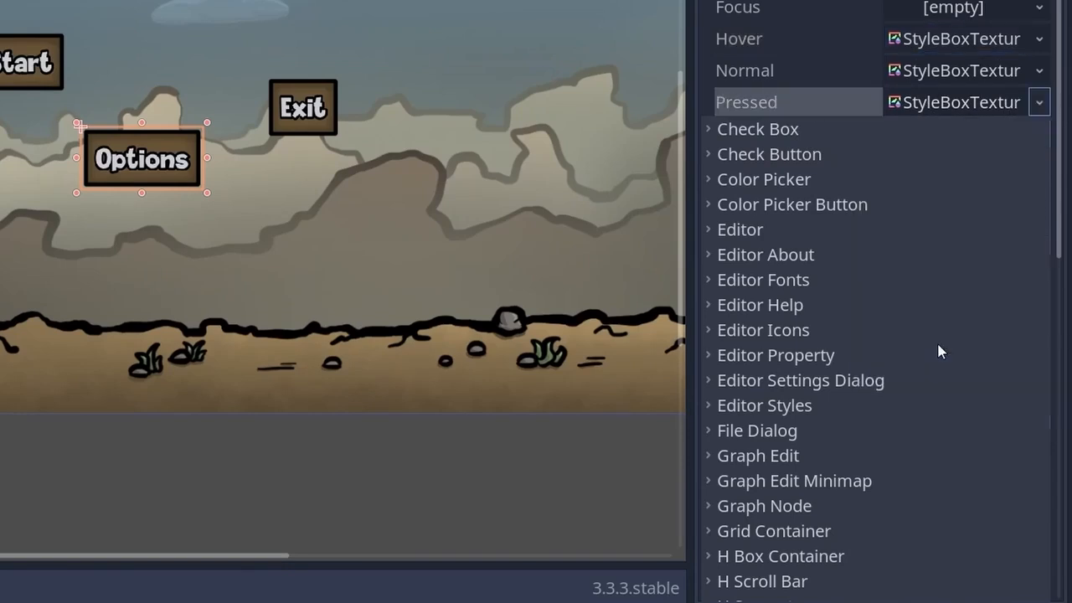
# Step: Set the Pressed style's modulate color to a very dark brown and run the edited scene to check the pressed buttons
pyautogui.click(939, 113)
pyautogui.scroll(-4, 786, 376)
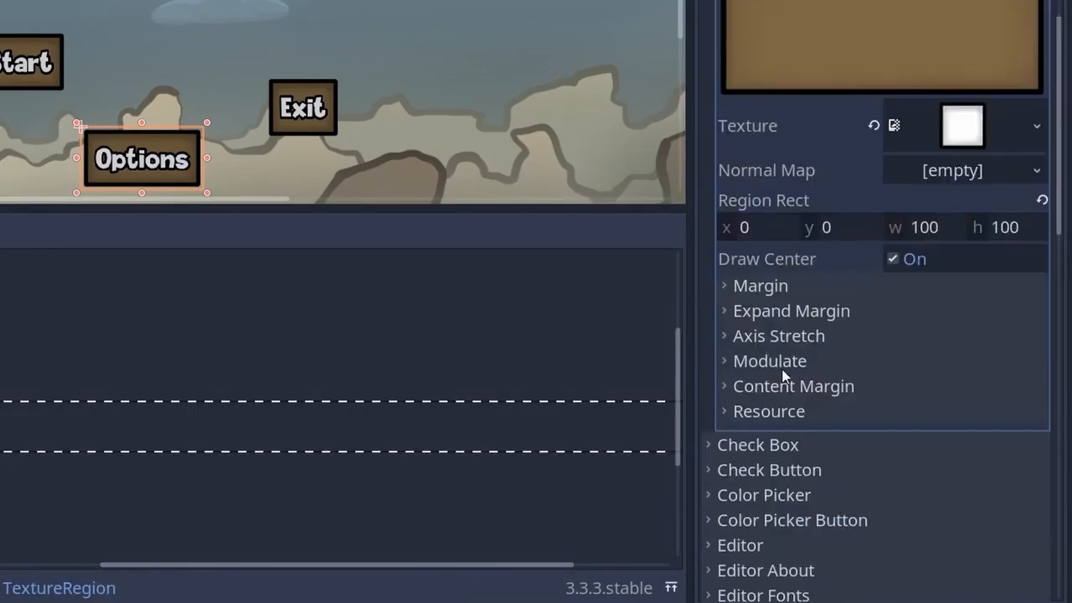
pyautogui.click(775, 363)
pyautogui.click(968, 387)
pyautogui.click(576, 188)
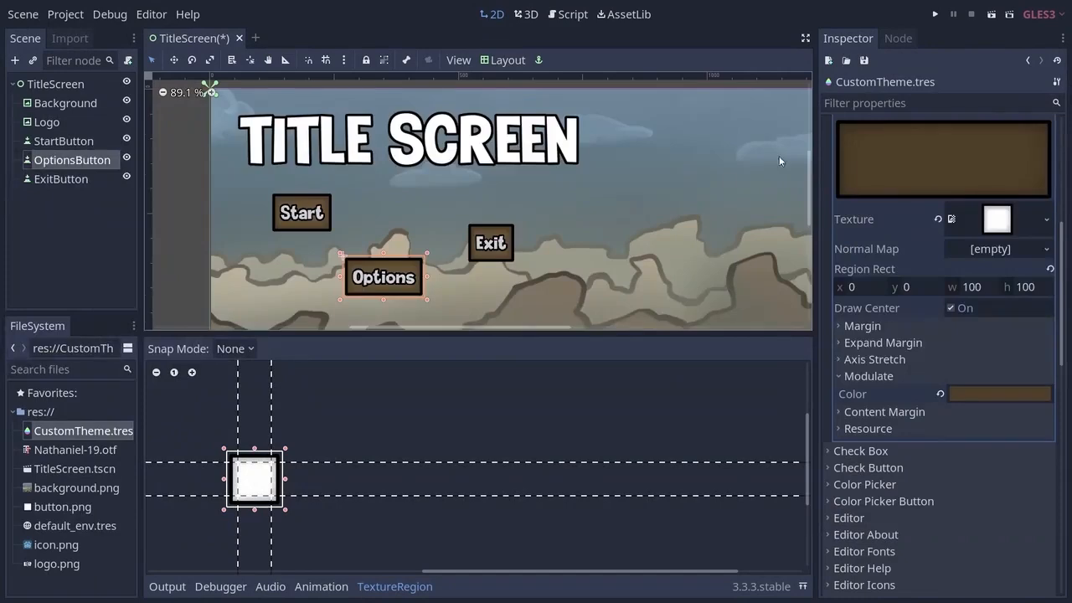
pyautogui.click(991, 14)
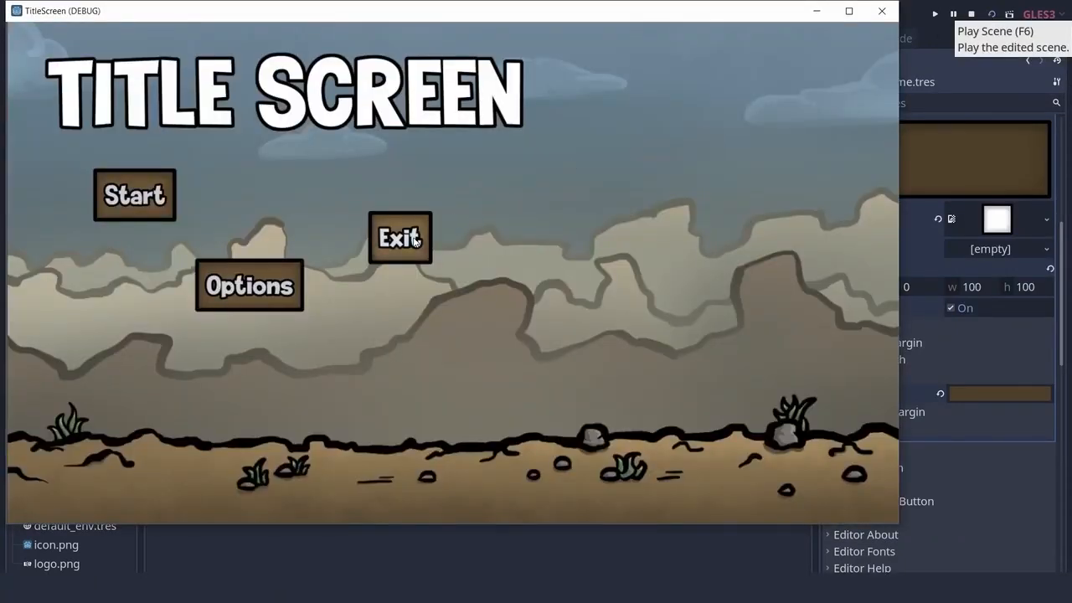
pyautogui.click(415, 241)
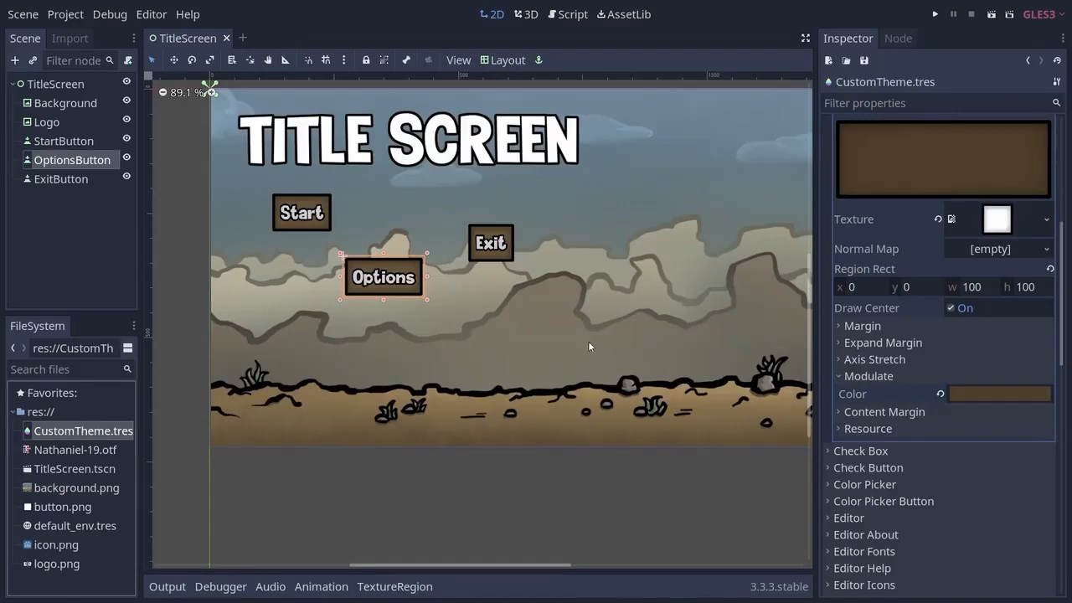
# Step: Set the Button's Font Color Pressed to a golden yellow and run the scene to check the pressed text
pyautogui.scroll(5, 875, 260)
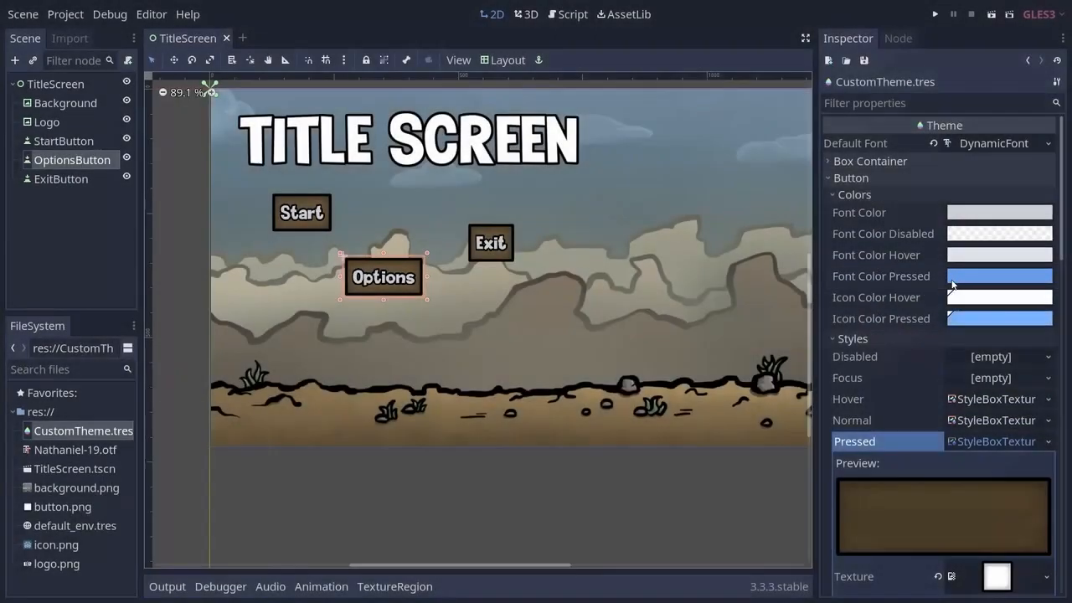
pyautogui.click(951, 277)
pyautogui.click(946, 31)
pyautogui.moveTo(948, 31); pyautogui.dragTo(944, 27)
pyautogui.click(885, 34)
pyautogui.press('F5')
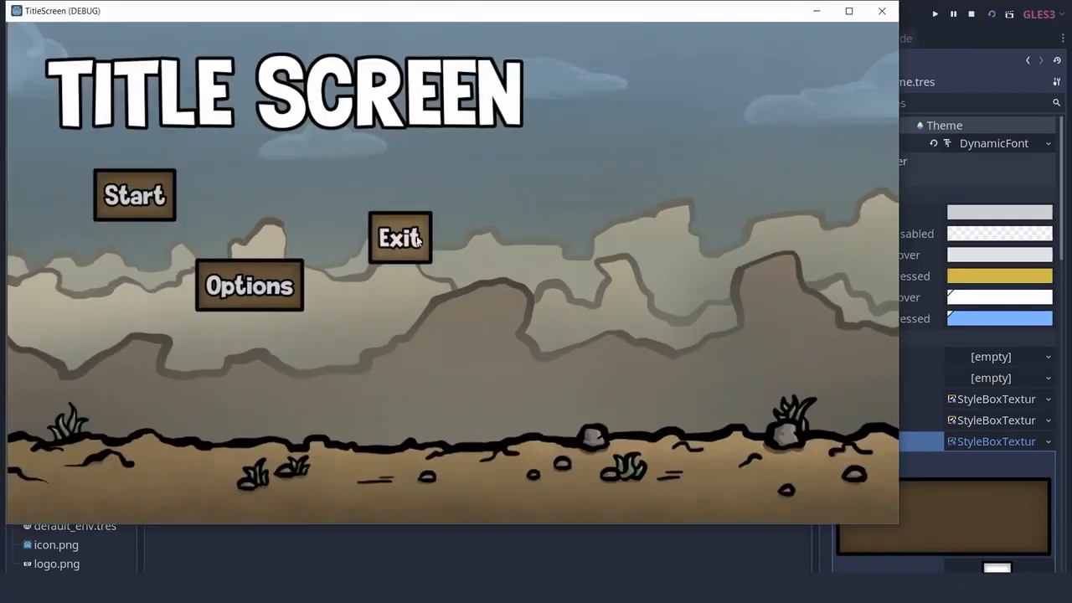
pyautogui.click(400, 238)
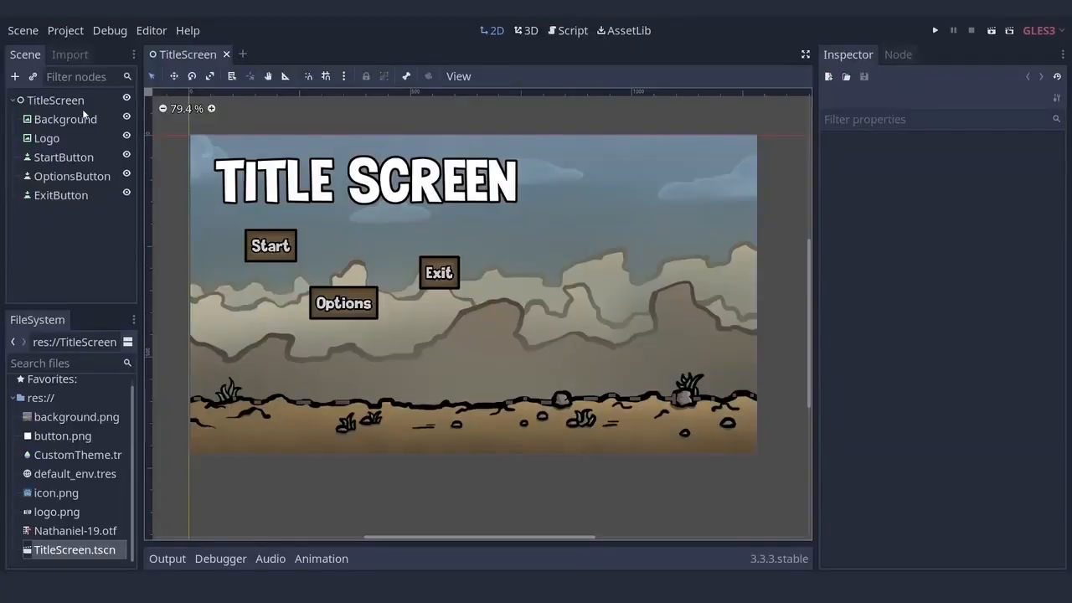
# Step: Add a VBoxContainer under the TitleScreen root node and rename it MainMenu
pyautogui.click(81, 102)
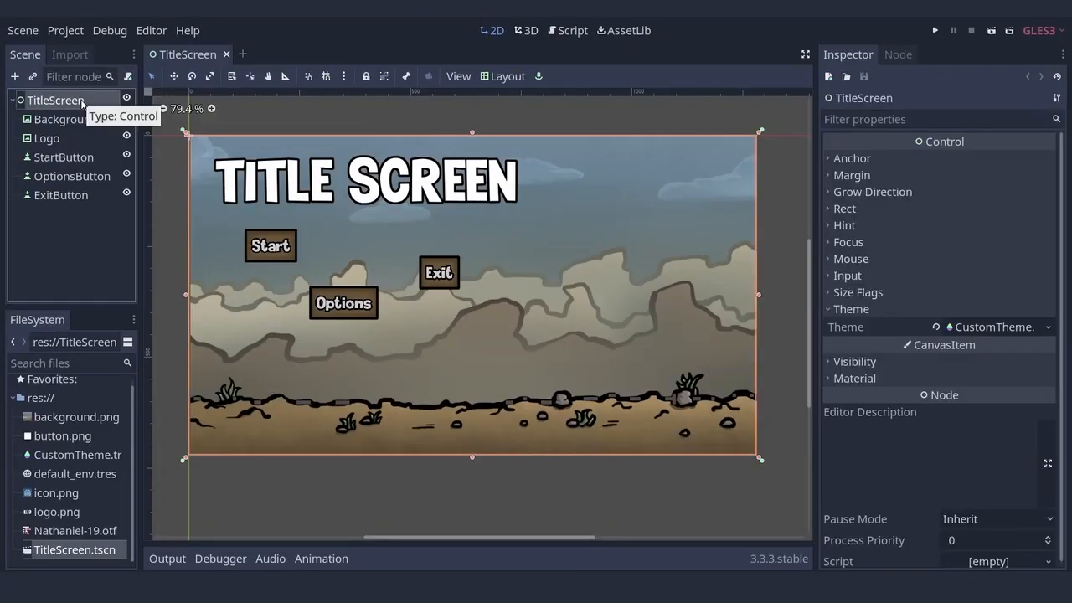
pyautogui.click(14, 77)
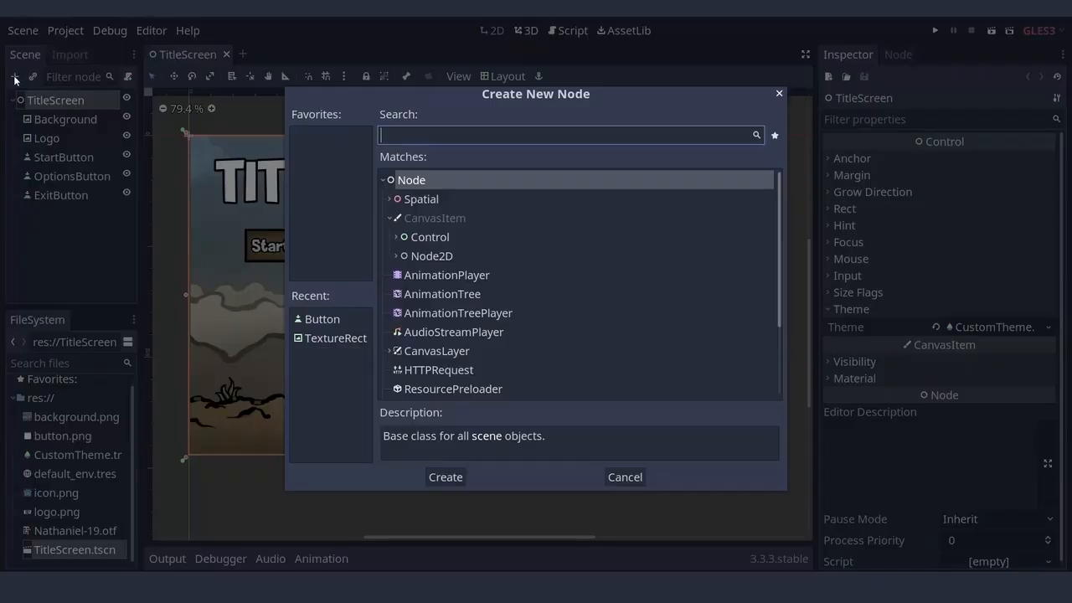
pyautogui.write('vboxcontainer')
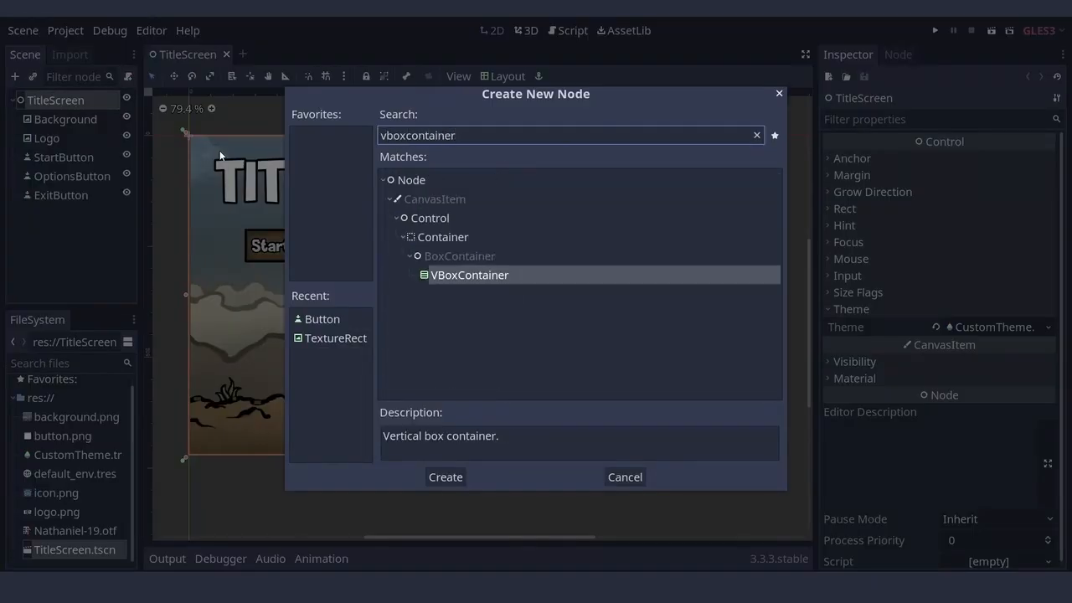
pyautogui.click(447, 476)
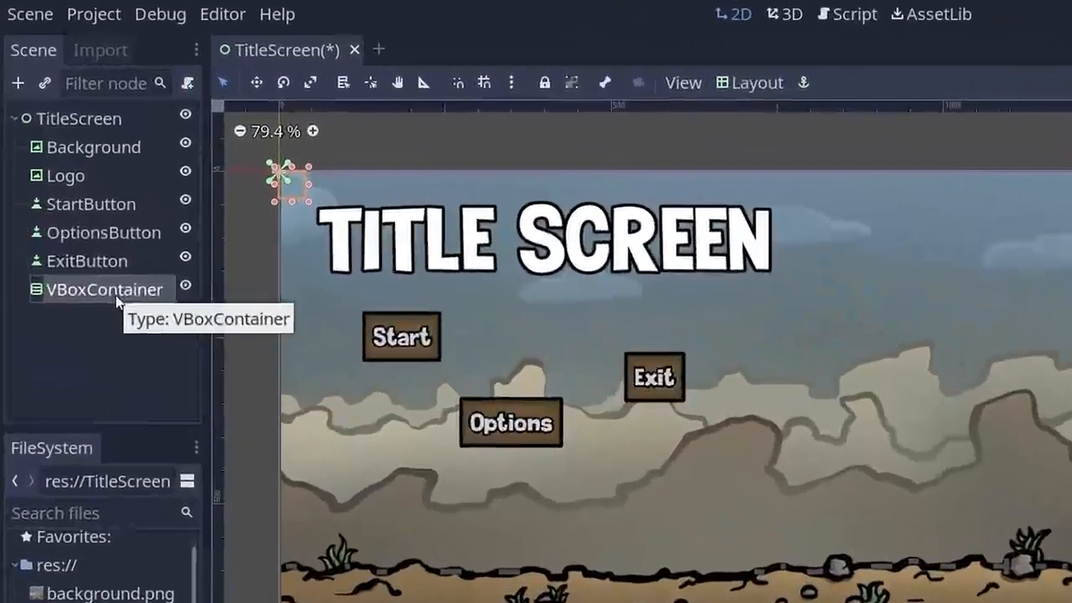
pyautogui.doubleClick(80, 217)
pyautogui.write('MainMenu')
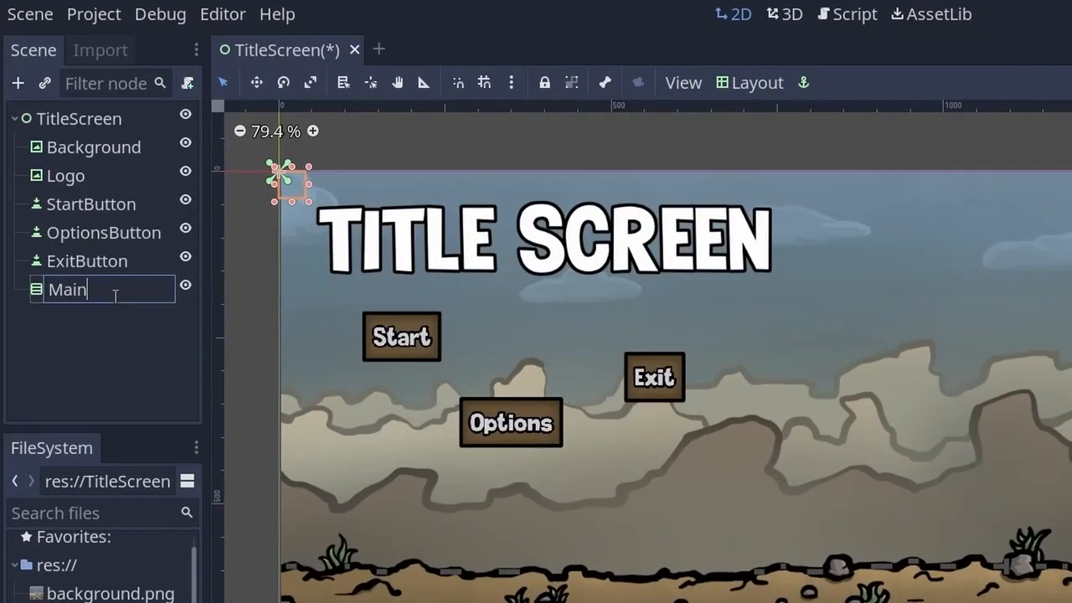
pyautogui.press('Return')
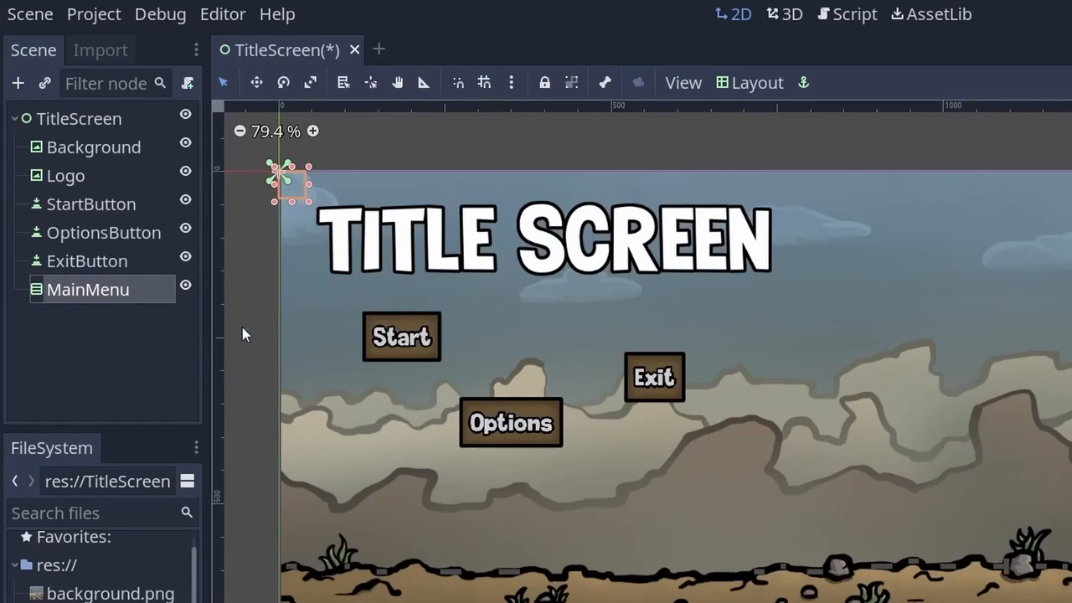
# Step: Move the Logo and the Start, Options and Exit buttons into MainMenu and give MainMenu the Full Rect layout
pyautogui.click(117, 181)
pyautogui.keyDown('shift'); pyautogui.click(114, 263); pyautogui.keyUp('shift')
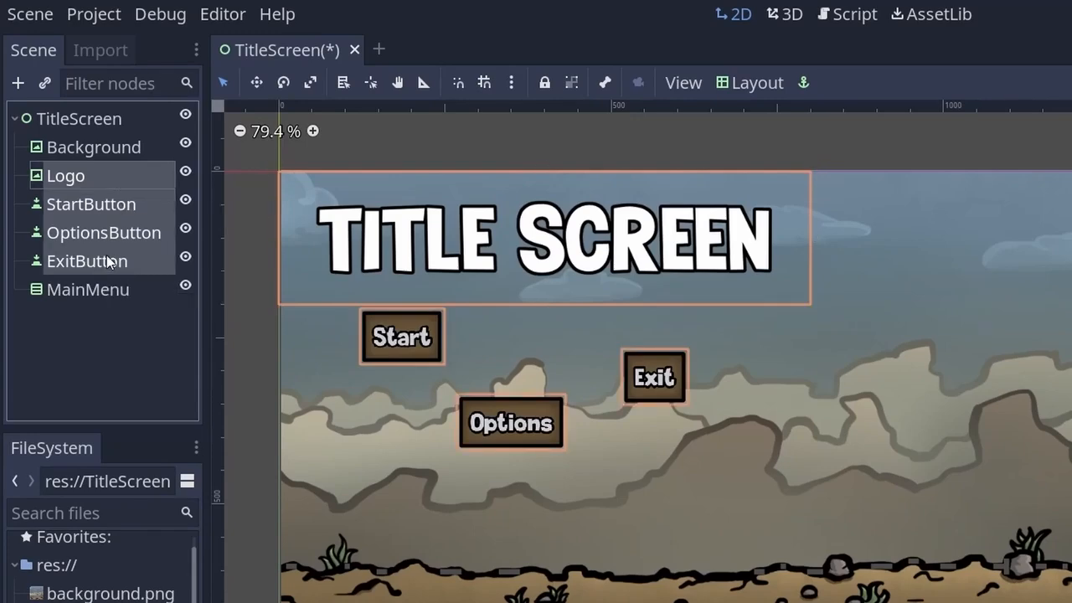
pyautogui.moveTo(117, 262); pyautogui.dragTo(104, 298)
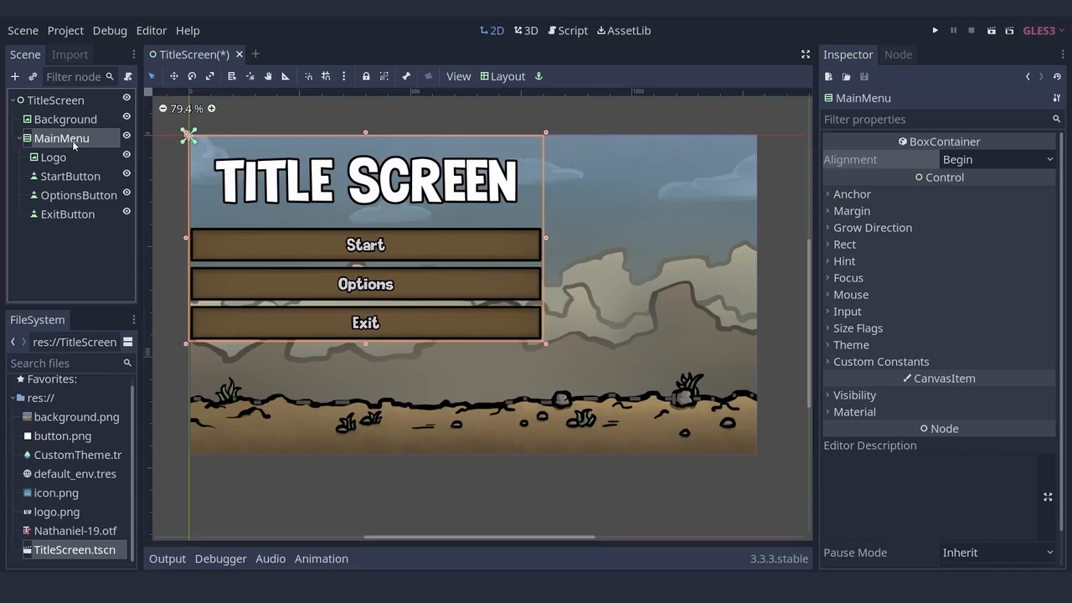
pyautogui.click(492, 76)
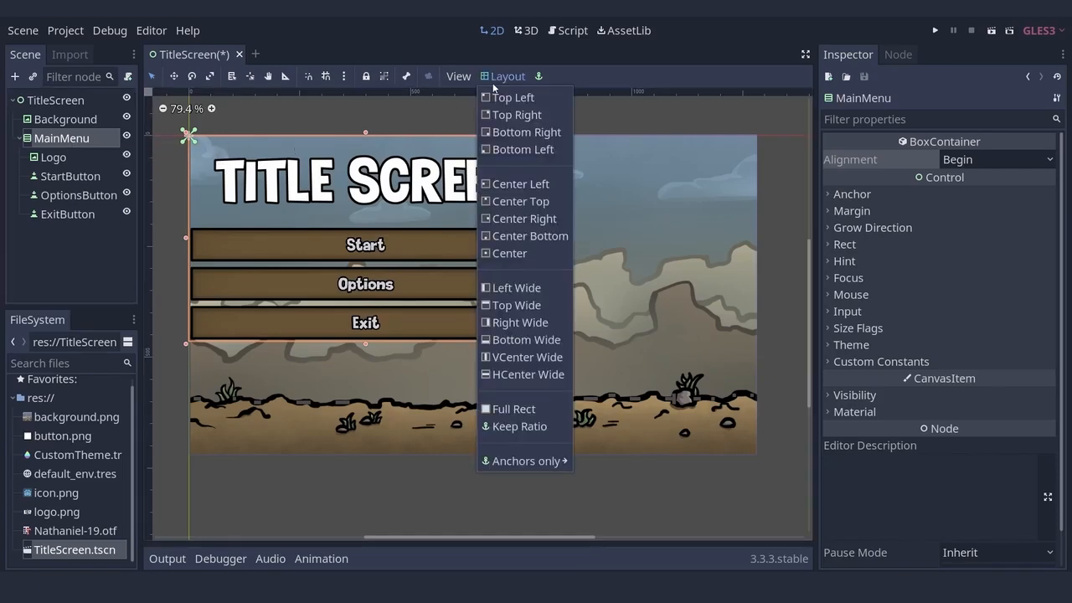
pyautogui.click(525, 411)
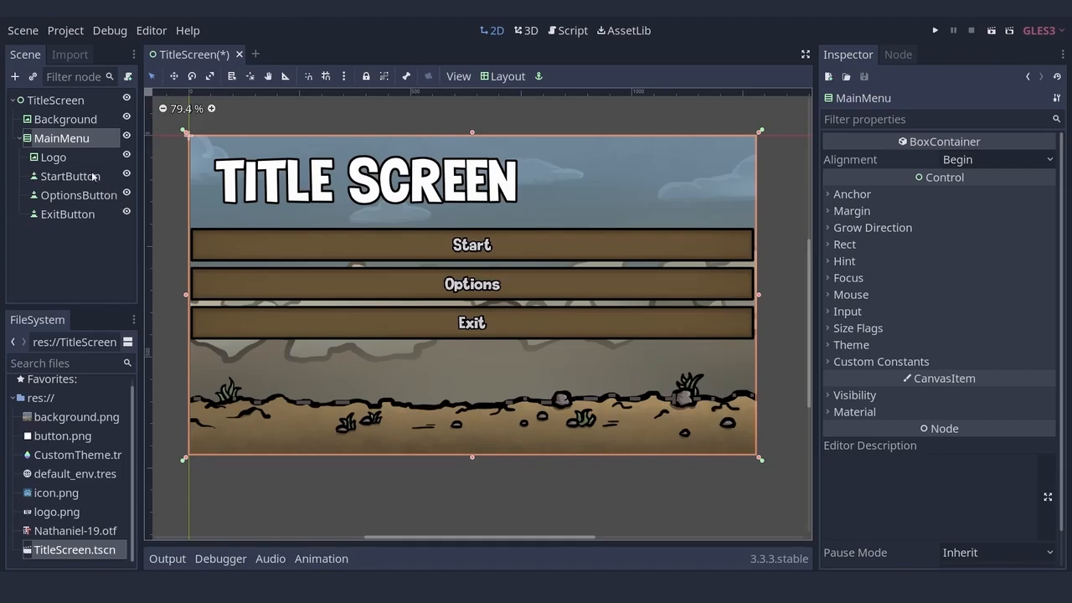
# Step: Set the Logo's Stretch Mode to Keep Centered
pyautogui.click(54, 157)
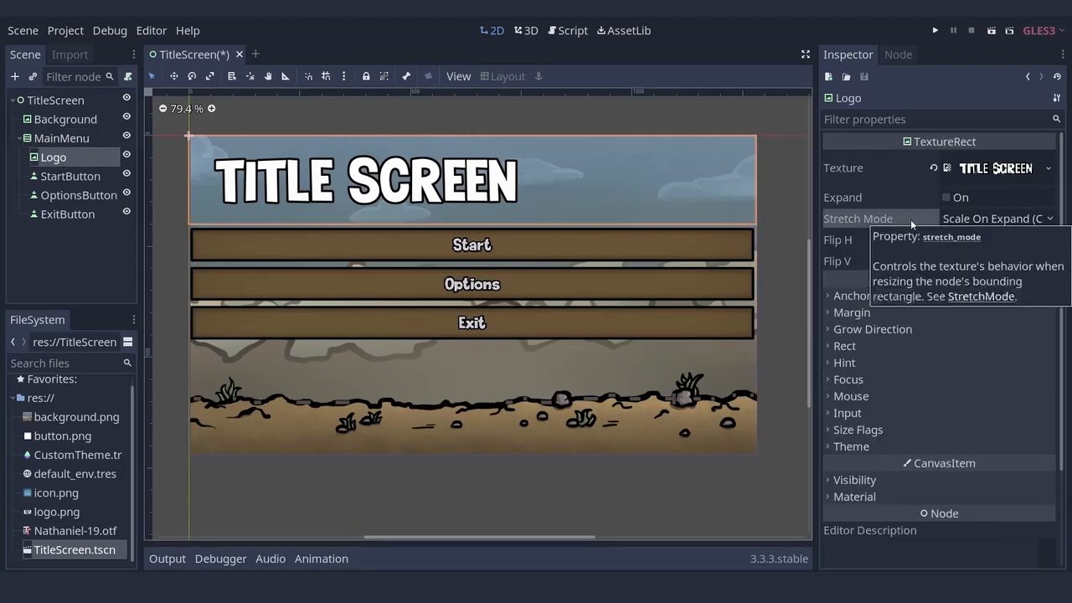
pyautogui.click(982, 219)
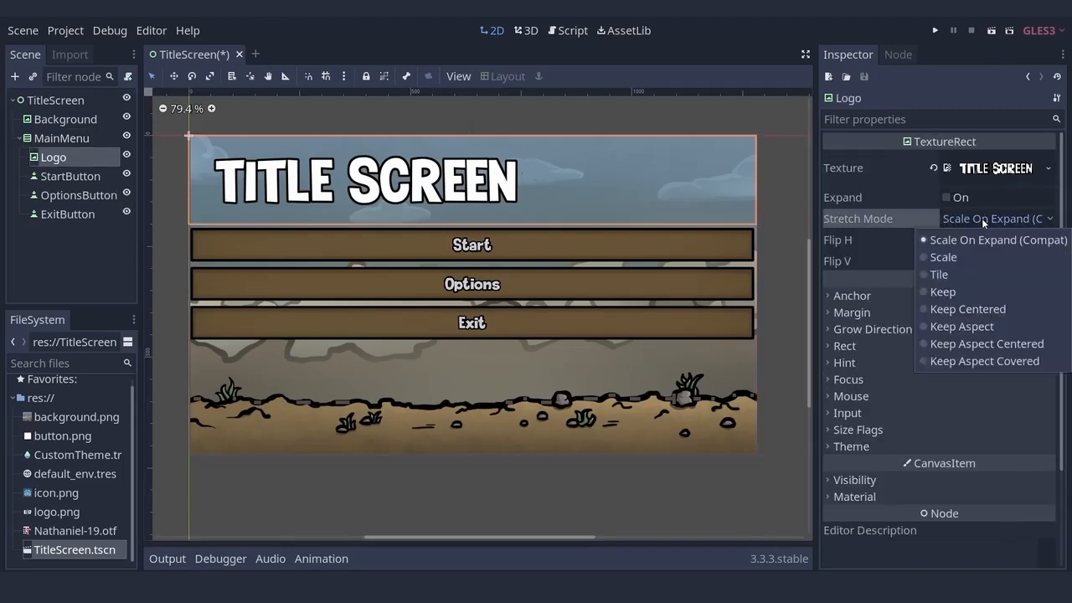
pyautogui.click(989, 308)
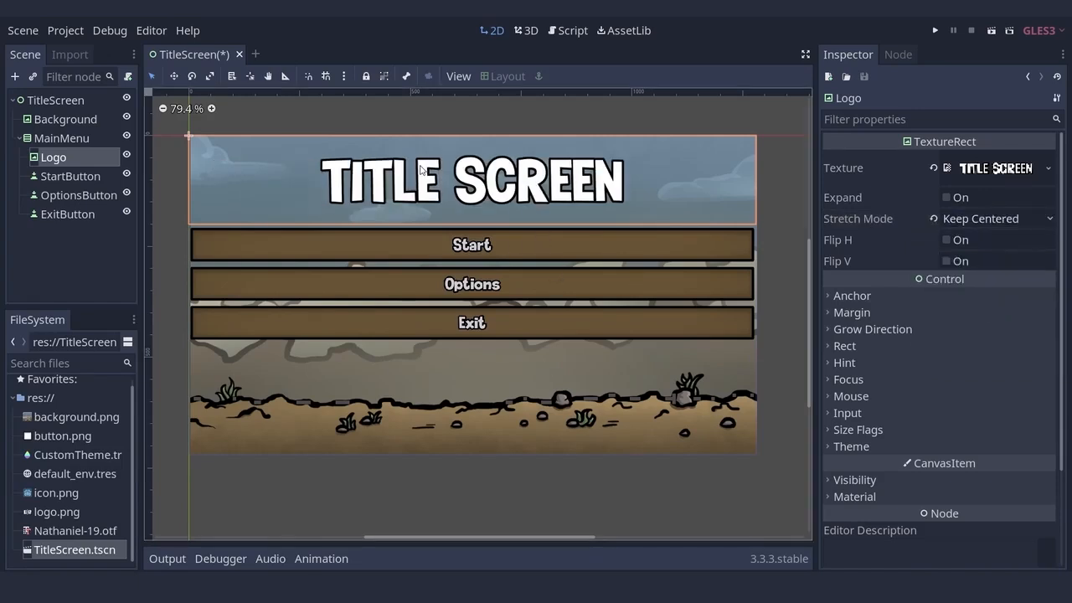
pyautogui.moveTo(501, 231); pyautogui.dragTo(513, 209)
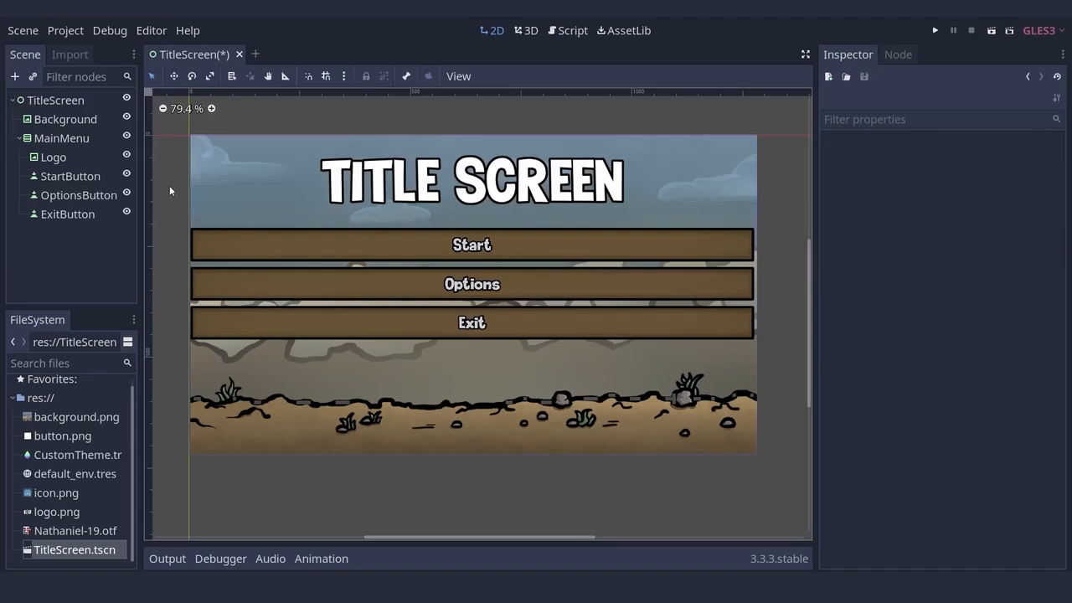
# Step: Add a second VBoxContainer inside MainMenu and name it MenuOptions
pyautogui.click(84, 139)
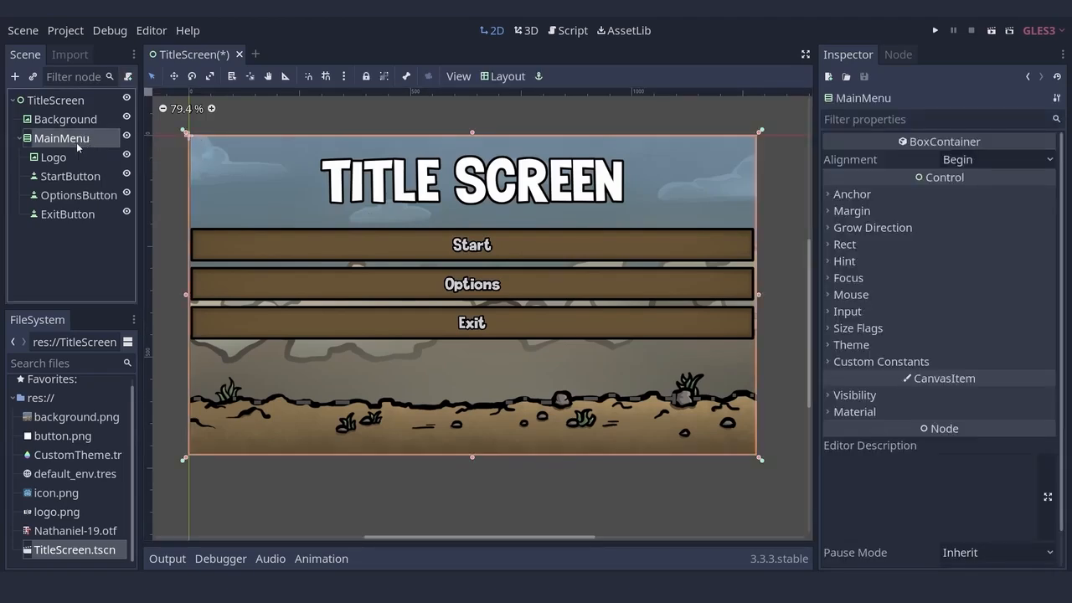
pyautogui.click(14, 76)
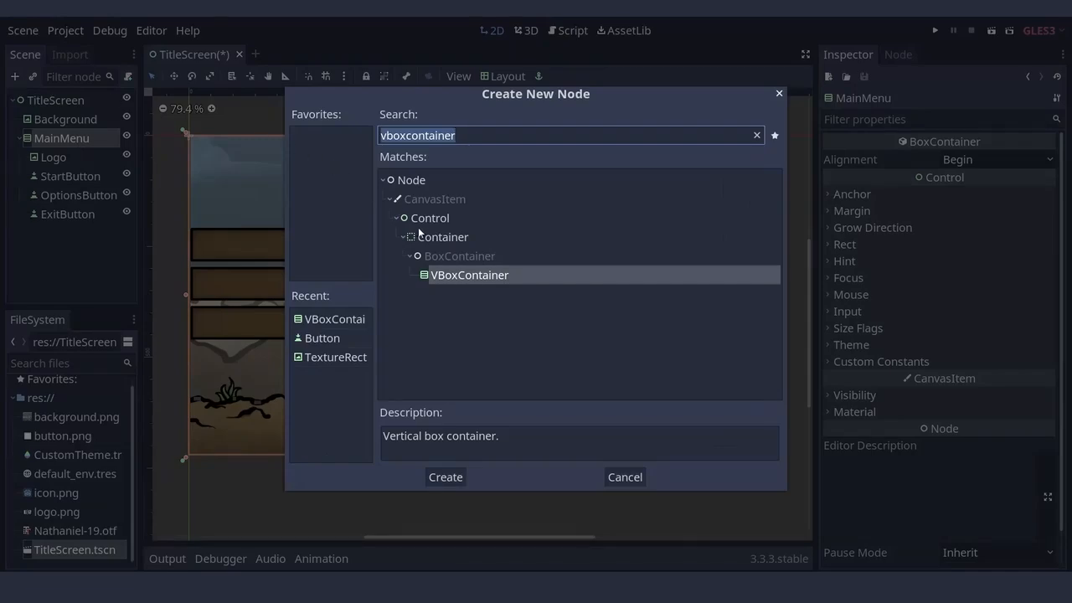
pyautogui.click(446, 476)
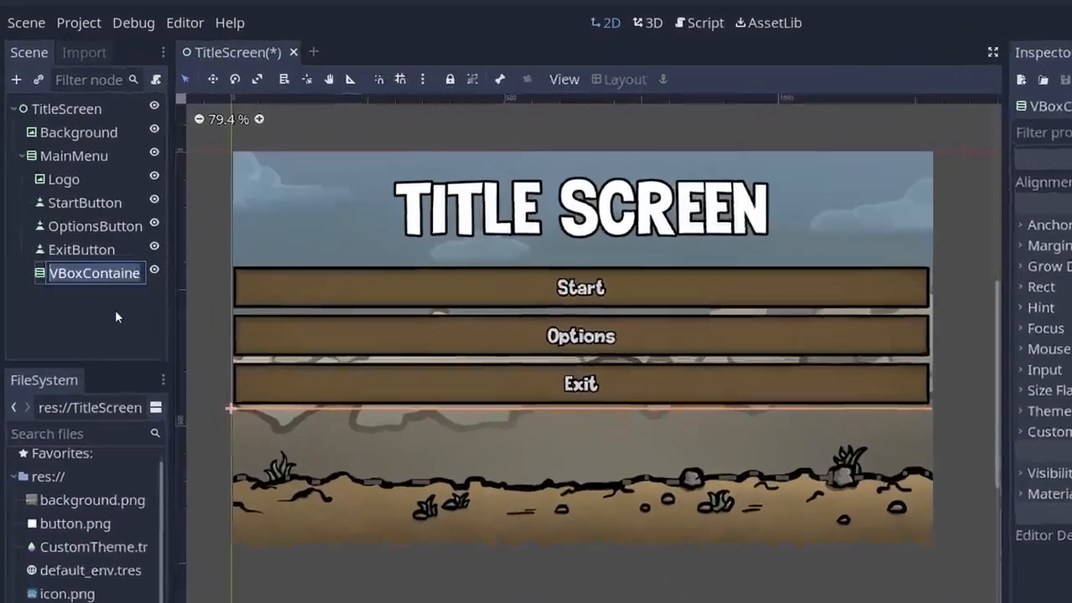
pyautogui.press('F2')
pyautogui.press('BackSpace')
pyautogui.write('MenuOptions')
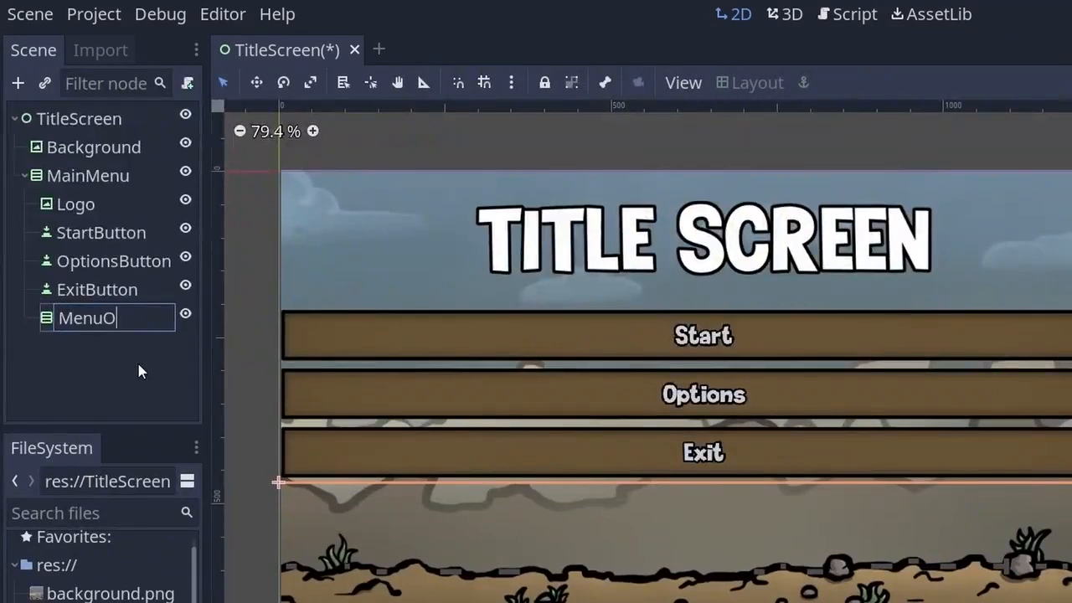
pyautogui.press('Return')
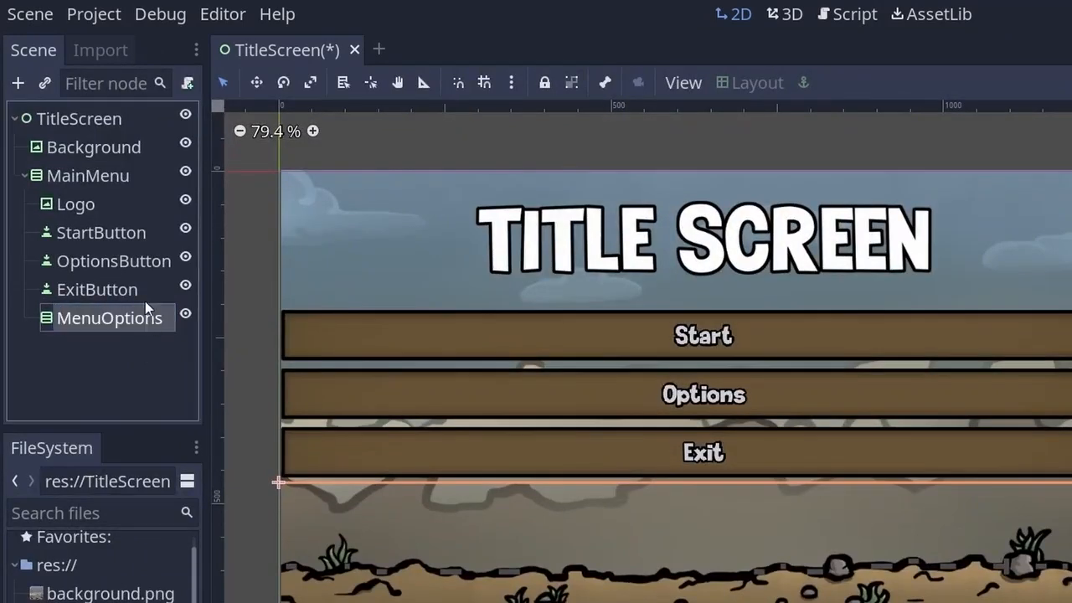
# Step: Move StartButton, OptionsButton and ExitButton into the MenuOptions container
pyautogui.click(118, 237)
pyautogui.keyDown('shift'); pyautogui.click(113, 293); pyautogui.keyUp('shift')
pyautogui.moveTo(112, 290); pyautogui.dragTo(112, 315)
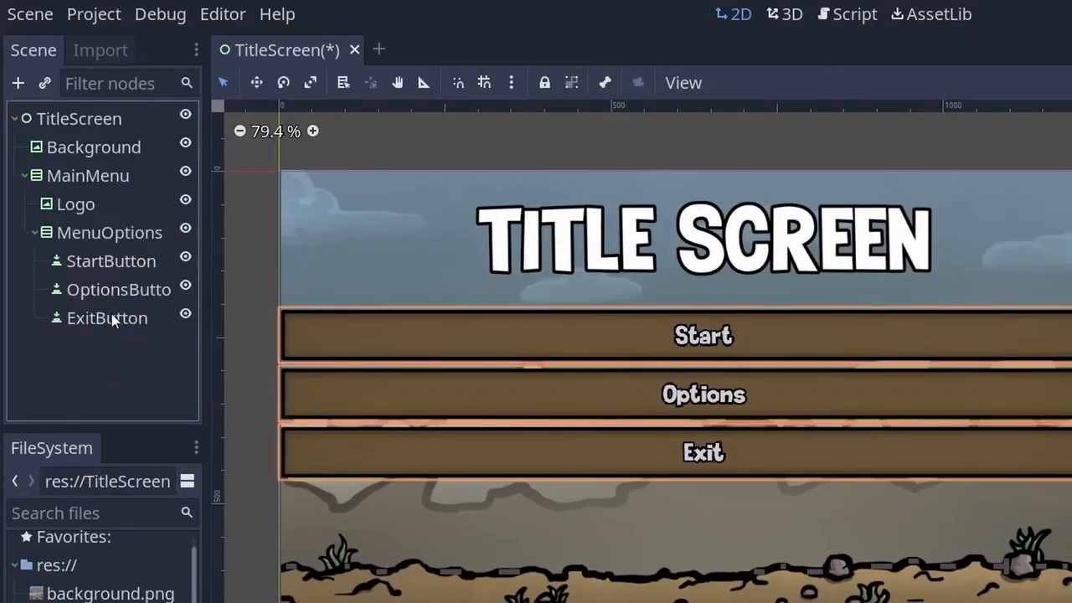
pyautogui.click(116, 233)
pyautogui.click(114, 207)
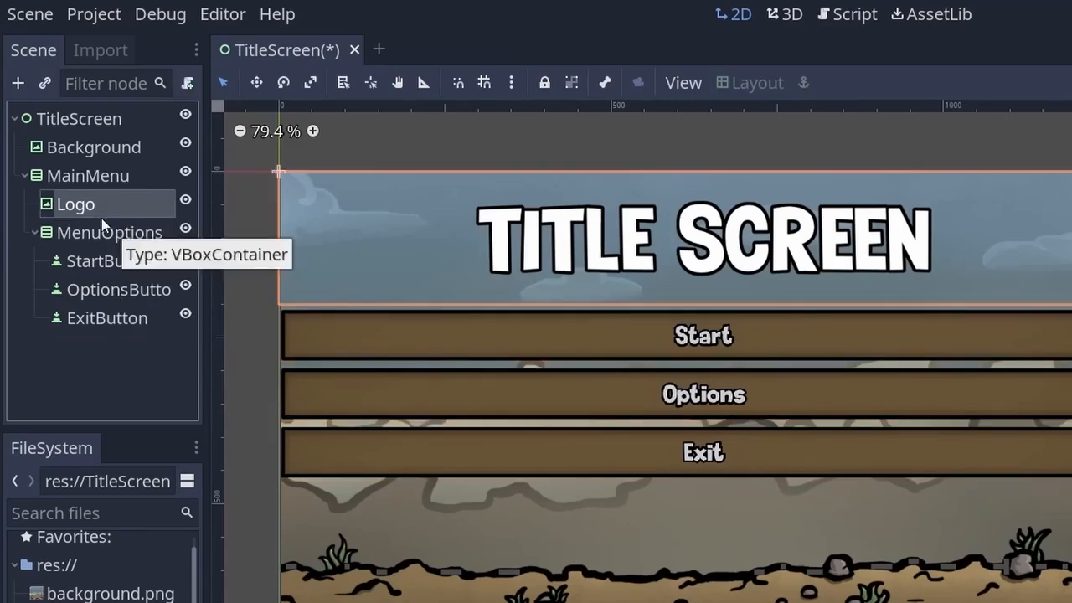
# Step: Enable MainMenu's custom Separation constant and set it to 30
pyautogui.click(92, 183)
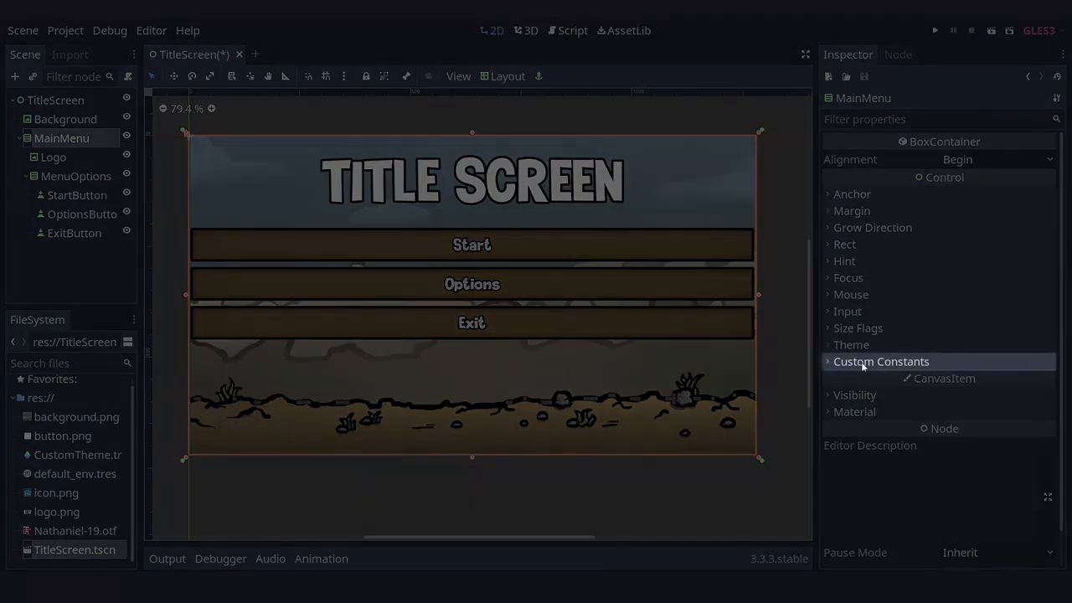
pyautogui.click(916, 364)
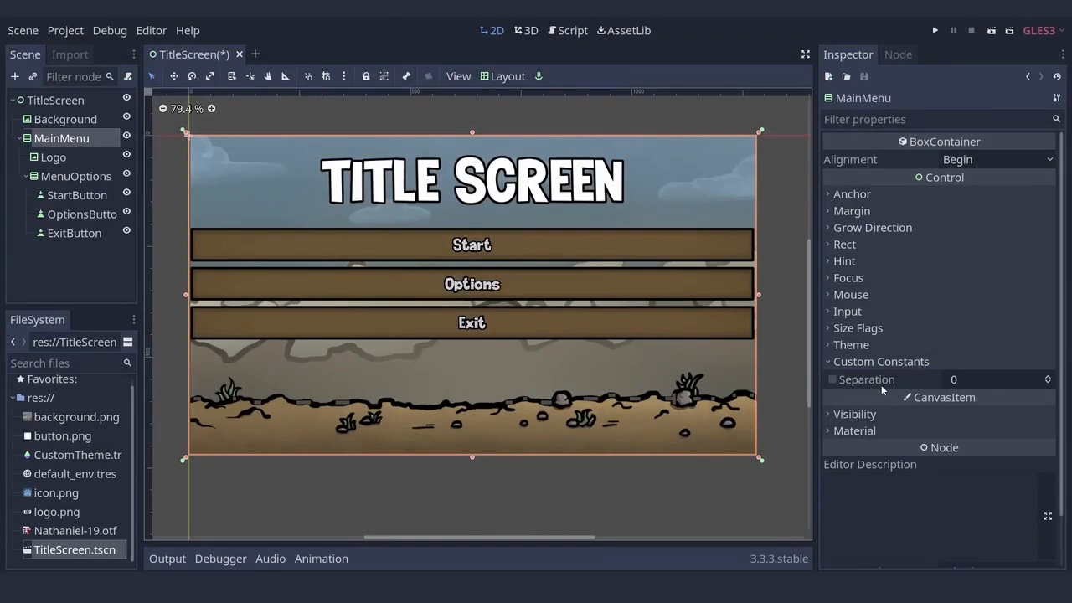
pyautogui.moveTo(871, 386)
pyautogui.click(834, 380)
pyautogui.click(966, 381)
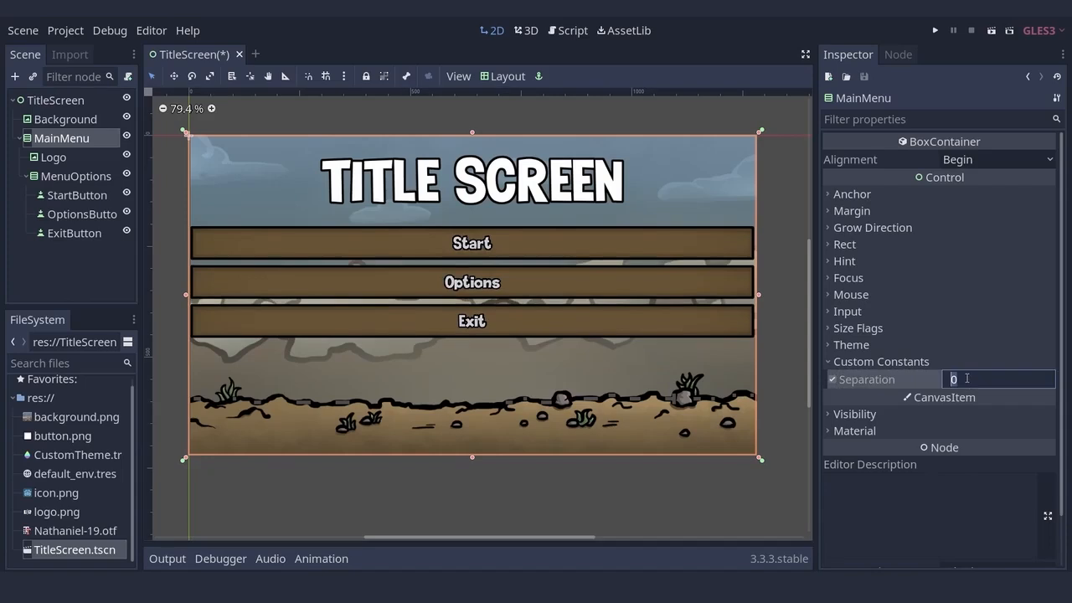
pyautogui.write('30')
pyautogui.press('Return')
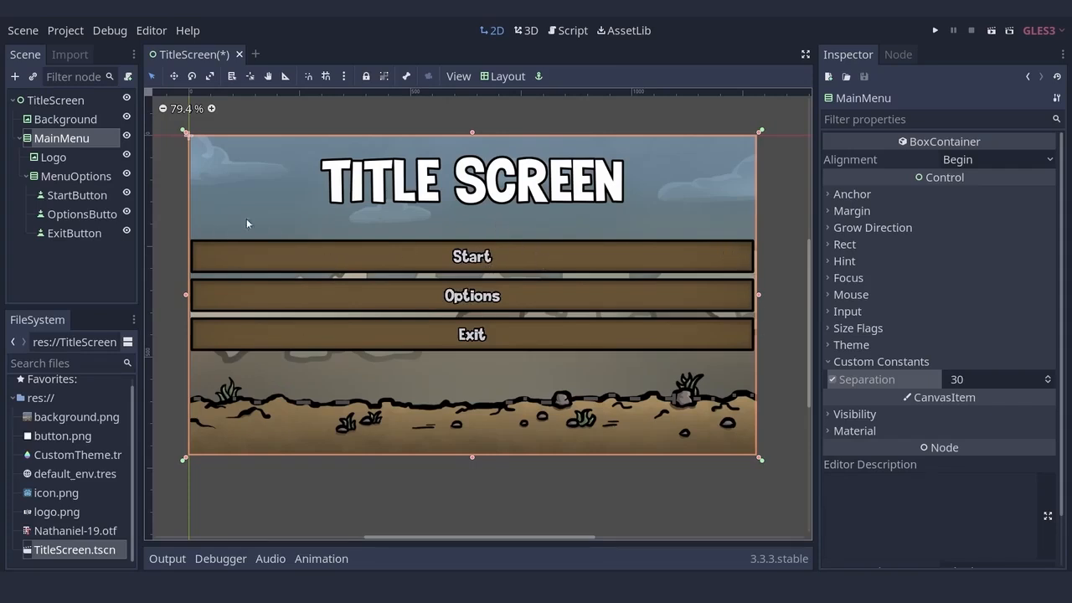
# Step: Disable Fill and enable Shrink Center in the horizontal size flags of the MenuOptions container
pyautogui.click(79, 176)
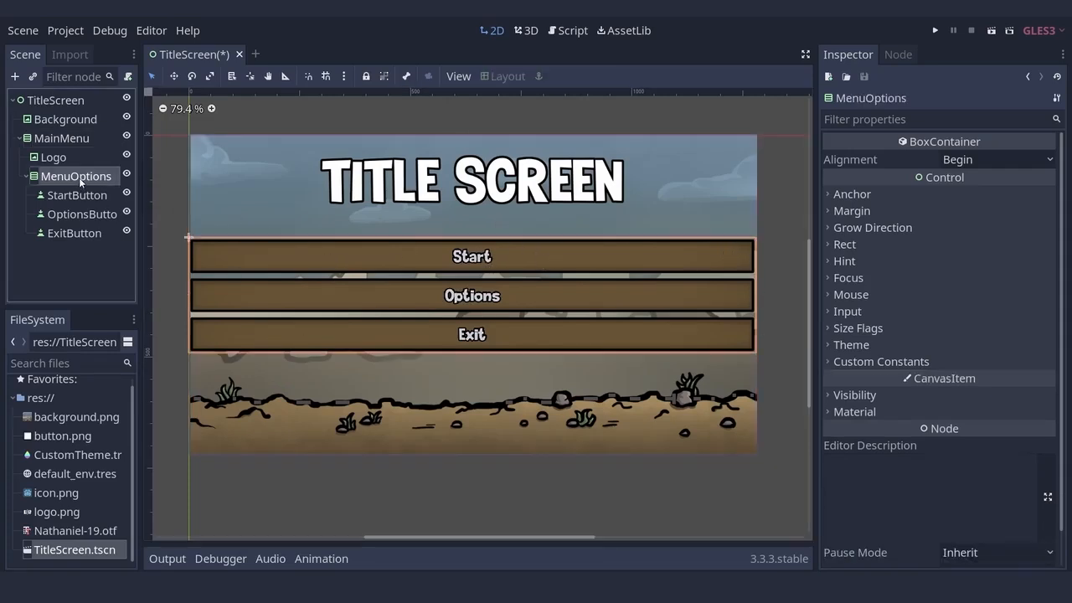
pyautogui.click(856, 330)
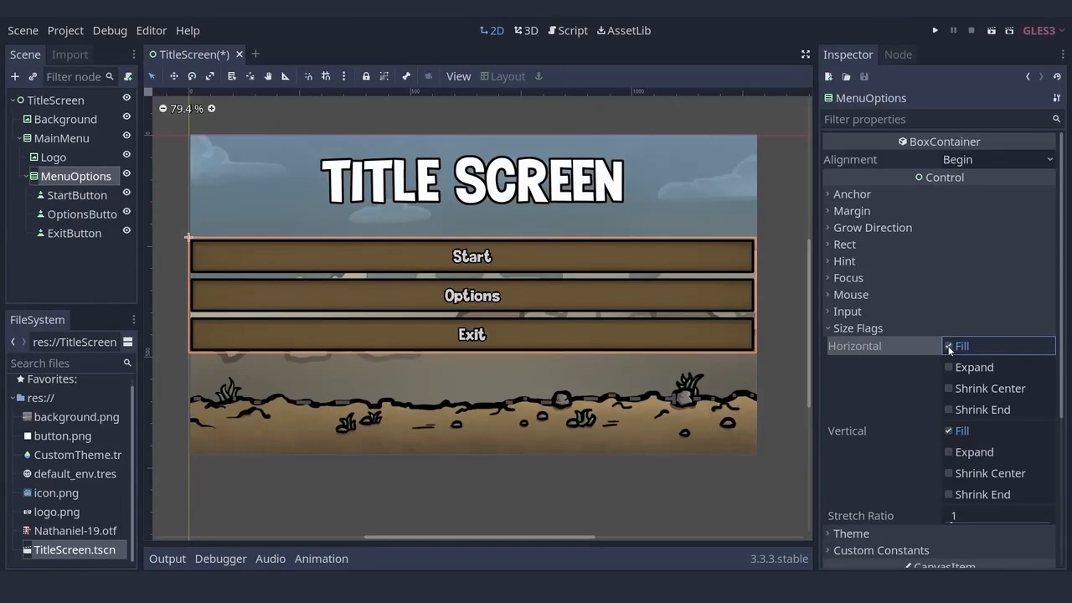
pyautogui.click(887, 281)
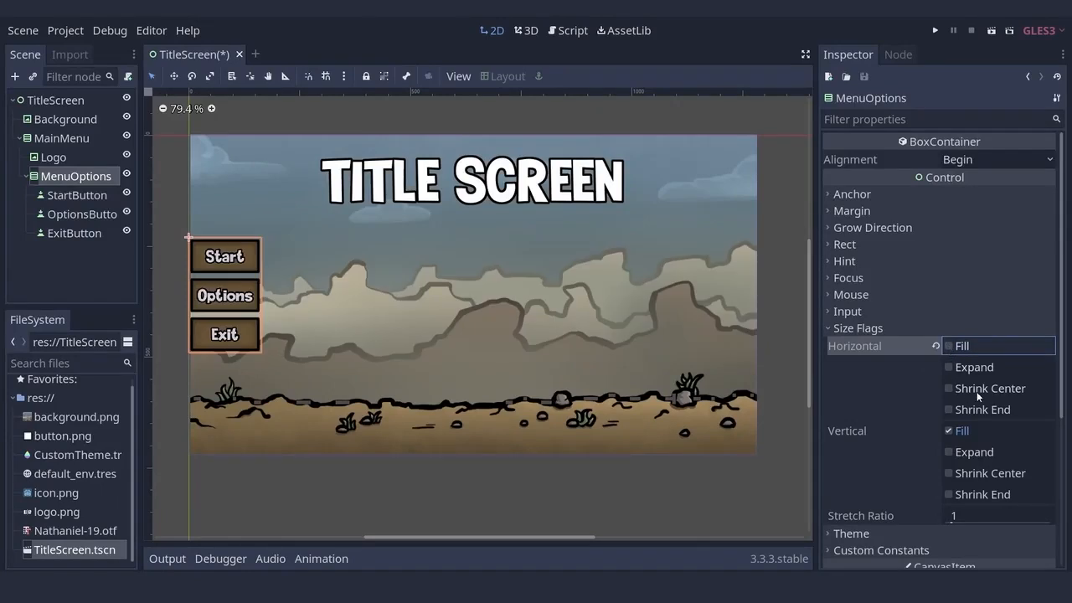
pyautogui.click(949, 389)
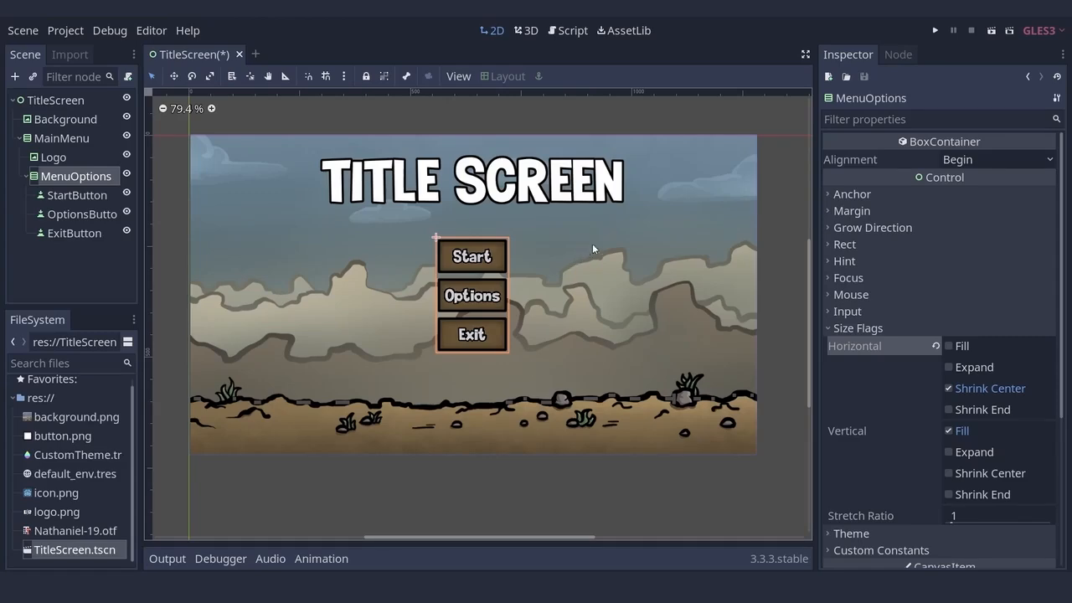
# Step: Set the horizontal minimum size of the MenuOptions container to 300
pyautogui.click(843, 245)
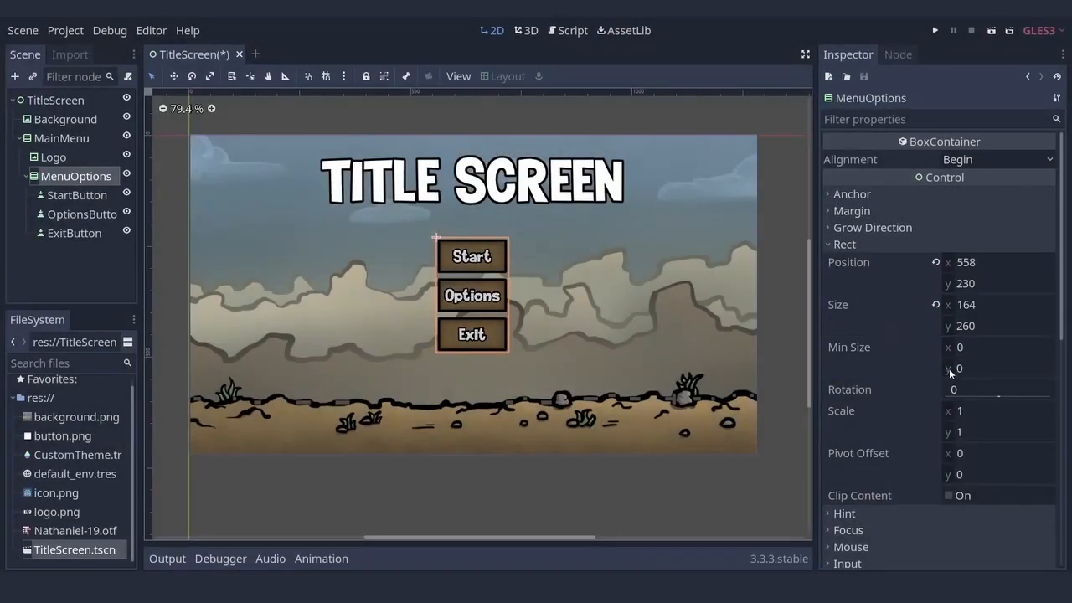
pyautogui.click(961, 351)
pyautogui.write('300')
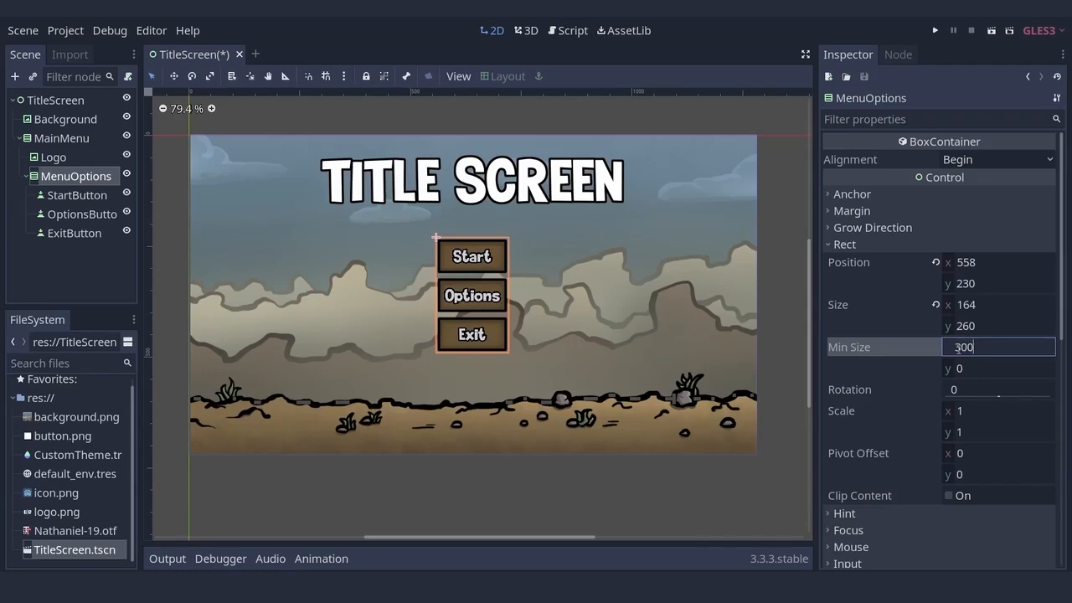
pyautogui.press('Return')
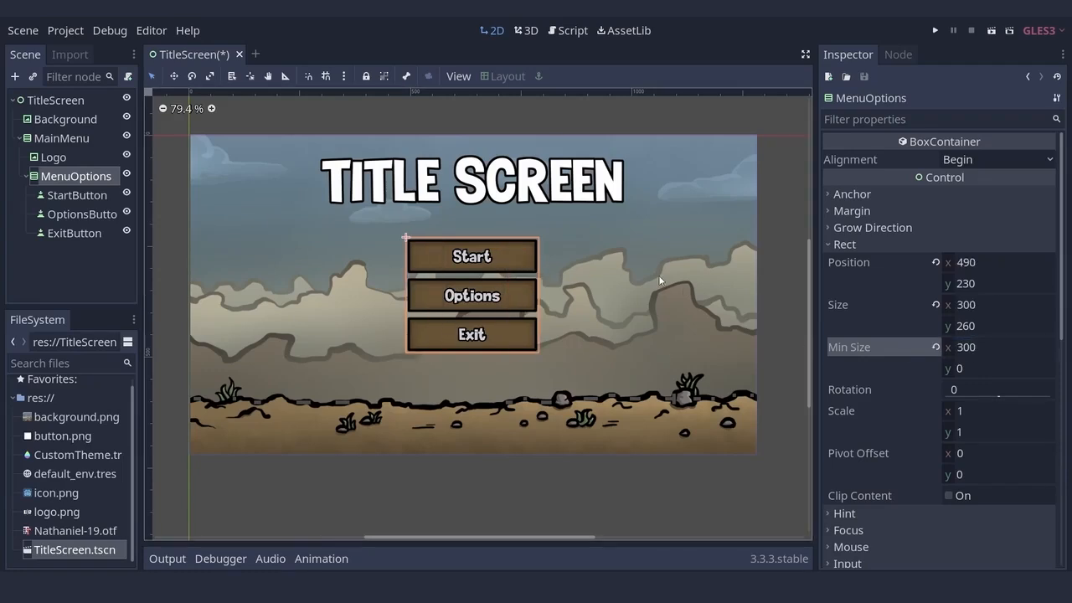
# Step: Lower MainMenu's upper edge slightly so the logo and buttons sit further down on the title screen, and deselect the container
pyautogui.scroll(1, 546, 223)
pyautogui.scroll(1, 545, 223)
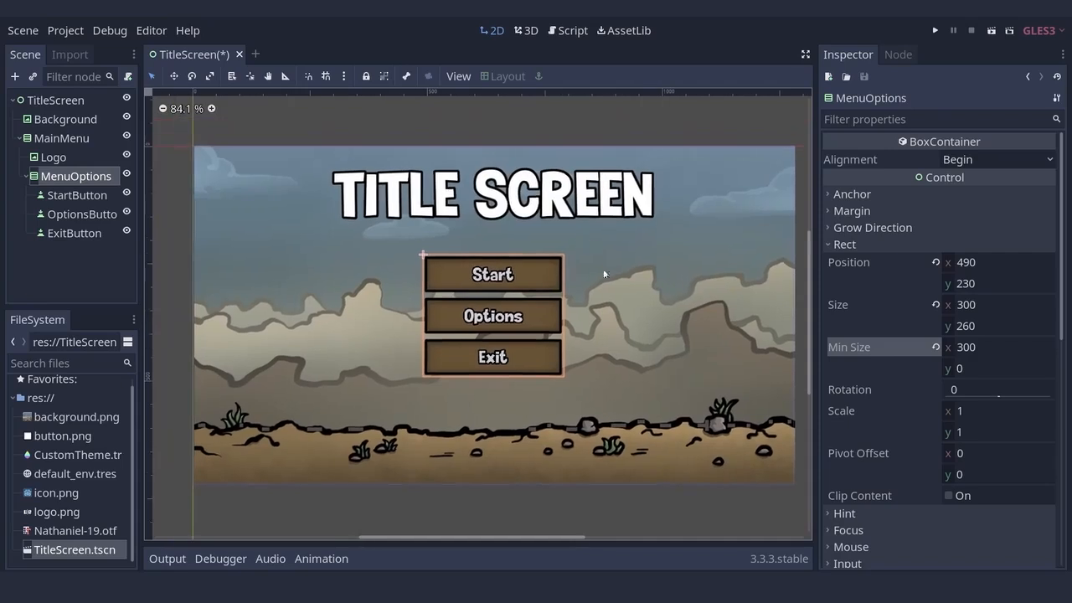
pyautogui.click(449, 216)
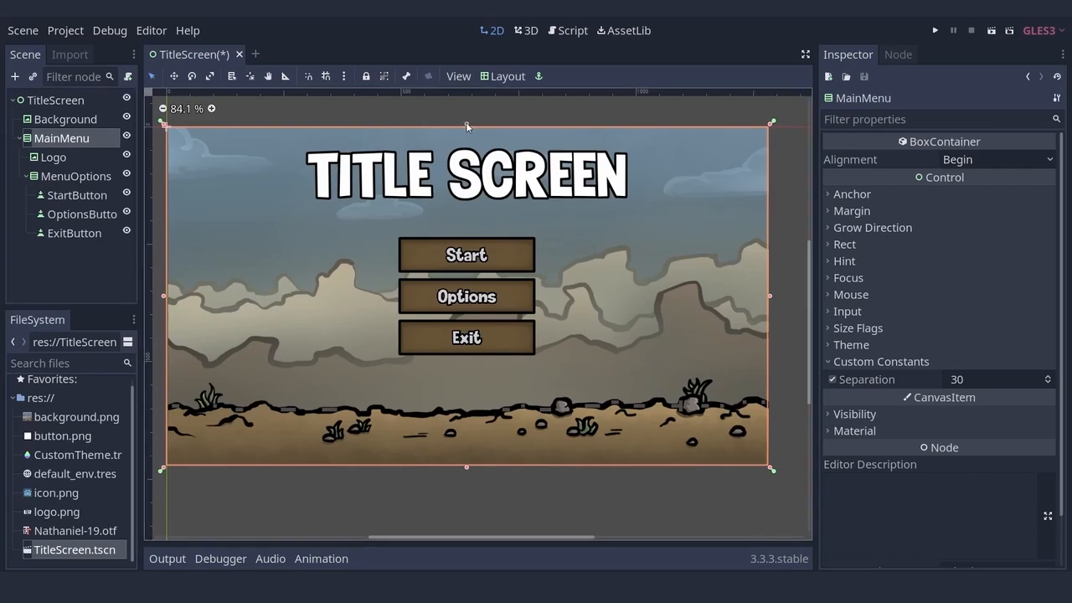
pyautogui.moveTo(466, 127); pyautogui.dragTo(465, 157)
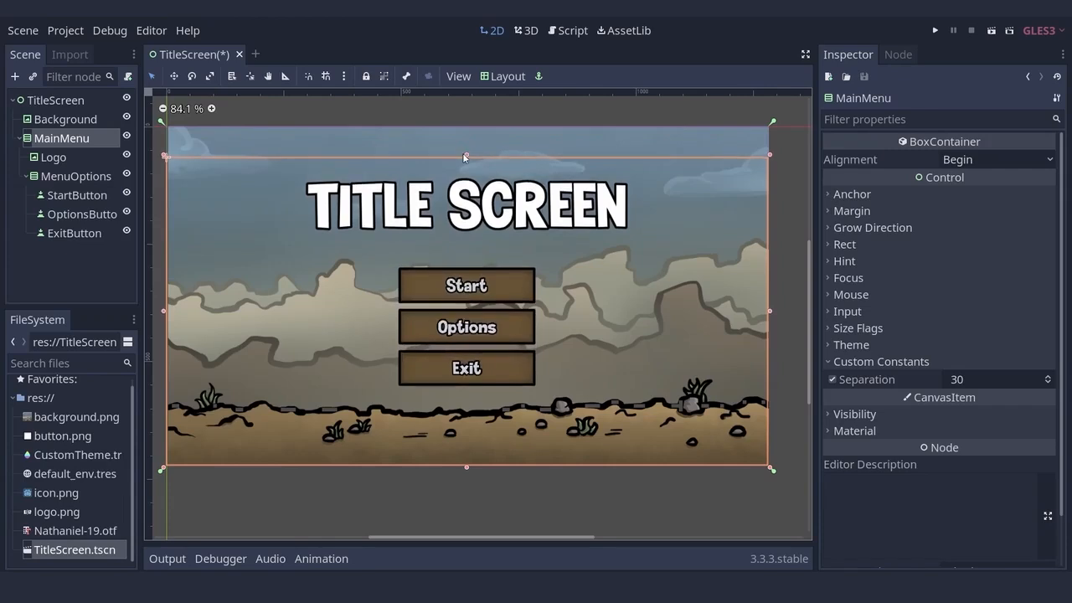
pyautogui.click(543, 131)
pyautogui.click(541, 103)
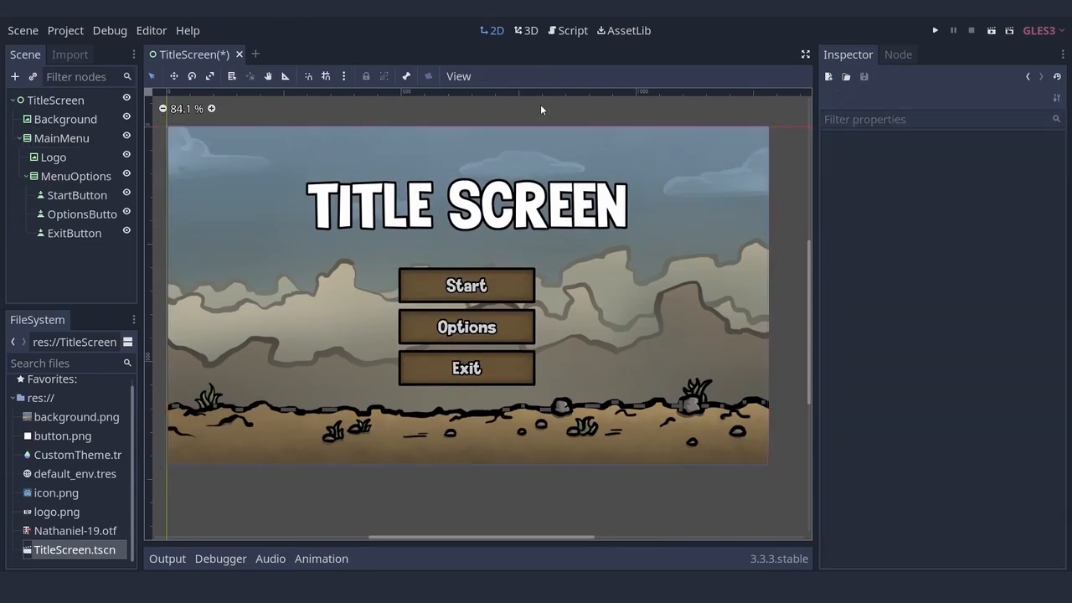
pyautogui.scroll(-2, 536, 191)
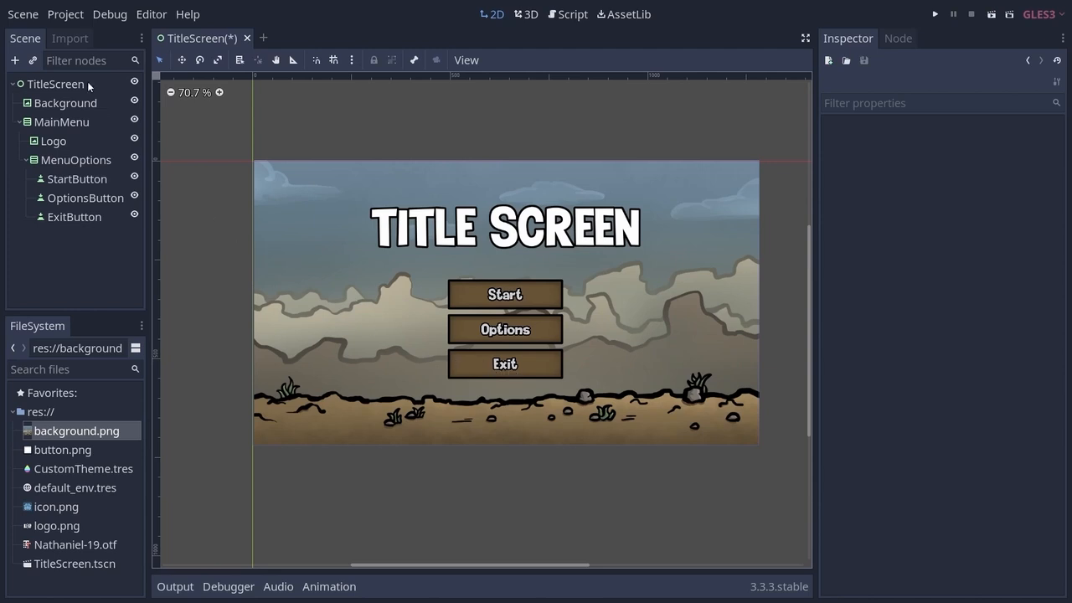
# Step: Attach a new GDScript at res://TitleScreen.gd to the TitleScreen root node, inheriting Control and using the Empty template
pyautogui.click(56, 84)
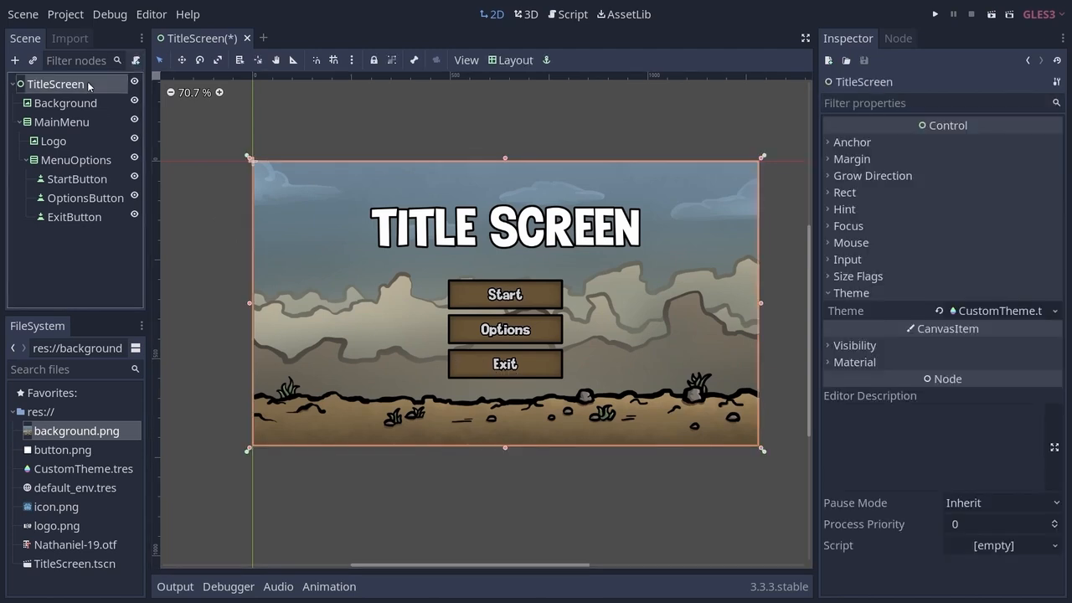
pyautogui.click(137, 60)
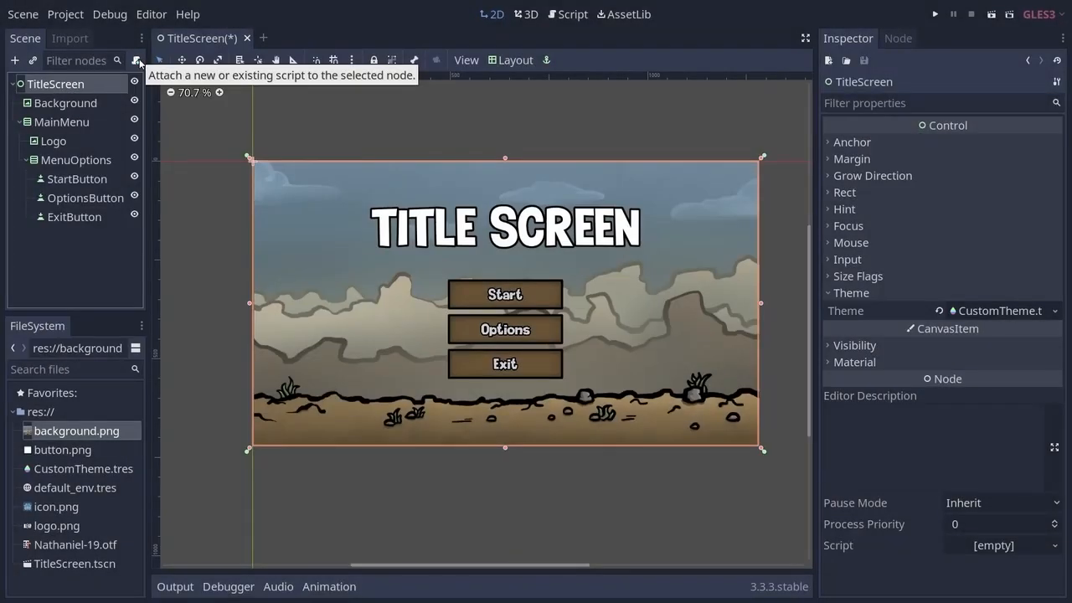
pyautogui.click(136, 60)
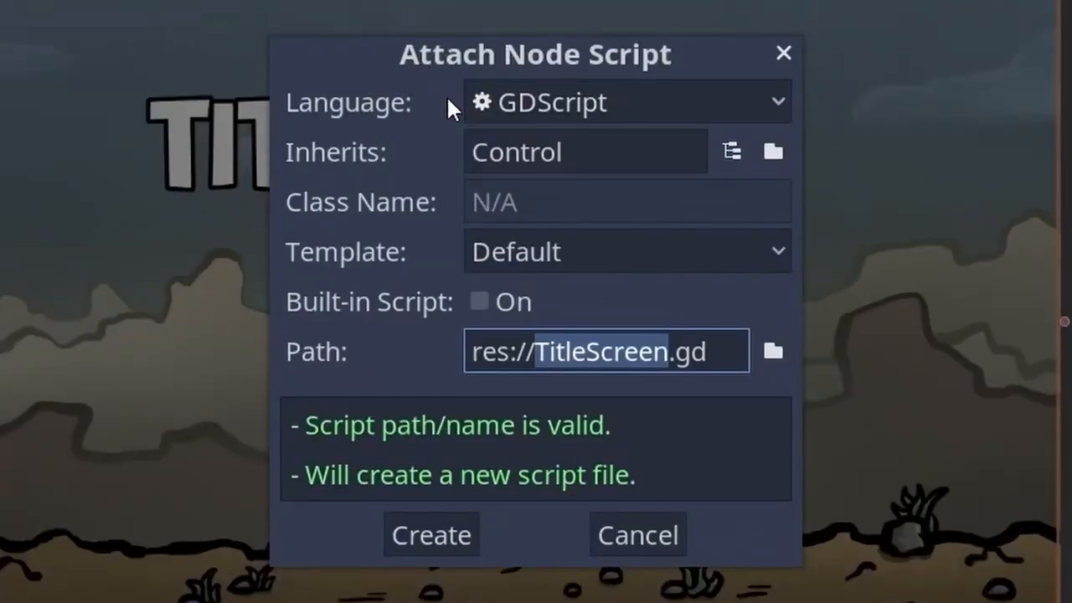
pyautogui.click(545, 99)
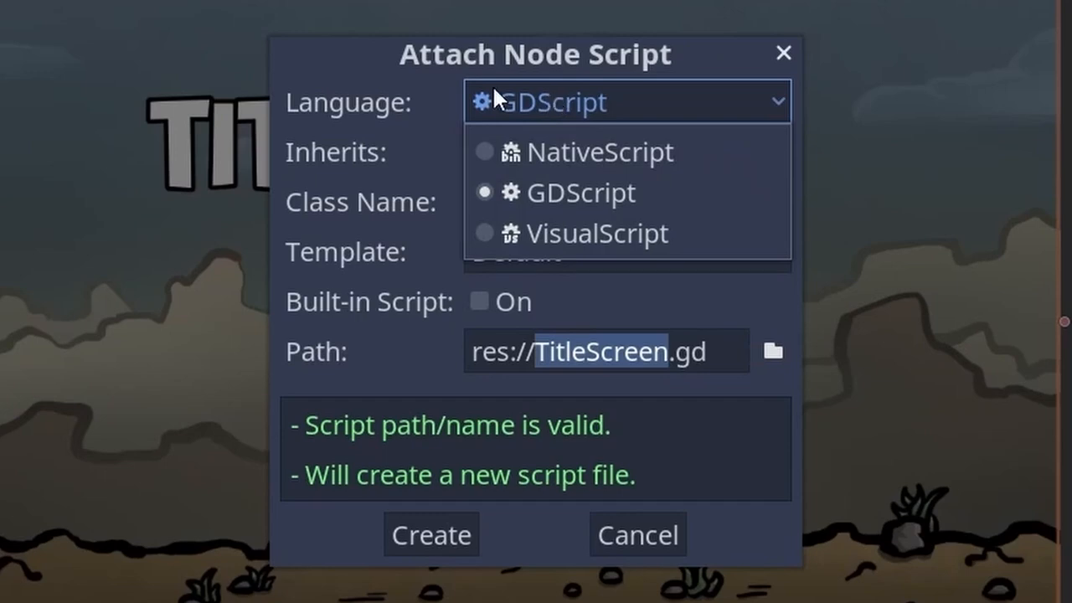
pyautogui.click(558, 194)
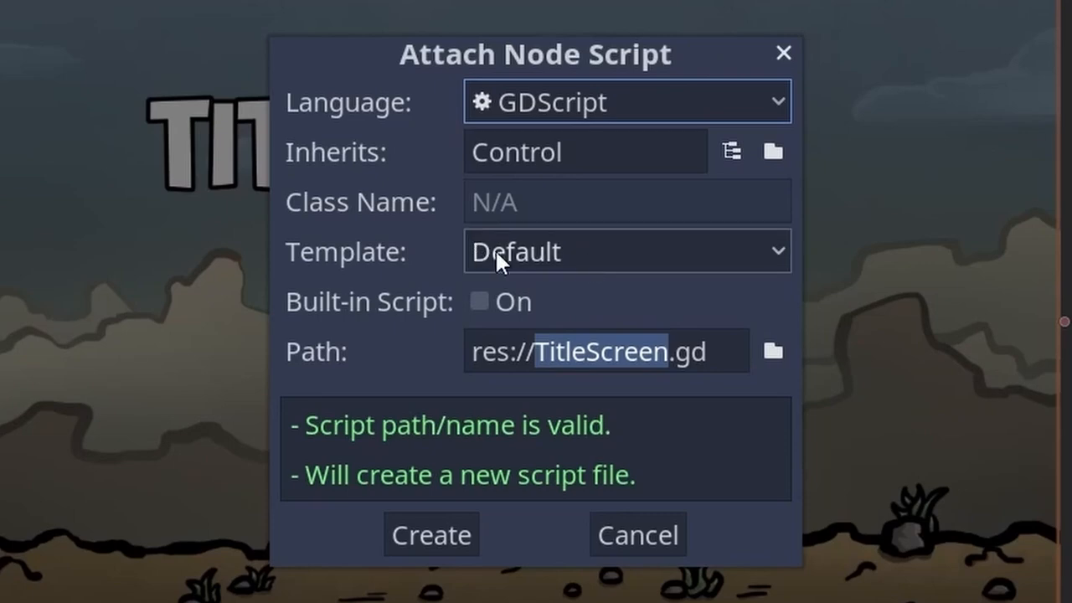
pyautogui.click(555, 253)
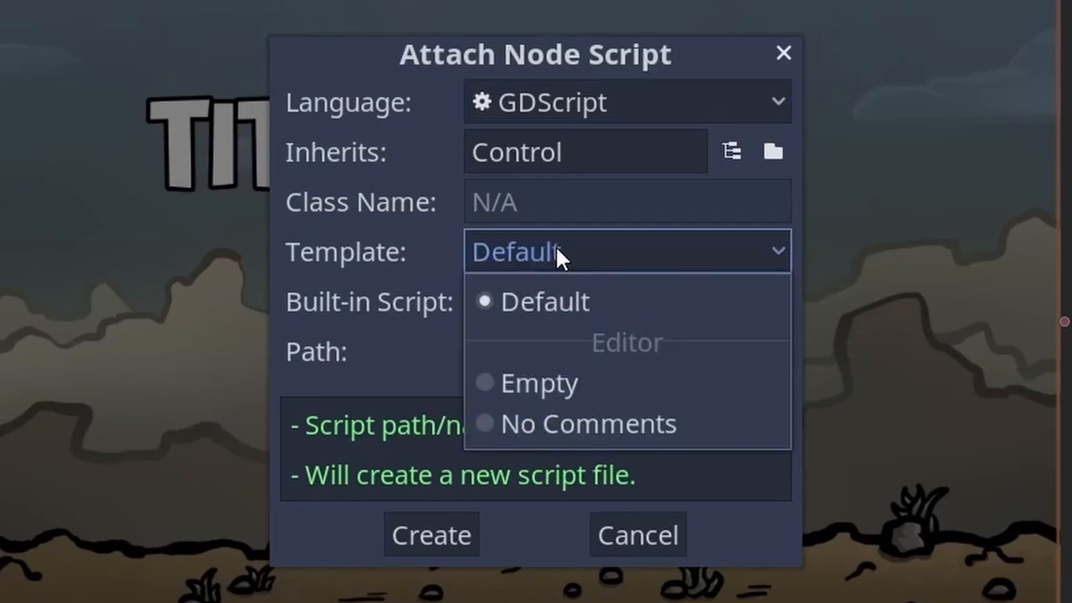
pyautogui.click(524, 383)
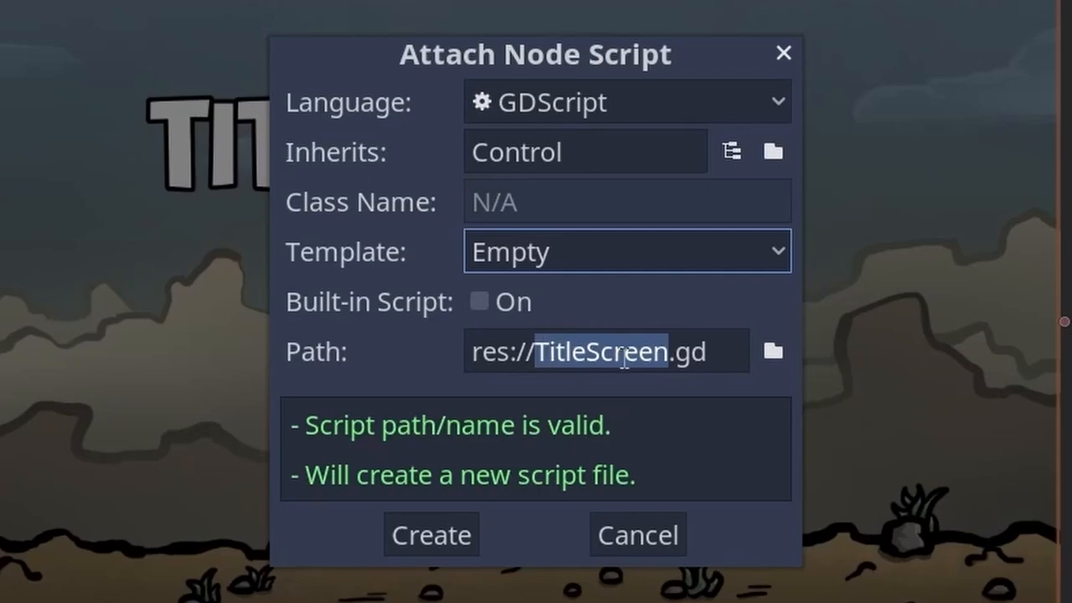
pyautogui.click(427, 530)
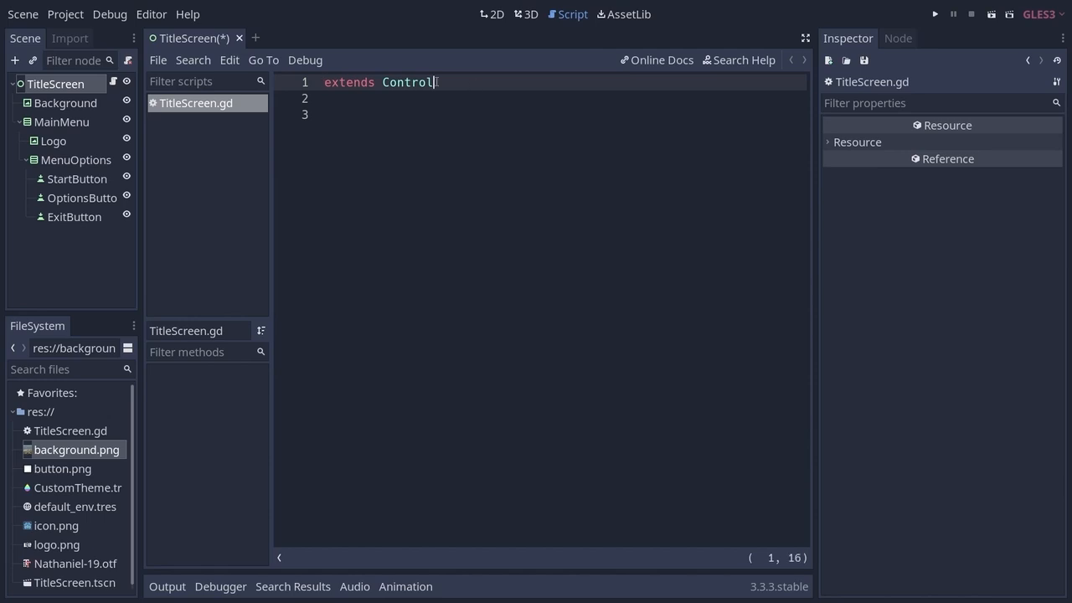
pyautogui.moveTo(435, 82); pyautogui.dragTo(302, 81)
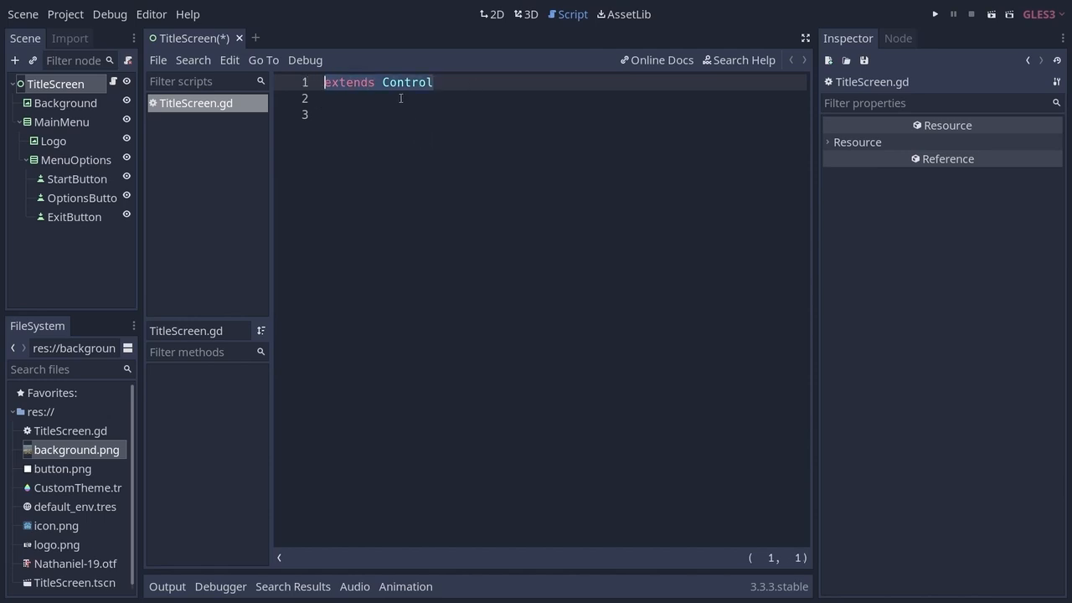
pyautogui.click(370, 93)
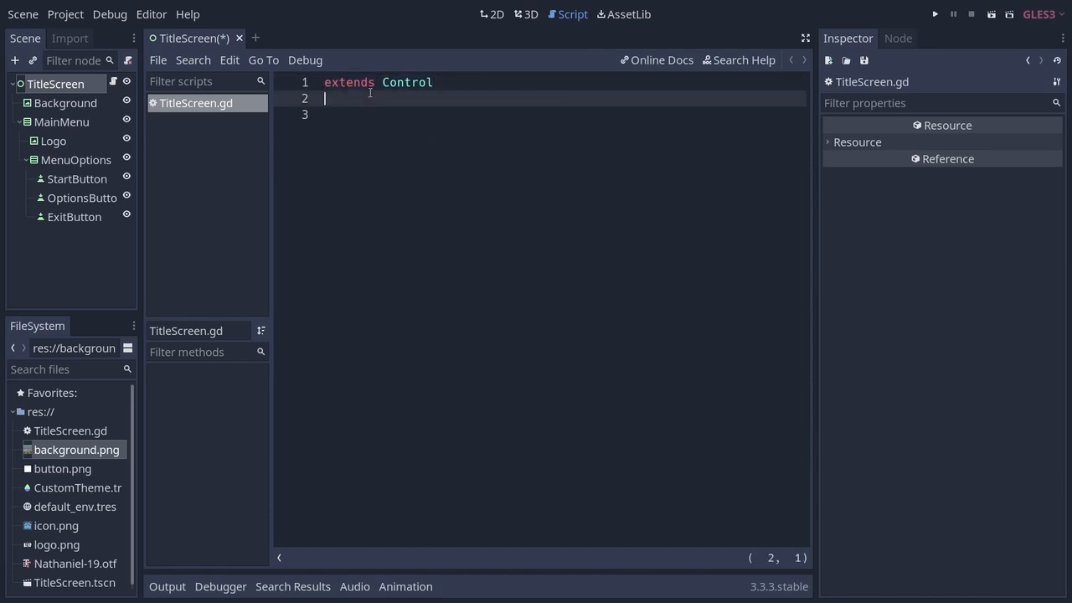
pyautogui.doubleClick(407, 82)
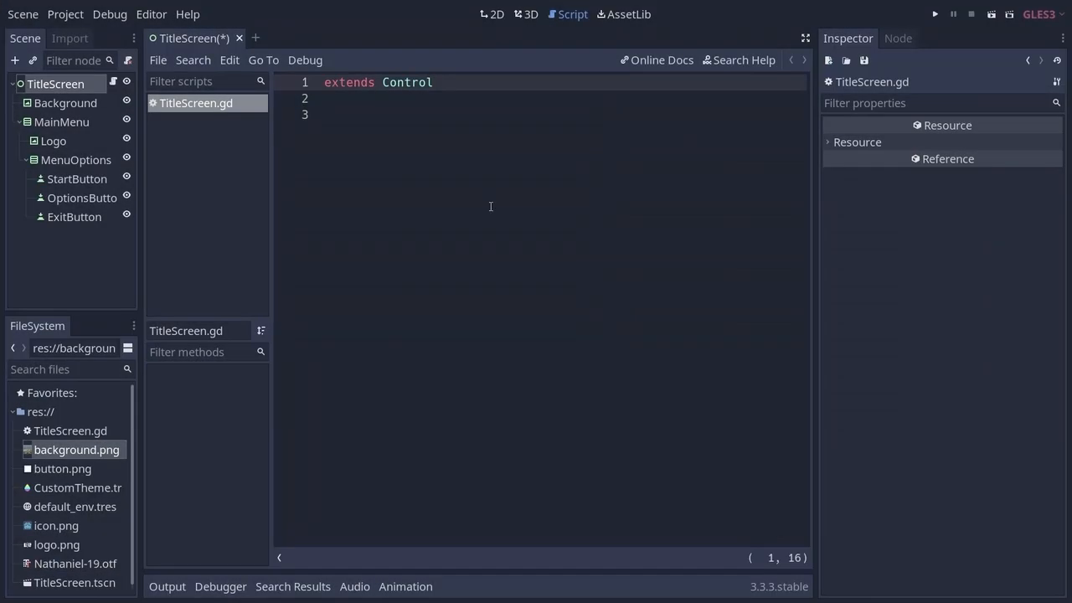
pyautogui.click(491, 208)
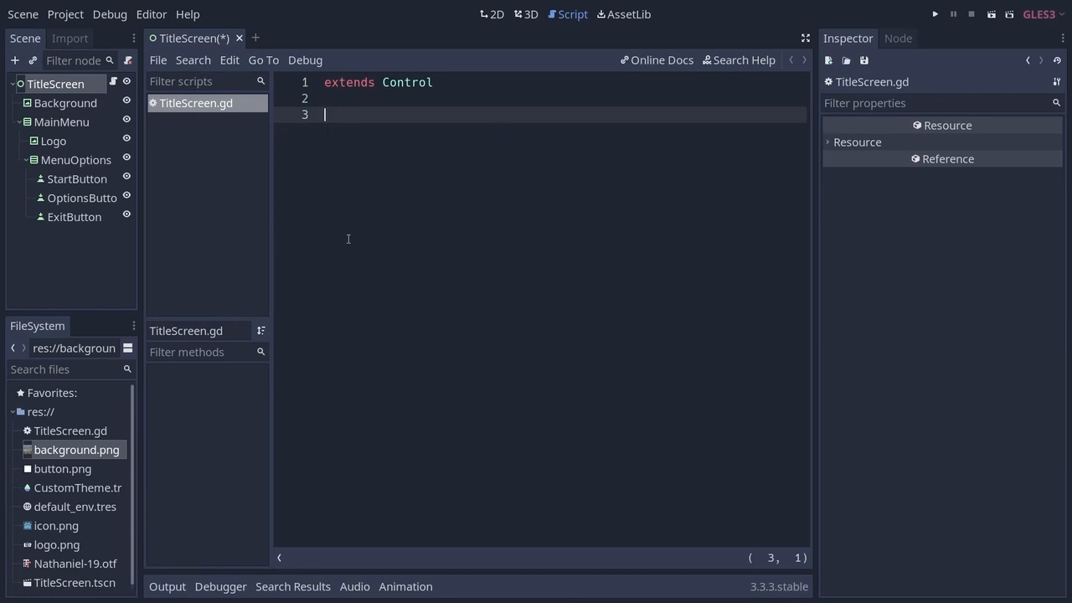
# Step: Connect StartButton's pressed() signal to the TitleScreen script with the receiver method _on_StartButton_pressed
pyautogui.click(75, 181)
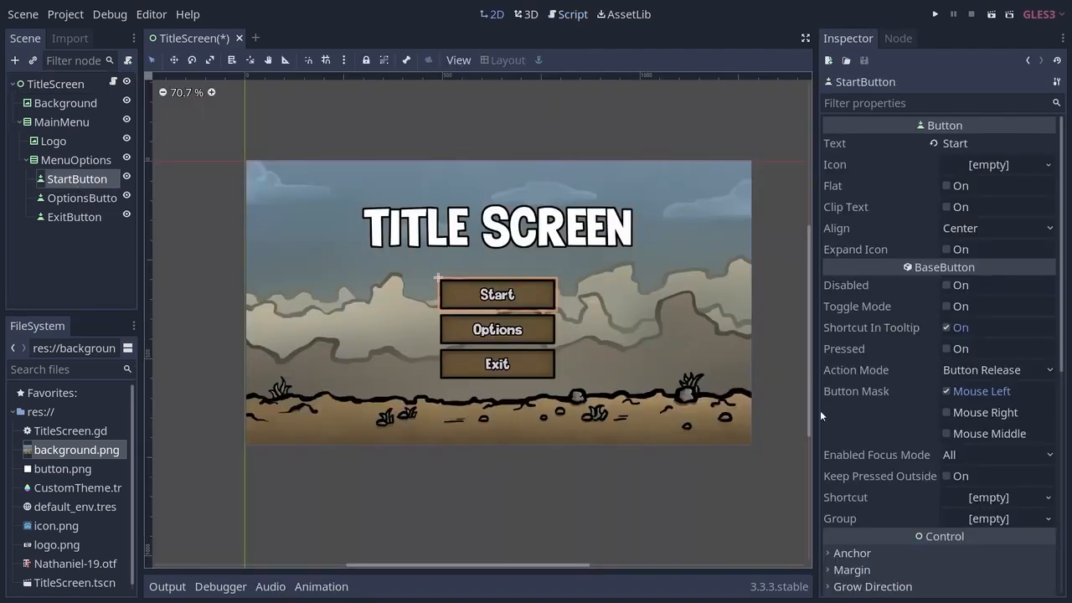
pyautogui.moveTo(842, 166)
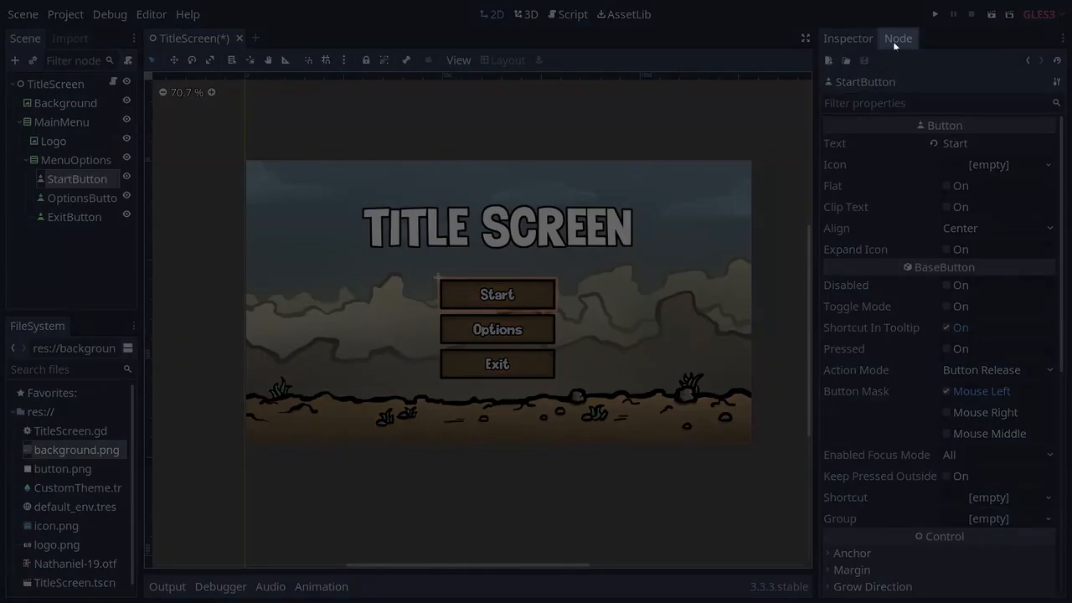
pyautogui.click(895, 38)
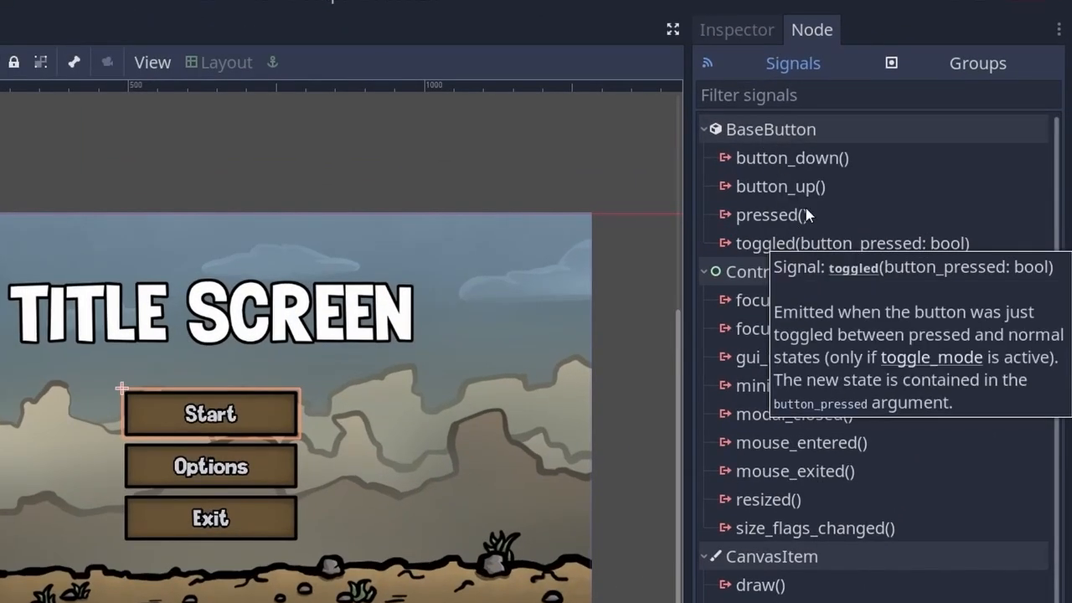
pyautogui.moveTo(806, 207)
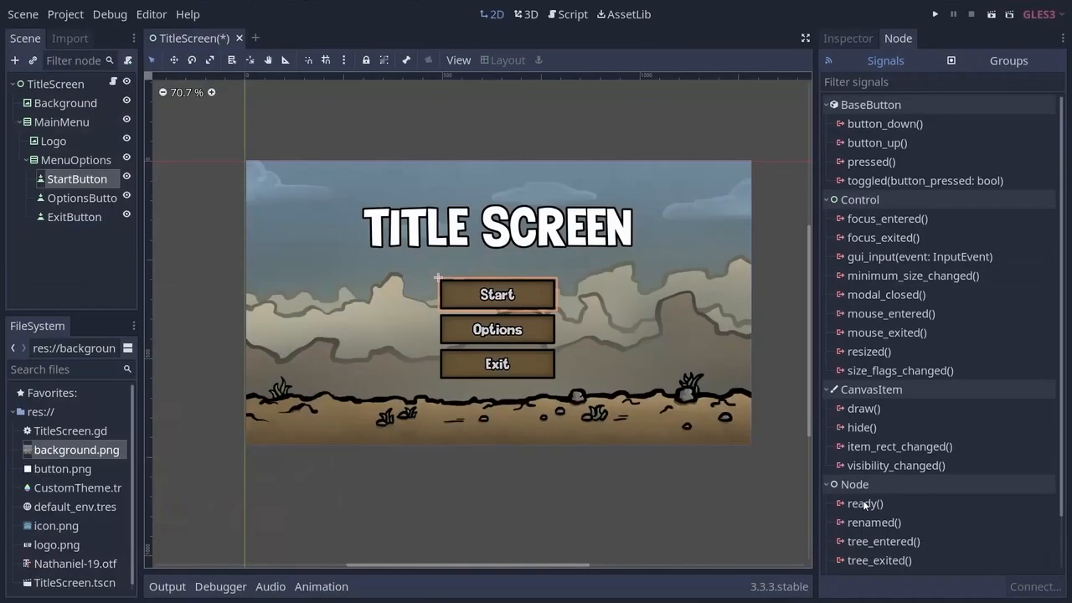
pyautogui.click(880, 161)
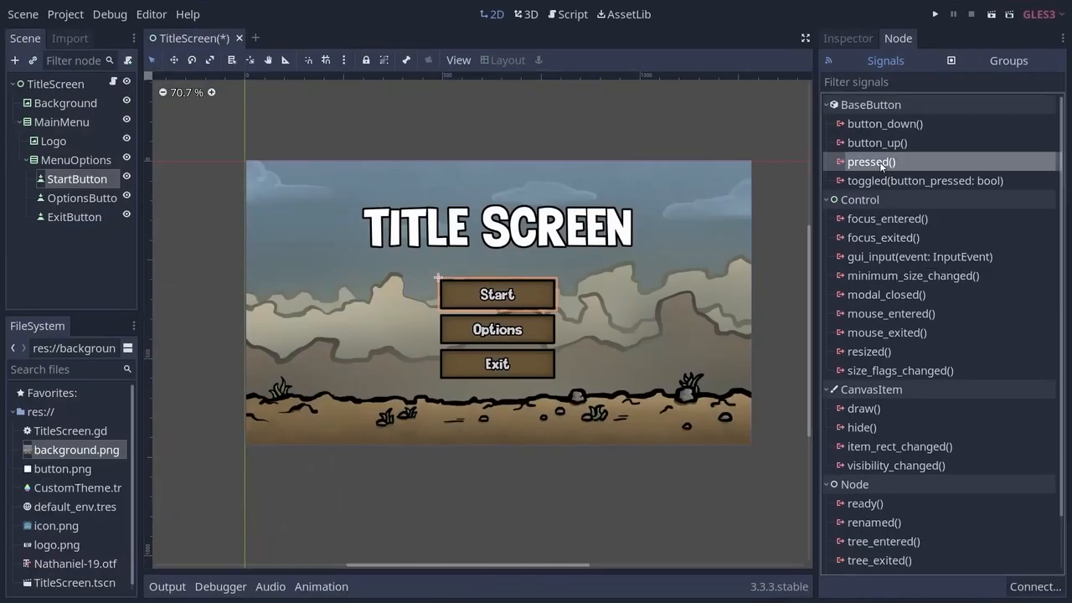
pyautogui.click(1021, 588)
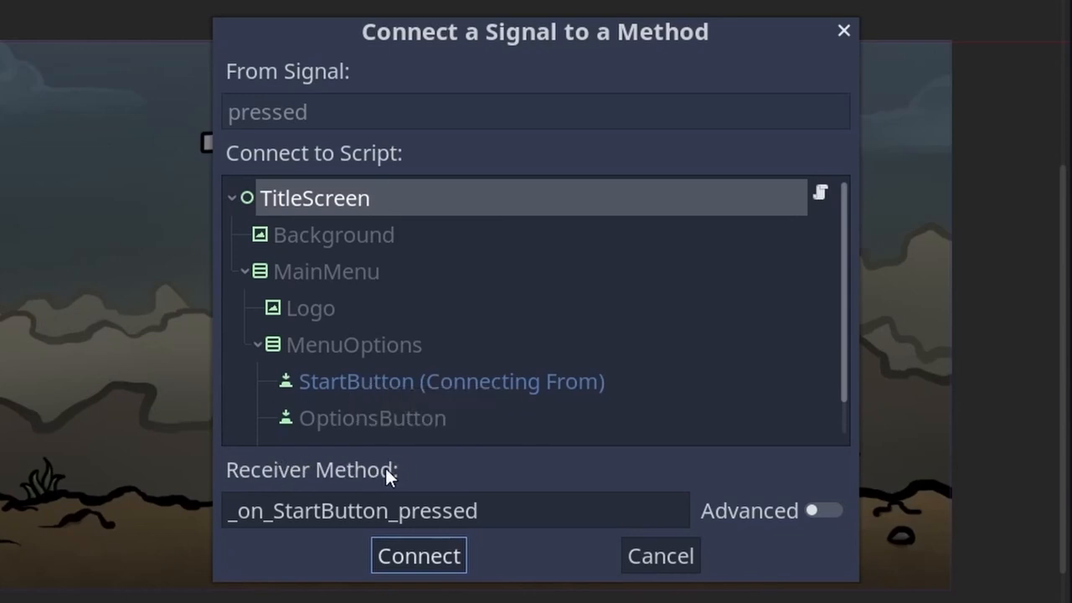
pyautogui.moveTo(514, 511); pyautogui.dragTo(221, 510)
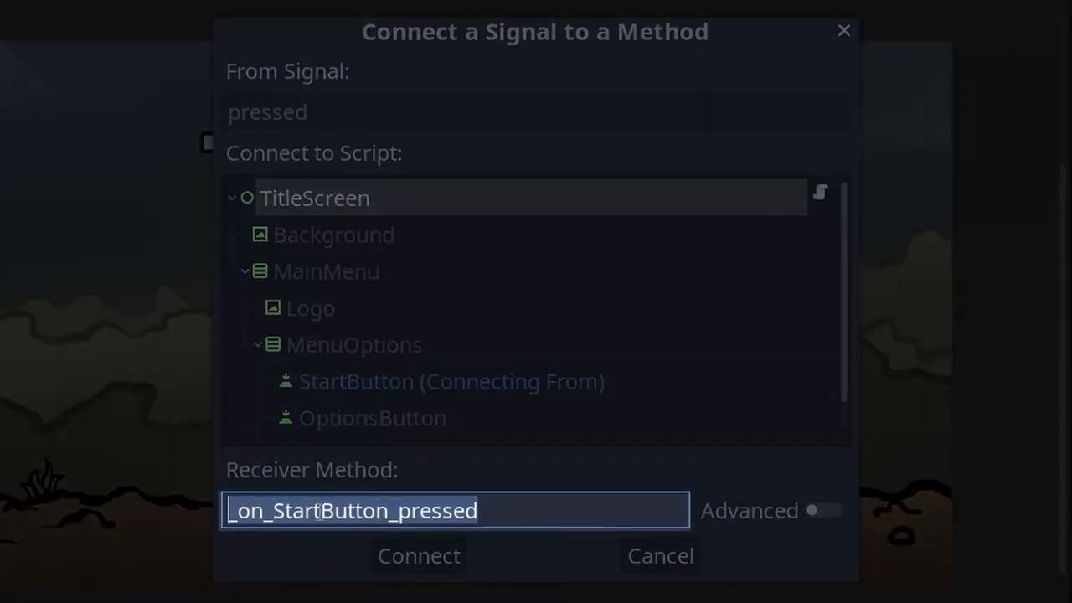
pyautogui.click(489, 512)
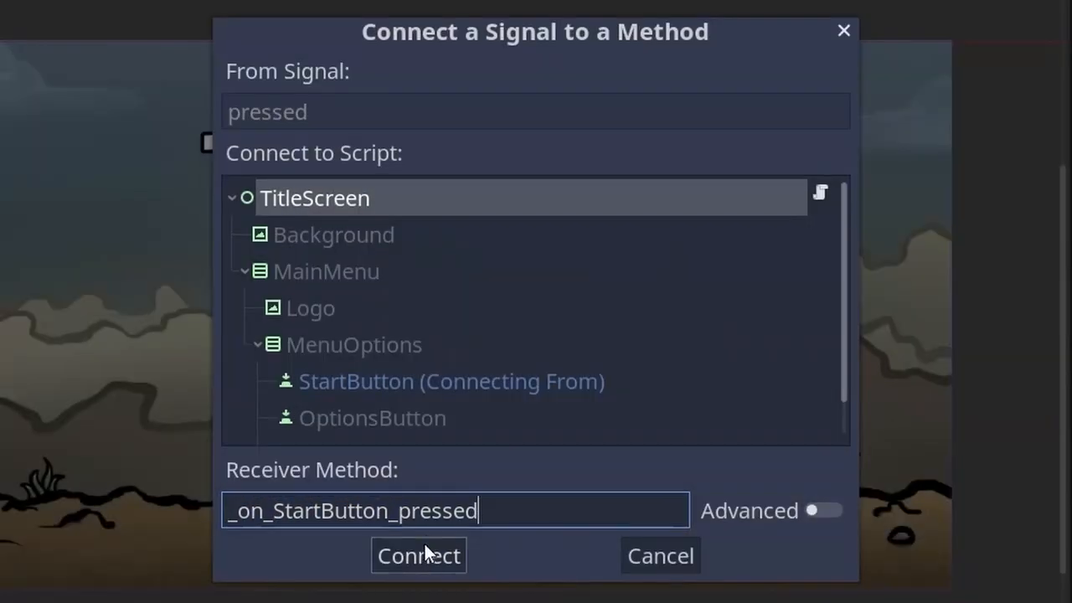
pyautogui.click(424, 551)
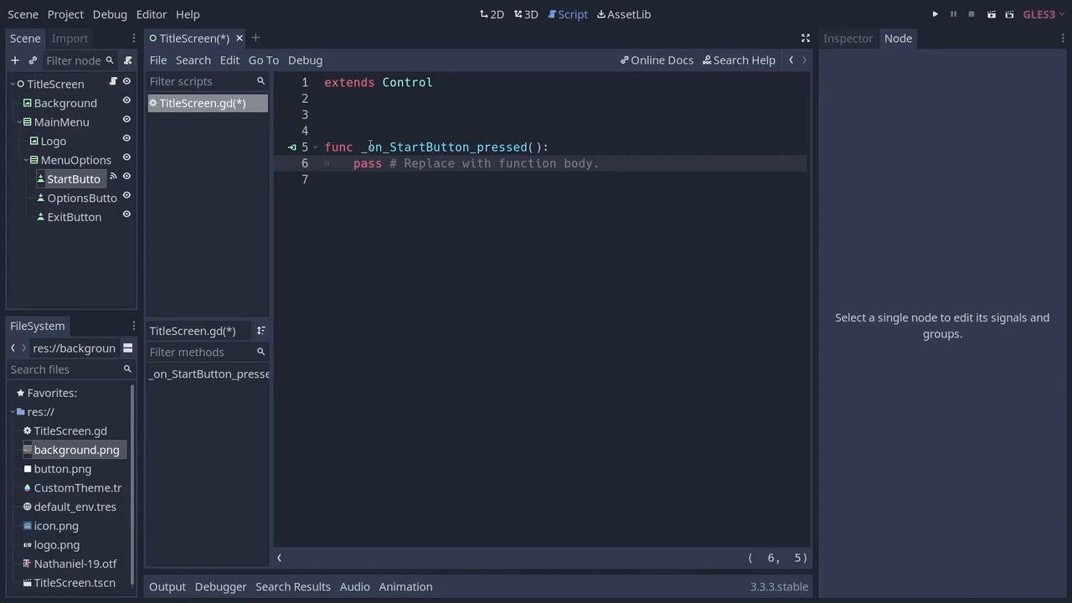
pyautogui.moveTo(361, 147); pyautogui.dragTo(325, 163)
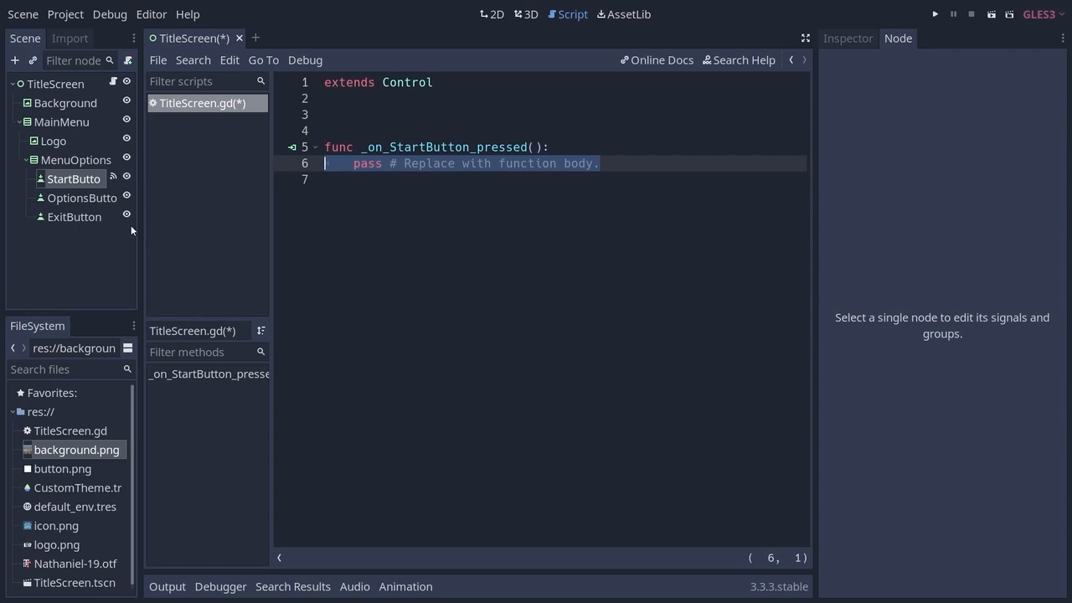
# Step: Connect OptionsButton's pressed() signal to the TitleScreen script with the receiver method _on_OptionsButton_pressed
pyautogui.click(83, 202)
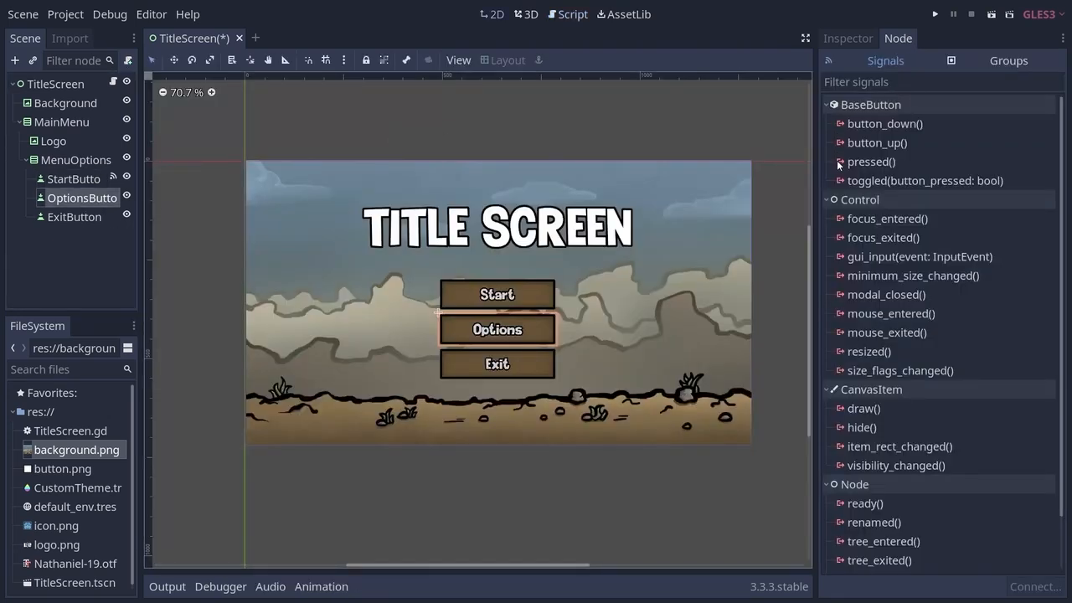
pyautogui.click(875, 162)
pyautogui.click(1033, 587)
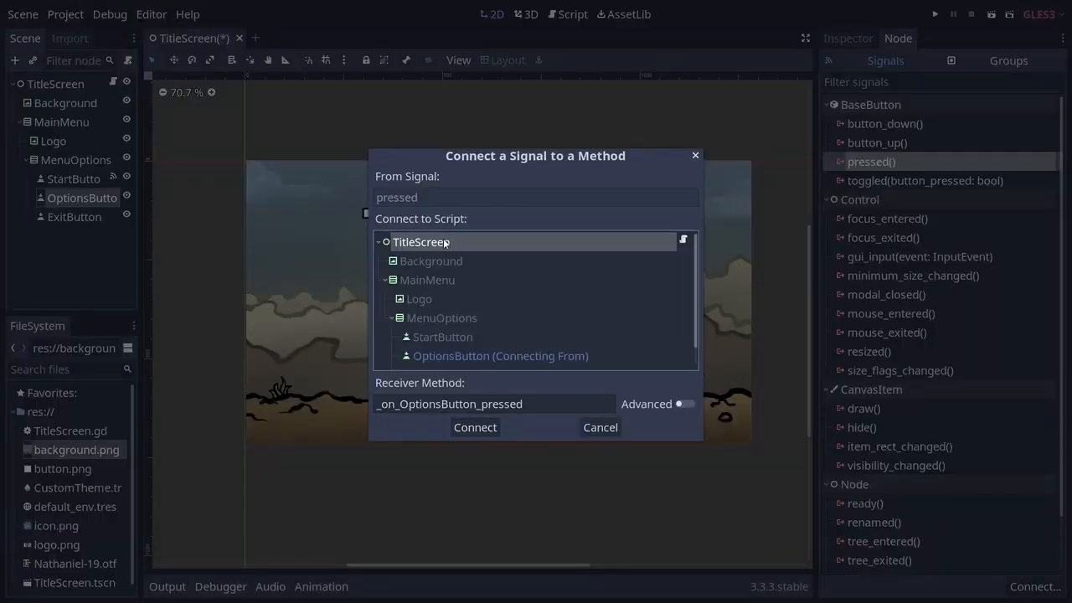
pyautogui.click(471, 427)
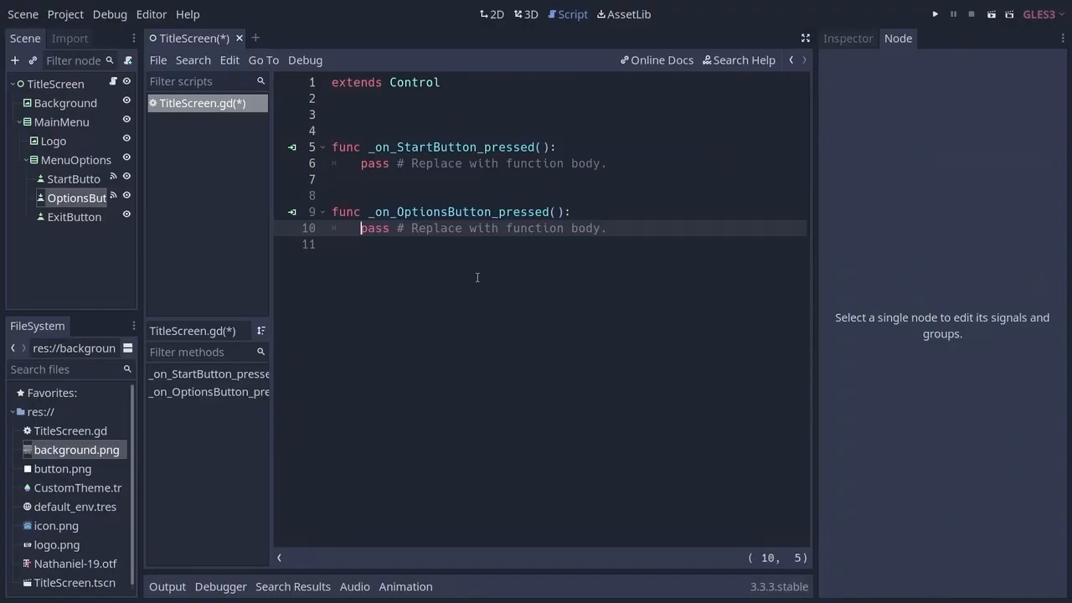
# Step: Connect ExitButton's pressed() signal to the TitleScreen script with the receiver method _on_ExitButton_pressed
pyautogui.click(73, 222)
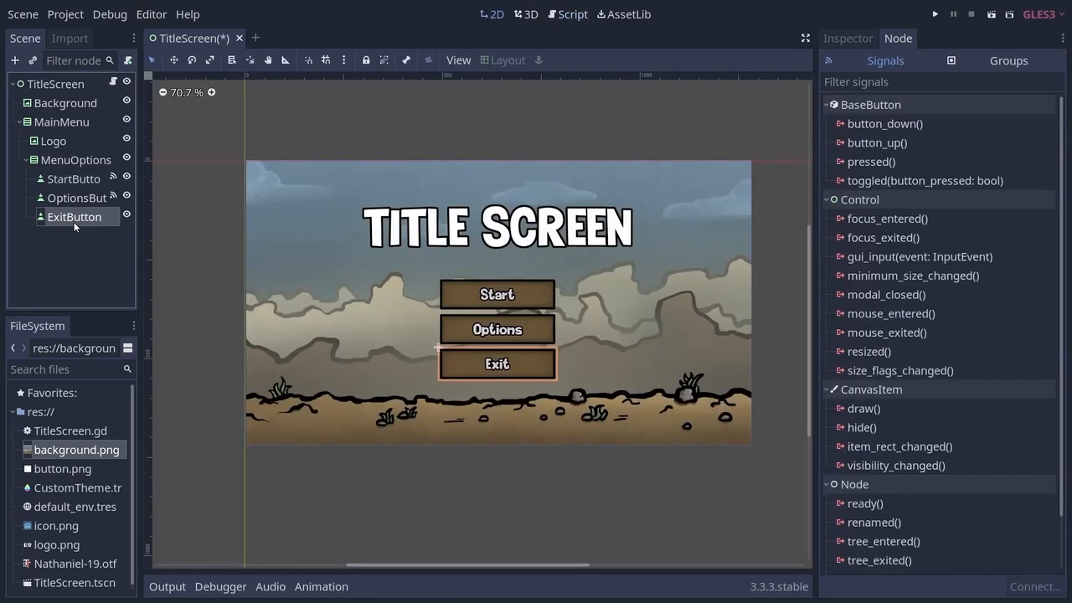
pyautogui.click(872, 162)
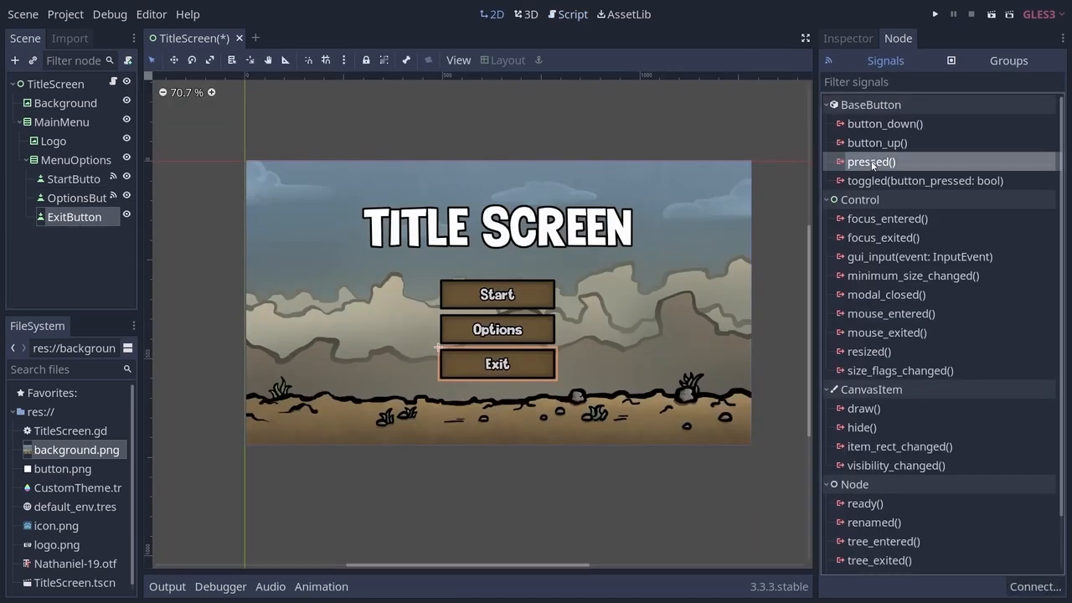
pyautogui.click(1031, 586)
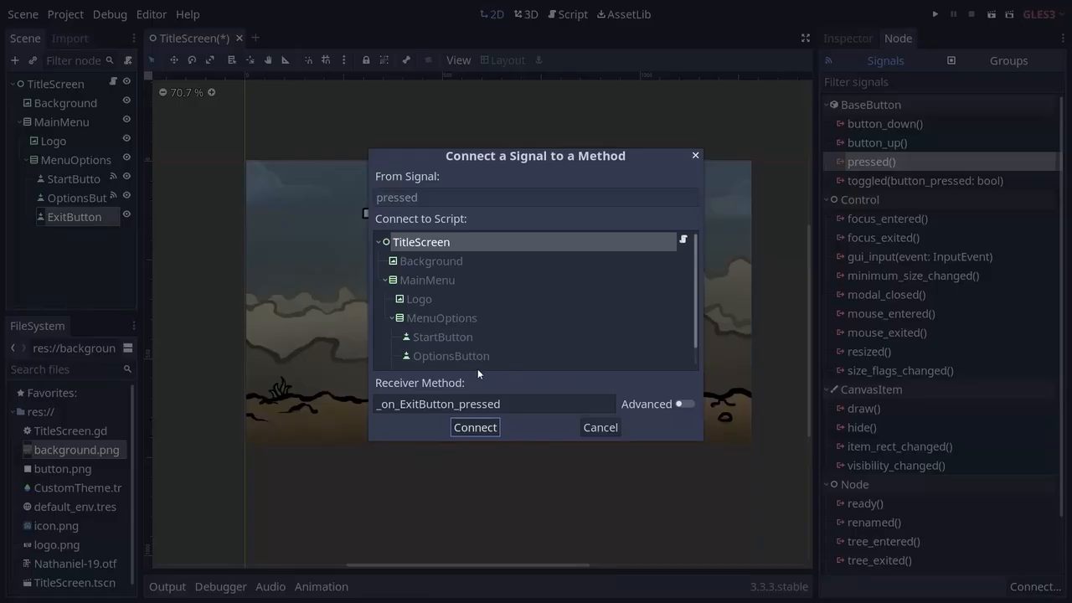
pyautogui.click(473, 427)
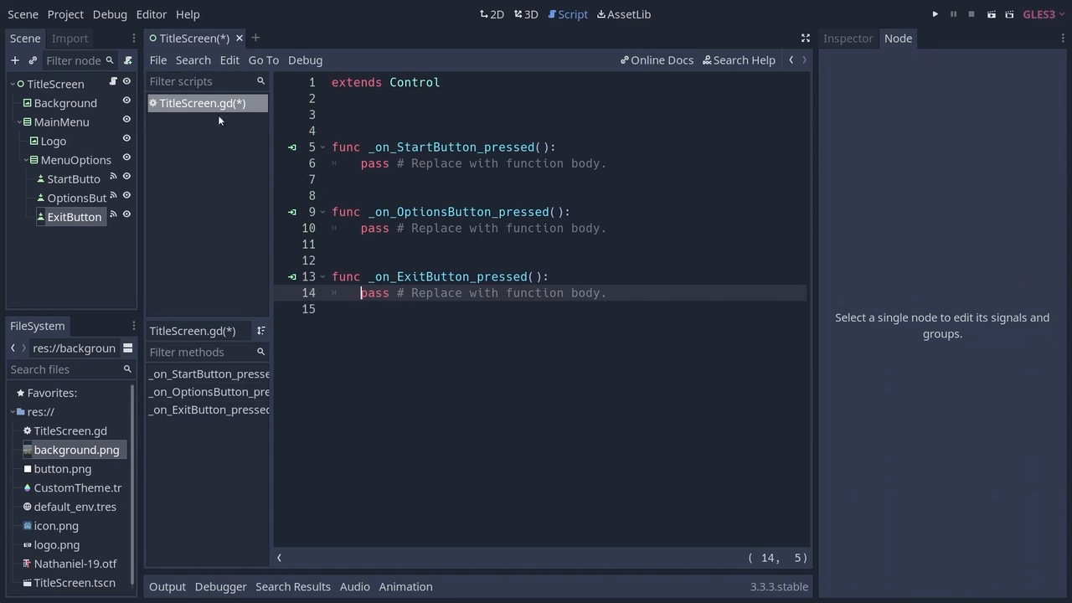
# Step: Save the TitleScreen.gd script and the TitleScreen scene
pyautogui.click(164, 62)
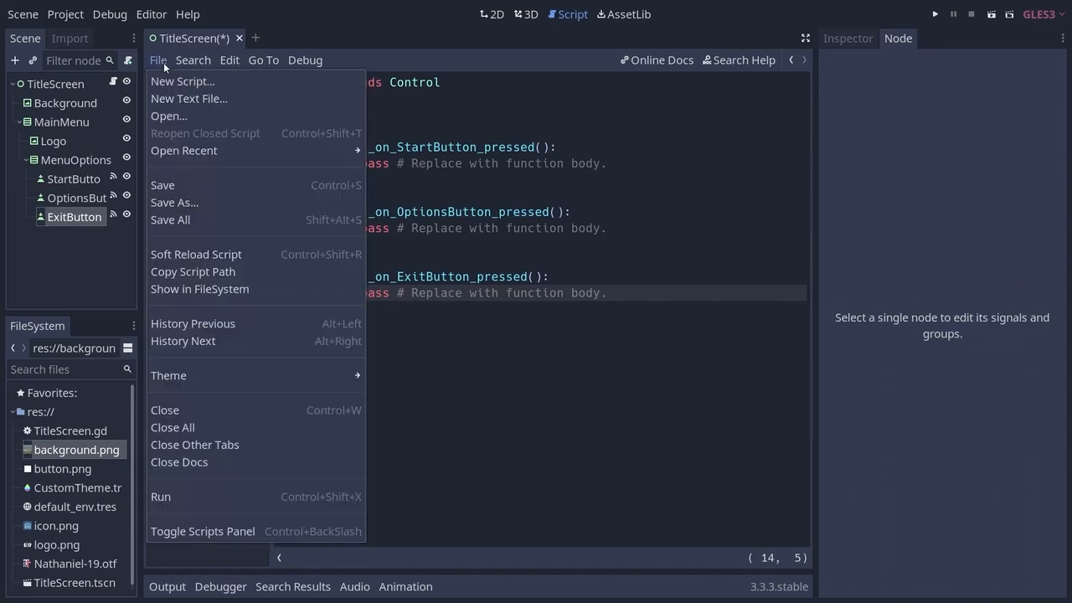
pyautogui.click(191, 186)
pyautogui.click(24, 14)
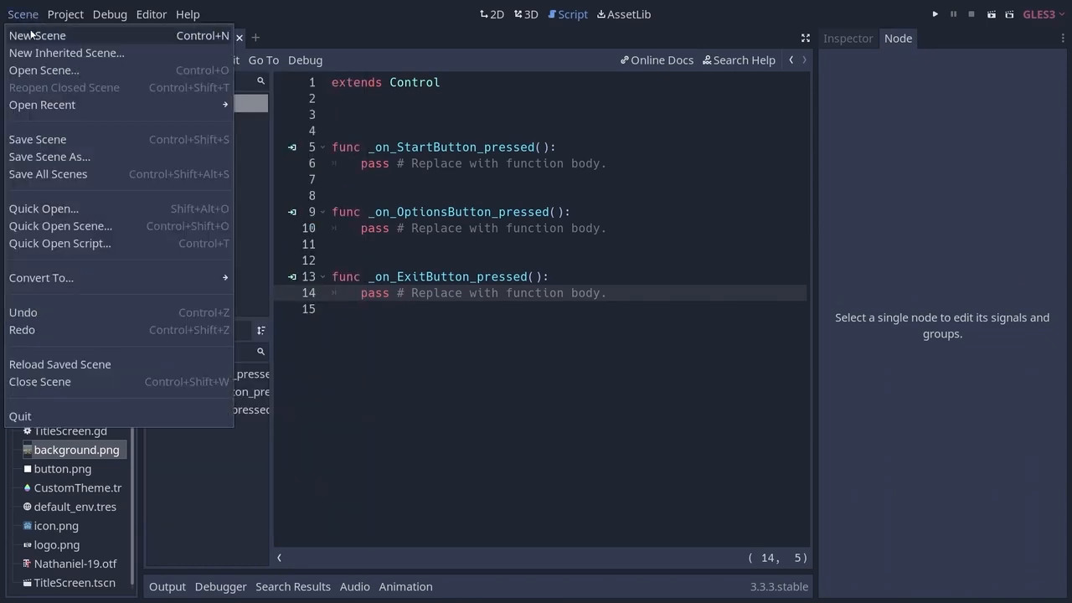
pyautogui.click(53, 139)
pyautogui.click(617, 291)
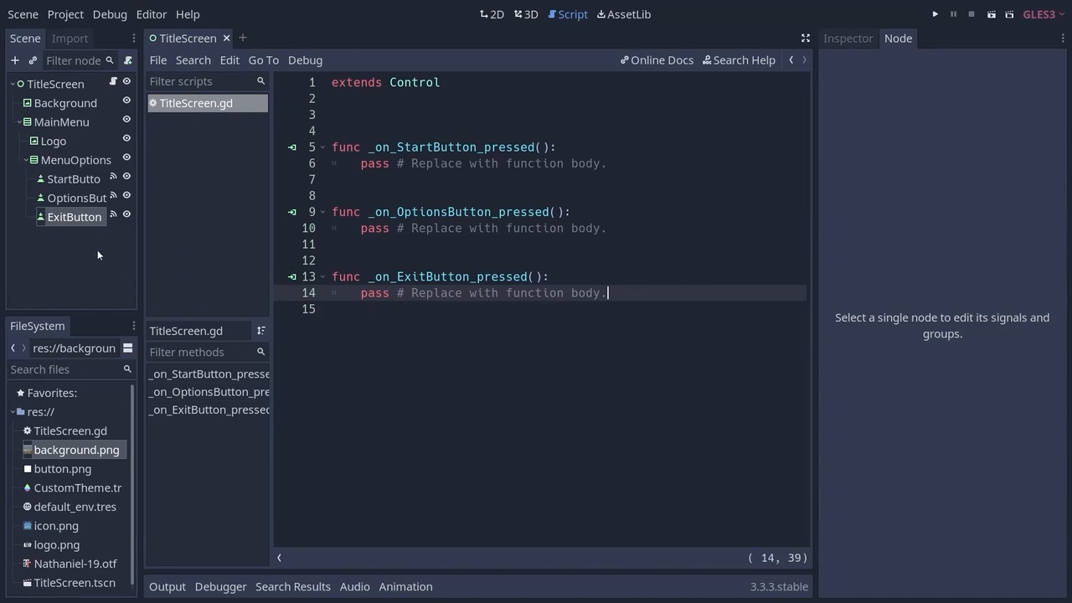
pyautogui.click(536, 196)
pyautogui.moveTo(614, 165); pyautogui.dragTo(608, 150)
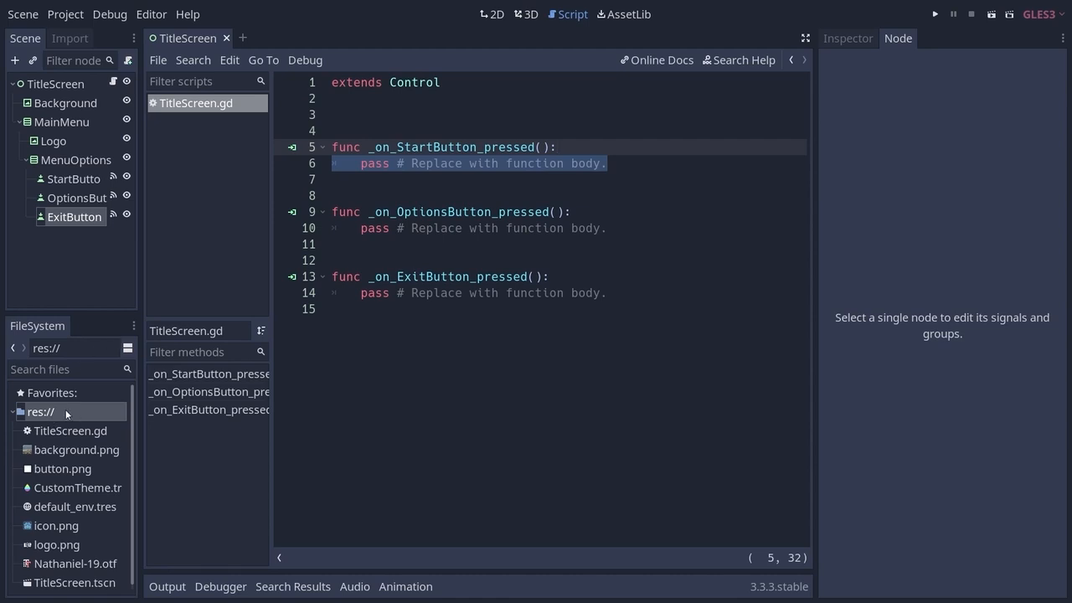
# Step: Create a new scene named Level in the project's res:// folder
pyautogui.rightClick(40, 414)
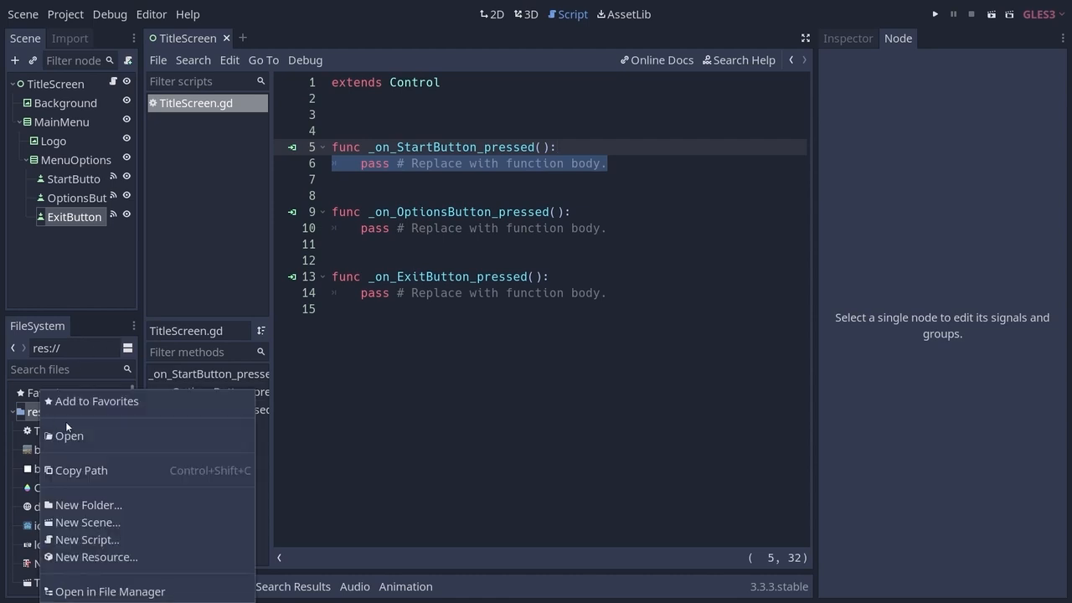
pyautogui.click(90, 521)
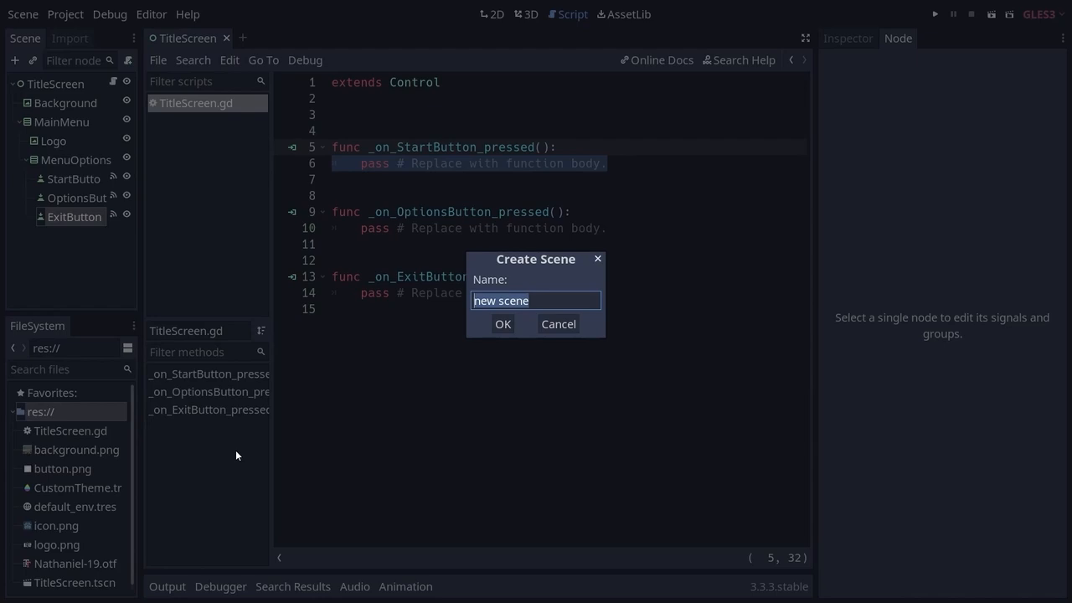
pyautogui.write('Level')
pyautogui.press('Return')
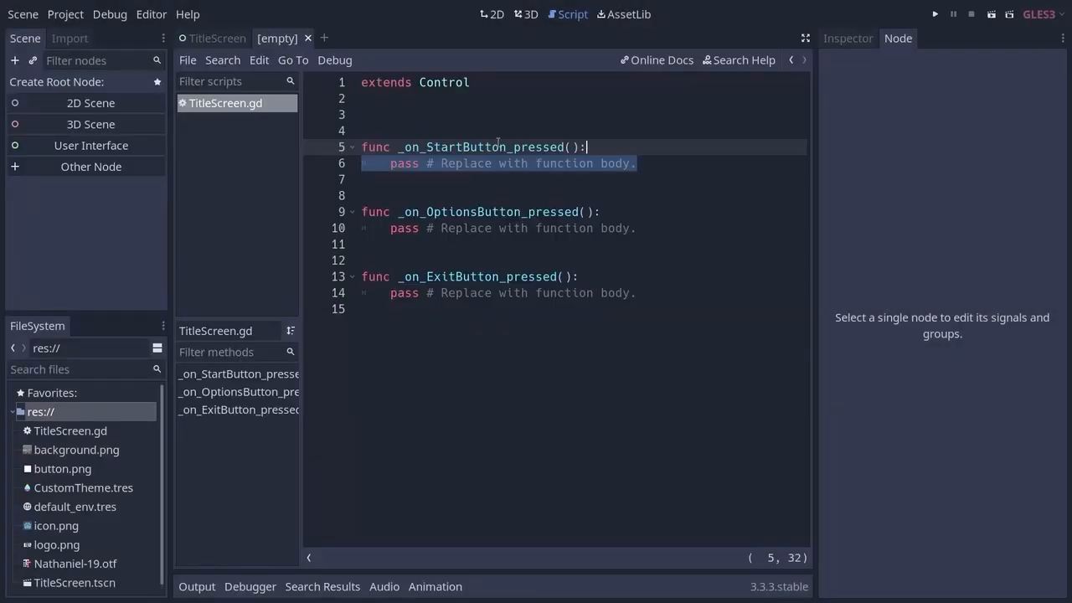
# Step: Give the empty scene a User Interface root node in the 2D workspace, rename it Level, and save the scene
pyautogui.click(496, 15)
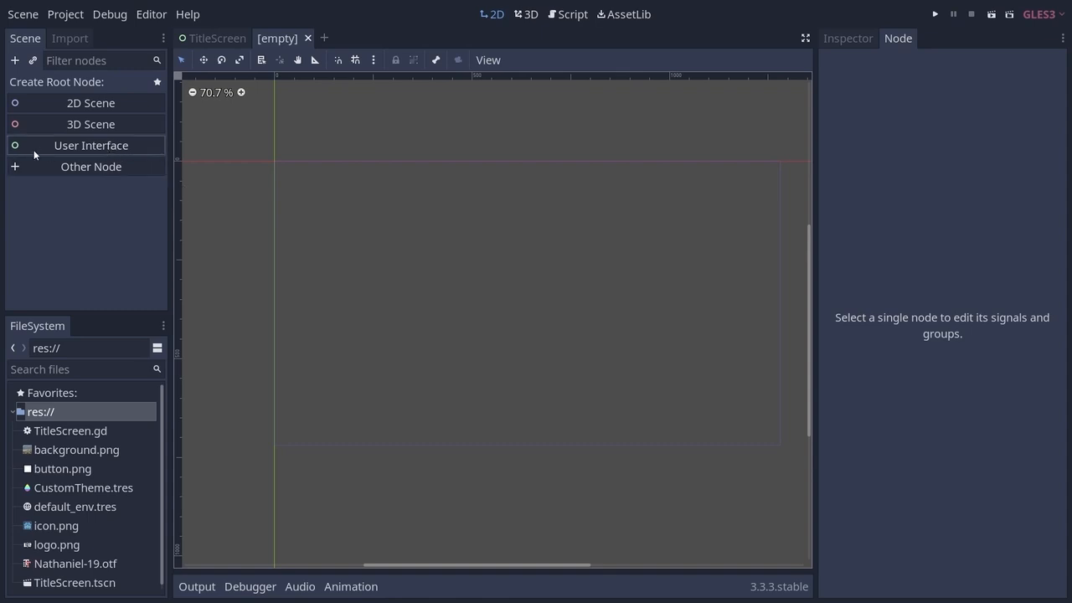
pyautogui.click(62, 146)
pyautogui.doubleClick(73, 86)
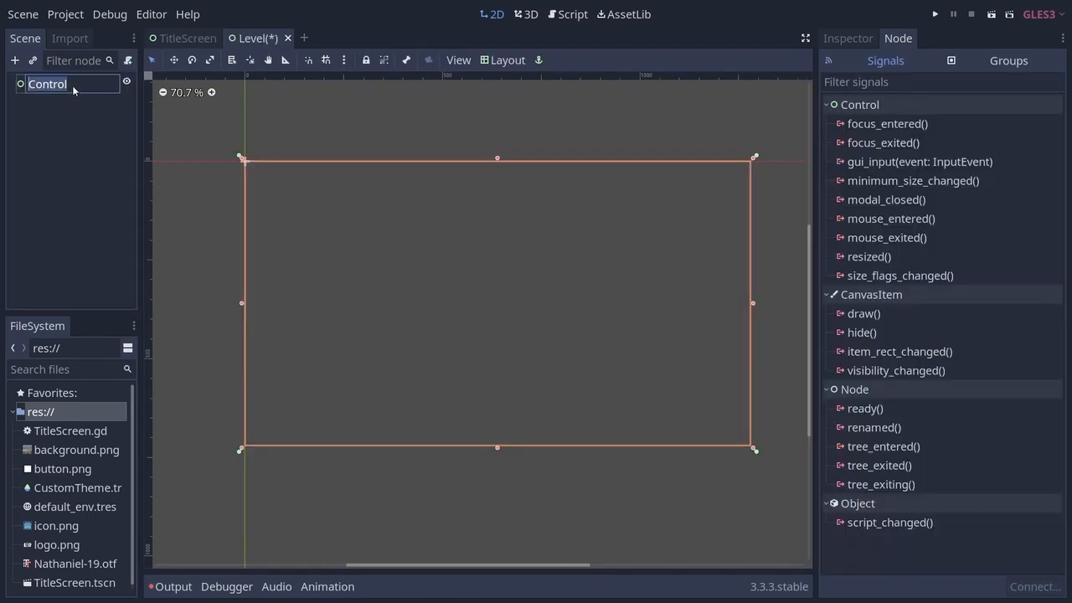
pyautogui.write('Level')
pyautogui.press('Return')
pyautogui.hotkey('ctrl', 's')
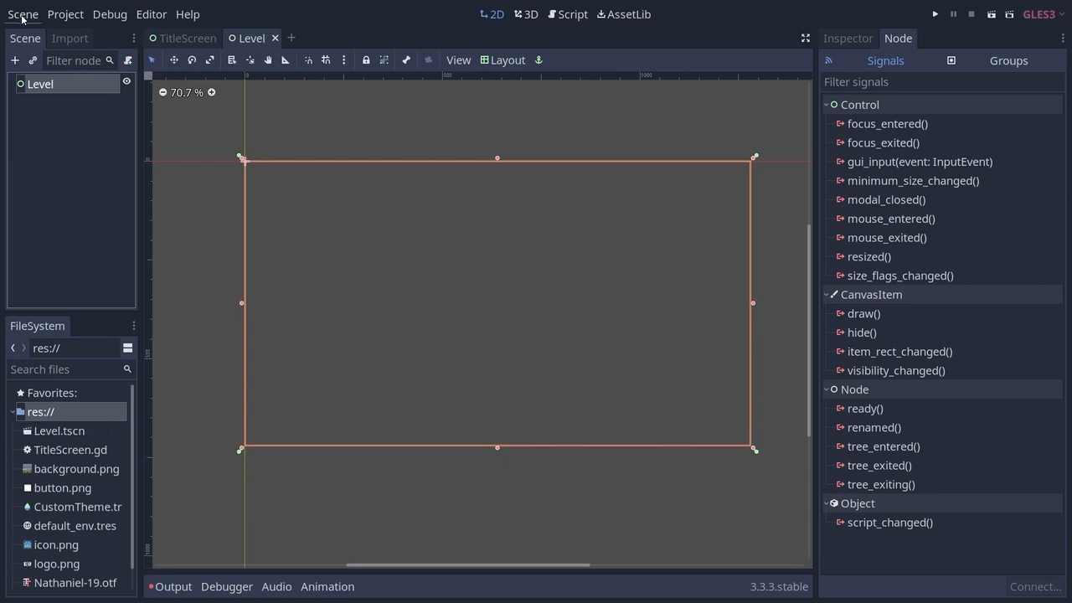
pyautogui.click(23, 14)
pyautogui.click(46, 139)
# Step: Add a ColorRect node under the Level root and apply the Full Rect layout to it
pyautogui.click(61, 85)
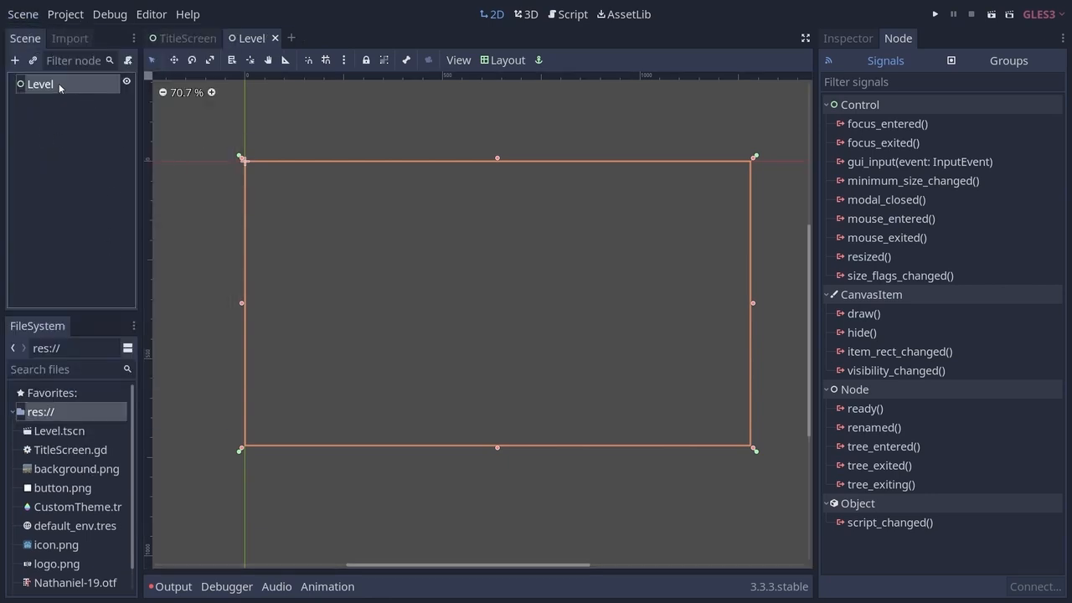
pyautogui.click(14, 60)
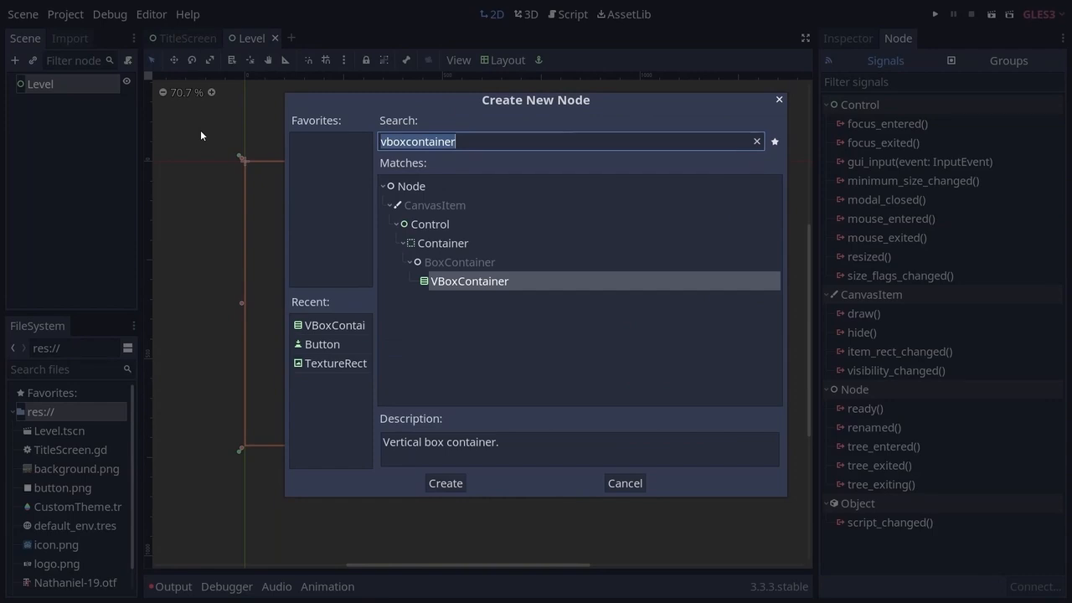
pyautogui.write('colorrect')
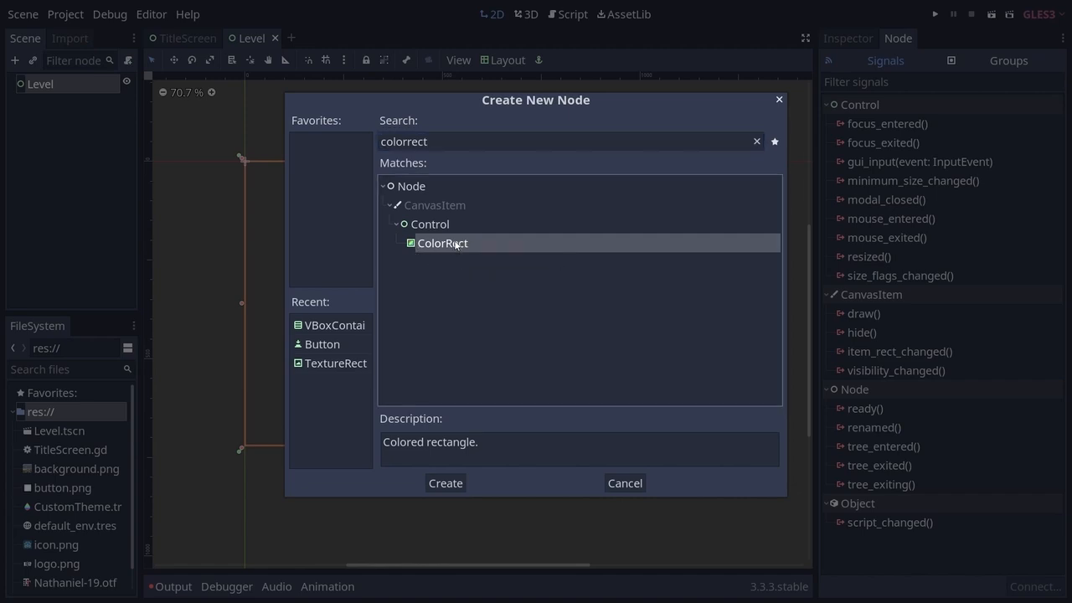
pyautogui.click(446, 483)
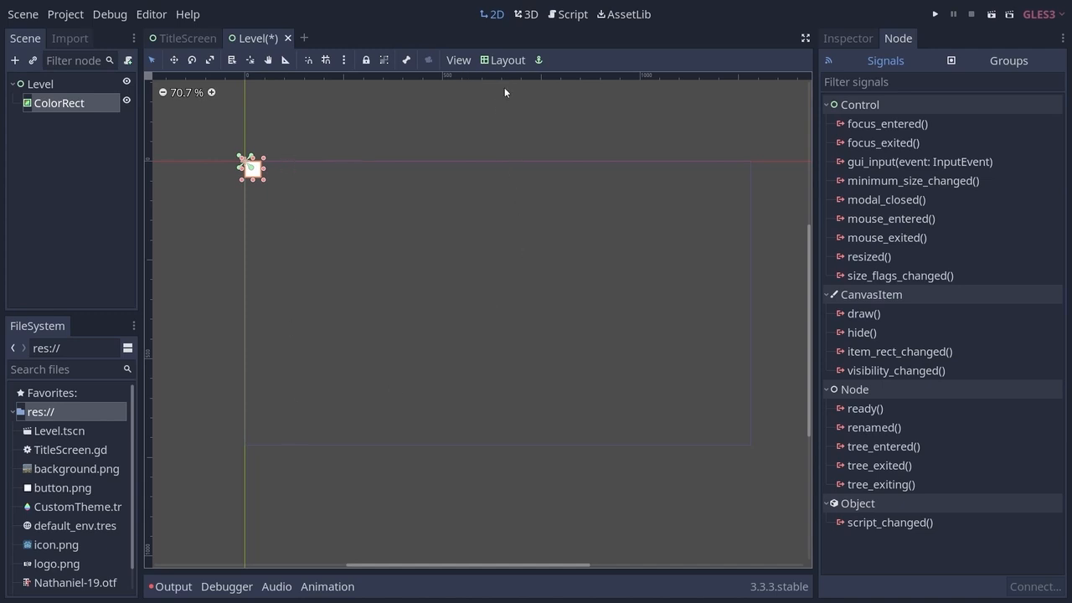
pyautogui.click(505, 63)
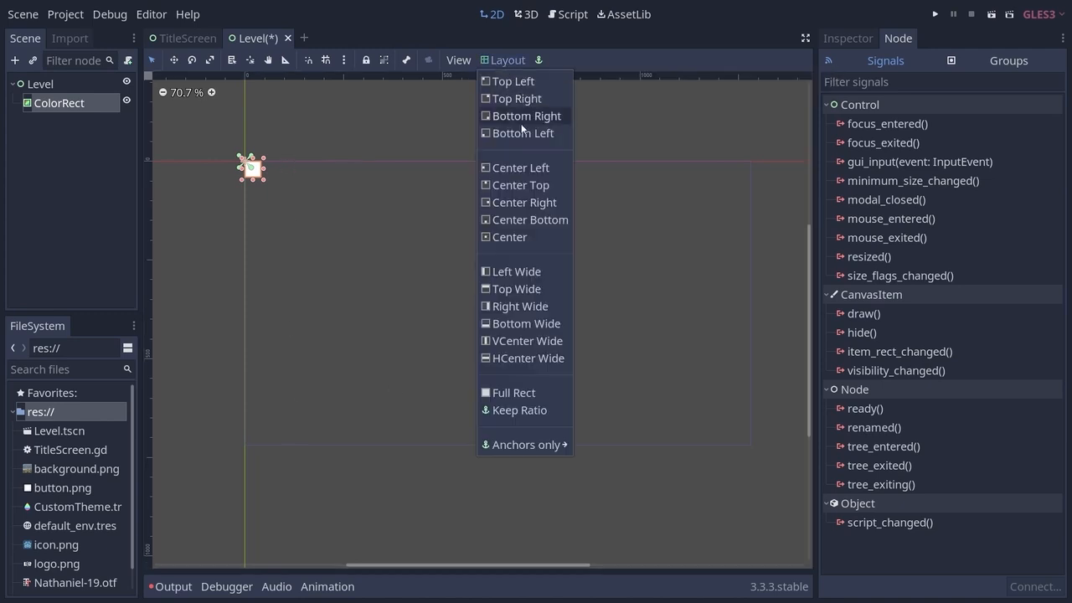
pyautogui.click(502, 394)
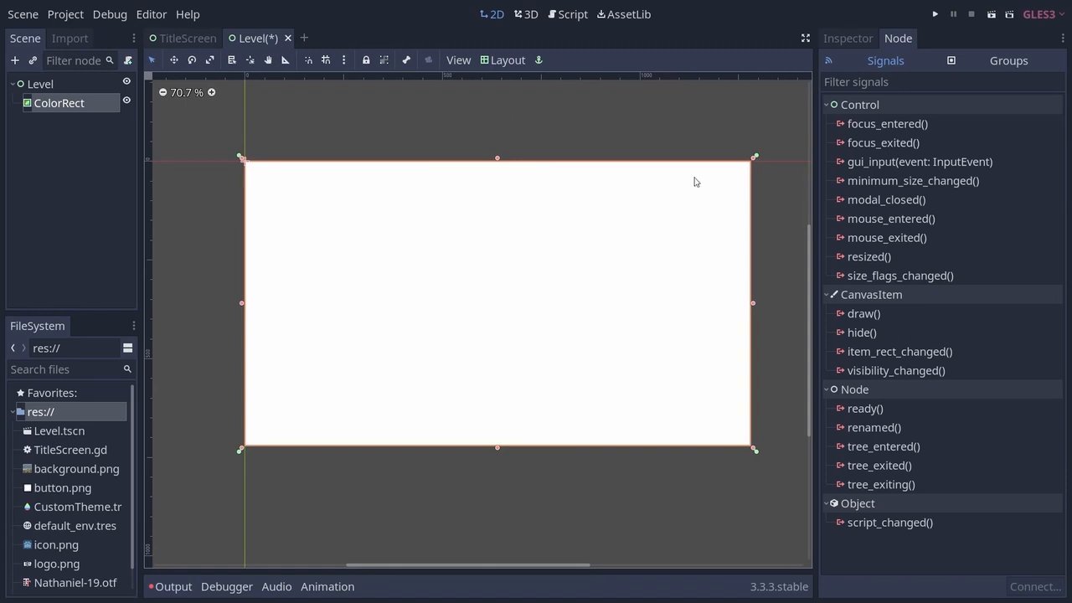
# Step: Change the ColorRect's color to a dark slate blue by entering its hex code
pyautogui.click(864, 39)
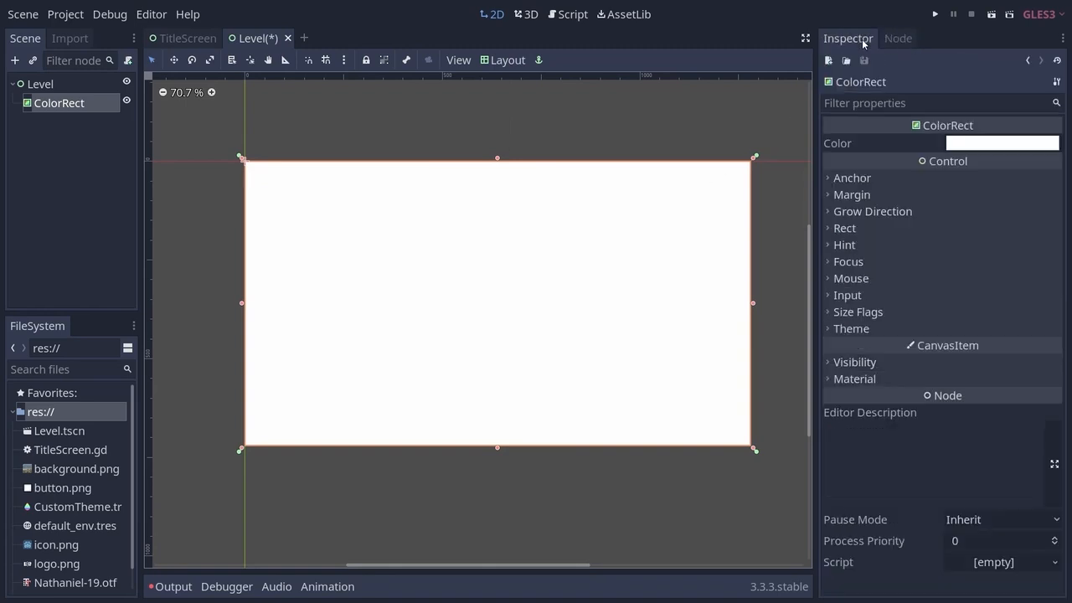
pyautogui.click(974, 144)
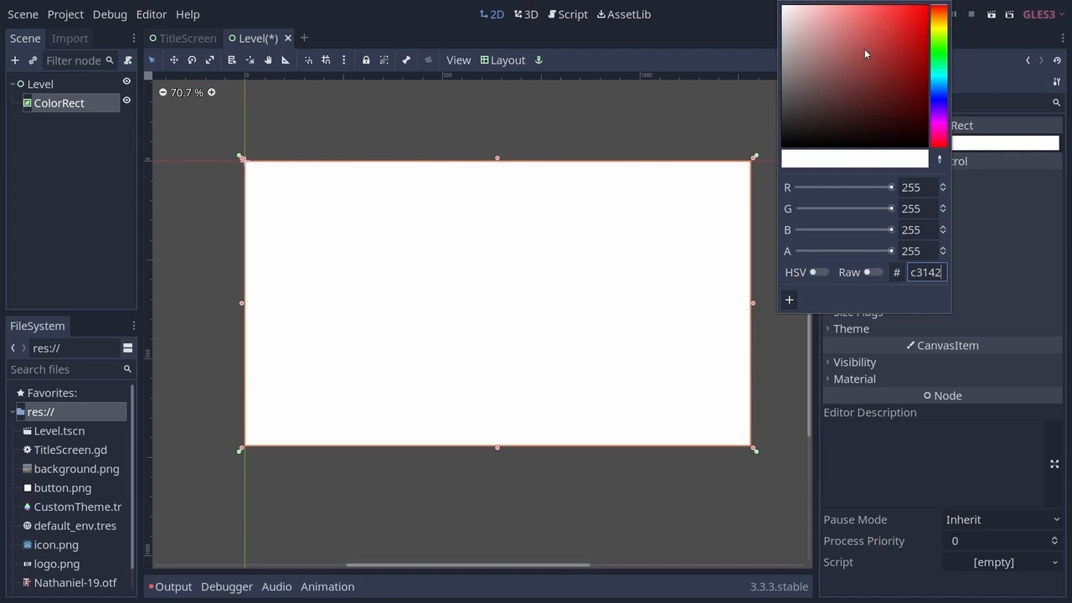
pyautogui.press('Return')
pyautogui.click(93, 147)
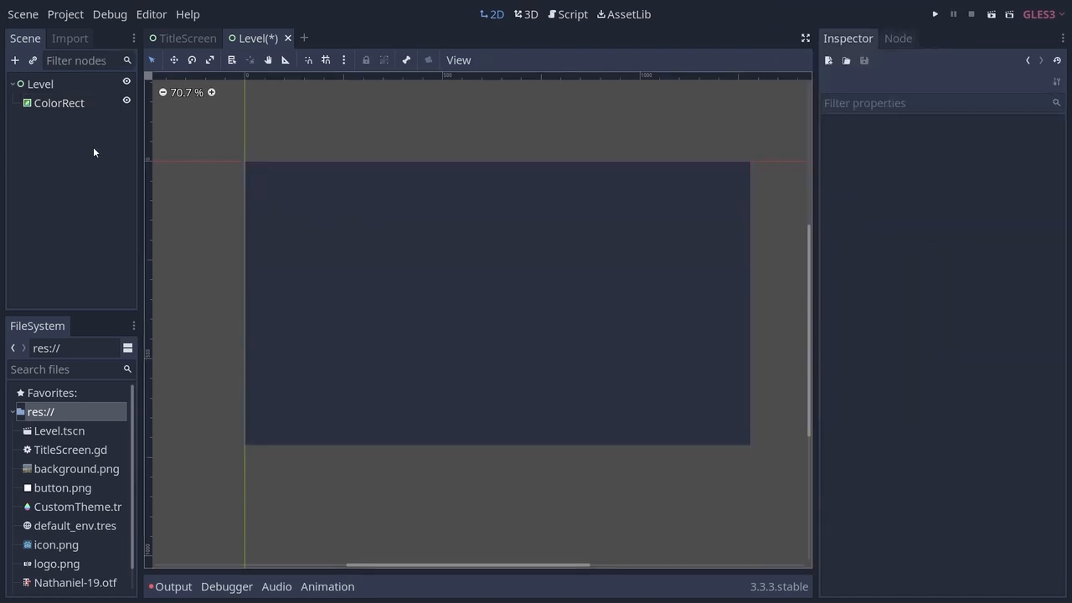
# Step: Add a CenterContainer node under the Level root and apply the Full Rect layout to it
pyautogui.click(104, 84)
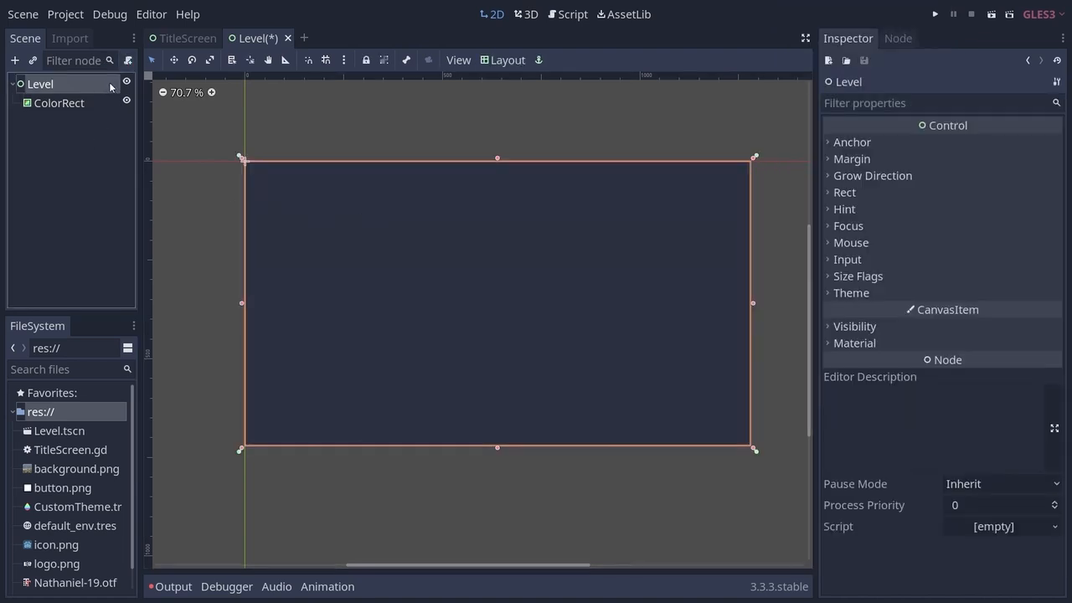
pyautogui.click(14, 61)
pyautogui.write('center')
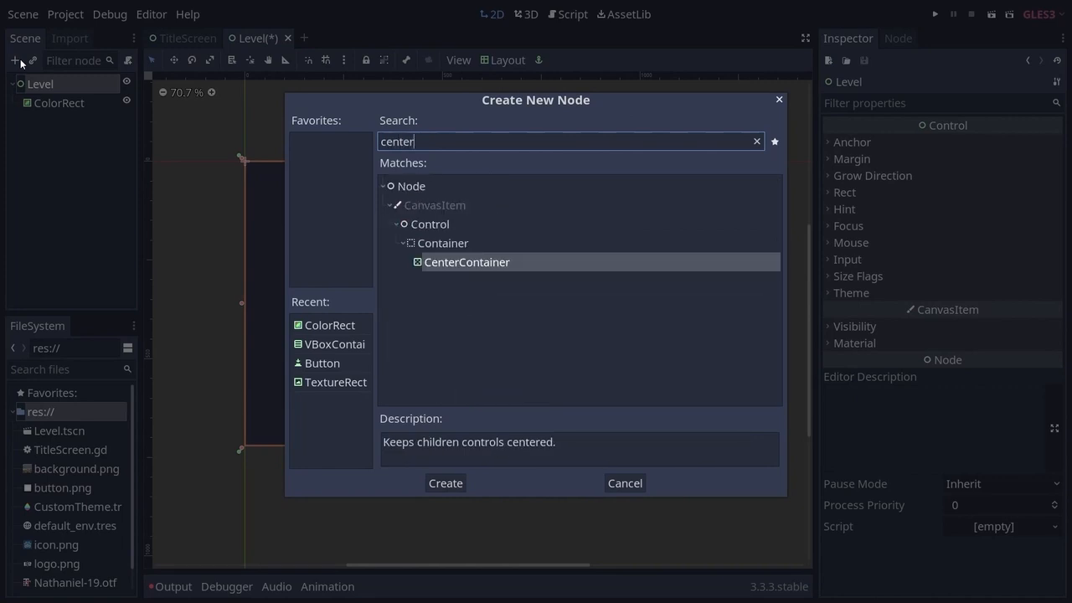
pyautogui.doubleClick(467, 262)
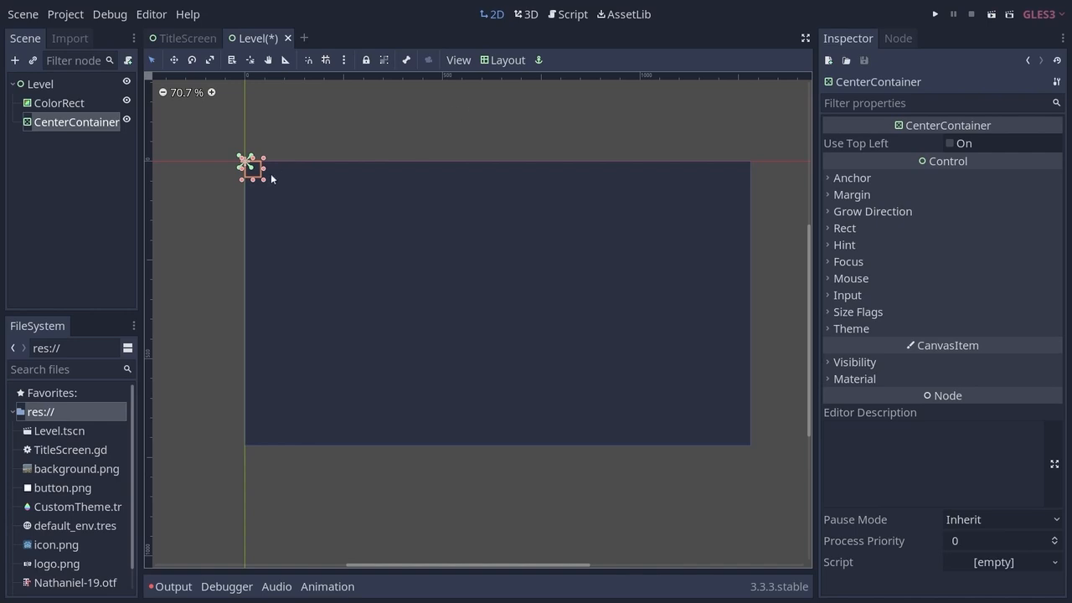
pyautogui.click(512, 60)
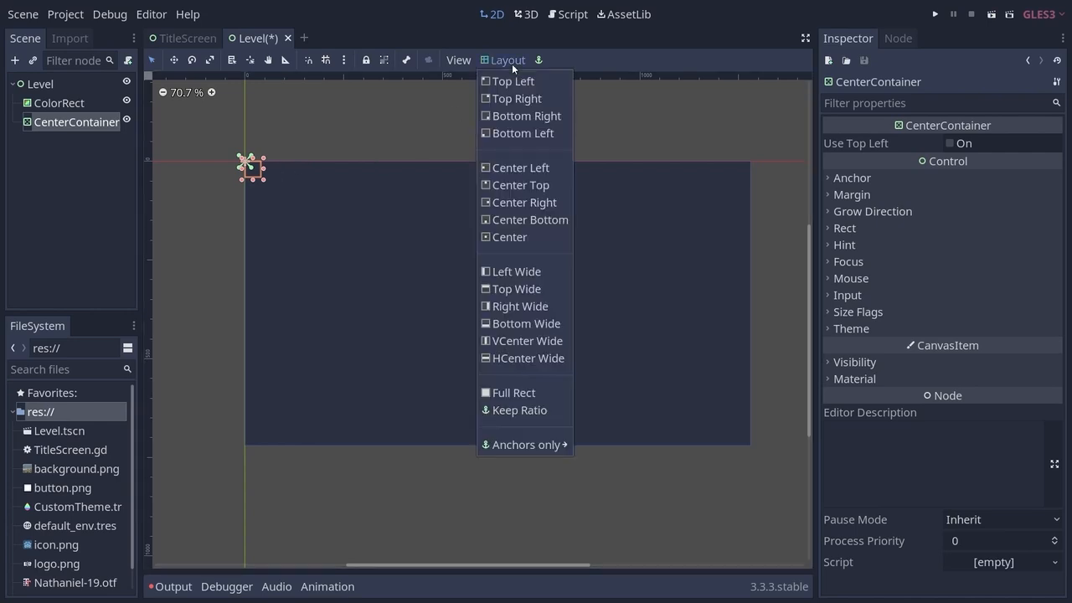
pyautogui.click(525, 393)
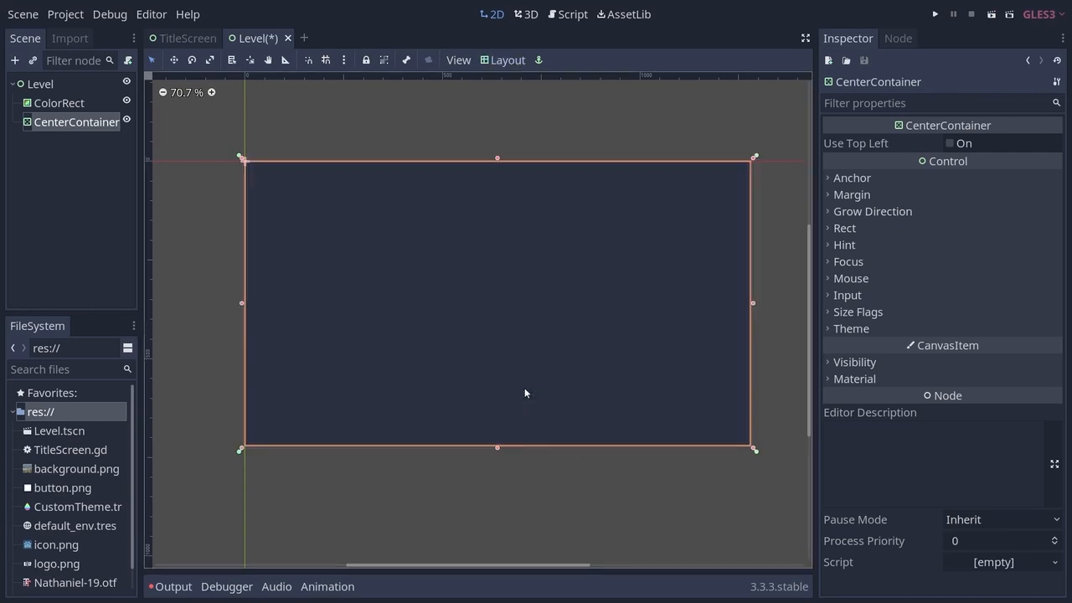
# Step: Add a Label node inside the CenterContainer and set its text to "Level"
pyautogui.click(87, 124)
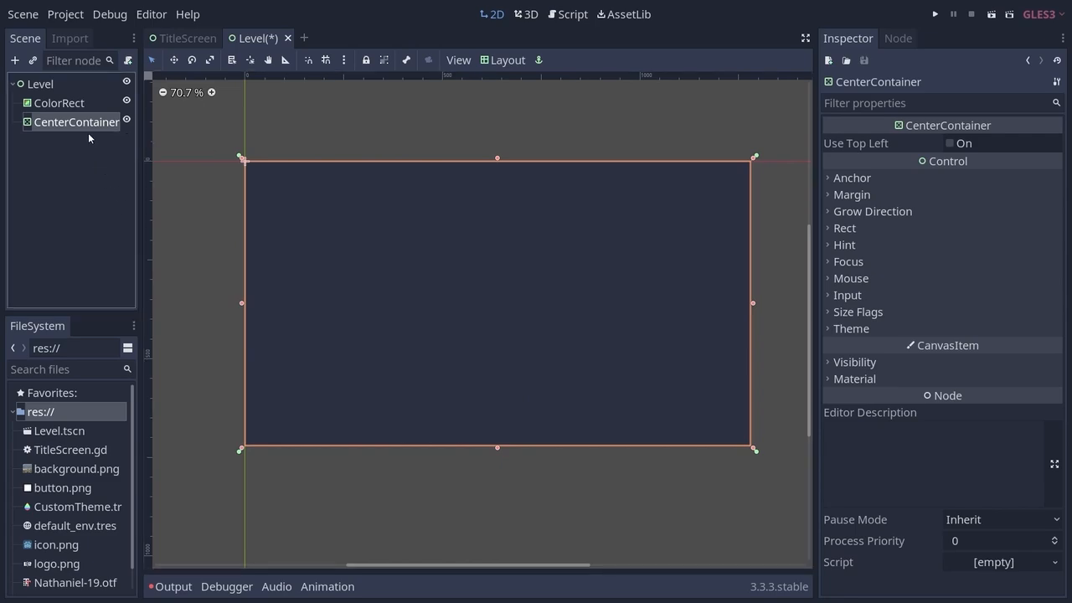
pyautogui.hotkey('ctrl', 'a')
pyautogui.write('label')
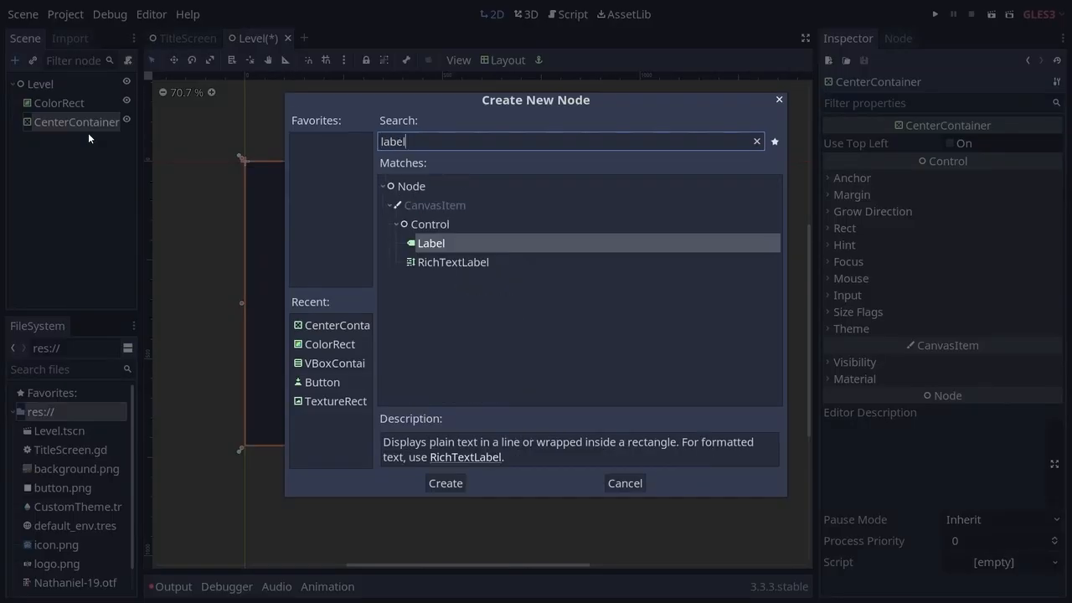
pyautogui.click(446, 245)
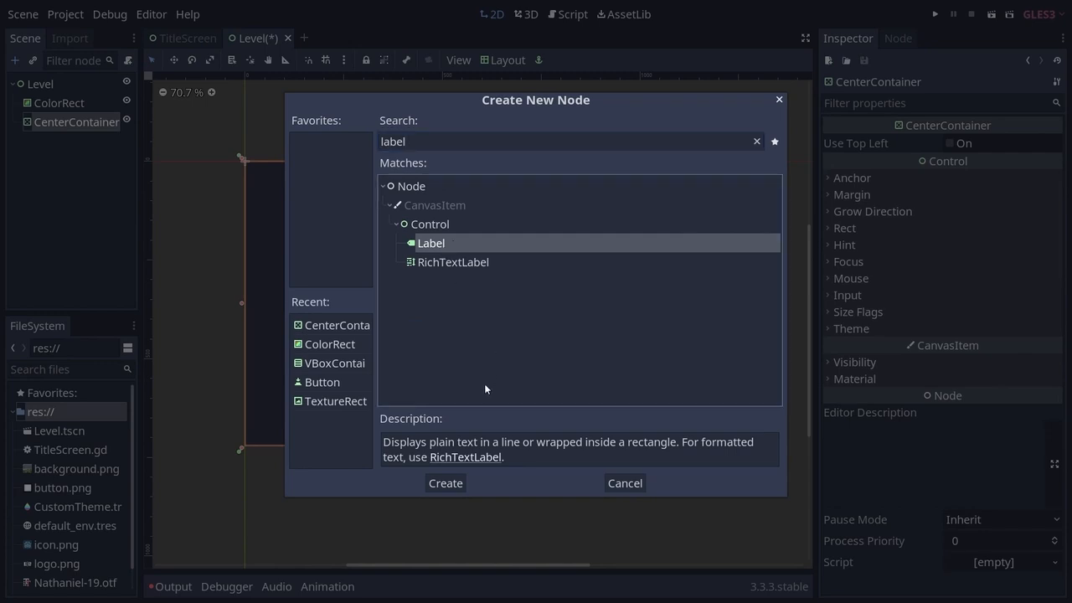
pyautogui.click(453, 483)
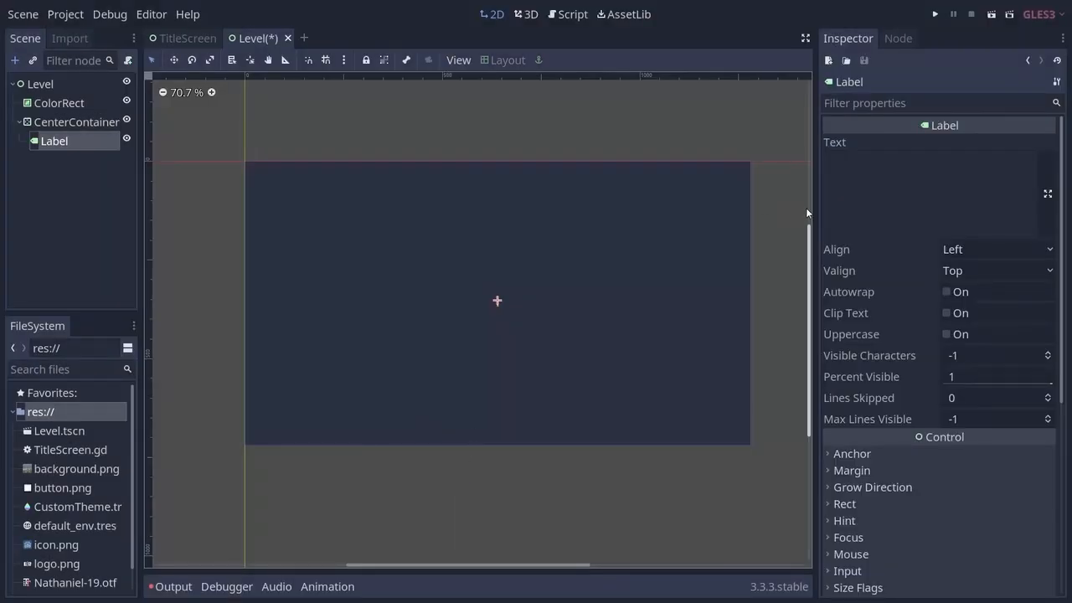
pyautogui.click(854, 185)
pyautogui.write('Level')
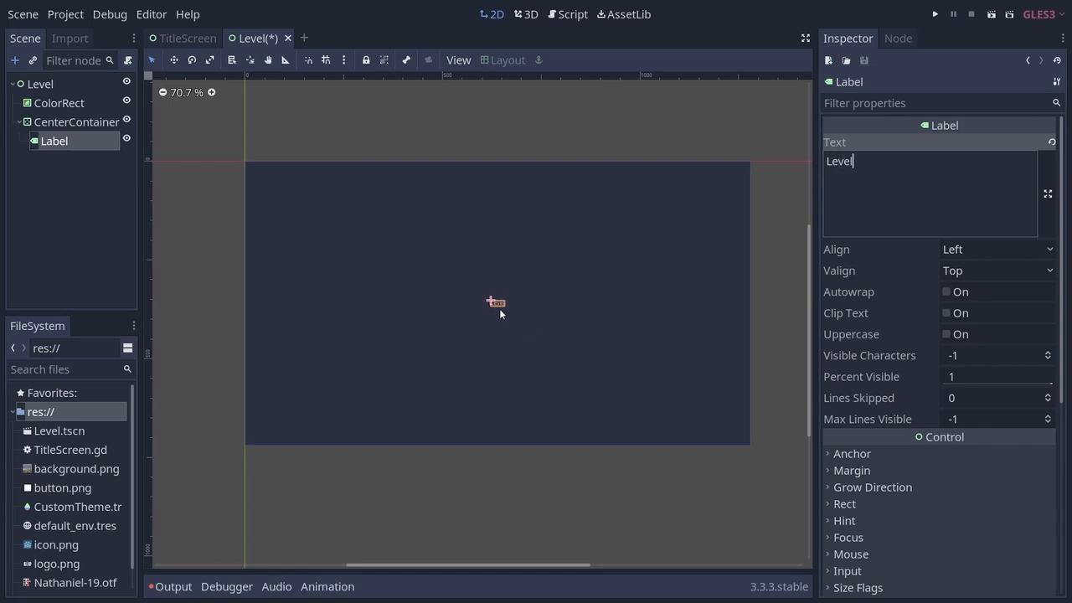
# Step: Assign the CustomTheme.tres resource as the theme of the Level root node
pyautogui.scroll(4, 501, 309)
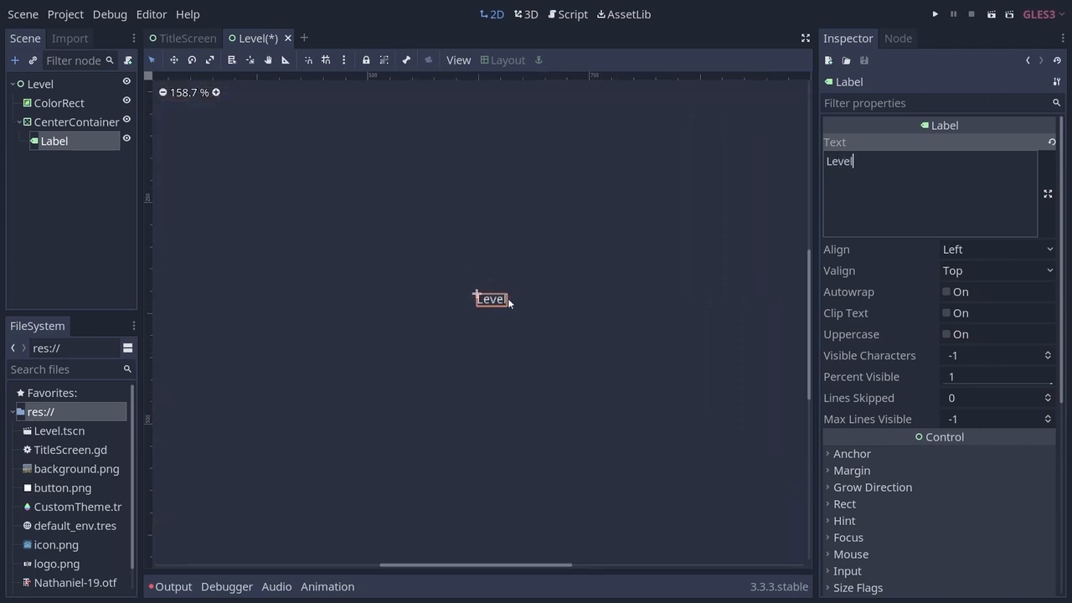
pyautogui.scroll(-3, 509, 306)
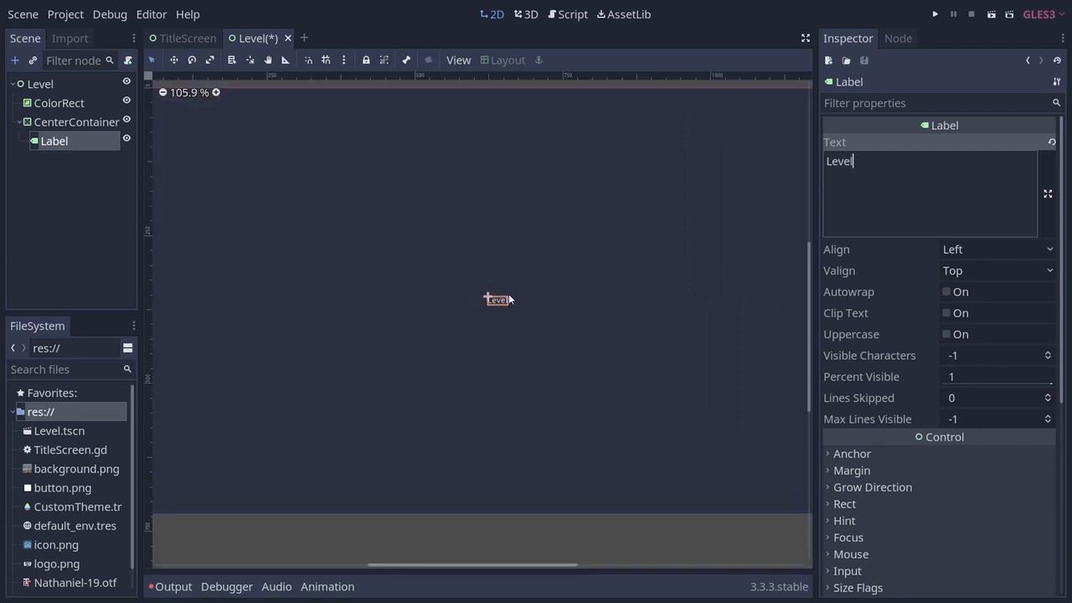
pyautogui.scroll(-2, 509, 299)
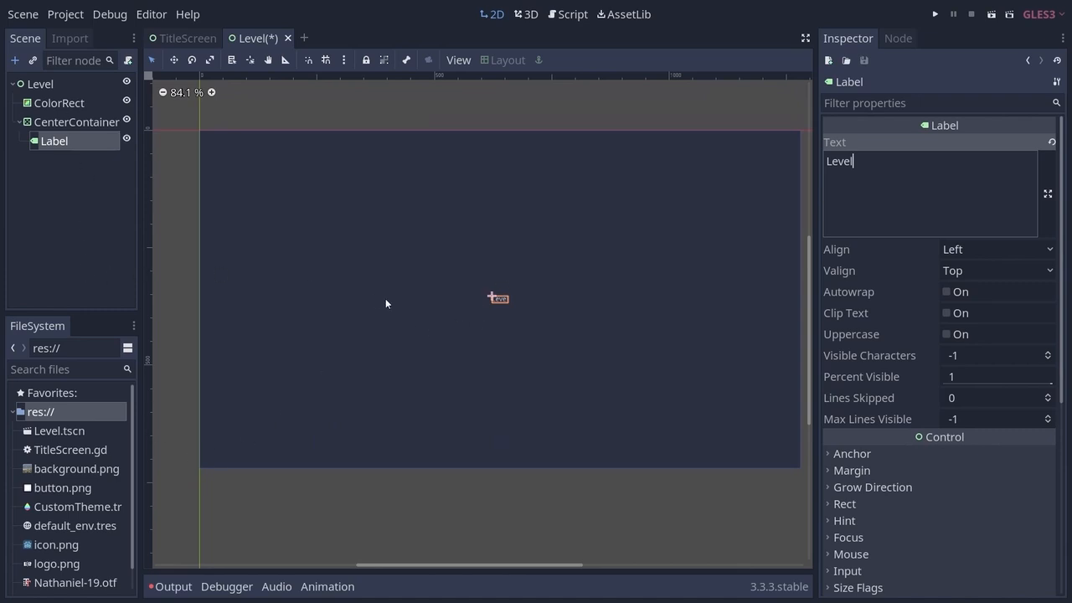
pyautogui.click(50, 85)
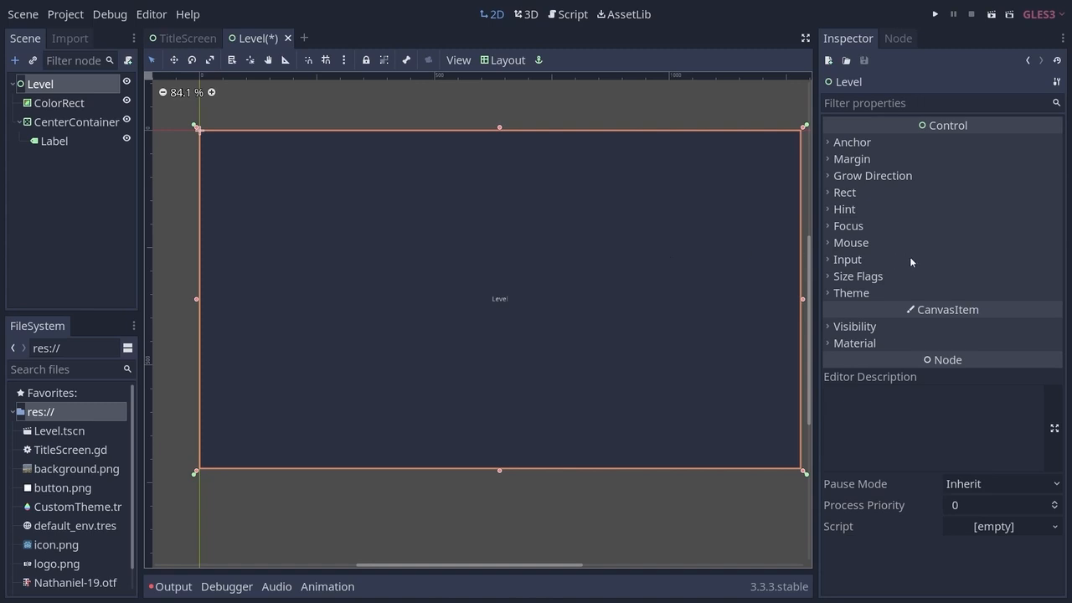
pyautogui.click(846, 293)
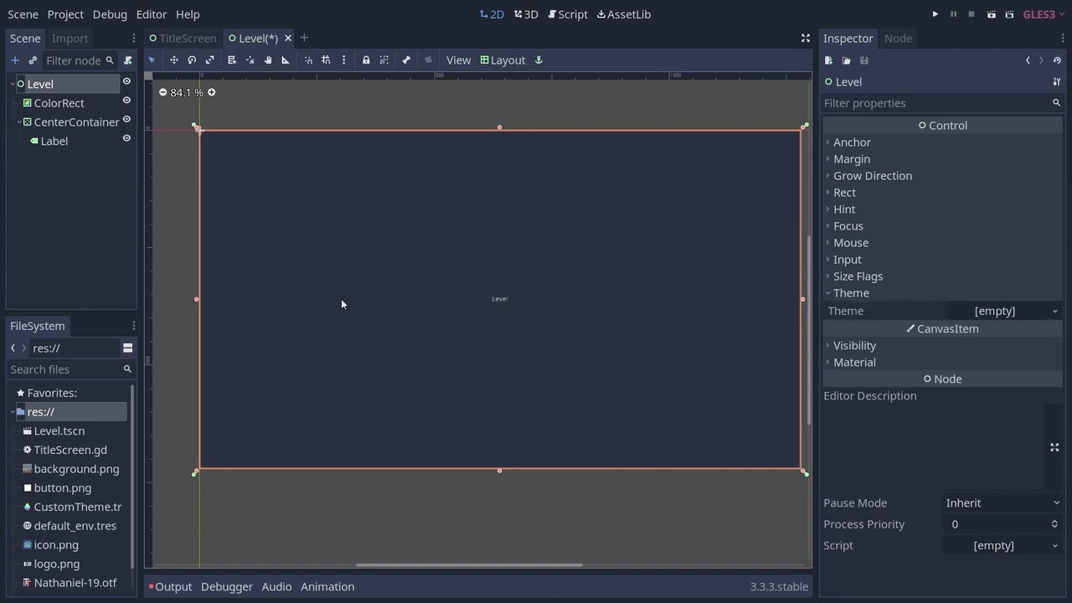
pyautogui.moveTo(77, 509); pyautogui.dragTo(965, 317)
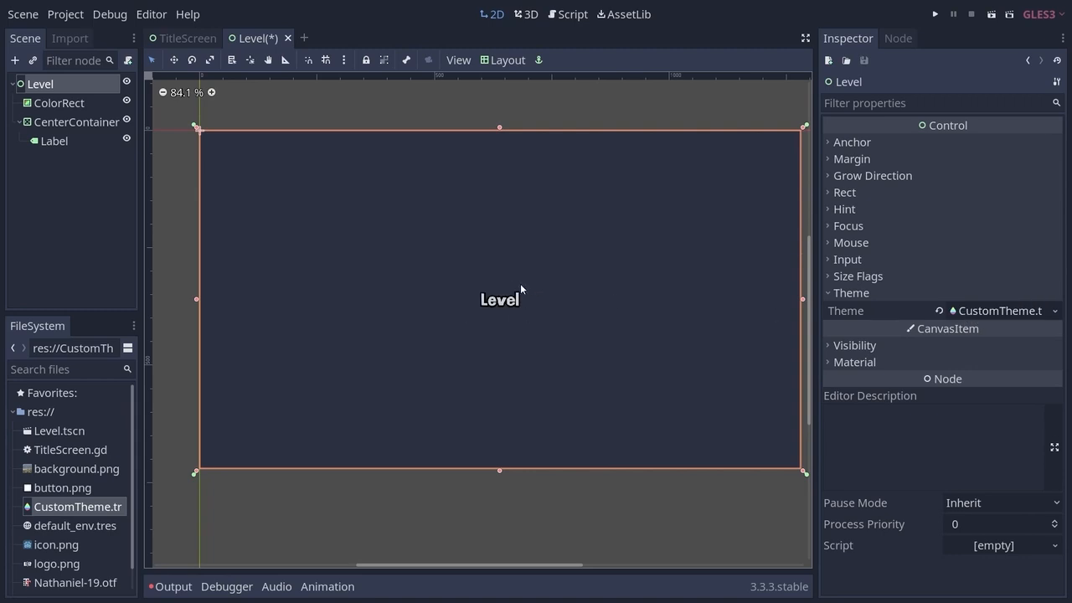
# Step: Add a VBoxContainer node under the CenterContainer and make the Label node its child
pyautogui.click(207, 203)
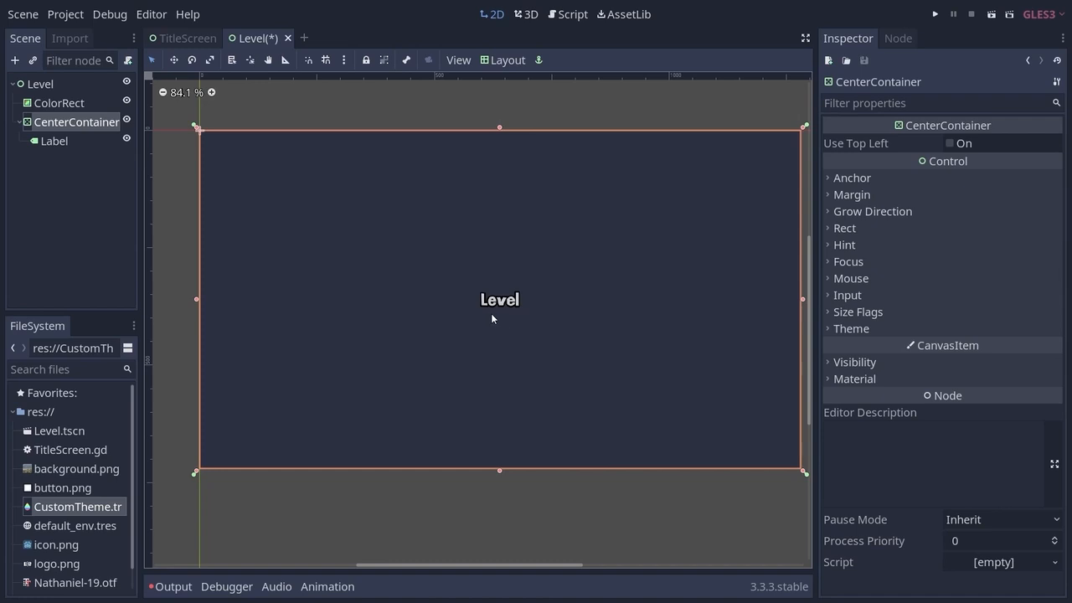
pyautogui.click(78, 125)
pyautogui.click(14, 61)
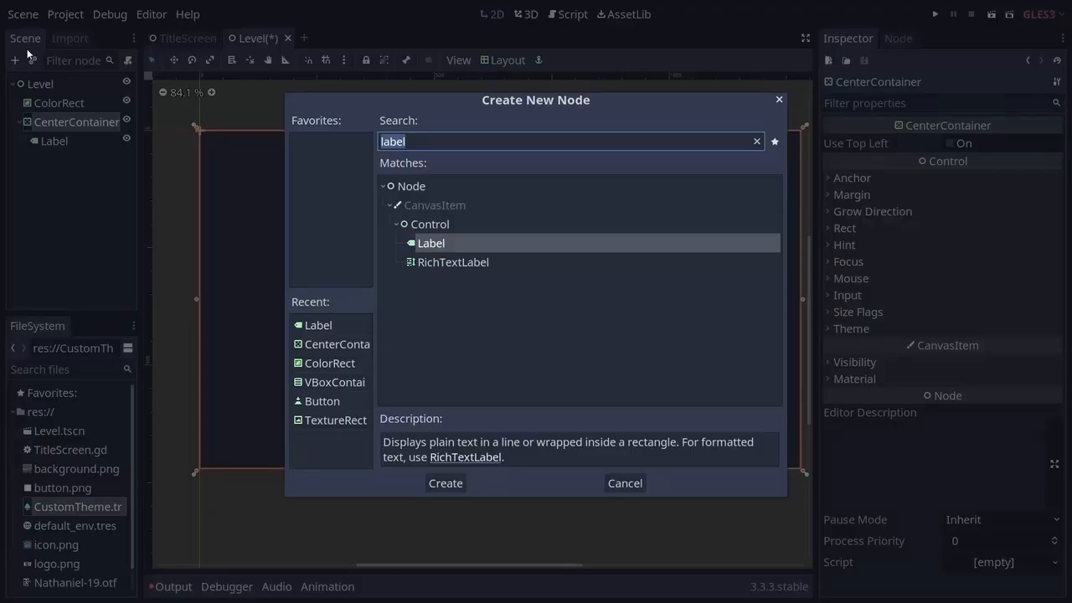
pyautogui.write('vbox')
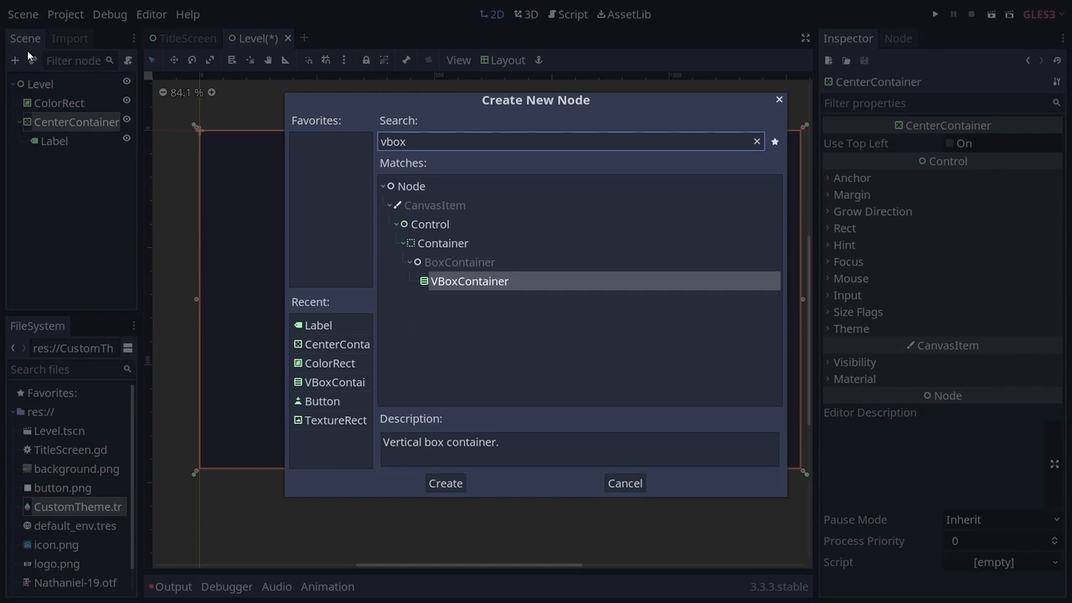
pyautogui.write('container')
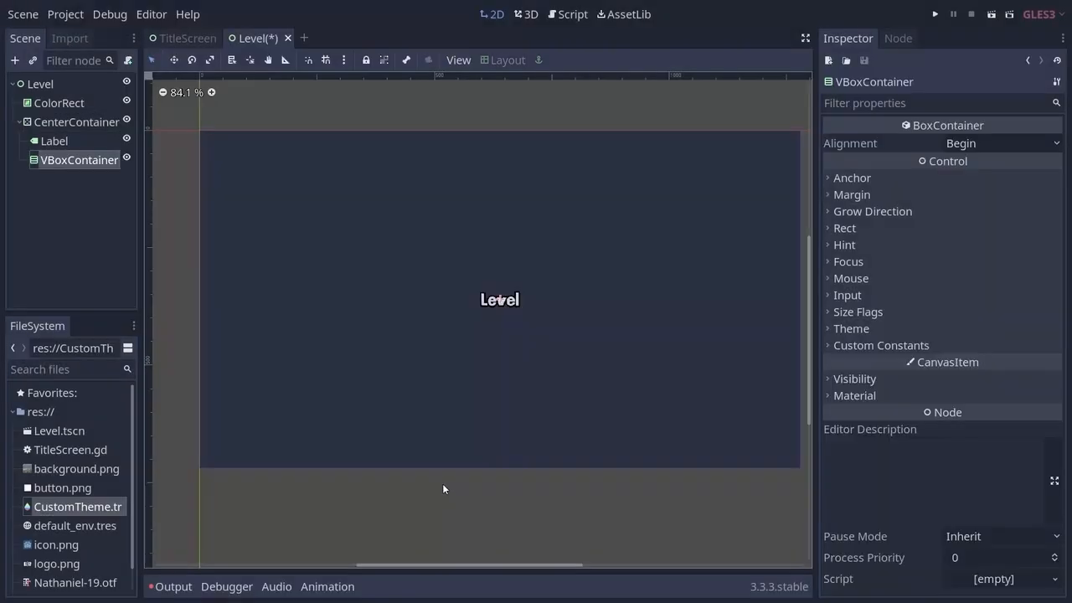
pyautogui.click(446, 484)
pyautogui.moveTo(62, 144)
pyautogui.mouseDown()
pyautogui.moveTo(67, 160)
pyautogui.moveTo(66, 149)
pyautogui.mouseUp()
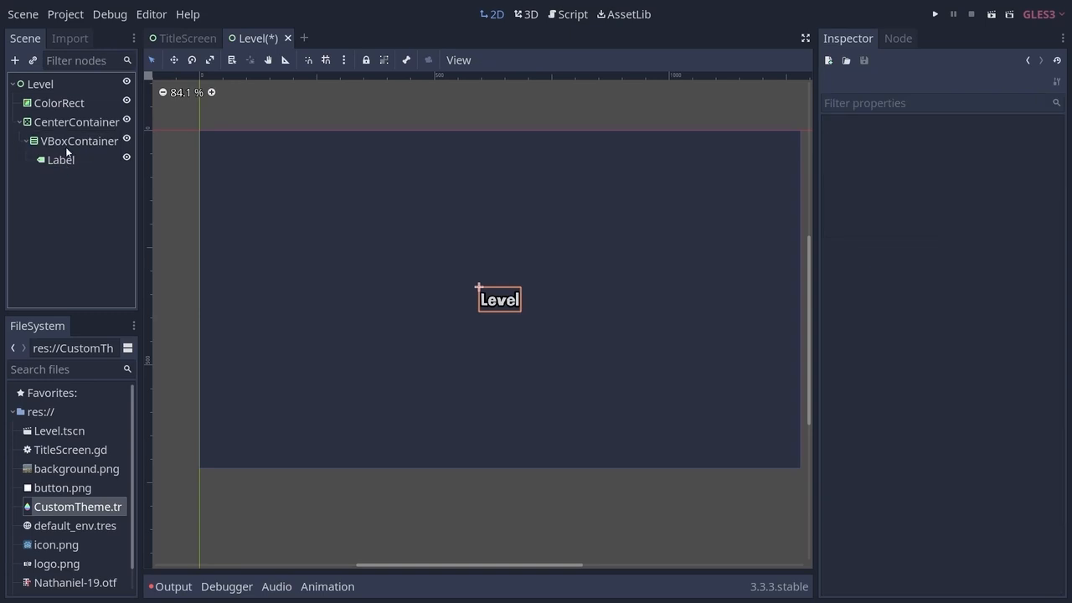
# Step: Add a Button node inside the VBoxContainer and rename it BackButton
pyautogui.click(67, 148)
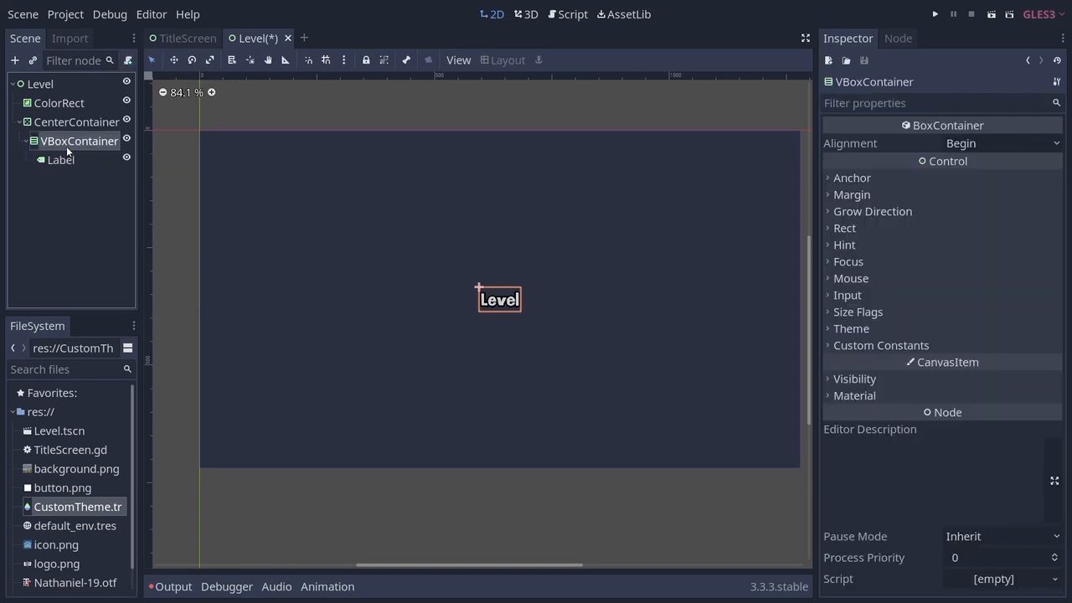
pyautogui.click(15, 60)
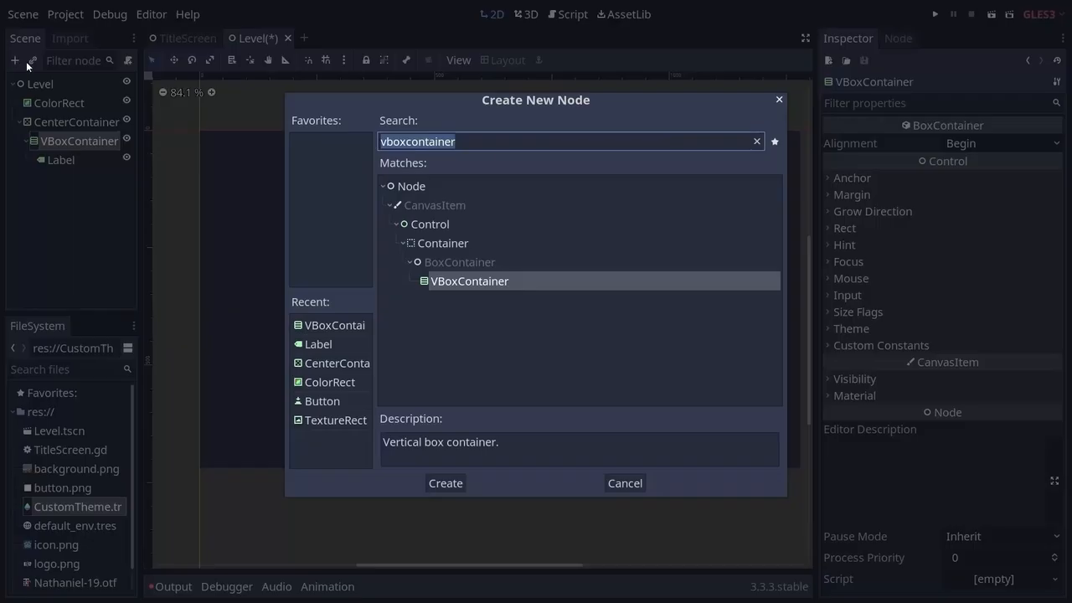
pyautogui.write('button')
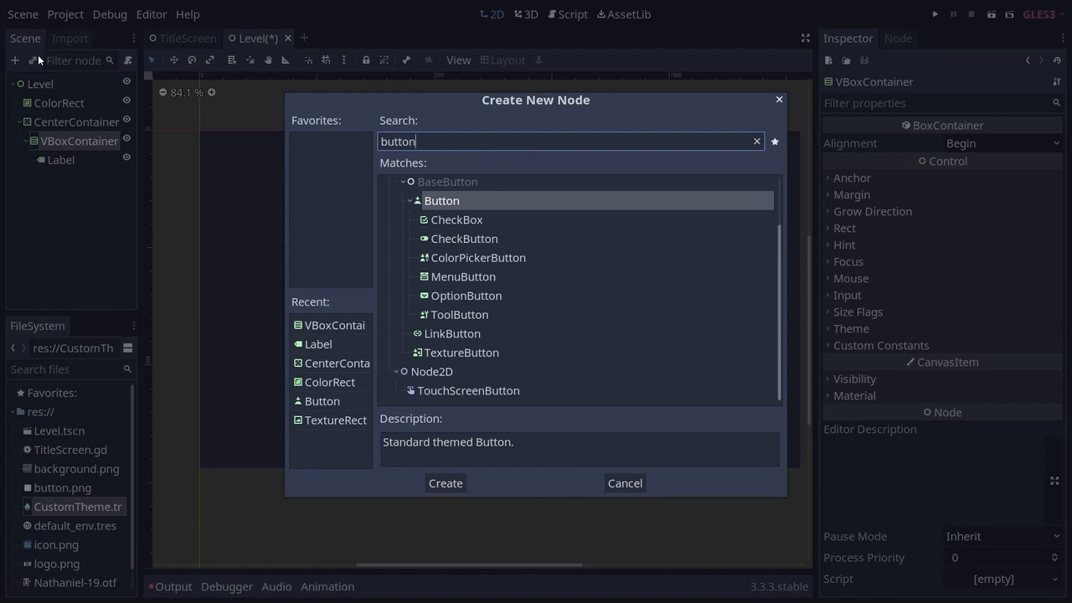
pyautogui.click(431, 204)
pyautogui.click(446, 484)
pyautogui.doubleClick(88, 180)
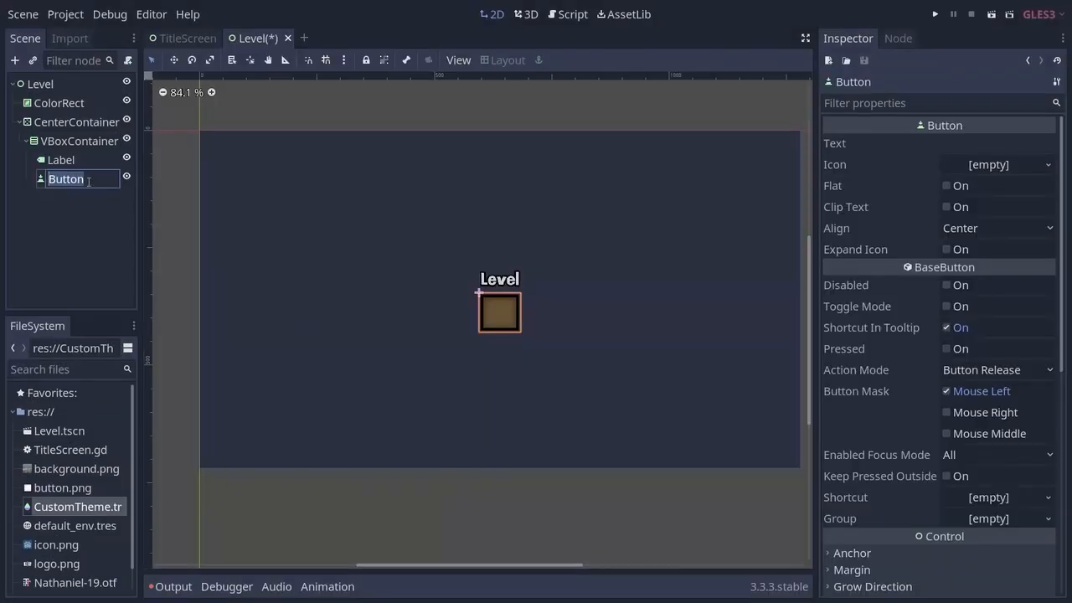
pyautogui.write('BackButton')
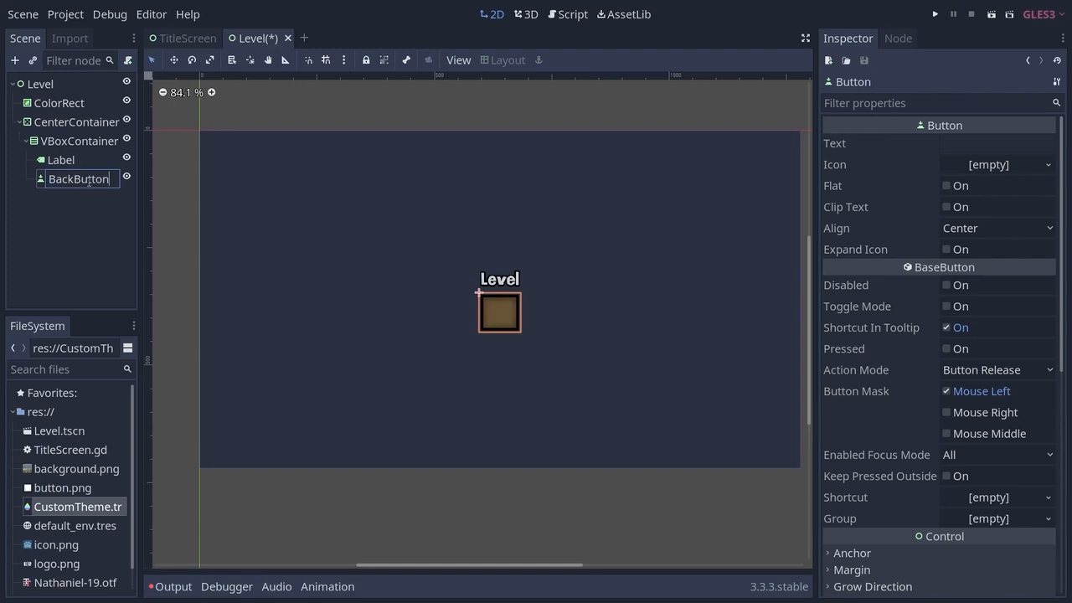
pyautogui.press('Return')
# Step: Set the BackButton's text to "Back" and its minimum width to 300
pyautogui.click(944, 144)
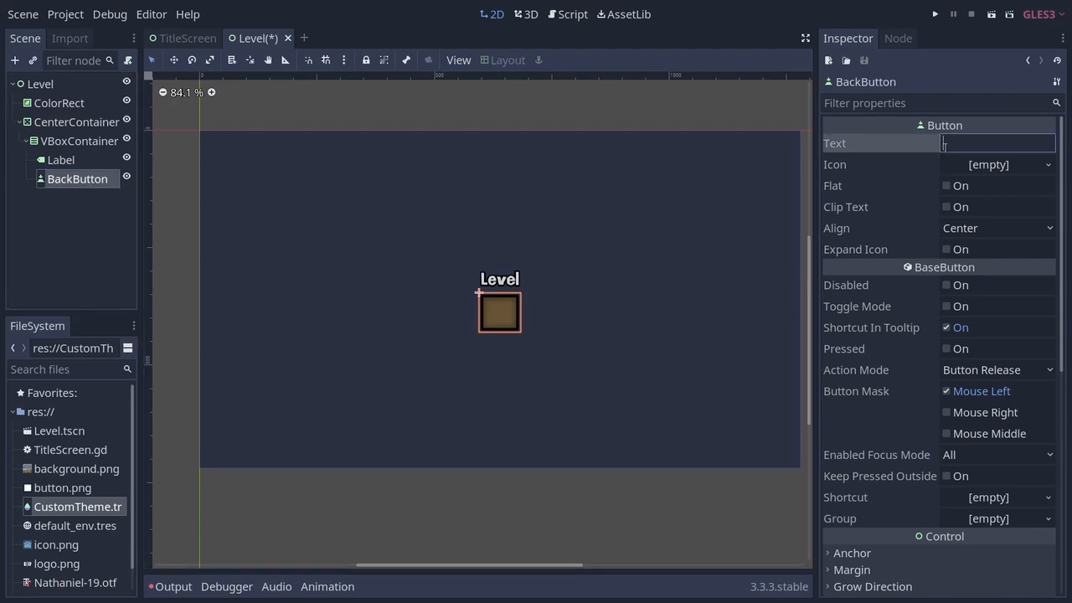
pyautogui.write('Back')
pyautogui.scroll(-6, 866, 195)
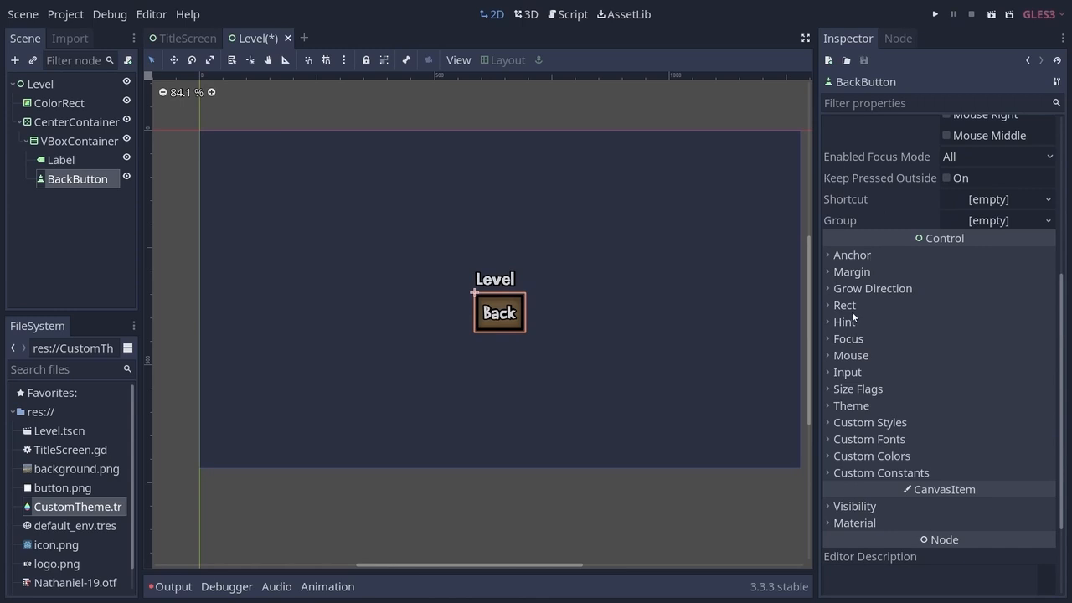
pyautogui.click(846, 305)
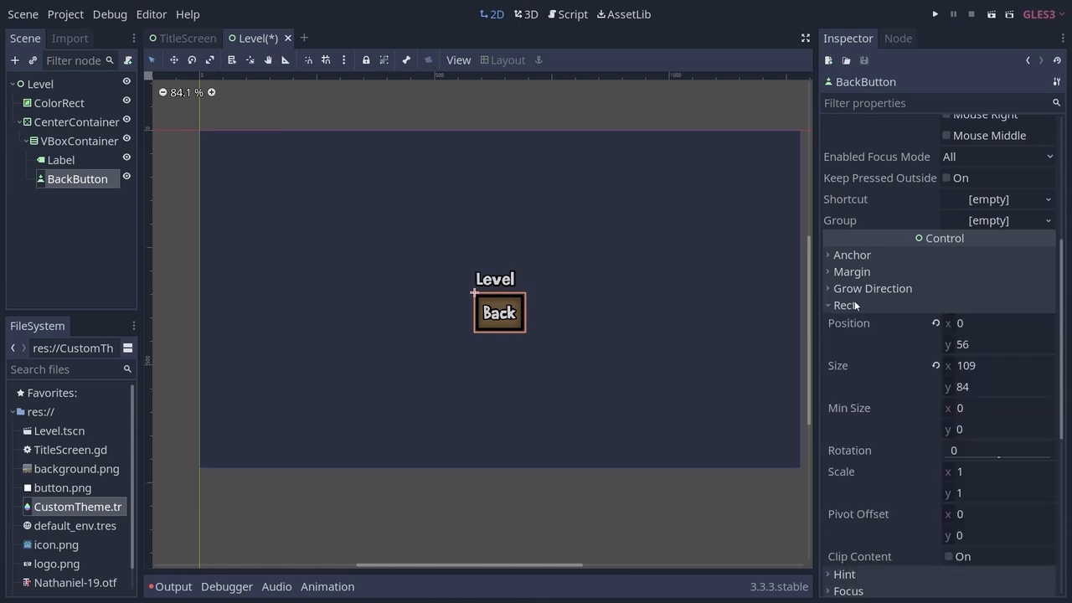
pyautogui.click(964, 409)
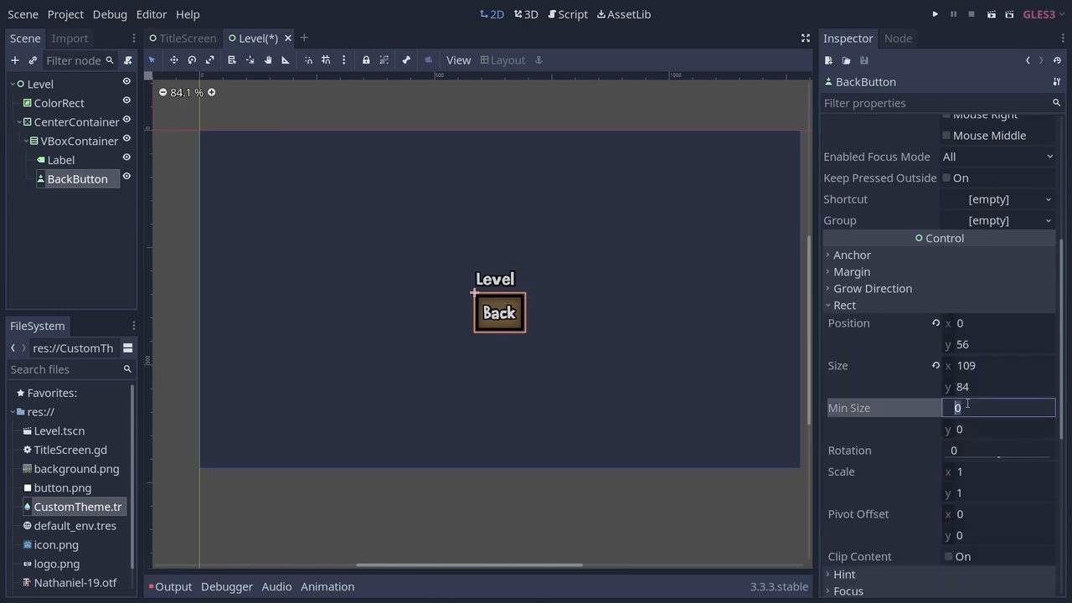
pyautogui.write('300')
pyautogui.press('Return')
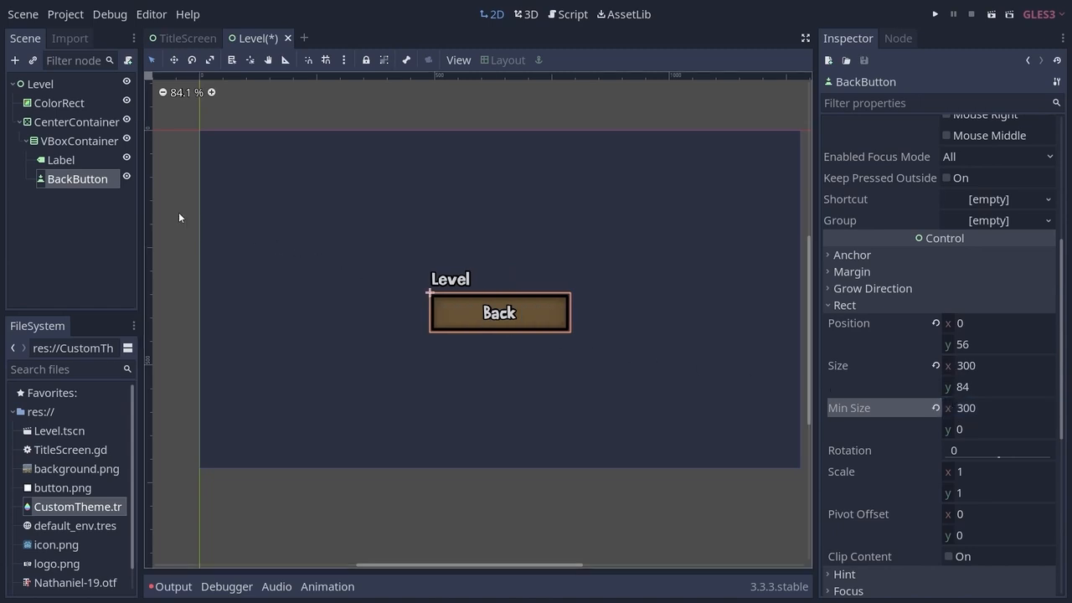
# Step: Set the horizontal alignment of the "Level" Label node to Center
pyautogui.click(61, 160)
pyautogui.click(872, 203)
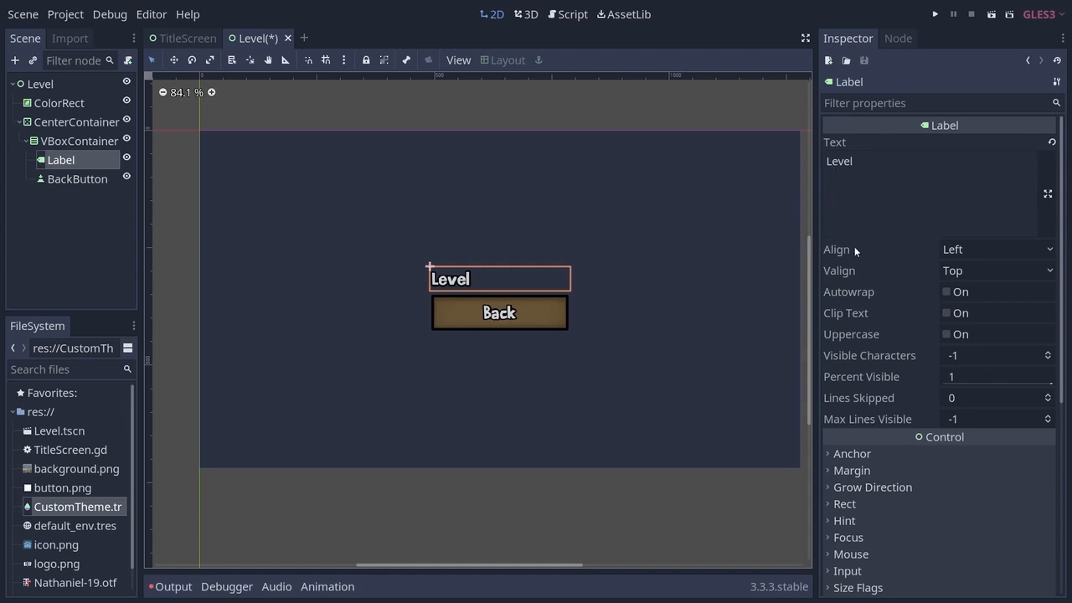
pyautogui.click(990, 247)
pyautogui.click(978, 288)
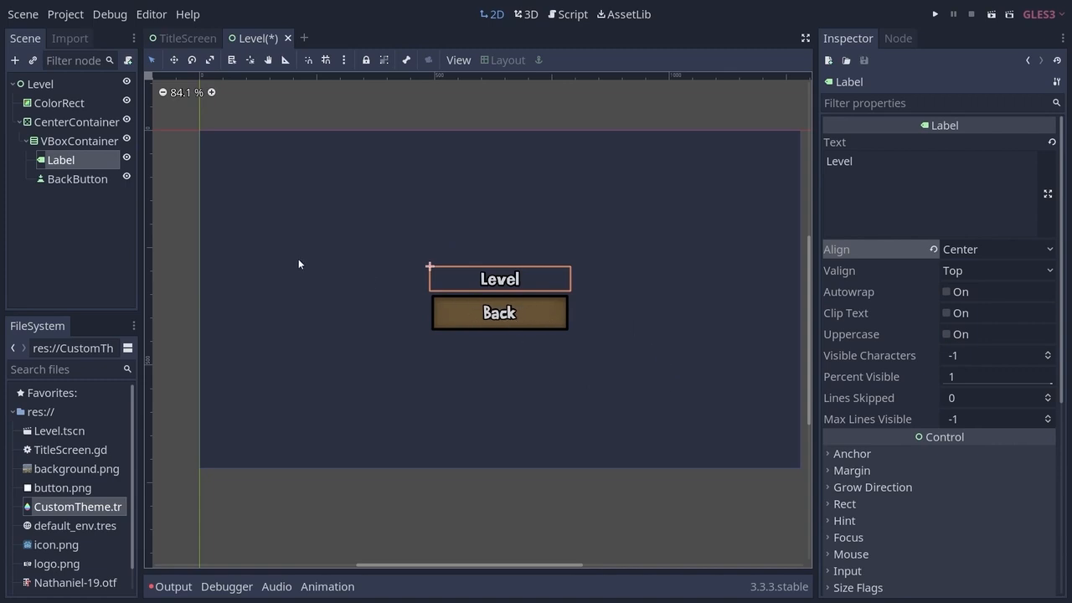
# Step: Attach a new GDScript to the BackButton node, saved at res://BackButton.gd with the Empty template
pyautogui.click(88, 180)
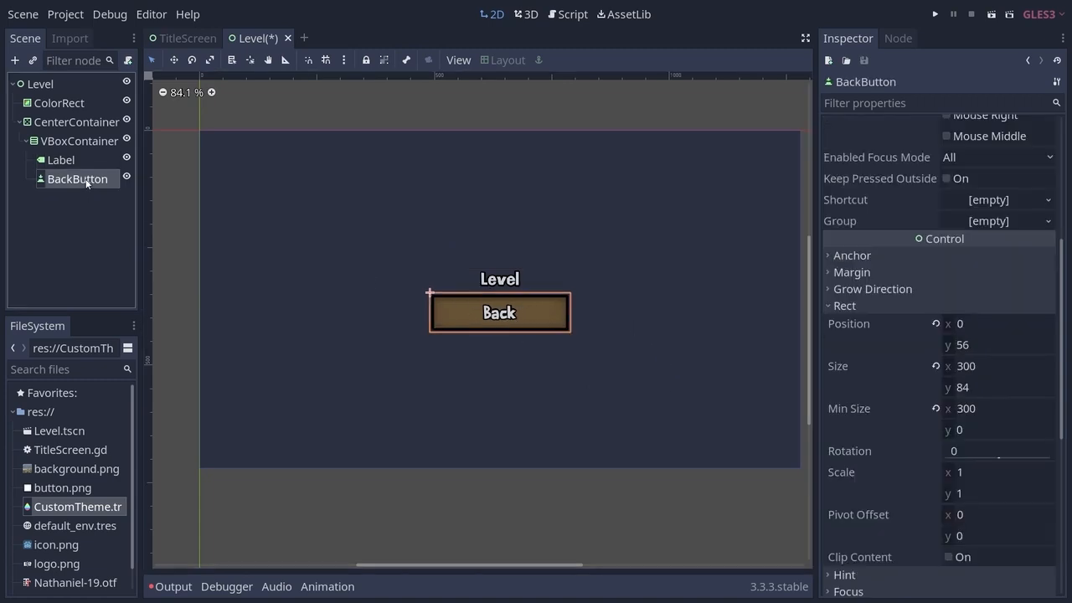
pyautogui.click(127, 63)
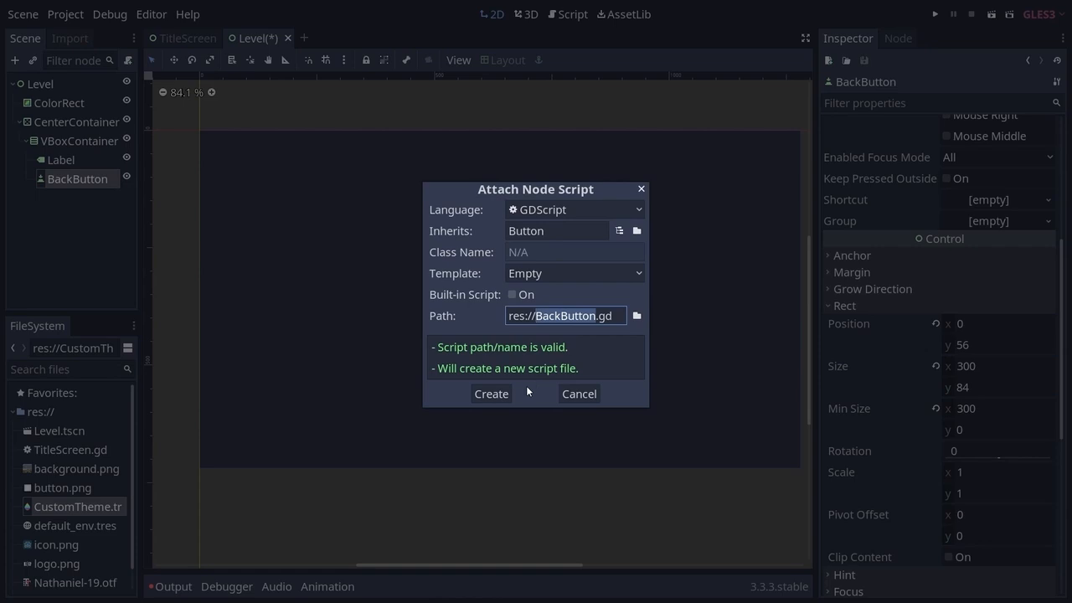
pyautogui.click(492, 394)
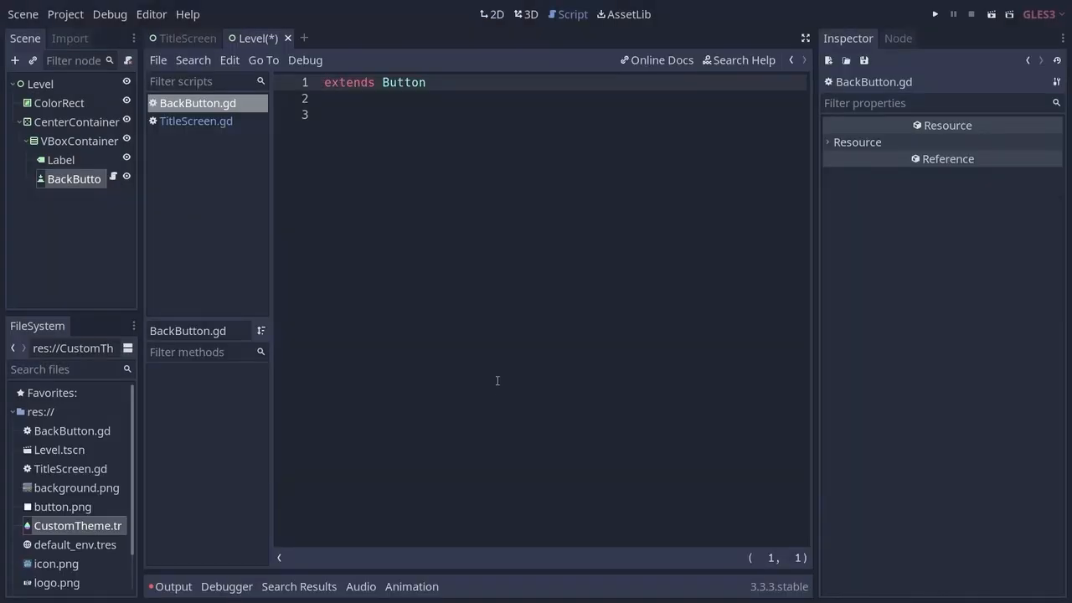
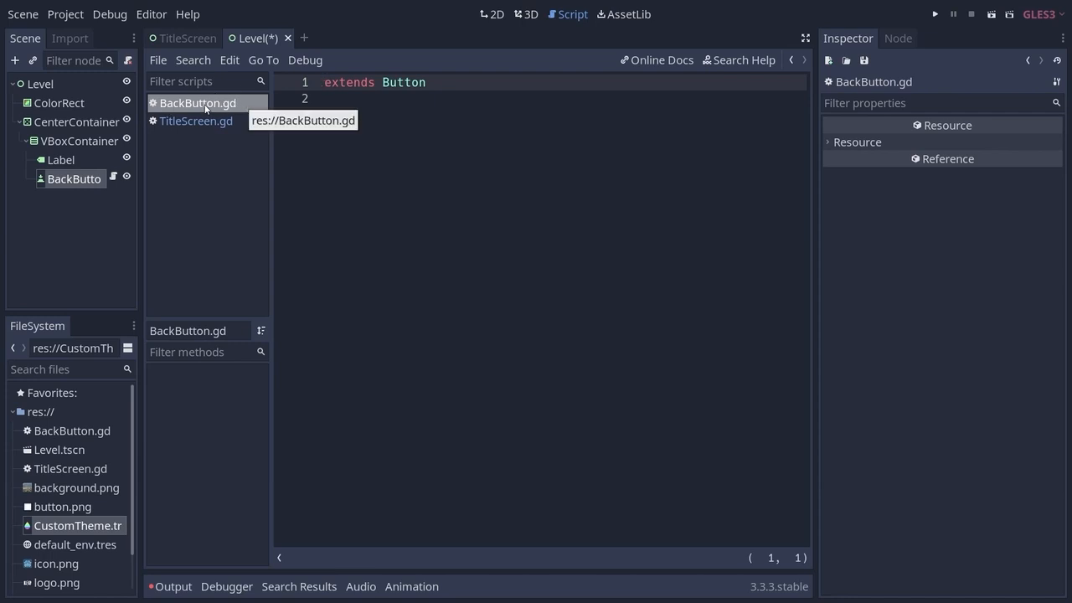
# Step: Connect the BackButton's pressed() signal to a _on_BackButton_pressed method in its own script
pyautogui.click(88, 181)
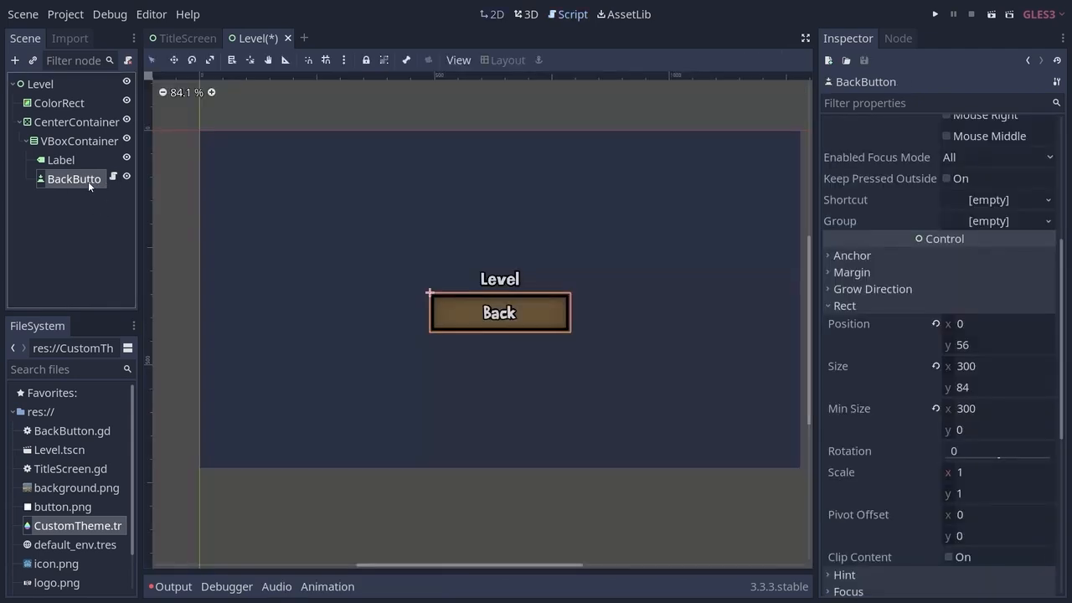
pyautogui.click(898, 40)
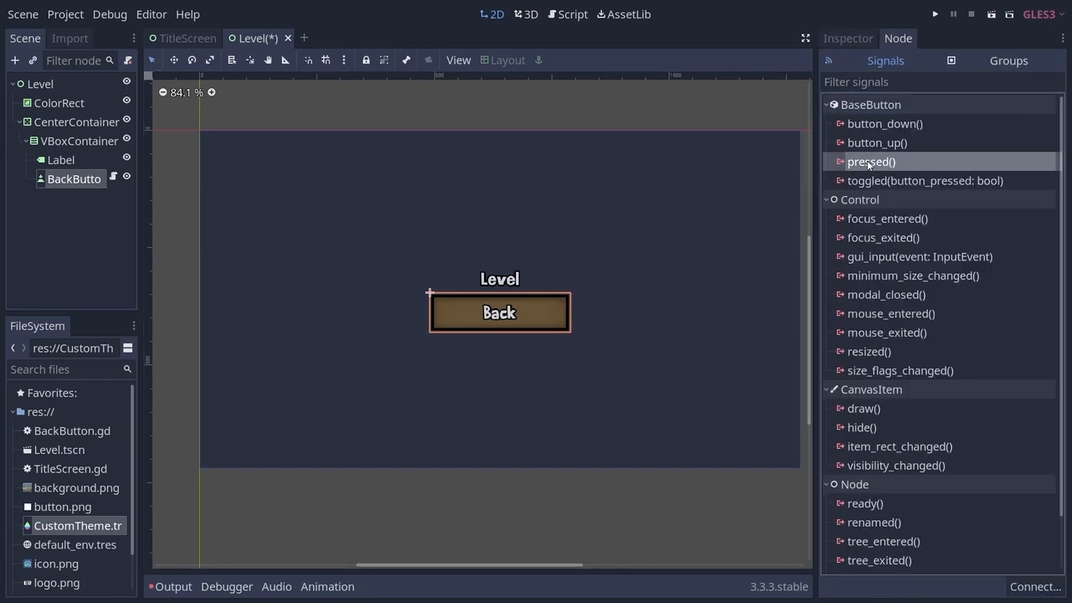
pyautogui.click(1046, 587)
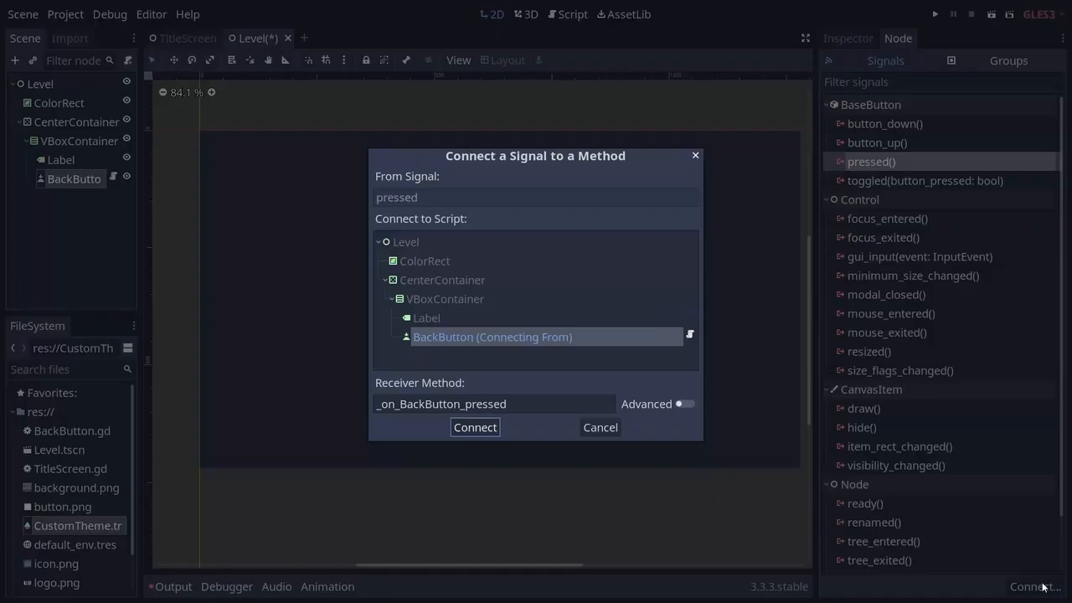
pyautogui.click(484, 338)
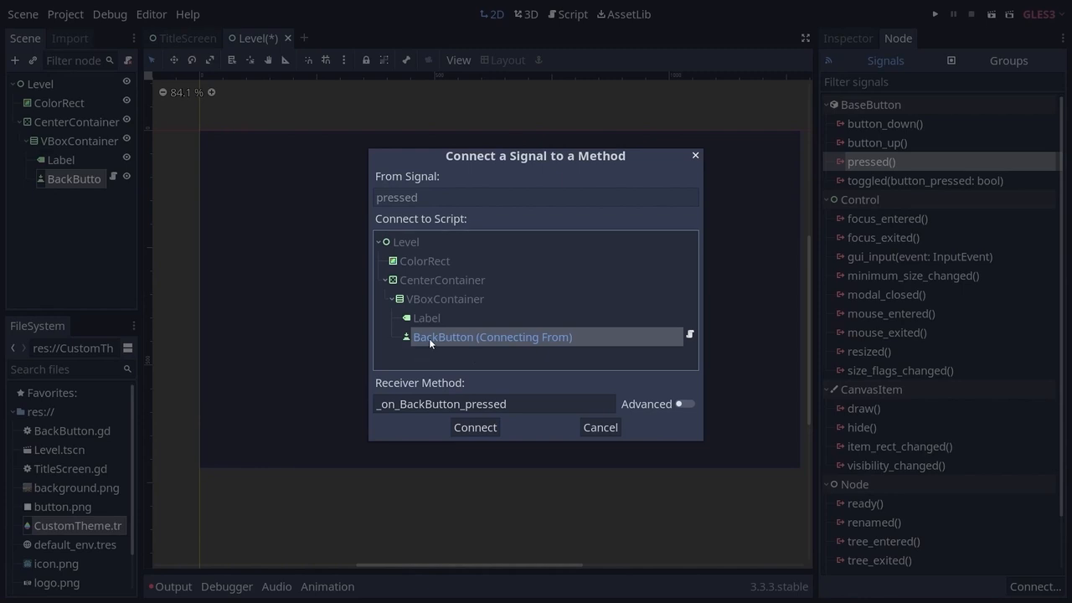
pyautogui.click(466, 428)
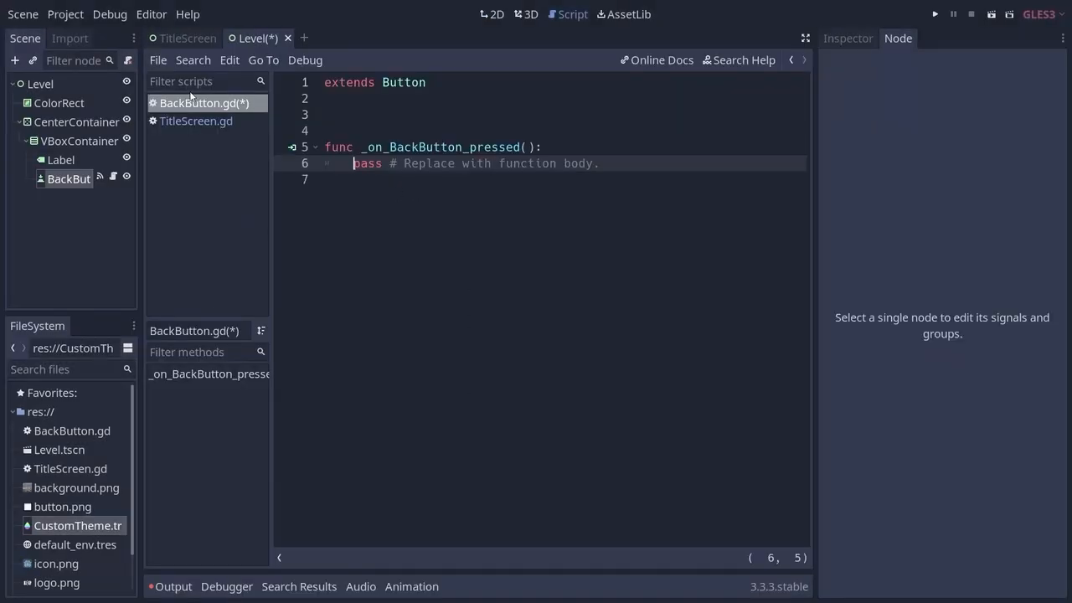
# Step: Save the BackButton.gd script and the Level scene
pyautogui.click(159, 60)
pyautogui.click(184, 180)
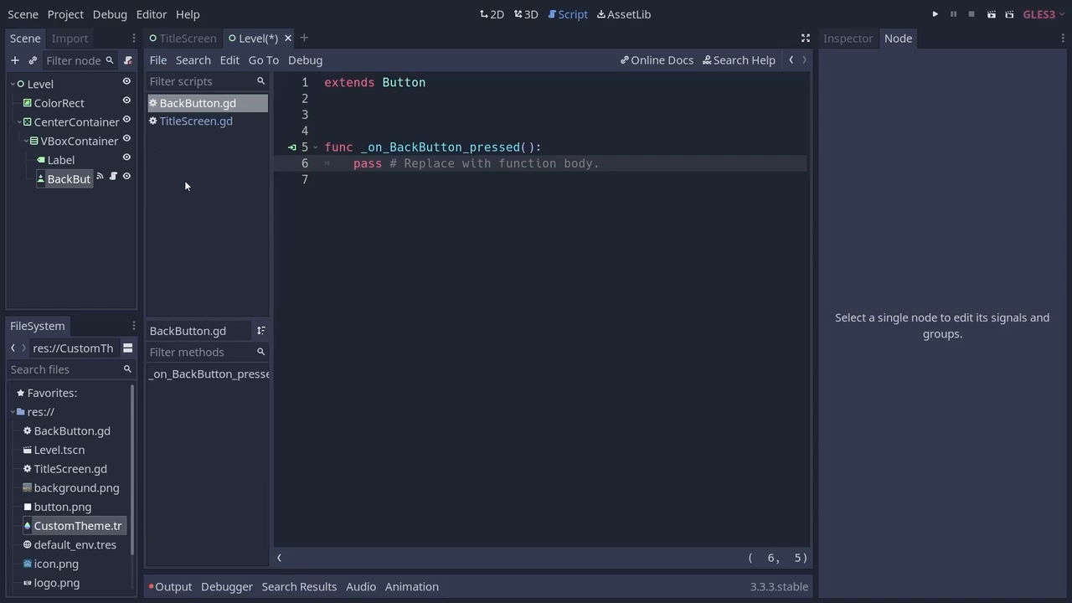
pyautogui.click(24, 14)
pyautogui.click(42, 139)
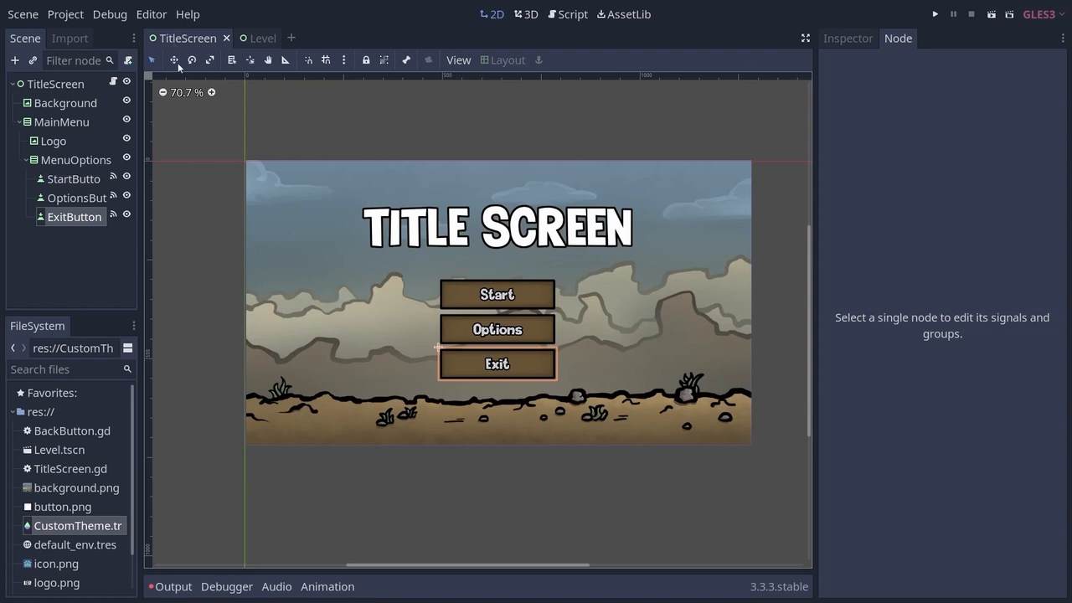
pyautogui.click(260, 38)
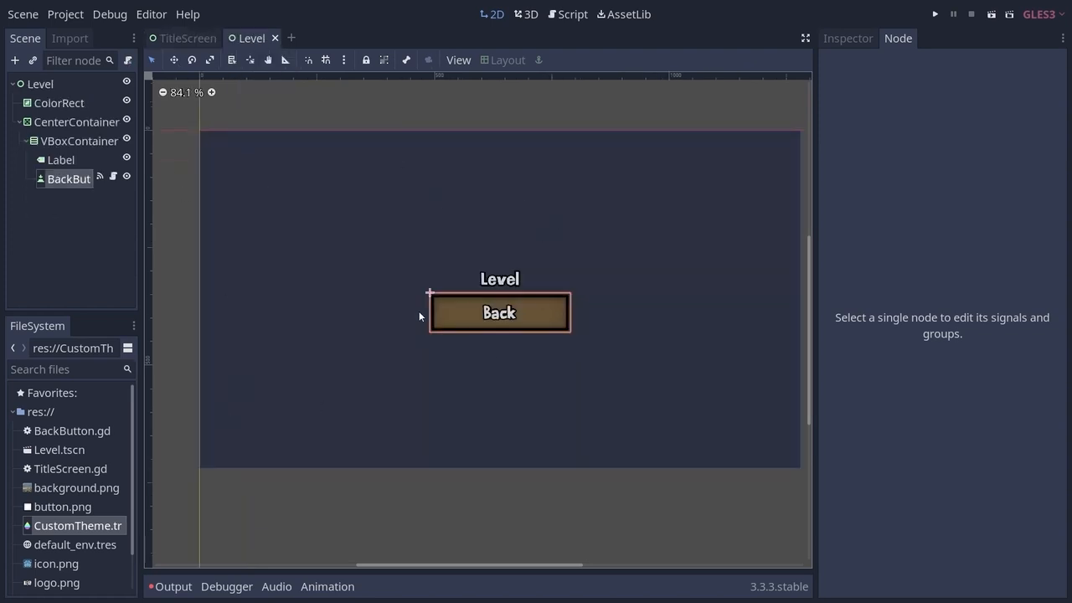
pyautogui.click(187, 38)
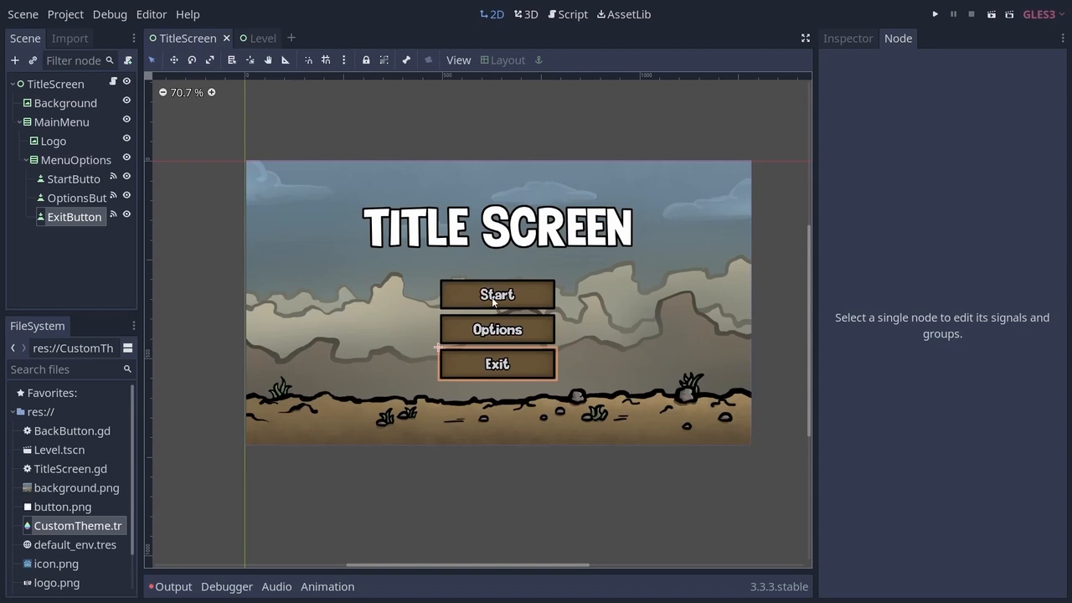
# Step: In the Level scene's BackButton.gd, replace the placeholder body of _on_BackButton_pressed() with a get_tree() call
pyautogui.click(260, 38)
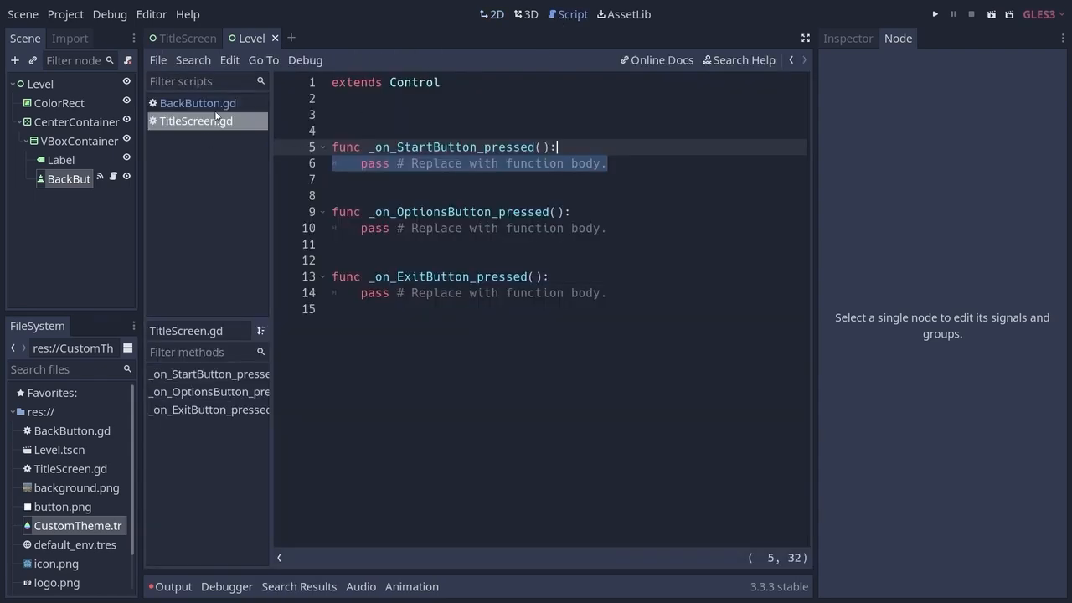
pyautogui.click(216, 104)
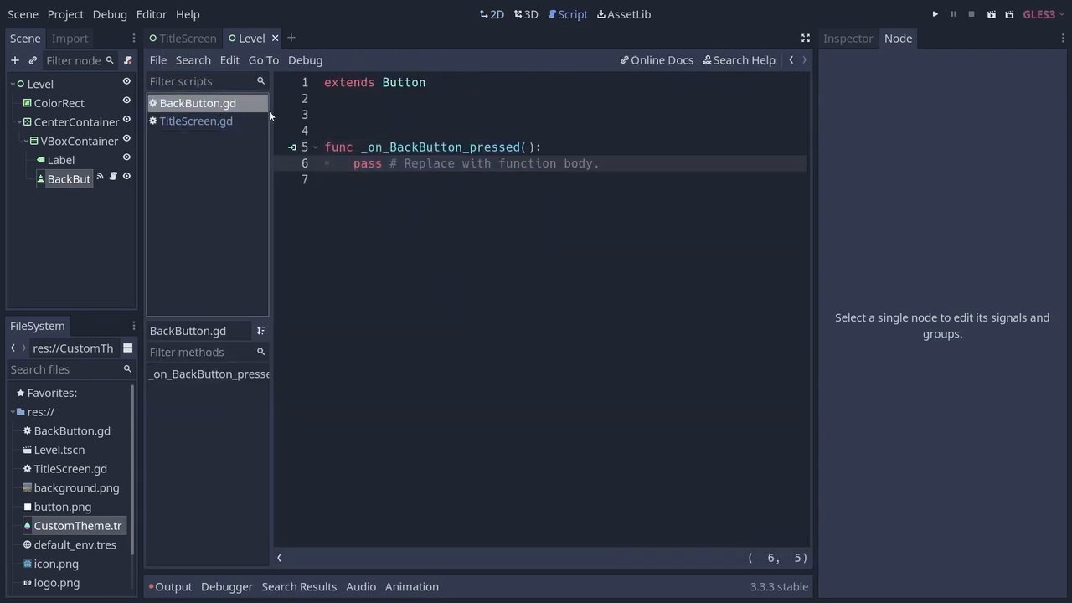
pyautogui.moveTo(353, 164); pyautogui.dragTo(616, 165)
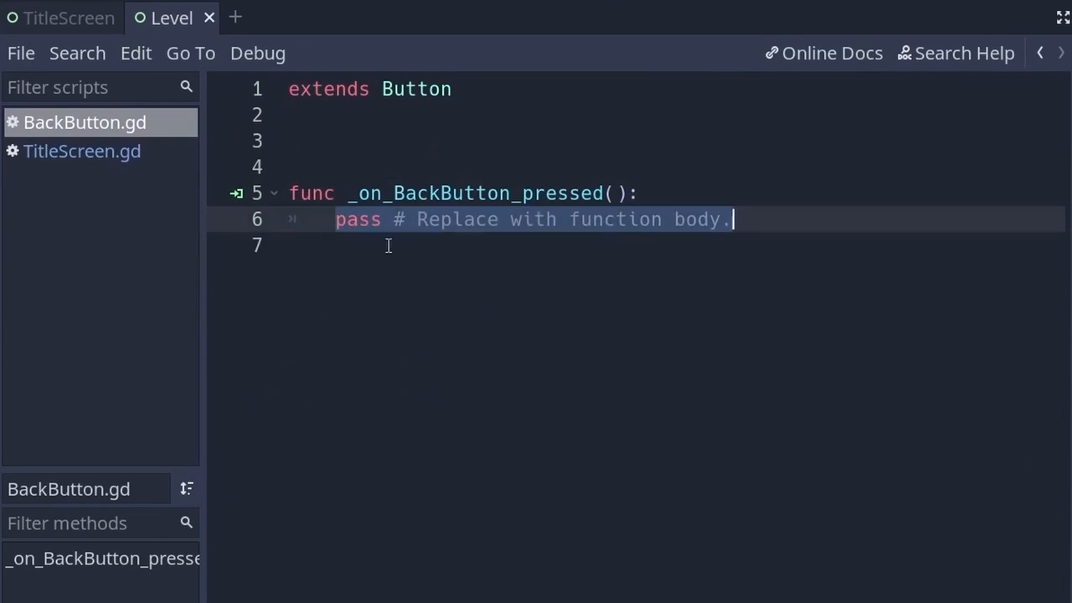
pyautogui.press('BackSpace')
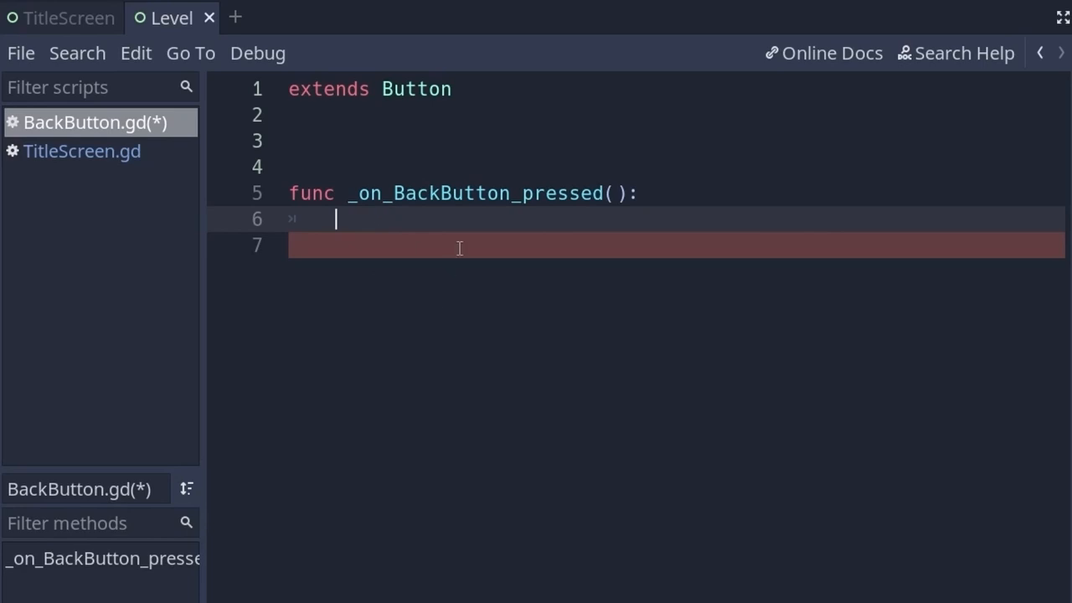
pyautogui.write('get_tree()')
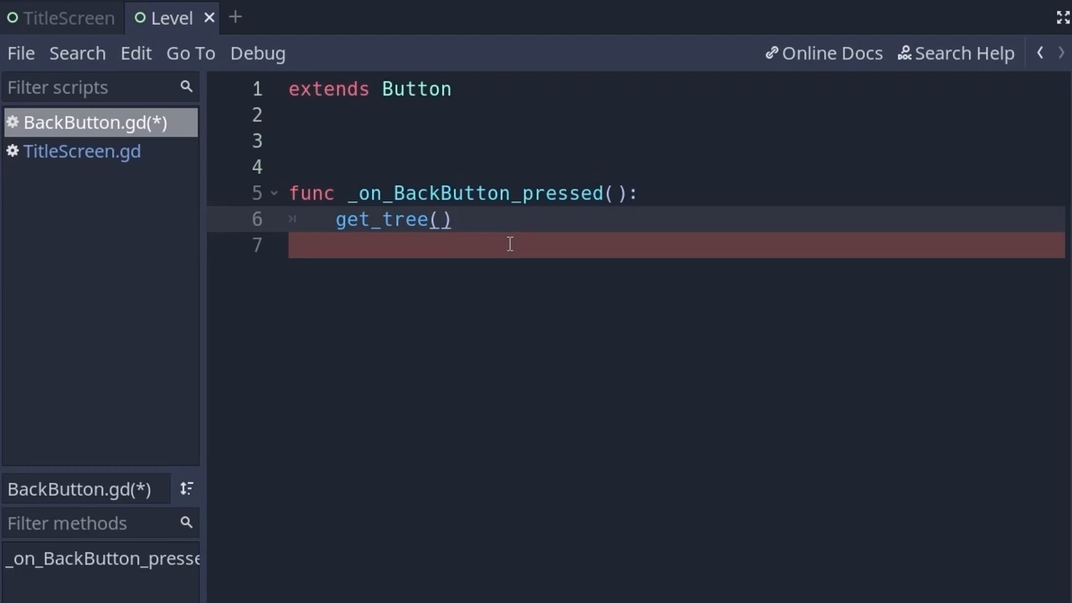
# Step: Review the get_tree() call and read its entry in the Node class documentation before returning to BackButton.gd
pyautogui.doubleClick(385, 221)
pyautogui.click(386, 234)
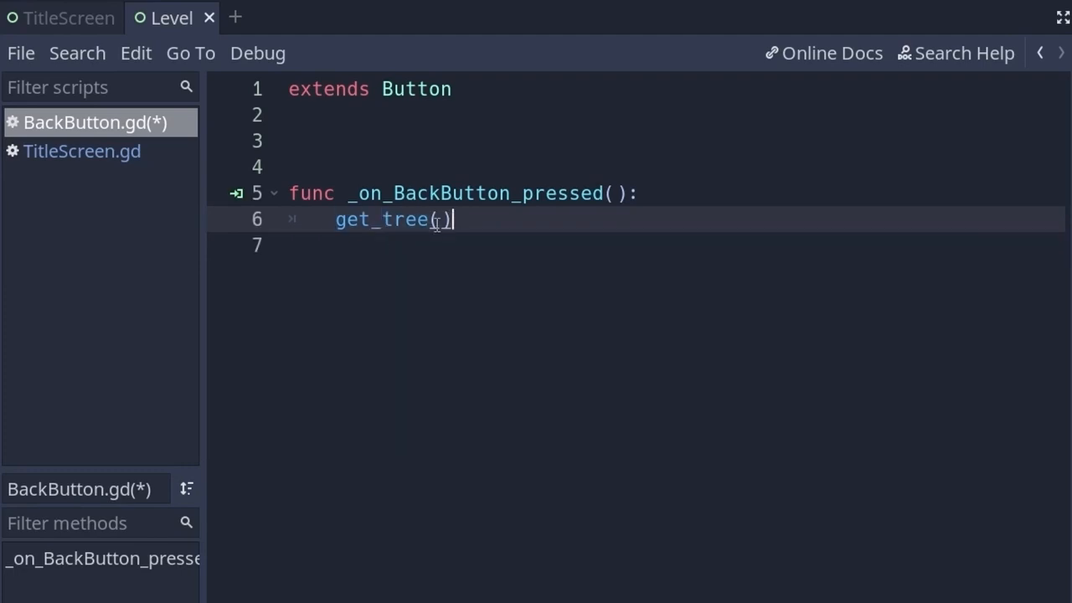
pyautogui.click(373, 221)
pyautogui.doubleClick(400, 223)
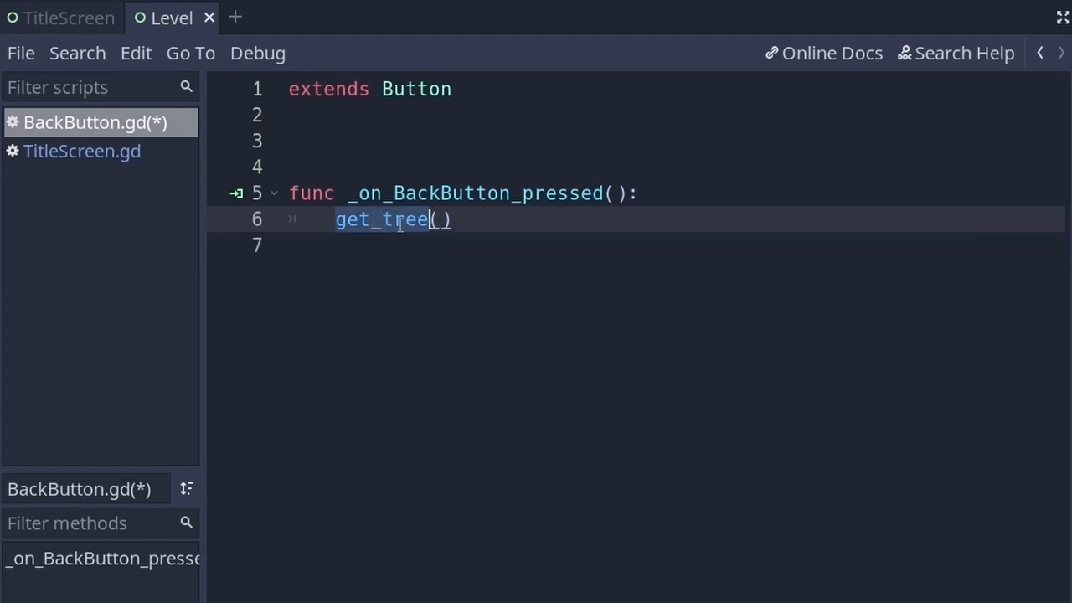
pyautogui.doubleClick(406, 88)
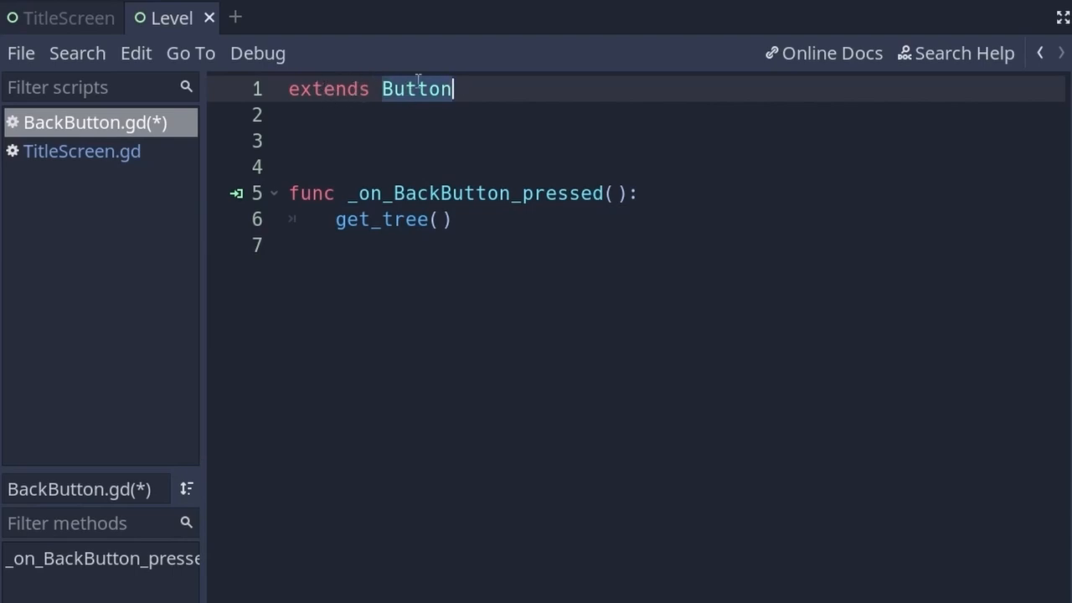
pyautogui.doubleClick(377, 220)
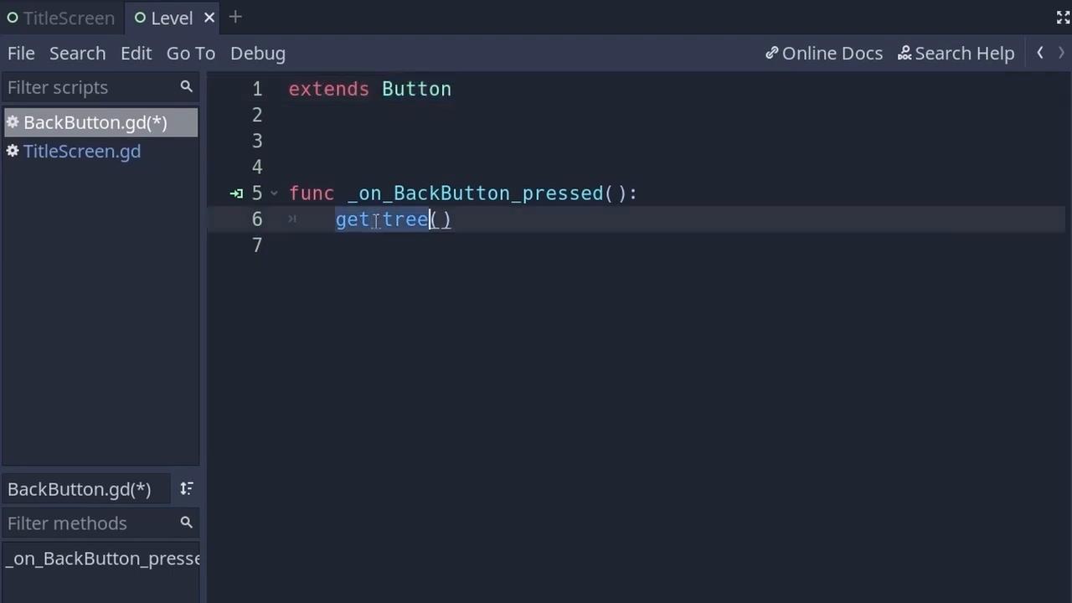
pyautogui.moveTo(338, 225); pyautogui.dragTo(479, 223)
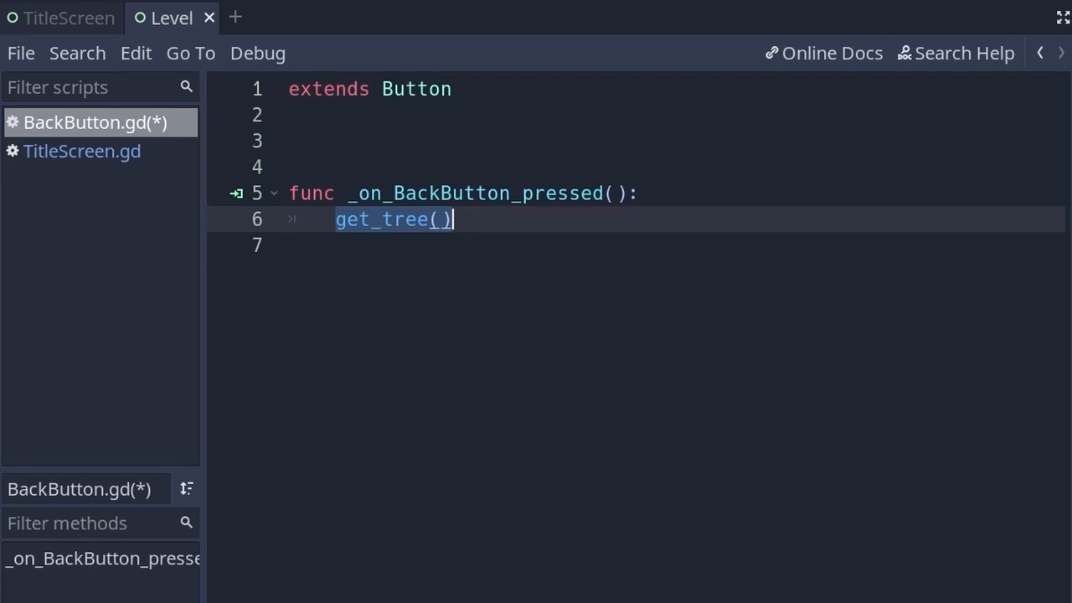
pyautogui.press('Right')
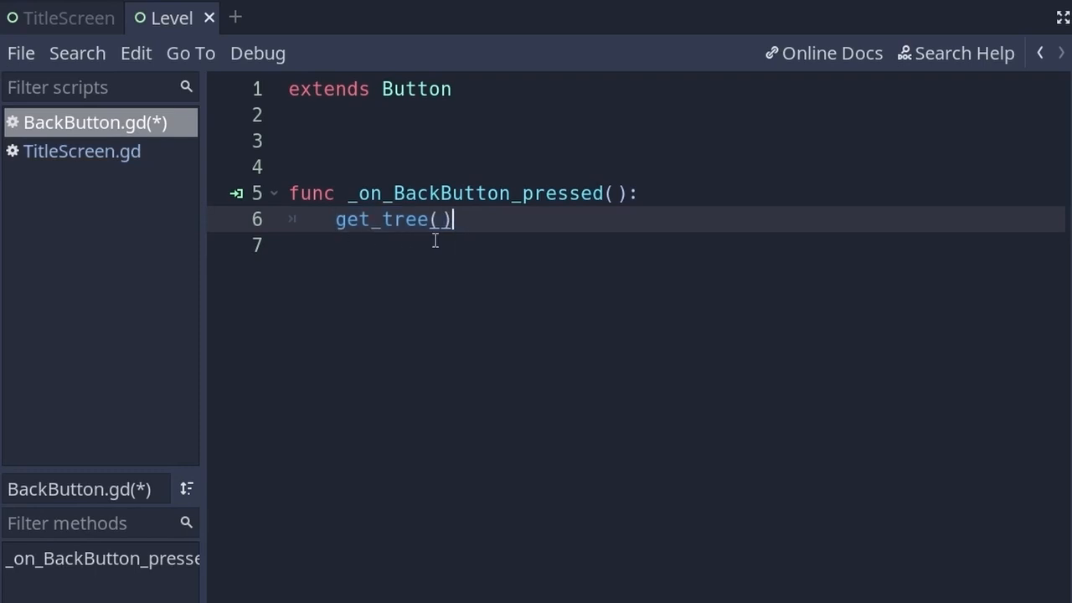
pyautogui.keyDown('ctrl'); pyautogui.click(377, 223); pyautogui.keyUp('ctrl')
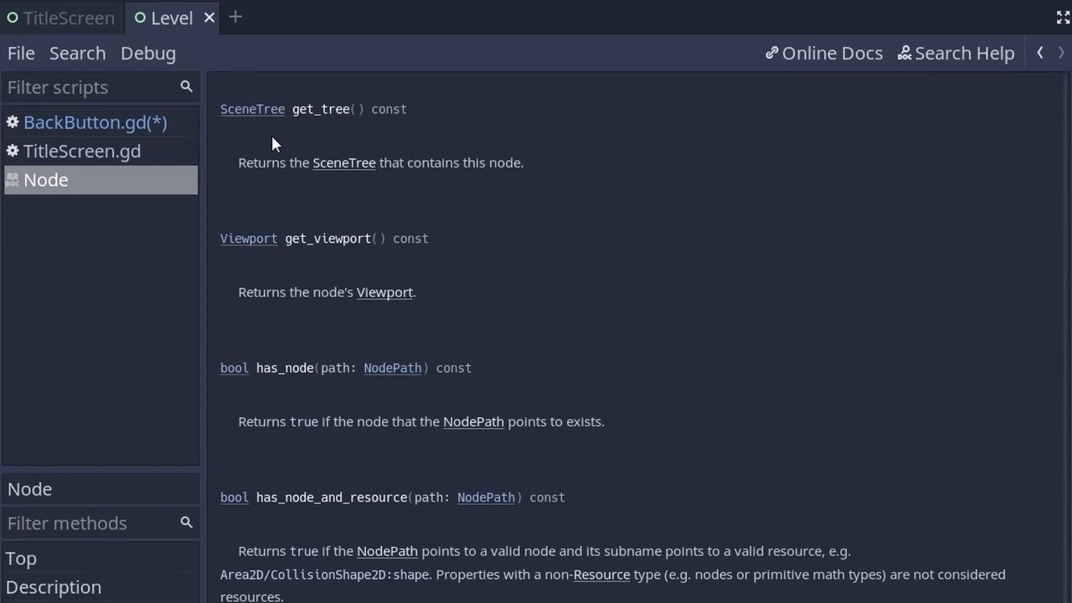
pyautogui.click(100, 126)
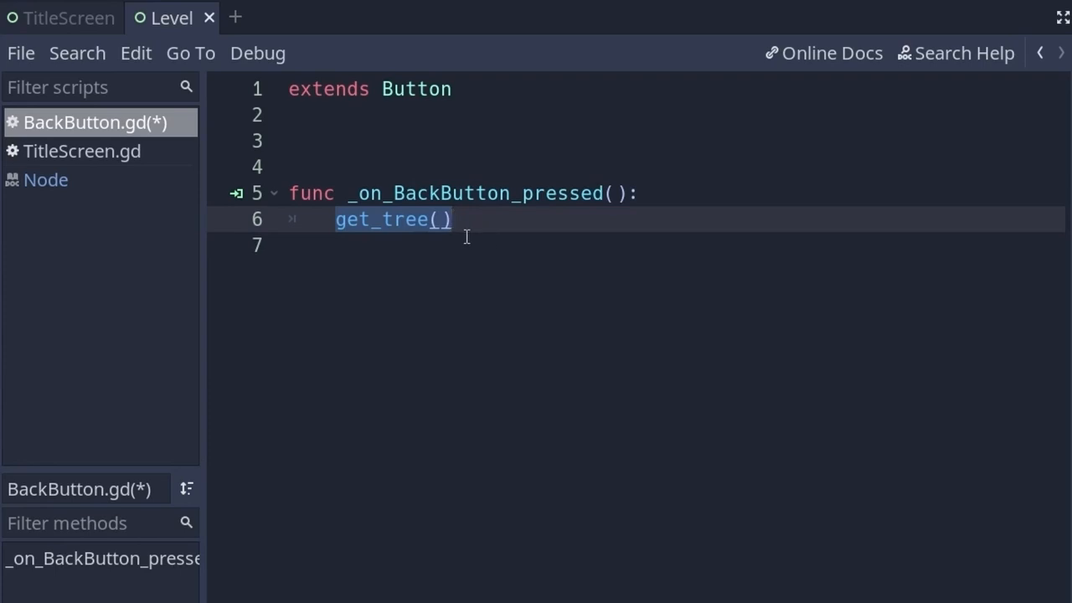
# Step: Append the change_scene() method to the get_tree() call, with the caret between its parentheses
pyautogui.press('Right')
pyautogui.write('.')
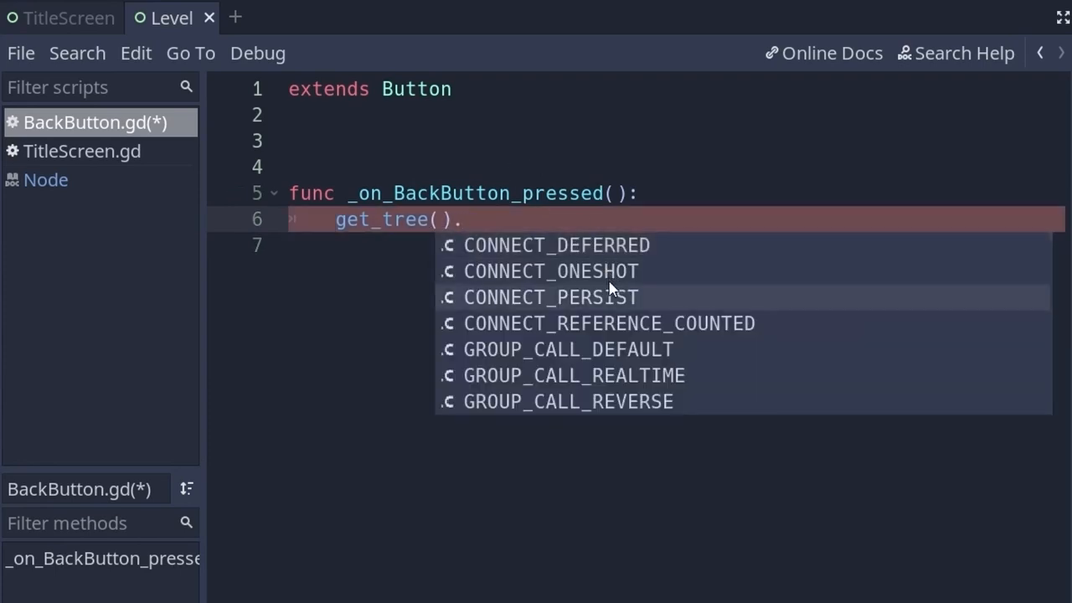
pyautogui.scroll(-10, 610, 289)
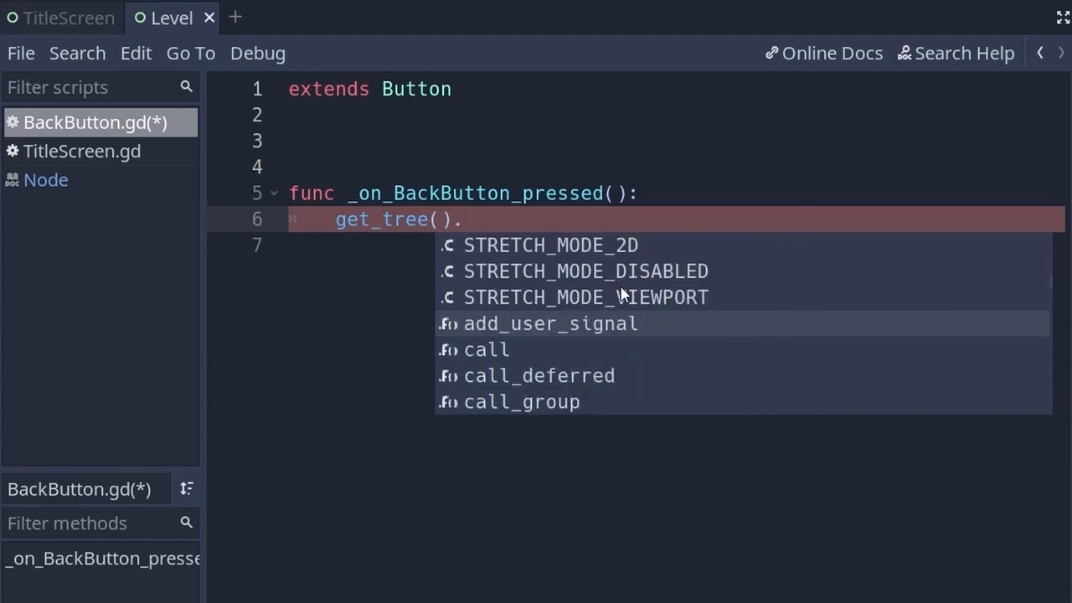
pyautogui.scroll(-15, 624, 289)
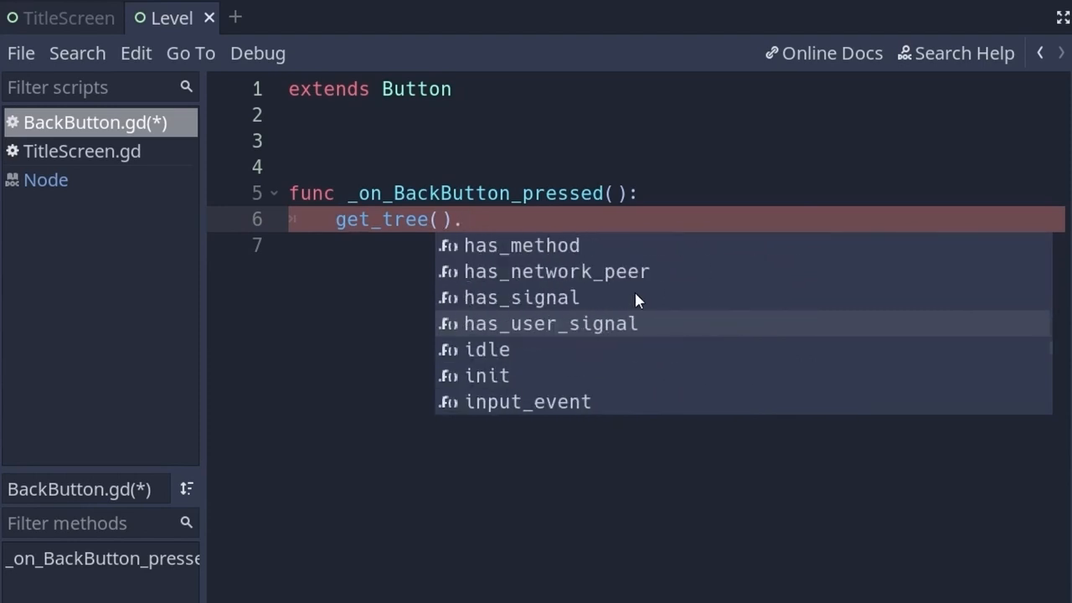
pyautogui.scroll(8, 635, 295)
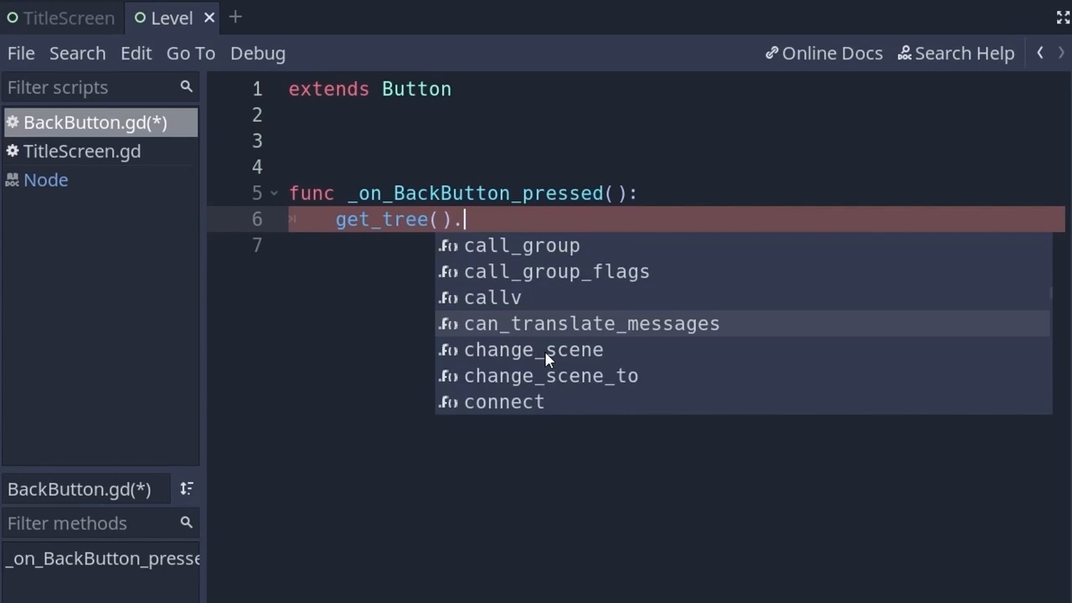
pyautogui.scroll(-1, 546, 358)
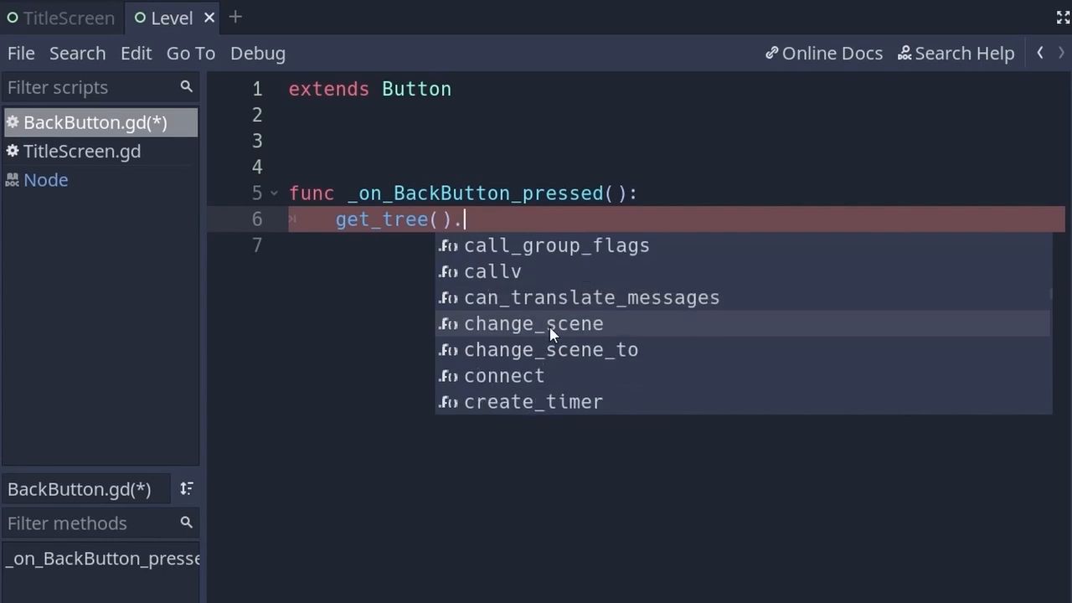
pyautogui.click(551, 333)
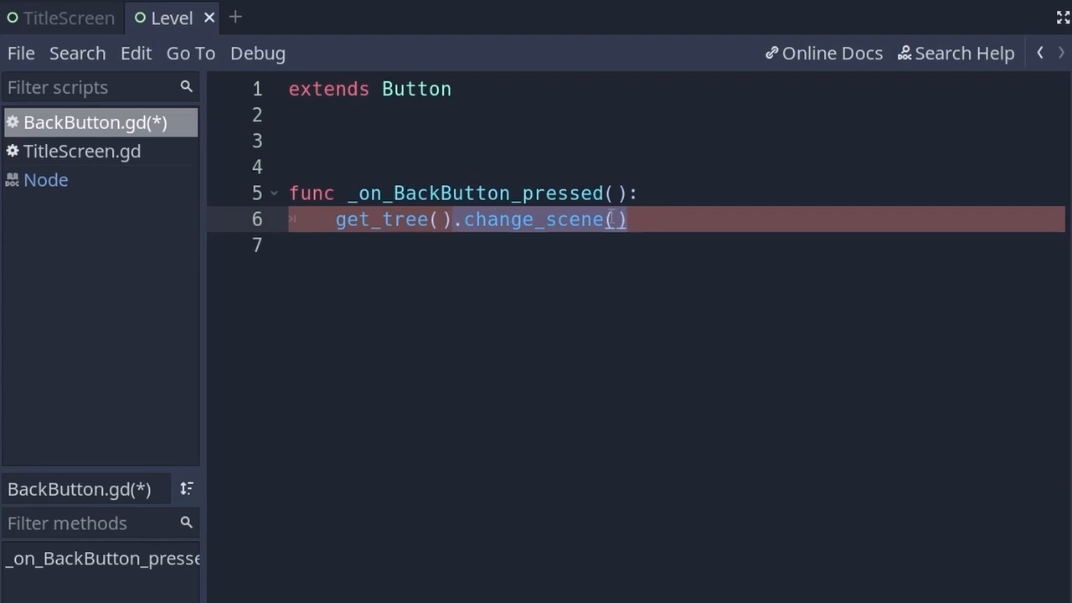
pyautogui.press('Left')
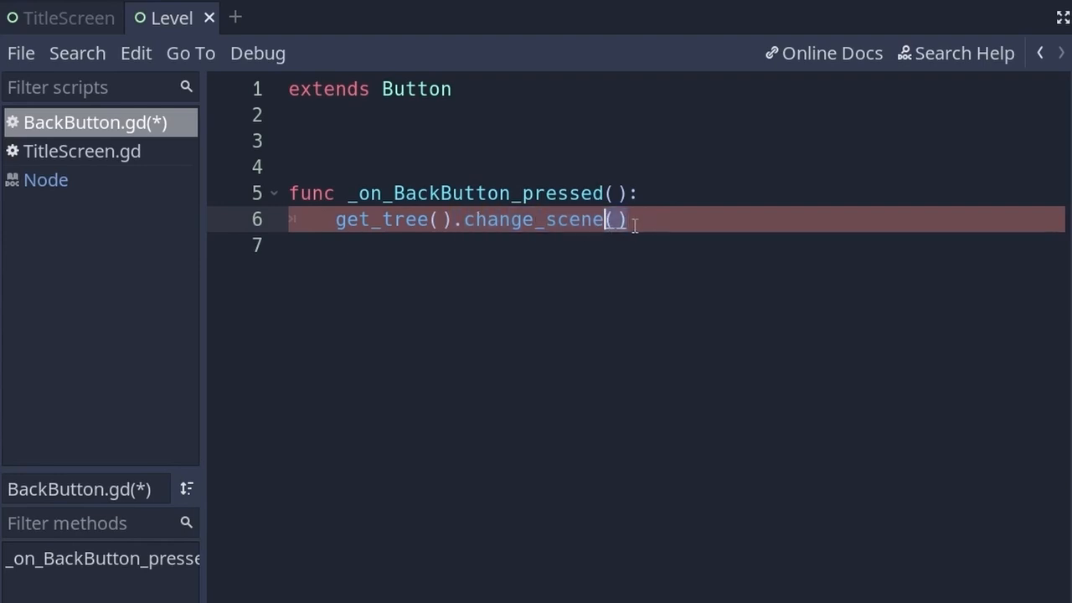
pyautogui.click(624, 220)
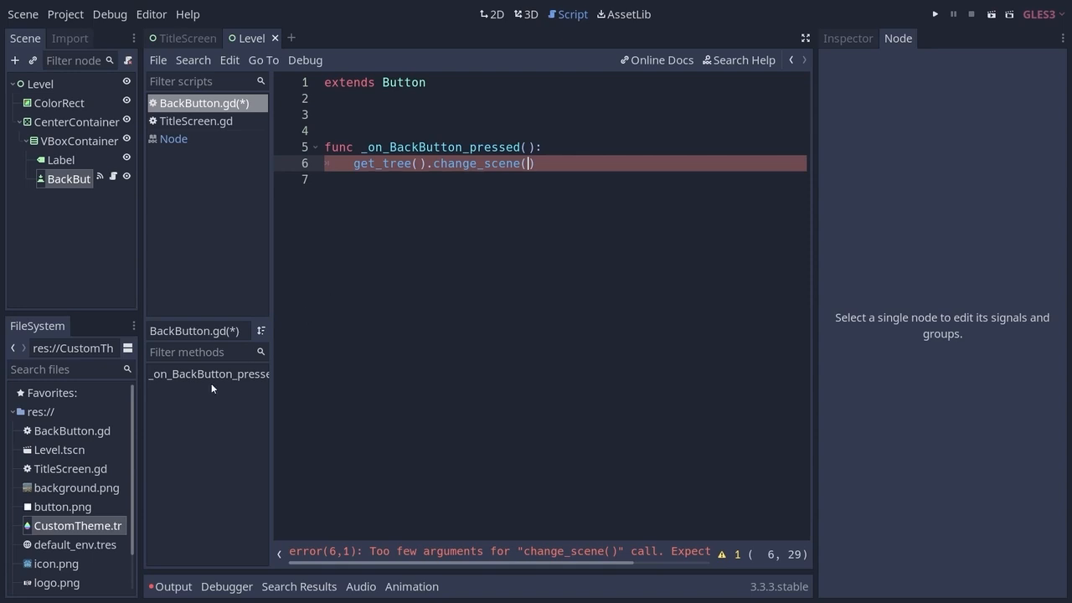
# Step: Try inserting the TitleScreen.tscn path from the project files as the change_scene() argument, and undo the insertion
pyautogui.scroll(-2, 73, 427)
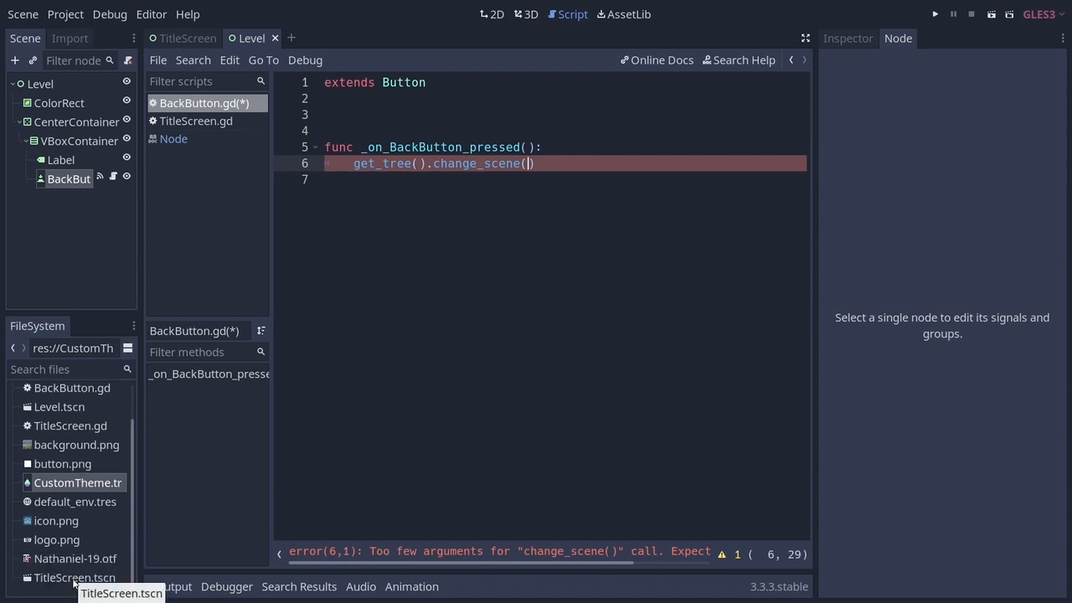
pyautogui.moveTo(74, 578); pyautogui.dragTo(529, 166)
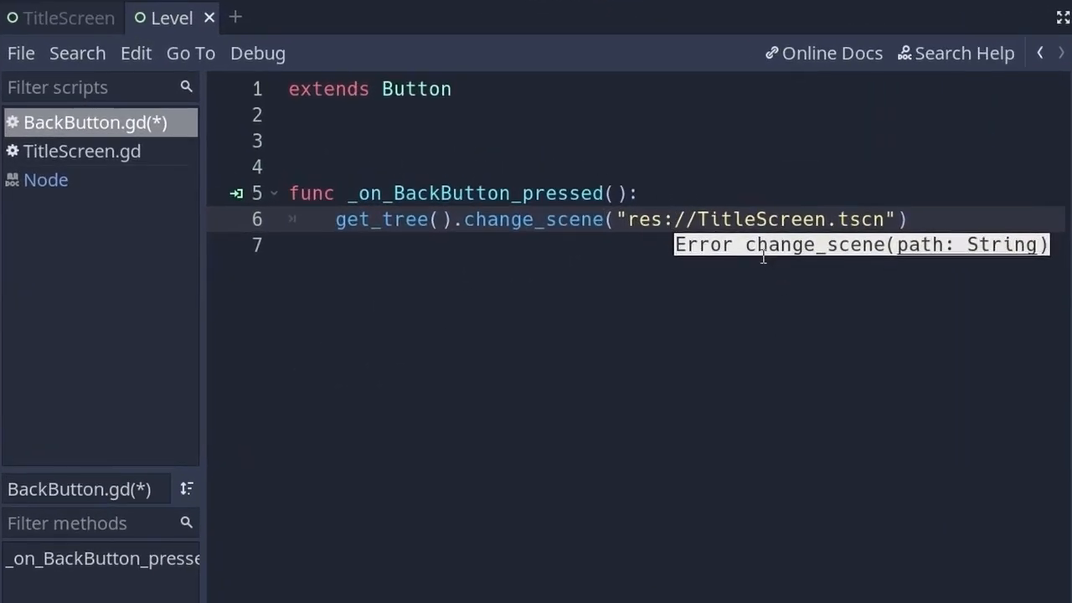
pyautogui.click(725, 237)
pyautogui.hotkey('ctrl', 'z')
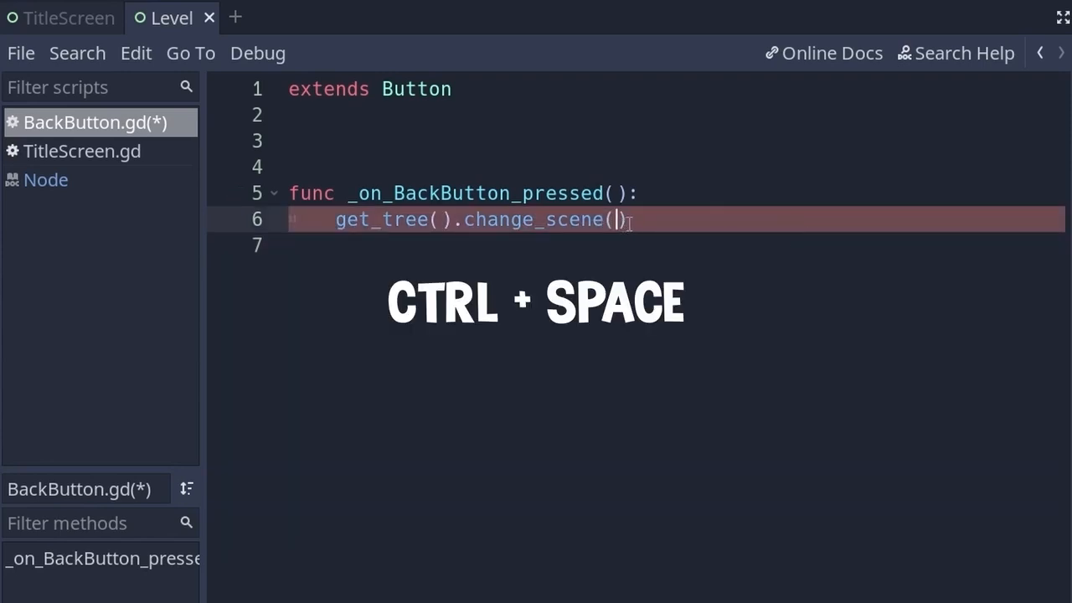
# Step: Fill in the change_scene() argument with the autocomplete suggestion "res://TitleScreen.tscn"
pyautogui.hotkey('ctrl', 'space')
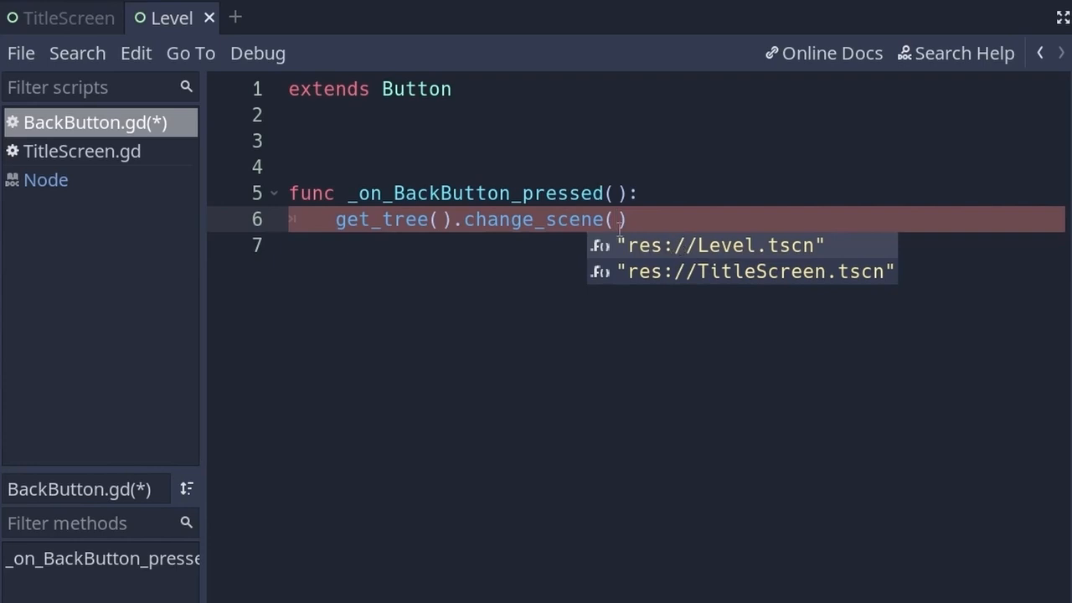
pyautogui.click(725, 280)
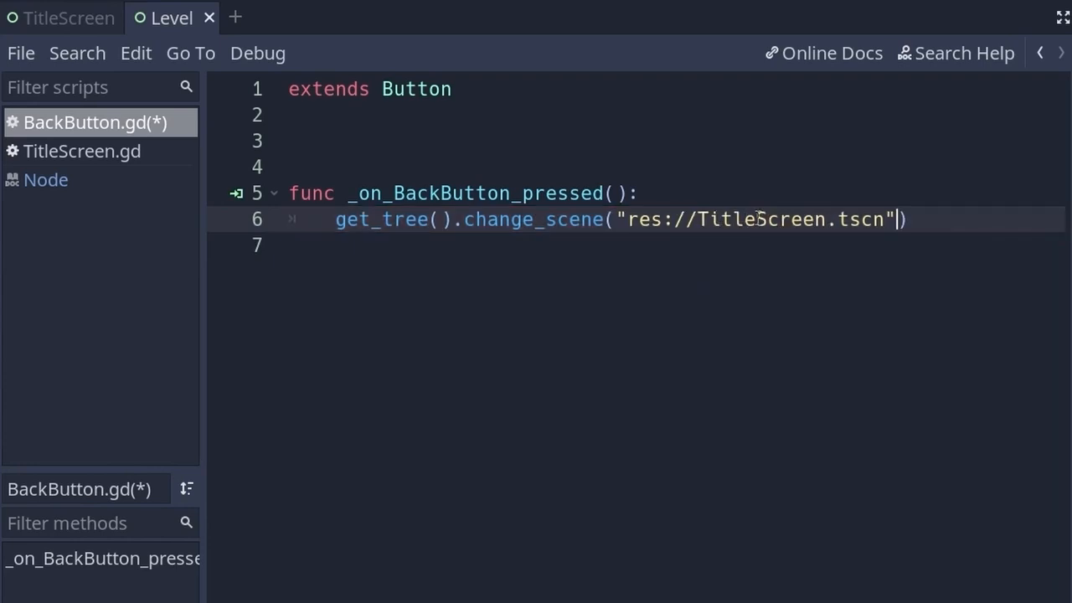
# Step: Run the Level scene, test its Back button, and close the game window
pyautogui.hotkey('ctrl', 'shift', 'F11')
pyautogui.click(77, 88)
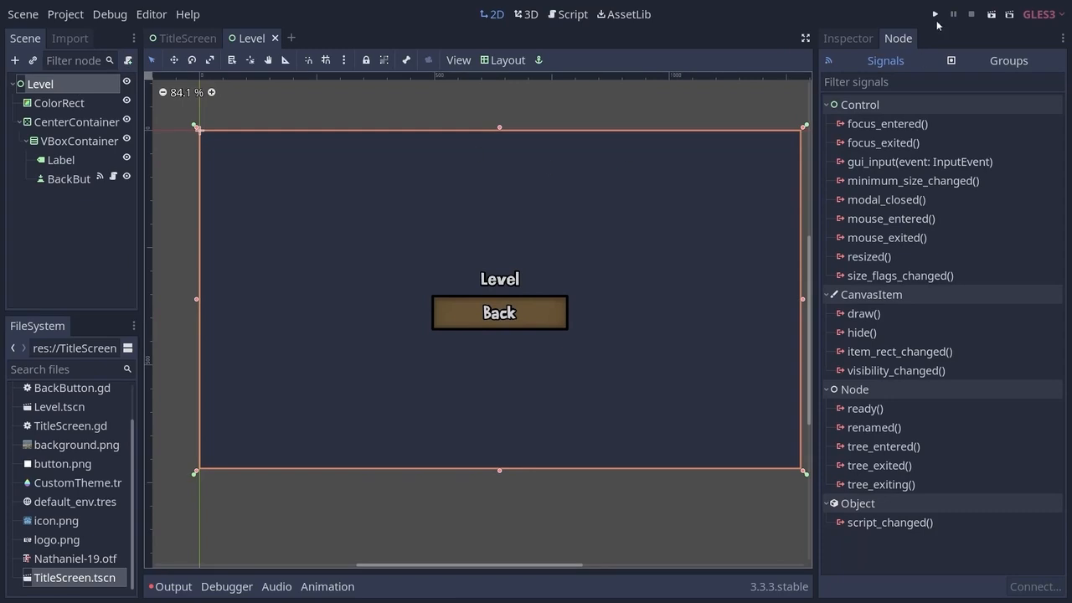
pyautogui.click(935, 13)
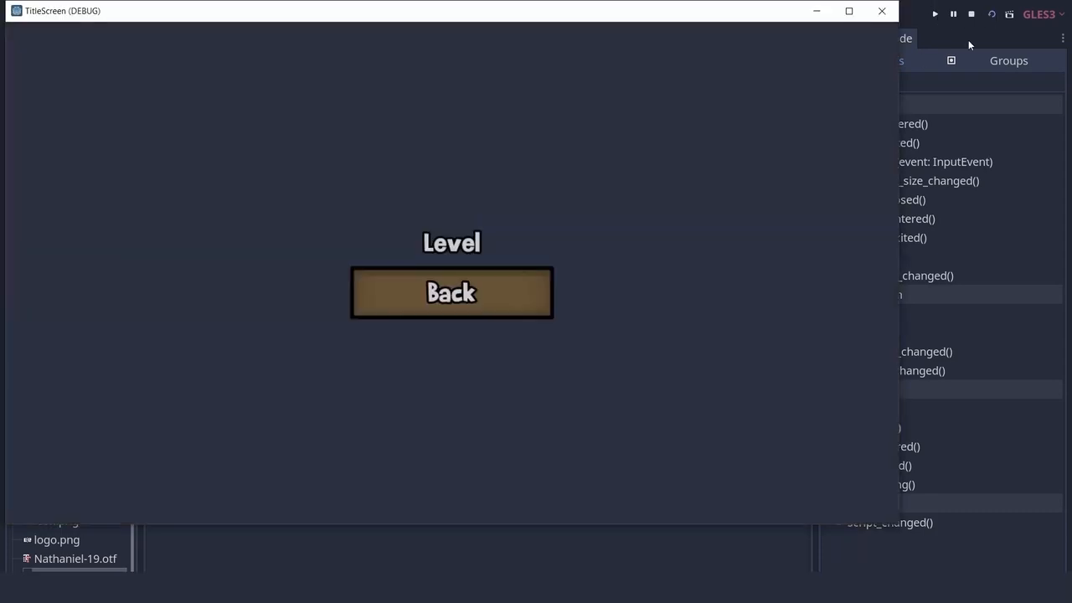
pyautogui.click(470, 292)
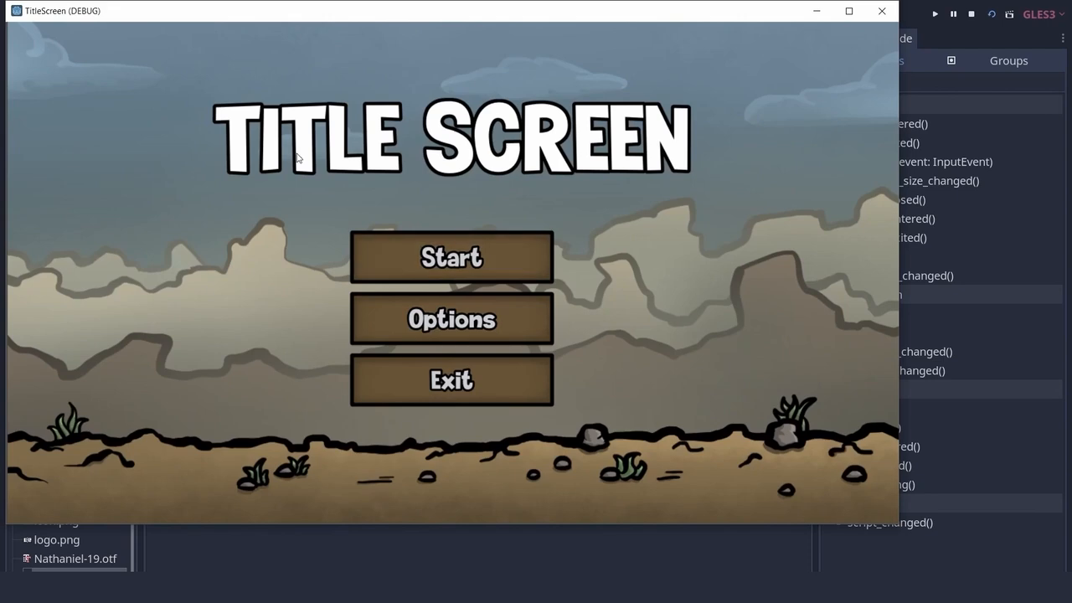
pyautogui.hotkey('alt', 'F4')
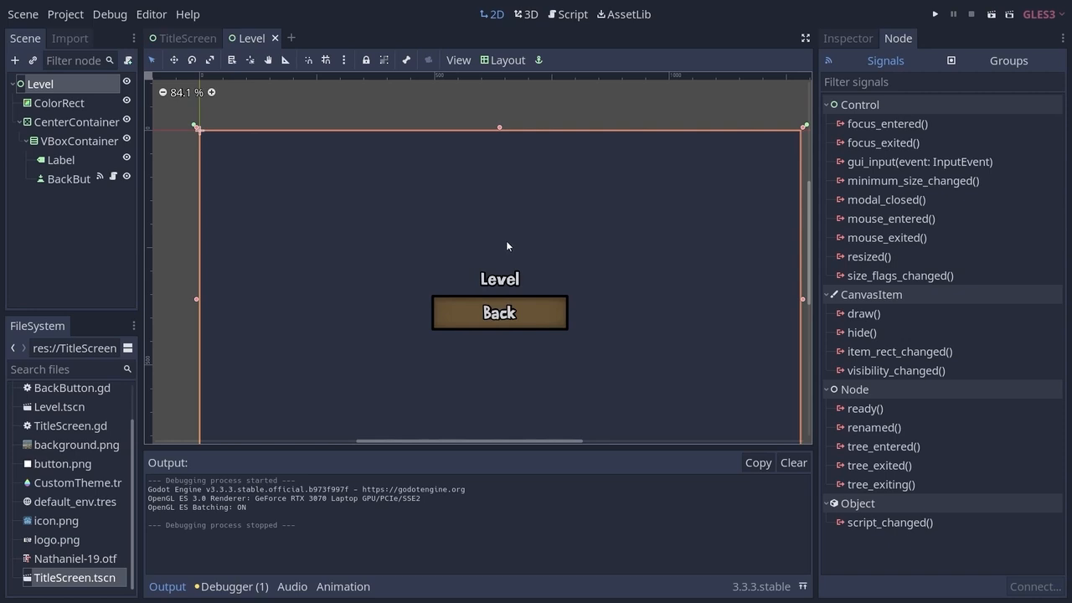
# Step: Duplicate the Level.tscn scene file as Options.tscn
pyautogui.scroll(2, 117, 422)
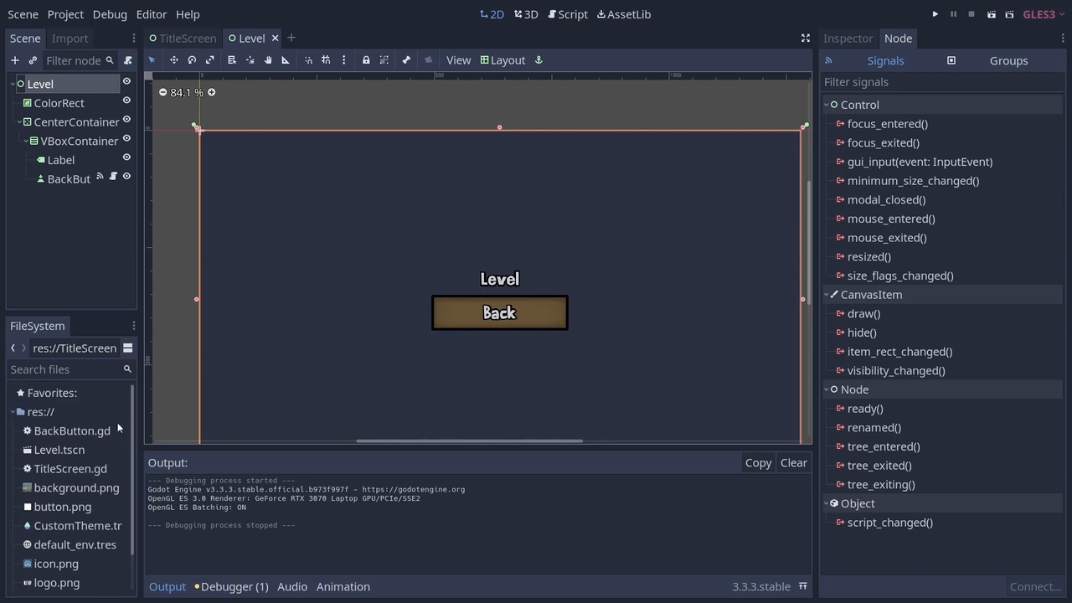
pyautogui.click(77, 451)
pyautogui.rightClick(56, 452)
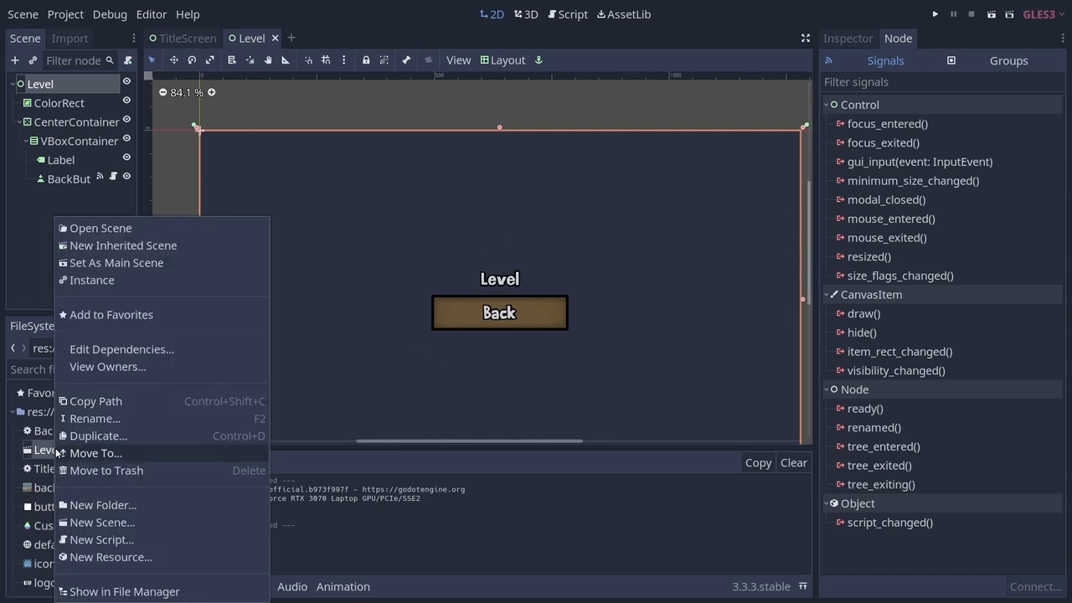
pyautogui.click(96, 441)
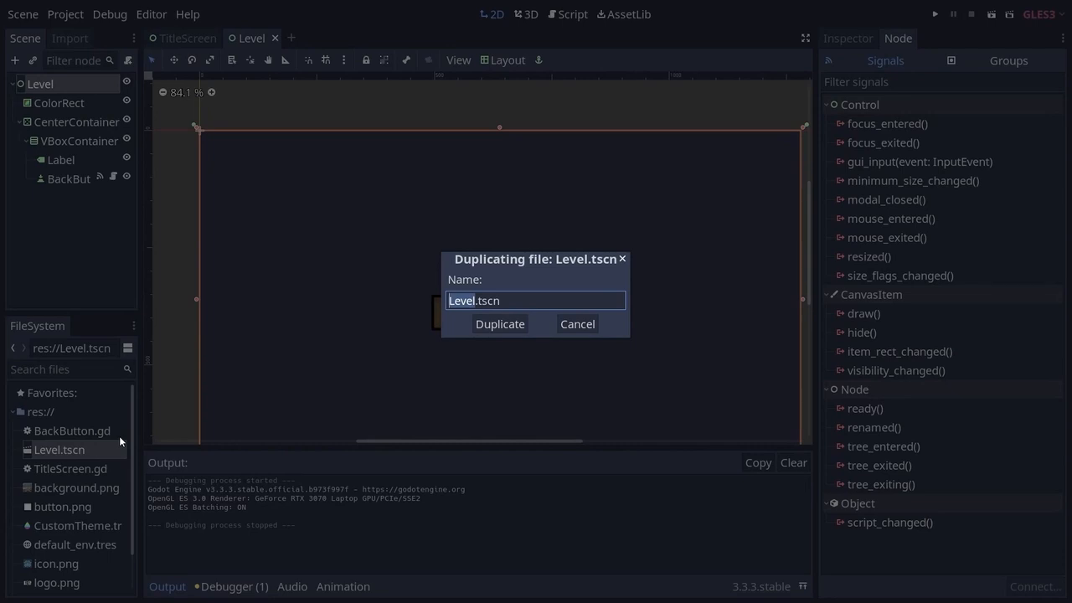
pyautogui.write('Options')
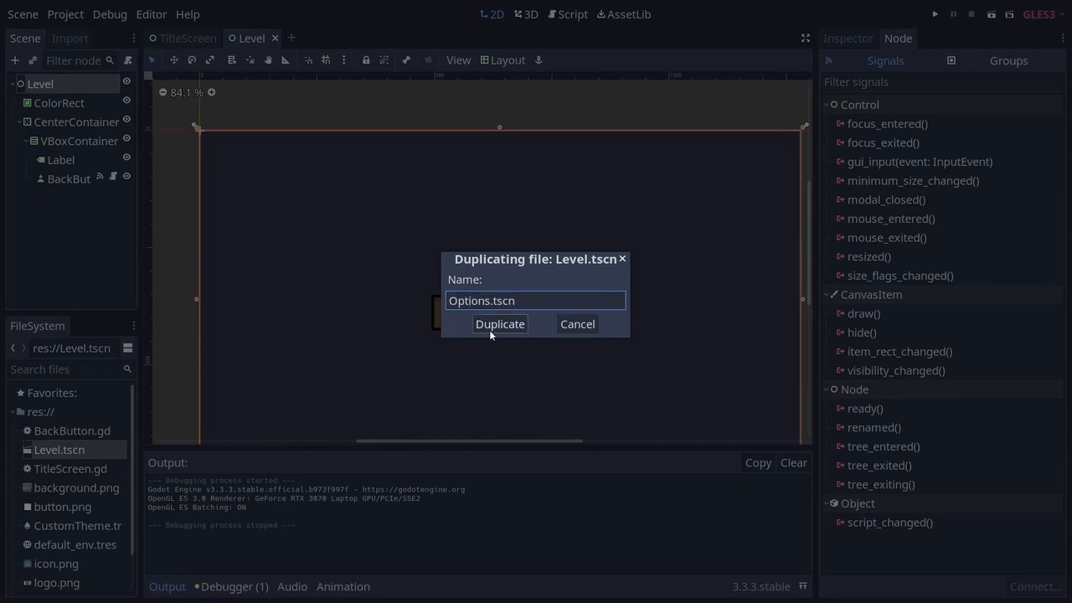
pyautogui.click(489, 330)
pyautogui.scroll(-3, 86, 489)
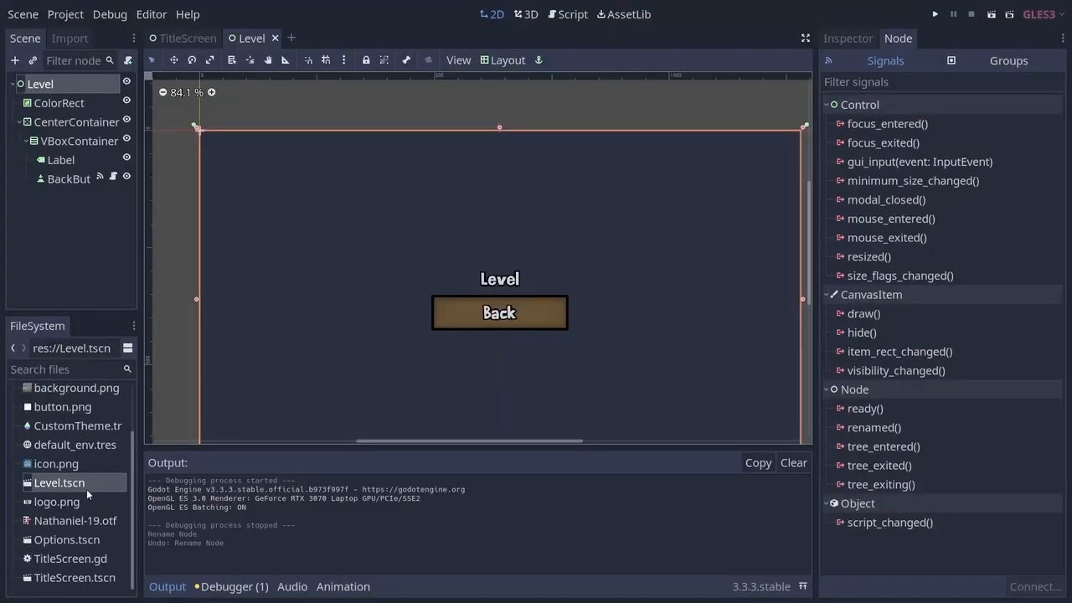
# Step: Open the Options.tscn scene and rename its root node to Options
pyautogui.doubleClick(63, 541)
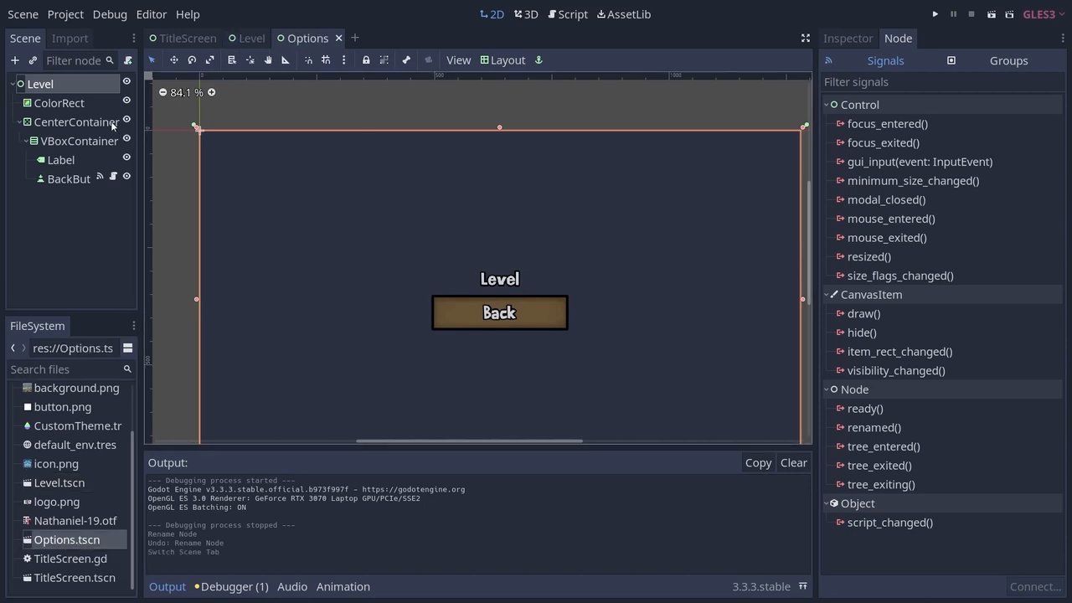
pyautogui.click(64, 81)
pyautogui.click(62, 84)
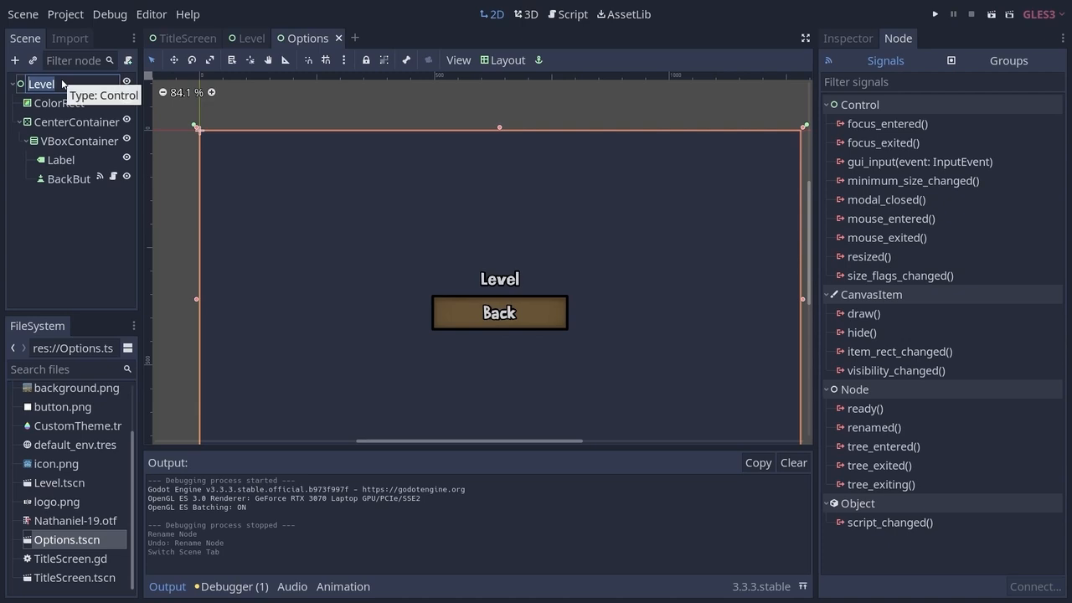
pyautogui.write('Options')
pyautogui.press('Return')
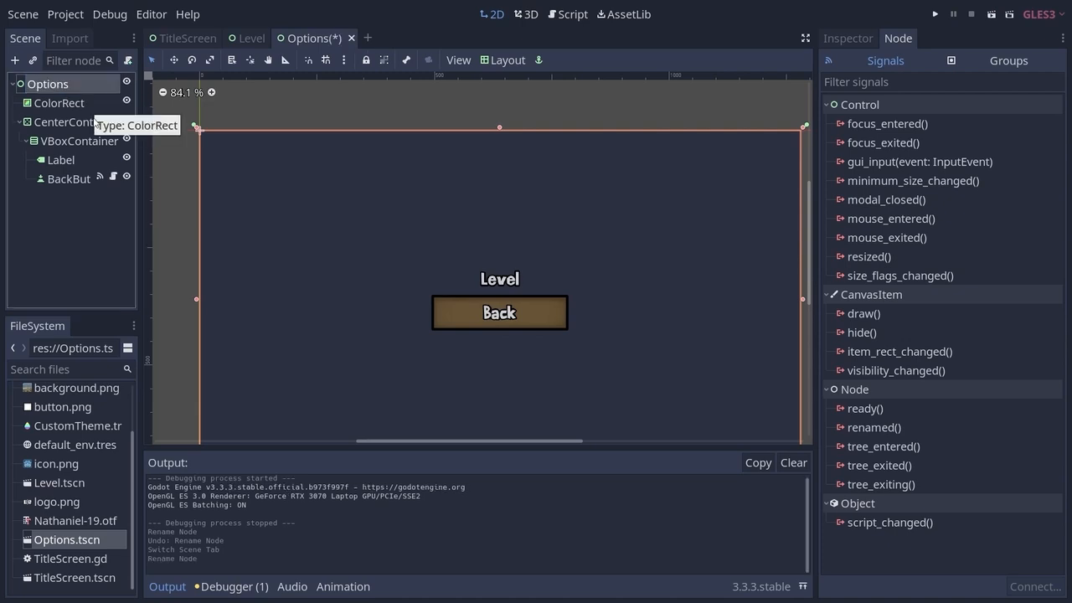
# Step: Set the Label's text to "Options" and save the Options scene
pyautogui.click(500, 284)
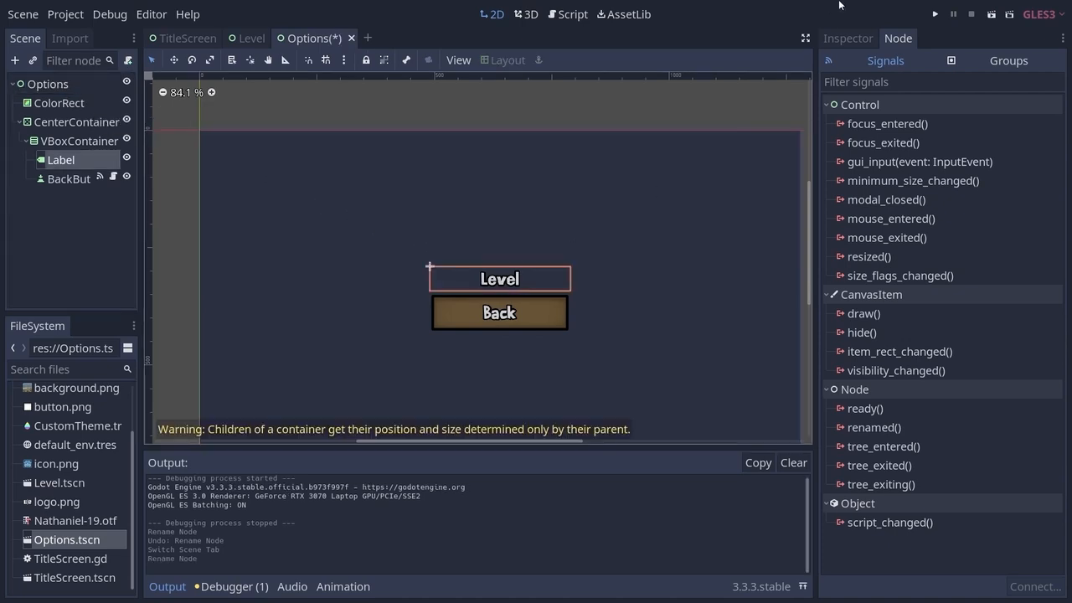
pyautogui.click(847, 39)
pyautogui.doubleClick(916, 155)
pyautogui.write('Options')
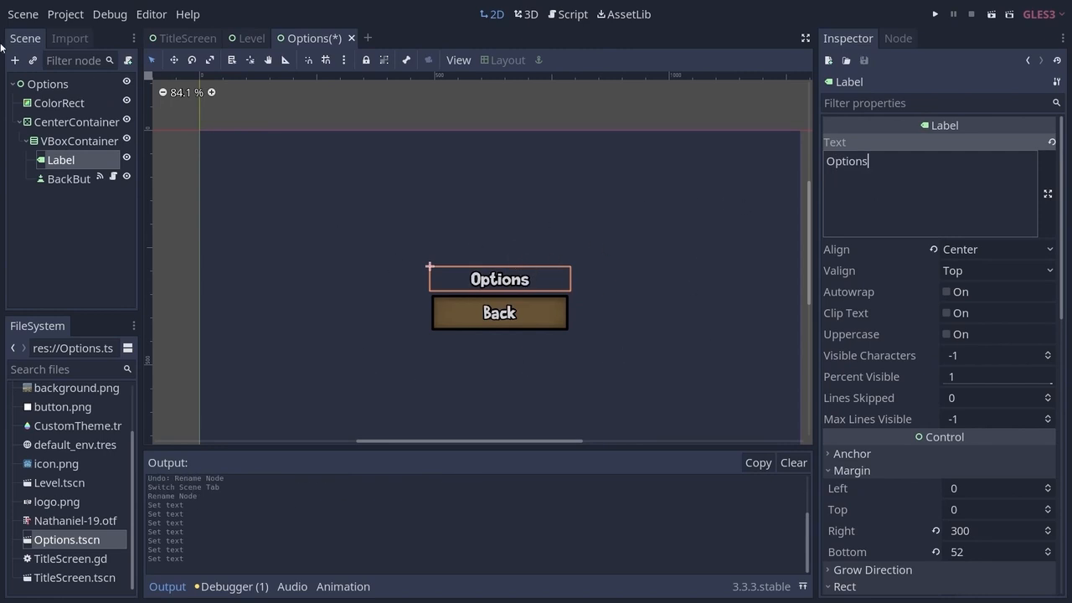
pyautogui.click(23, 15)
pyautogui.click(40, 139)
# Step: In the TitleScreen script, replace the _on_StartButton_pressed() placeholder with get_tree().change_scene("res://Level.tscn")
pyautogui.hotkey('ctrl', 'Tab')
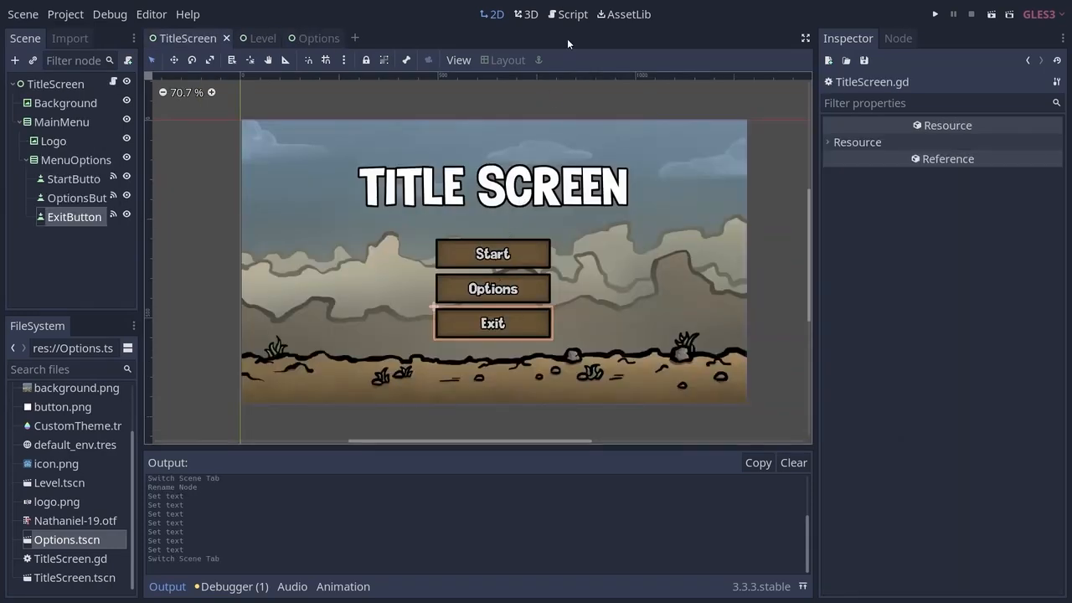
pyautogui.click(571, 14)
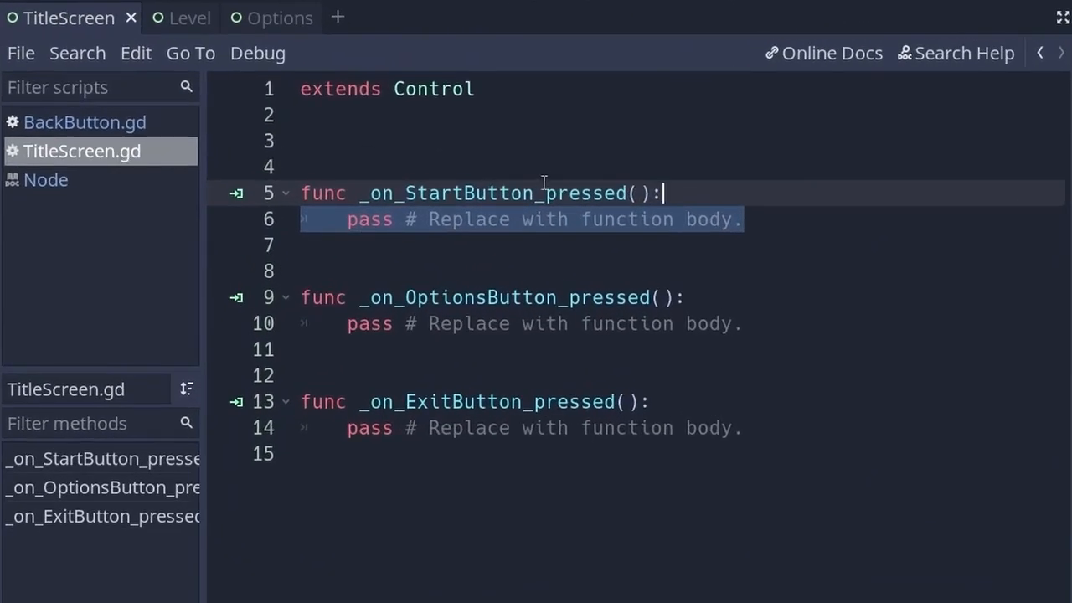
pyautogui.click(544, 183)
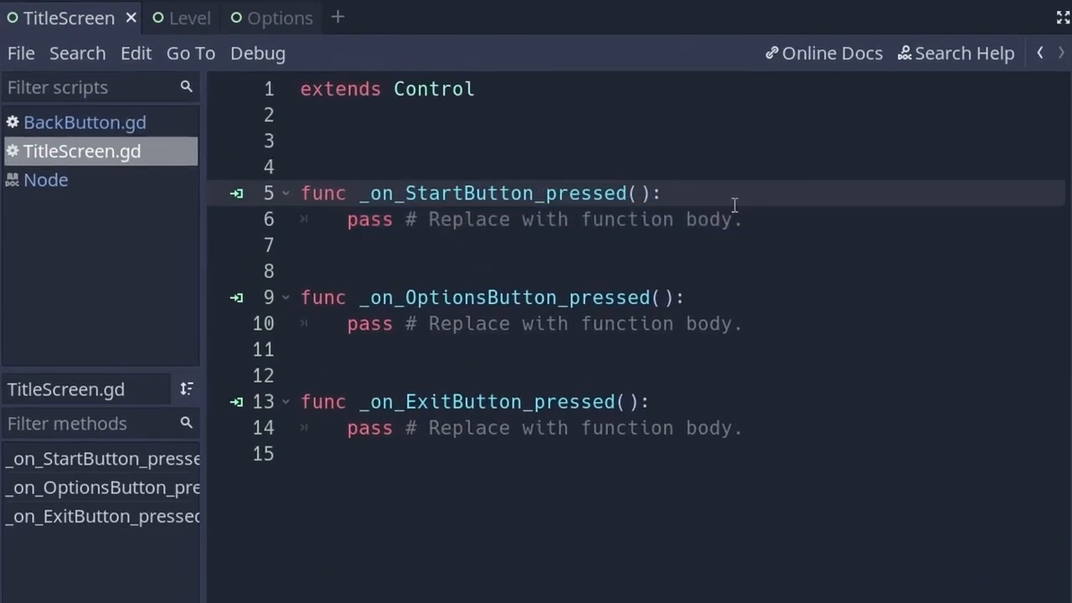
pyautogui.moveTo(751, 219); pyautogui.dragTo(346, 220)
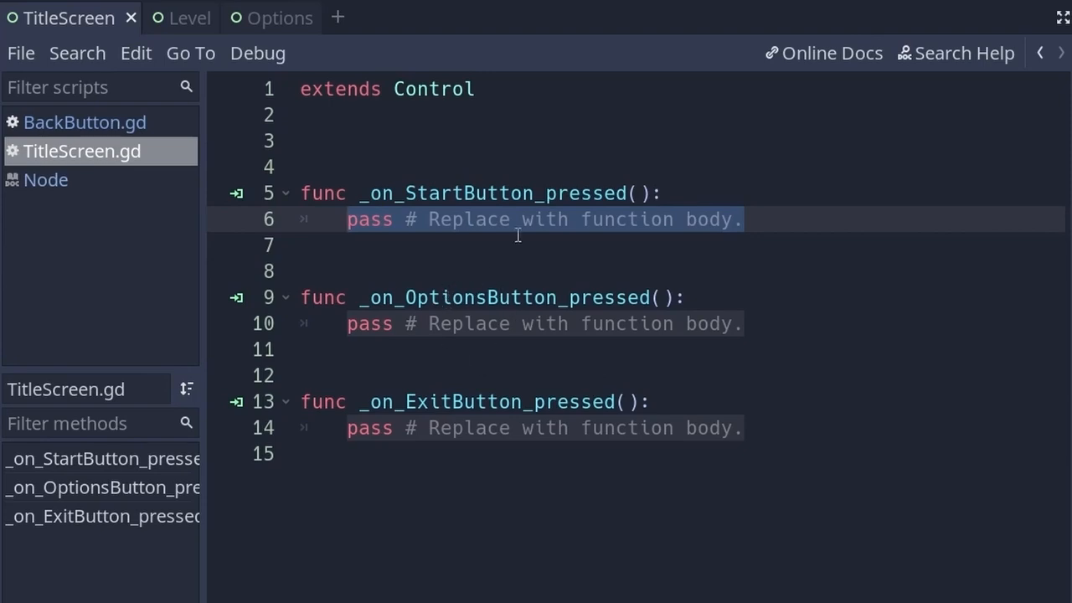
pyautogui.write('get_tree()')
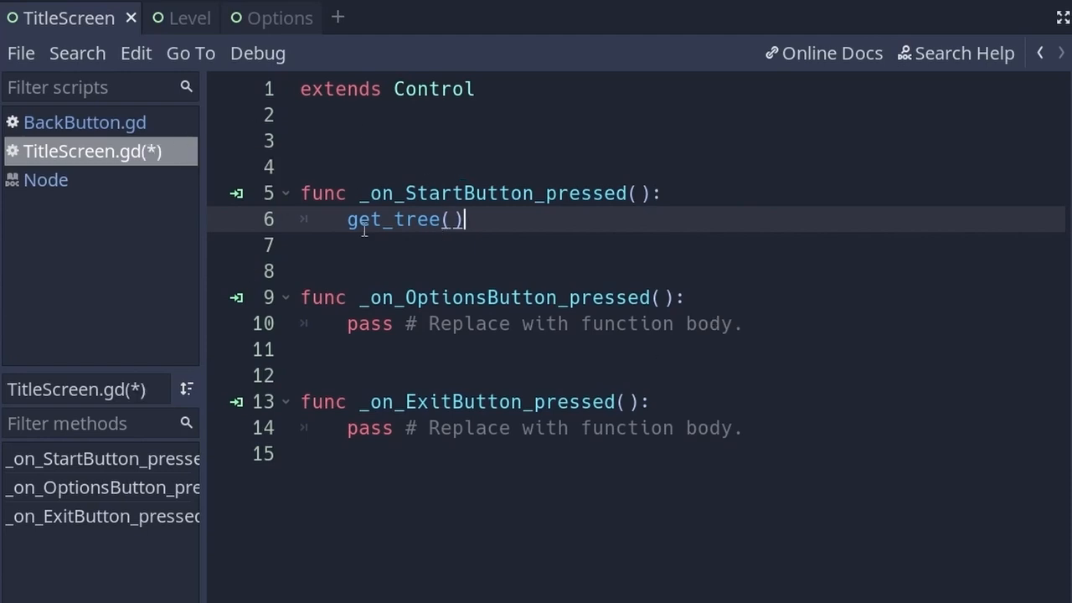
pyautogui.write('.change')
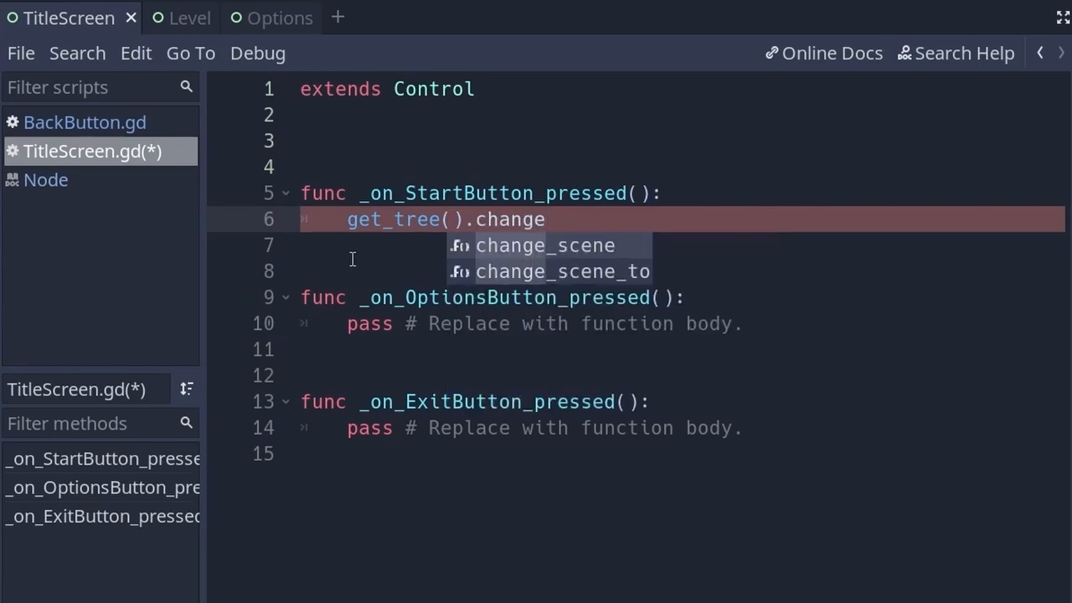
pyautogui.press('Return')
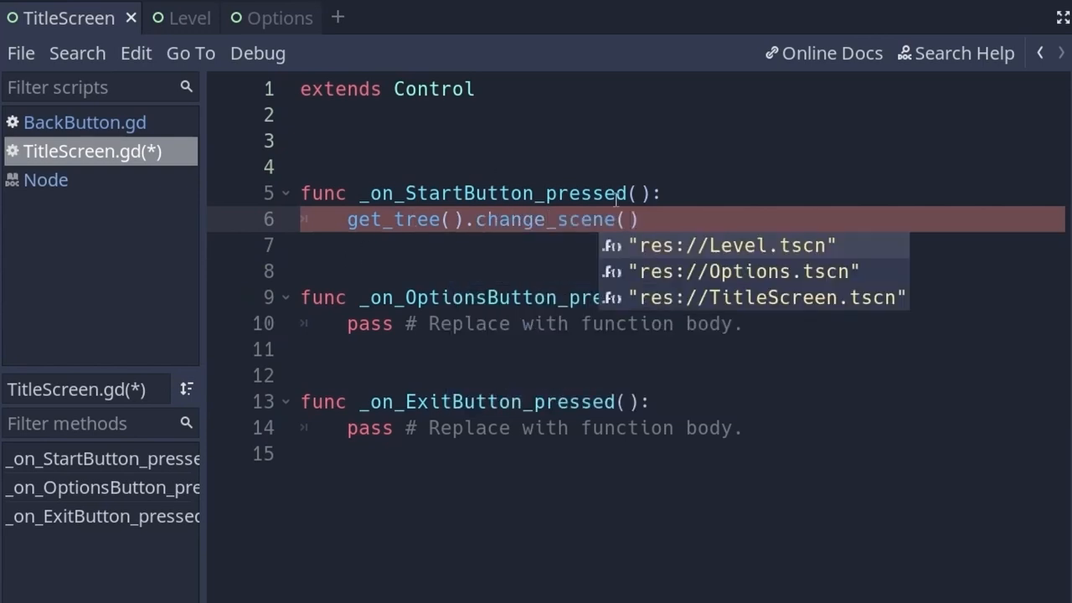
pyautogui.click(726, 249)
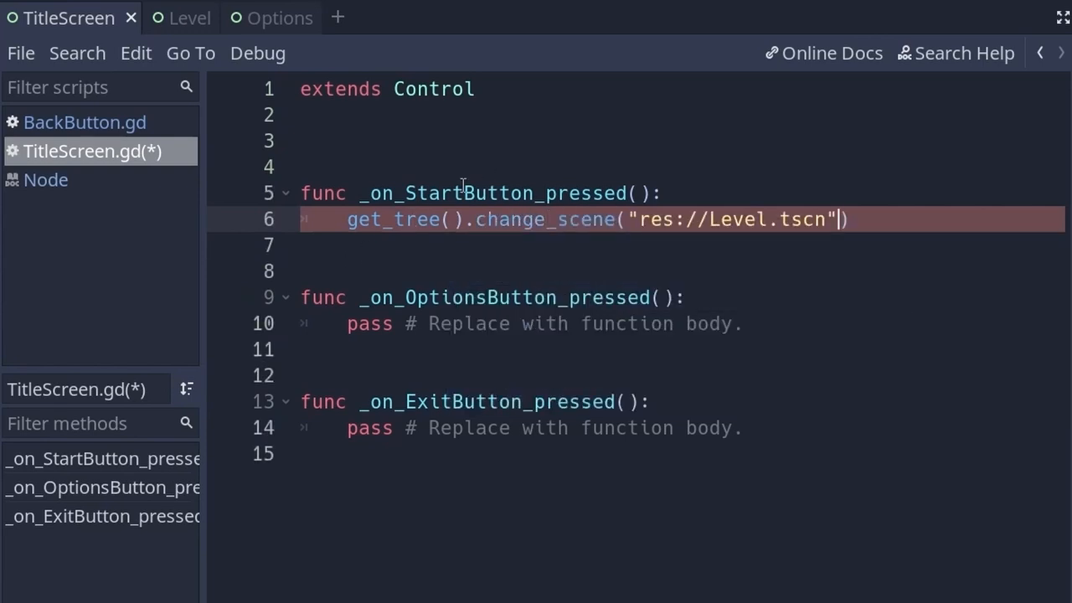
pyautogui.moveTo(404, 192); pyautogui.dragTo(558, 193)
pyautogui.click(558, 219)
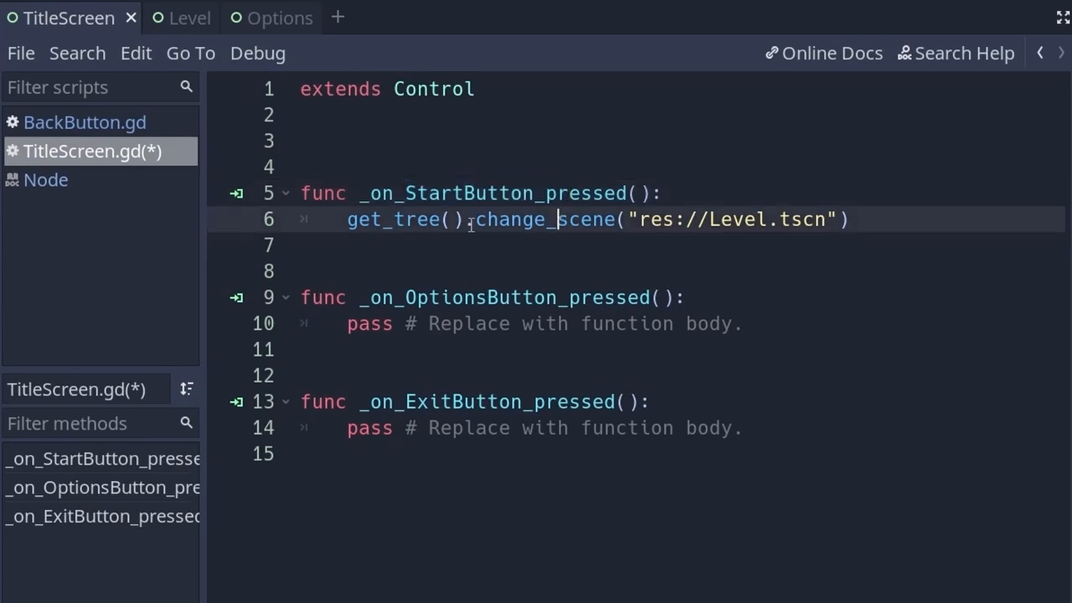
pyautogui.moveTo(677, 219); pyautogui.dragTo(818, 219)
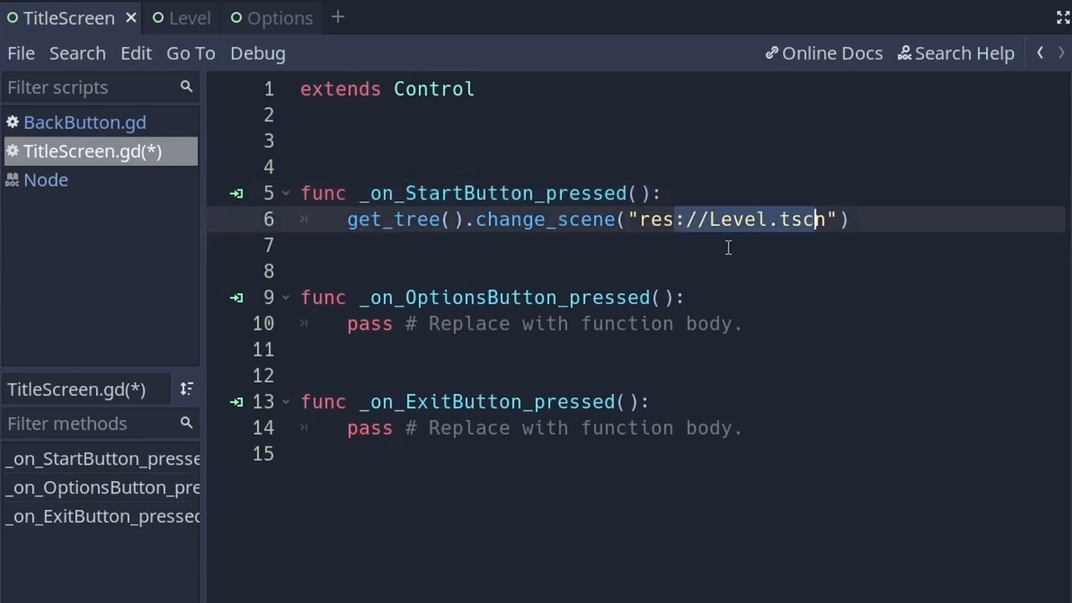
pyautogui.click(728, 246)
# Step: Replace the _on_OptionsButton_pressed() placeholder with get_tree().change_scene("res://Options.tscn") and save the script
pyautogui.click(882, 215)
pyautogui.tripleClick(759, 323)
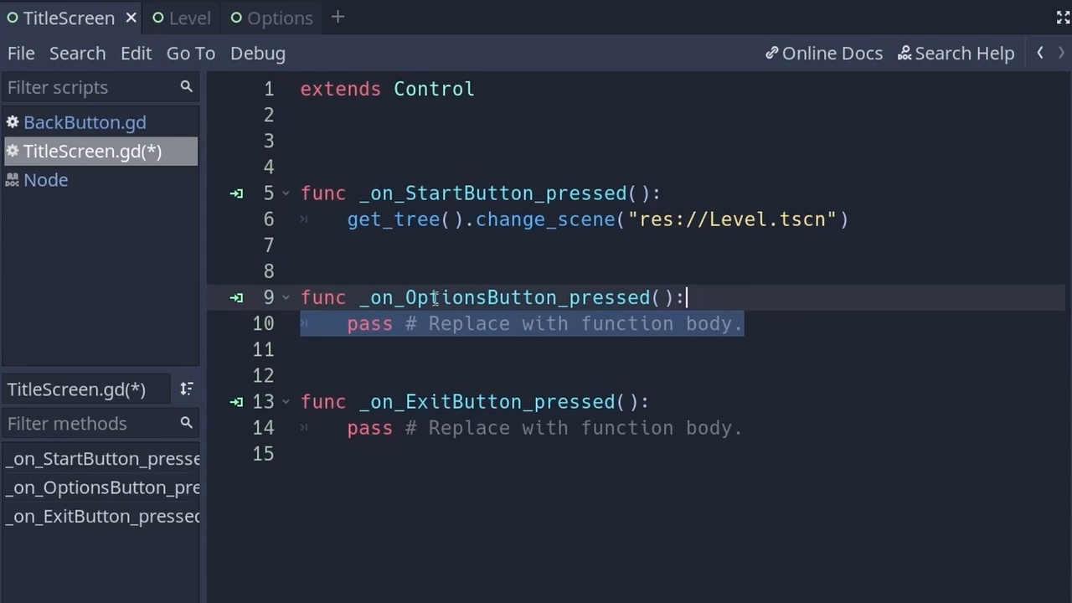
pyautogui.write('get_tree().change_scene("res://Level.tscn")')
pyautogui.moveTo(635, 325); pyautogui.dragTo(826, 325)
pyautogui.click(725, 327)
pyautogui.doubleClick(725, 325)
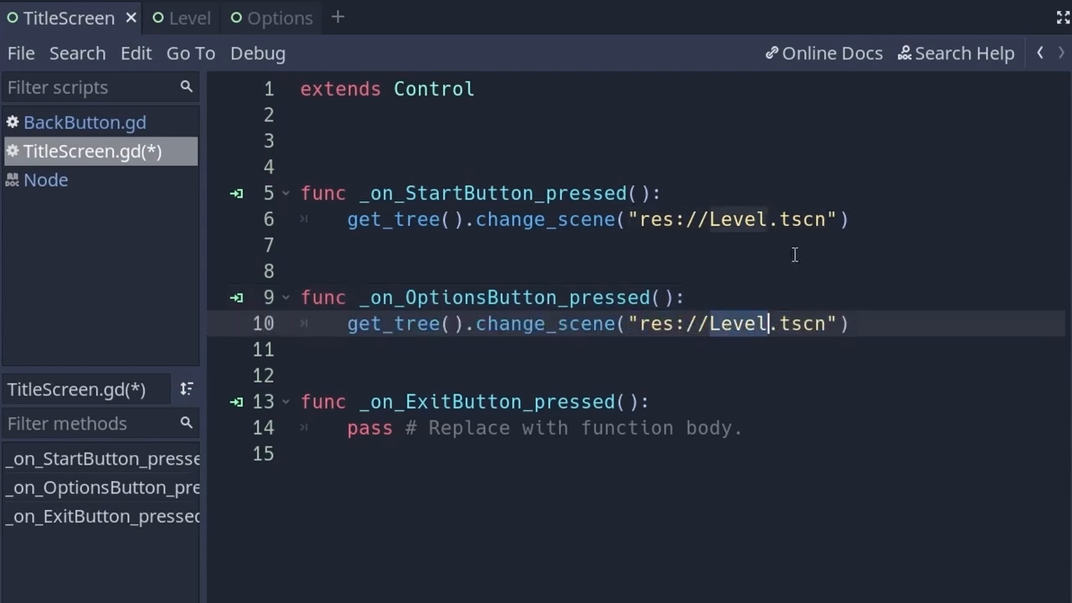
pyautogui.write('Options')
pyautogui.click(795, 265)
pyautogui.hotkey('ctrl', 's')
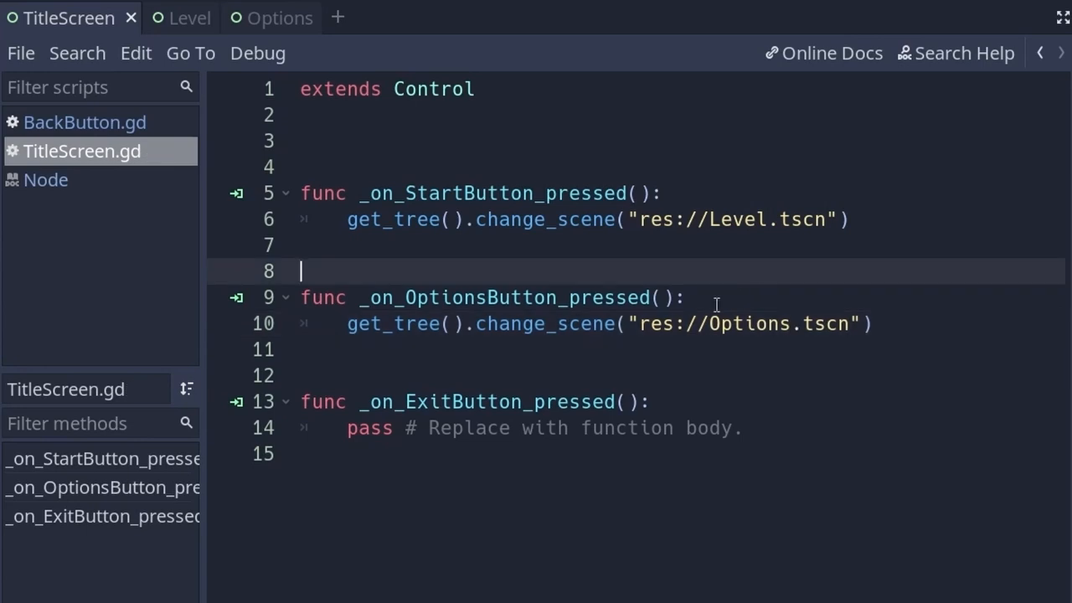
# Step: Replace the _on_ExitButton_pressed() placeholder with get_tree().quit() and save the script
pyautogui.moveTo(787, 427); pyautogui.dragTo(341, 429)
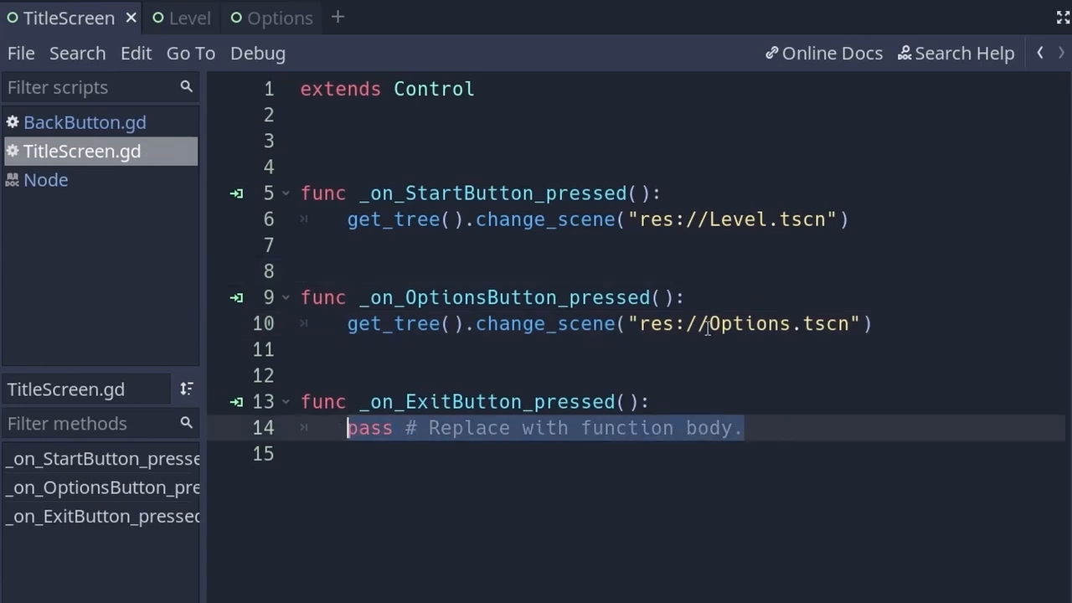
pyautogui.write('get_tree()')
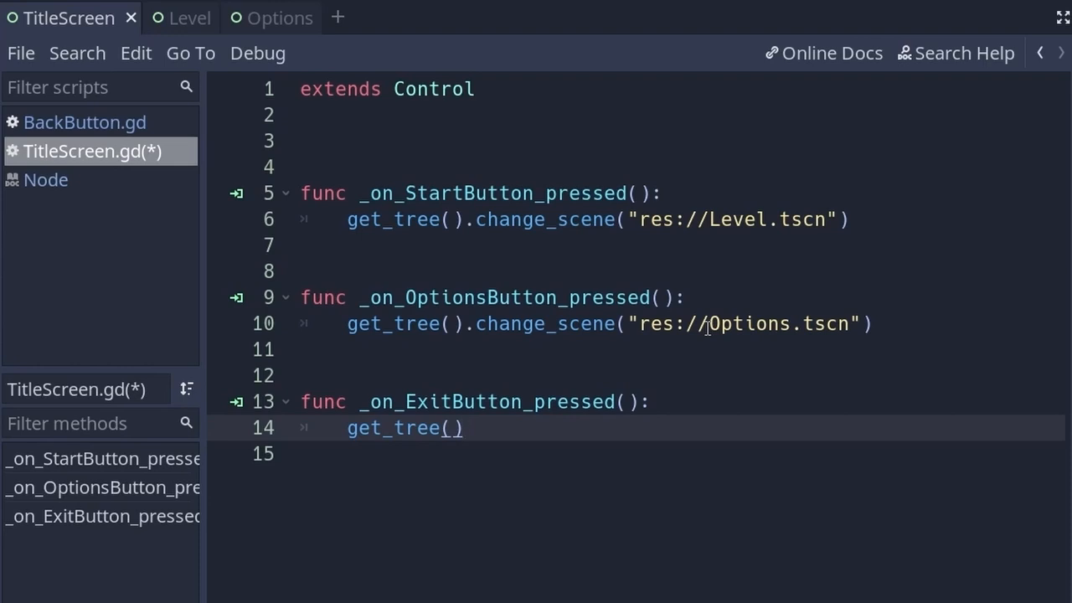
pyautogui.write('.')
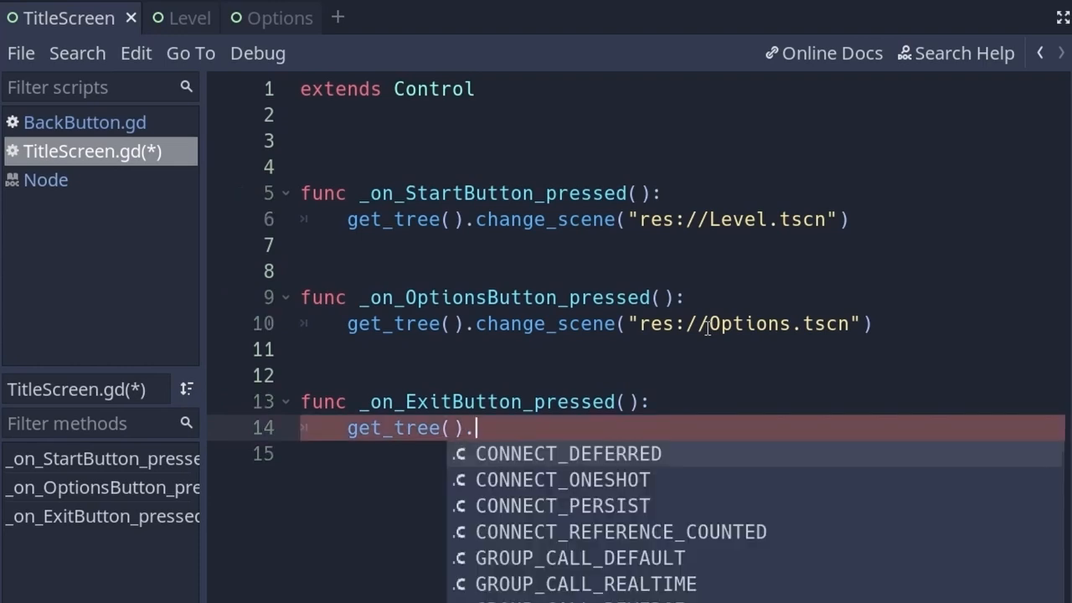
pyautogui.write('quit()')
pyautogui.hotkey('ctrl', 's')
pyautogui.click(682, 349)
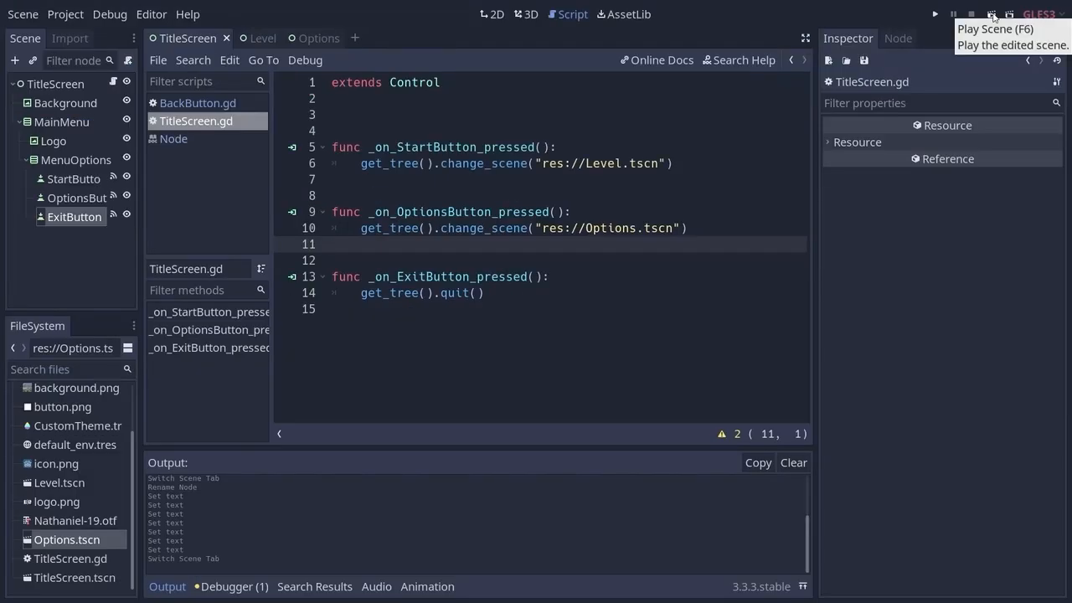
# Step: Run the project and pick TitleScreen.tscn as its main scene
pyautogui.click(937, 15)
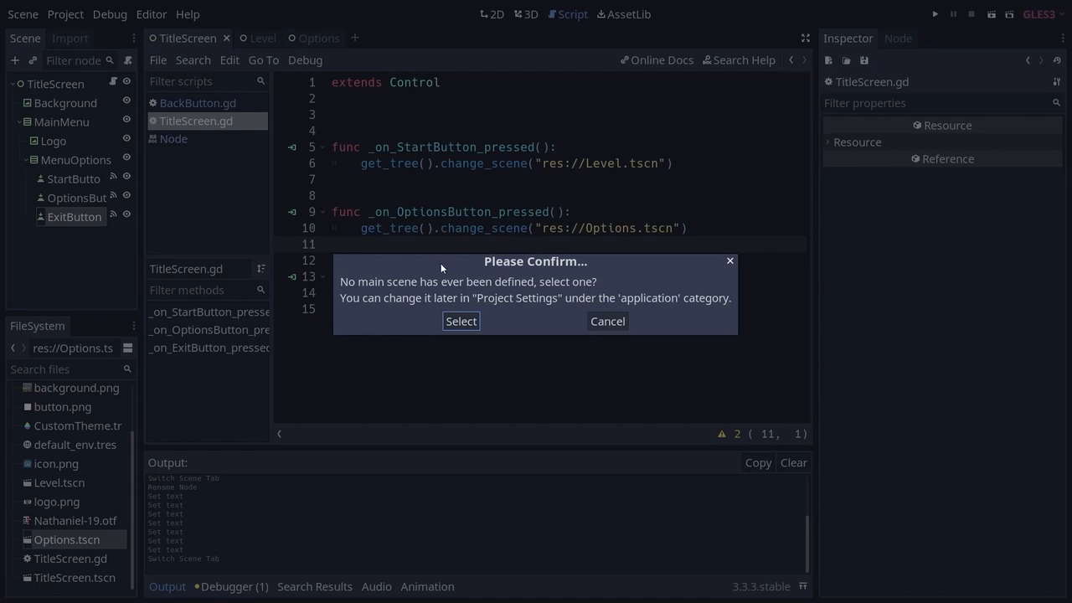
pyautogui.click(462, 322)
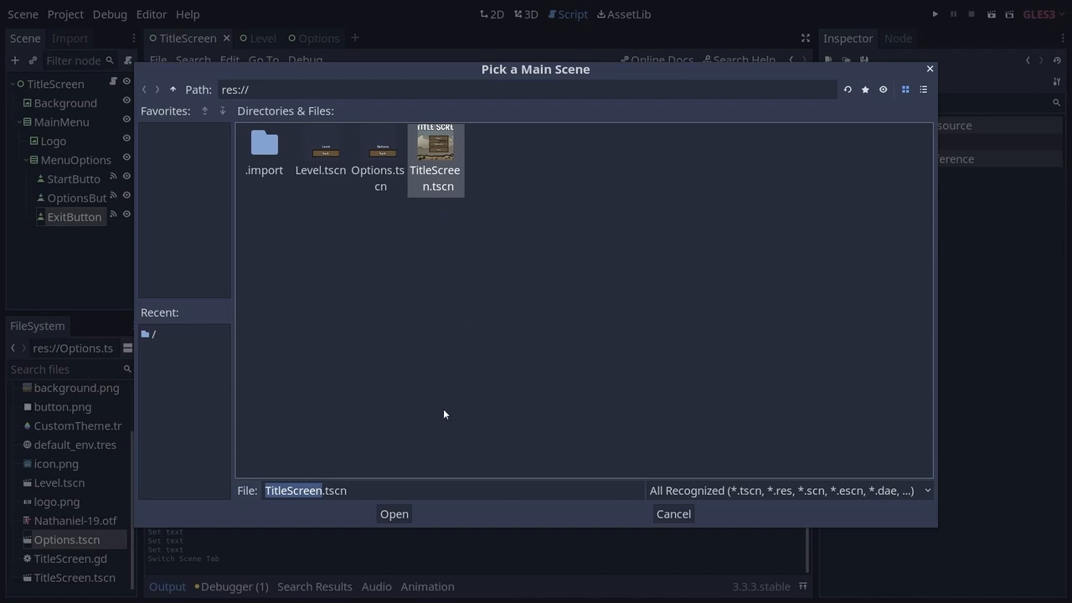
pyautogui.click(395, 513)
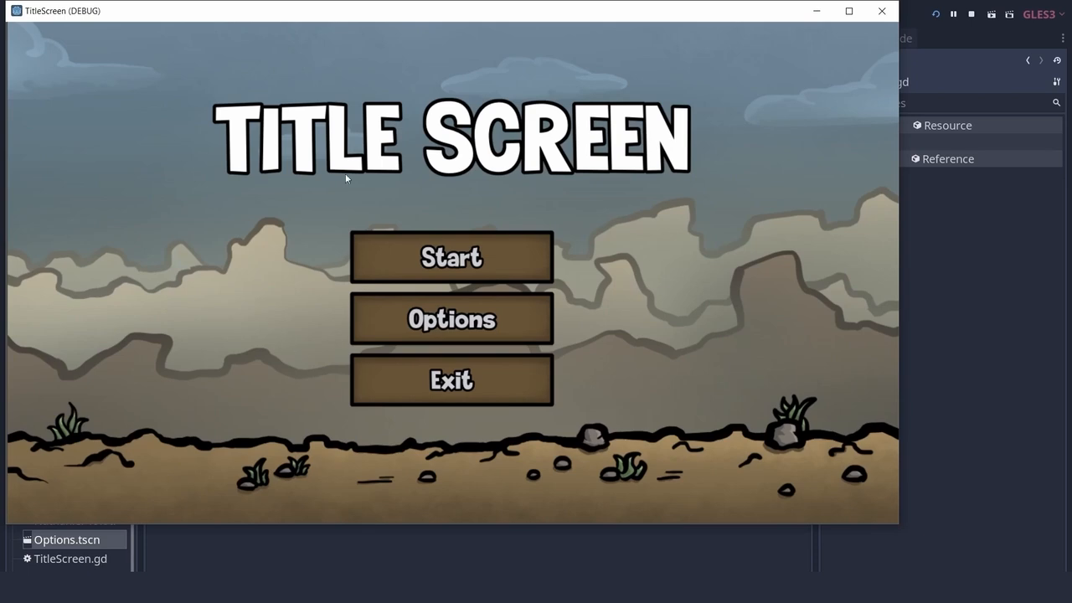
# Step: Test the Start and Options buttons with their Back buttons in the running game, and quit it through Exit
pyautogui.click(450, 259)
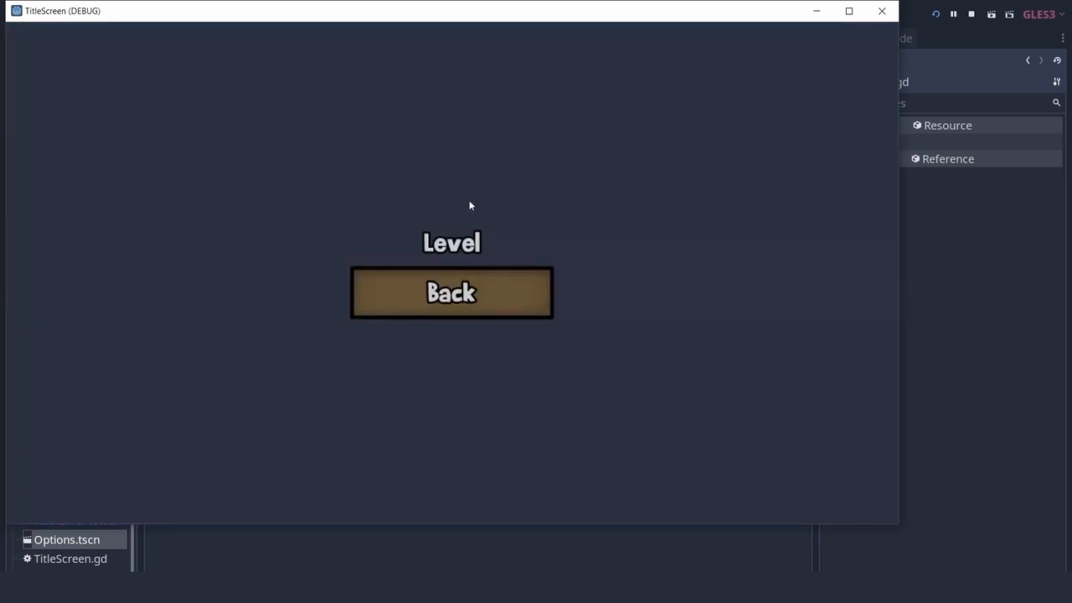
pyautogui.click(502, 293)
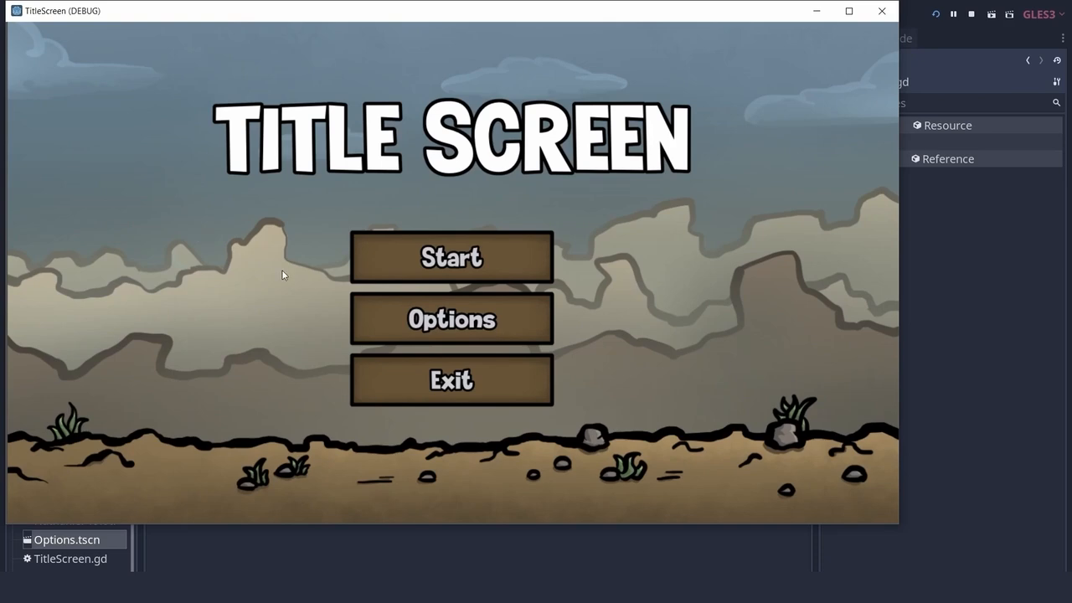
pyautogui.click(423, 317)
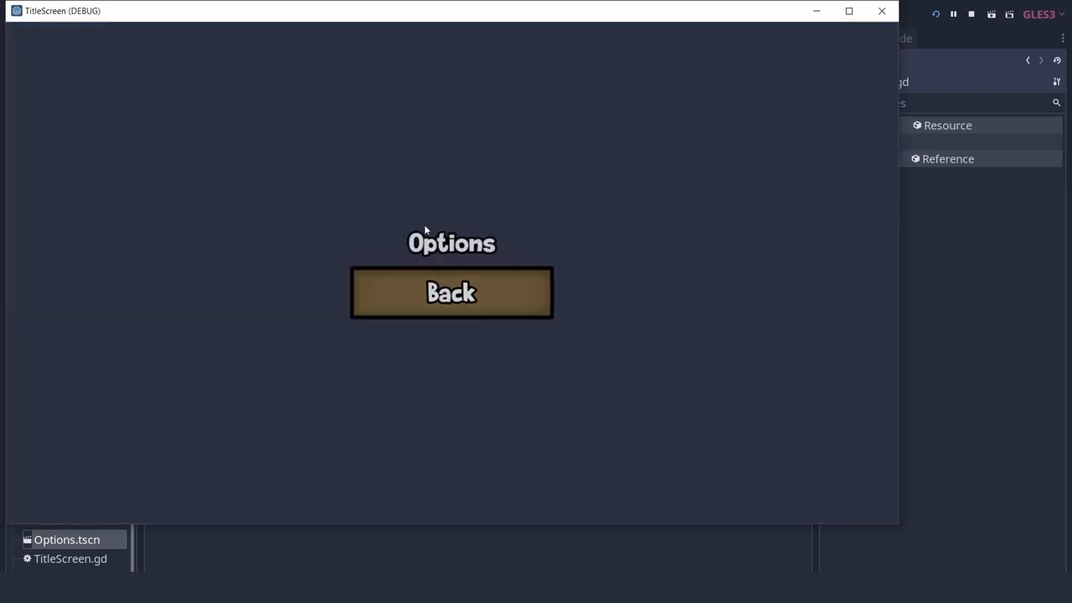
pyautogui.click(469, 293)
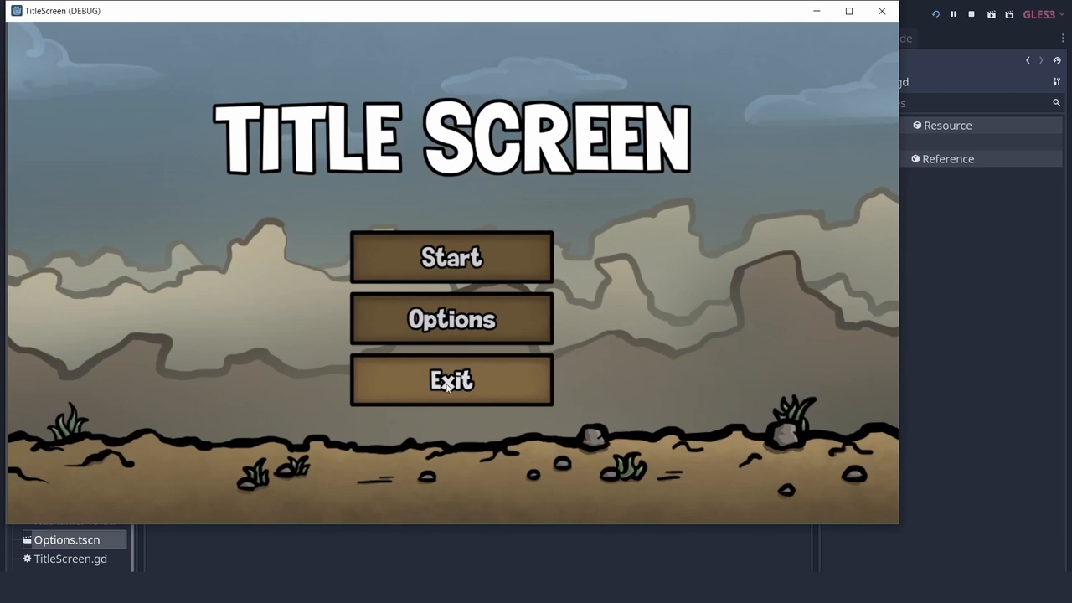
pyautogui.click(483, 389)
pyautogui.click(481, 335)
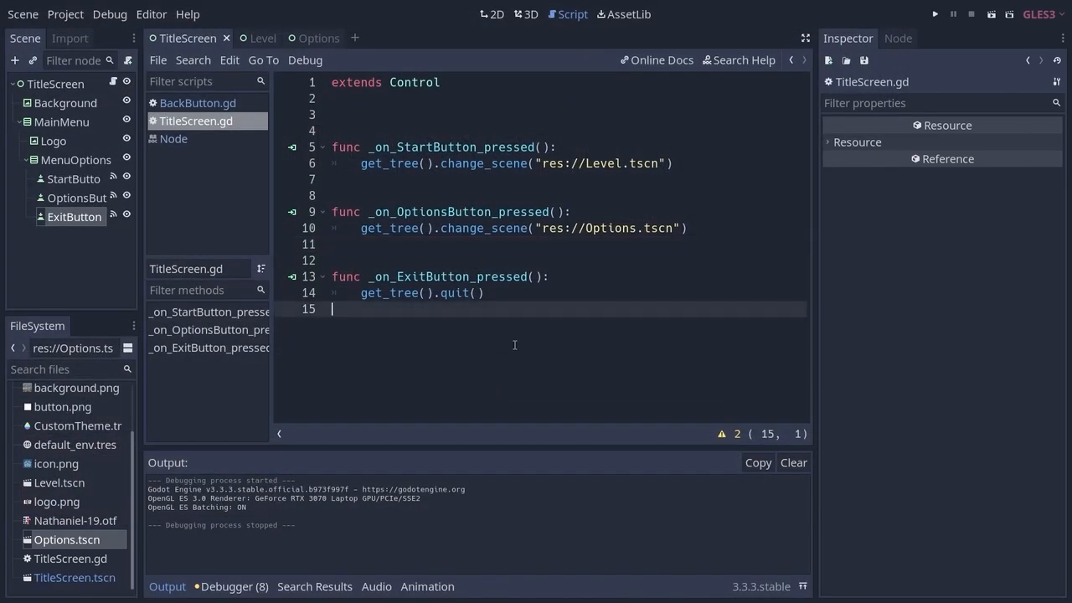
# Step: Select the TitleScreen root node in the 2D view and review the three button handlers in its script
pyautogui.hotkey('ctrl', 'F1')
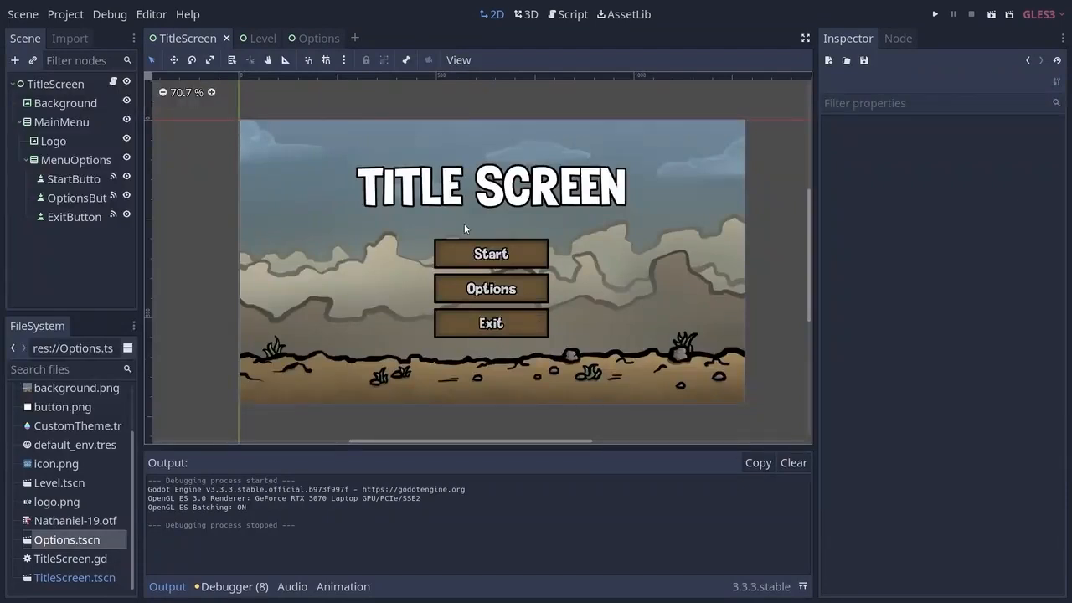
pyautogui.click(81, 85)
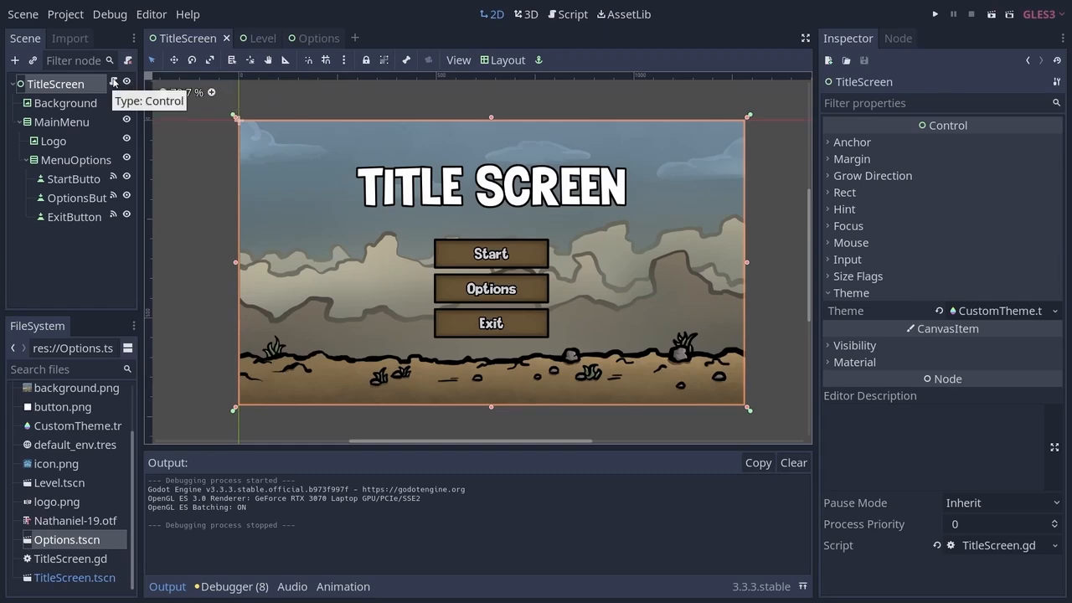
pyautogui.click(575, 17)
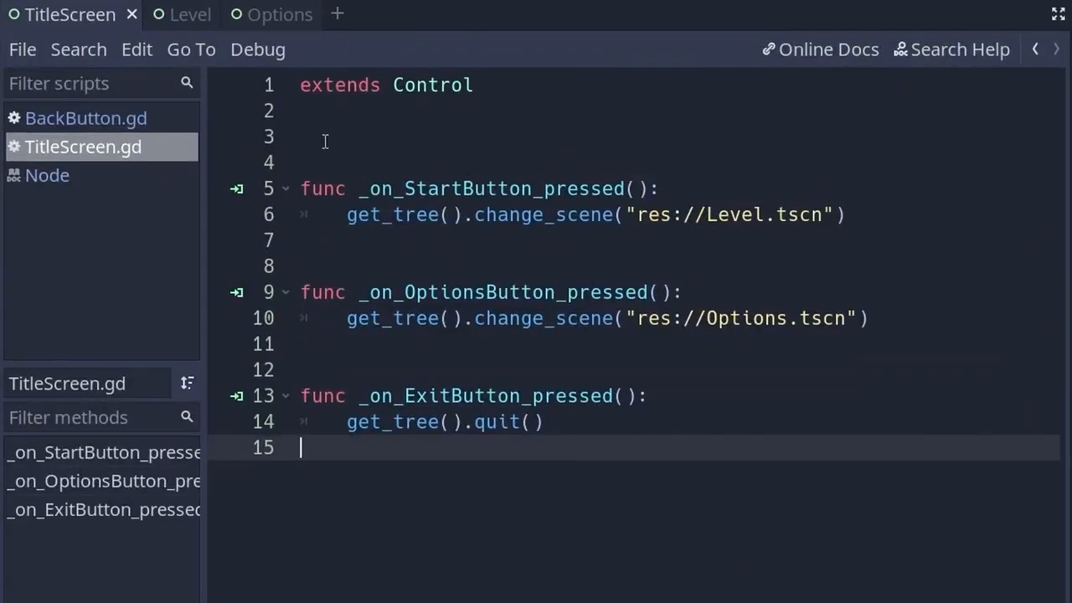
pyautogui.moveTo(395, 462); pyautogui.dragTo(297, 191)
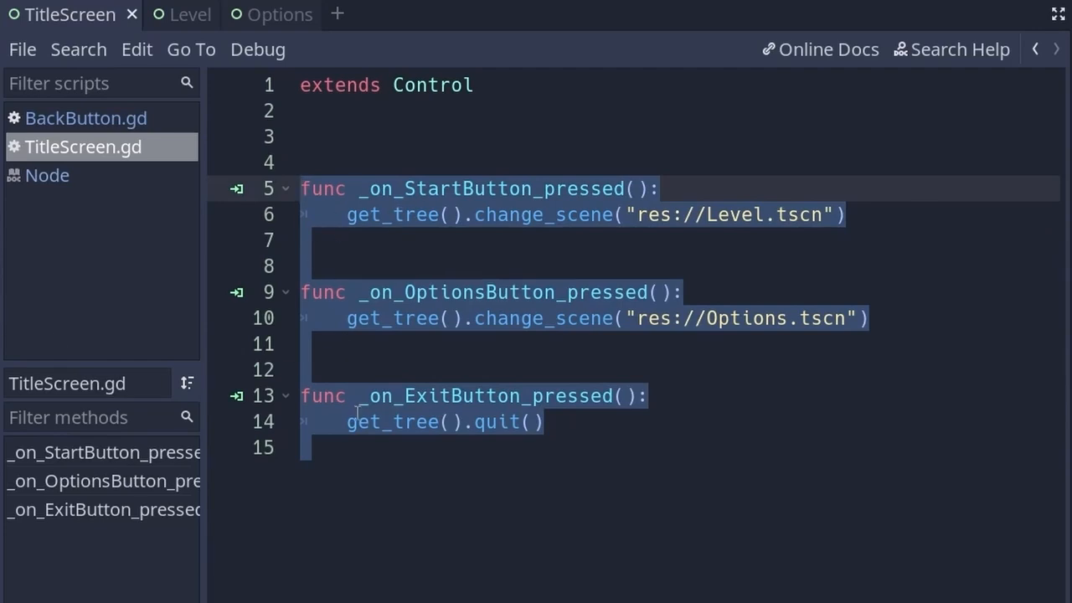
pyautogui.press('Up')
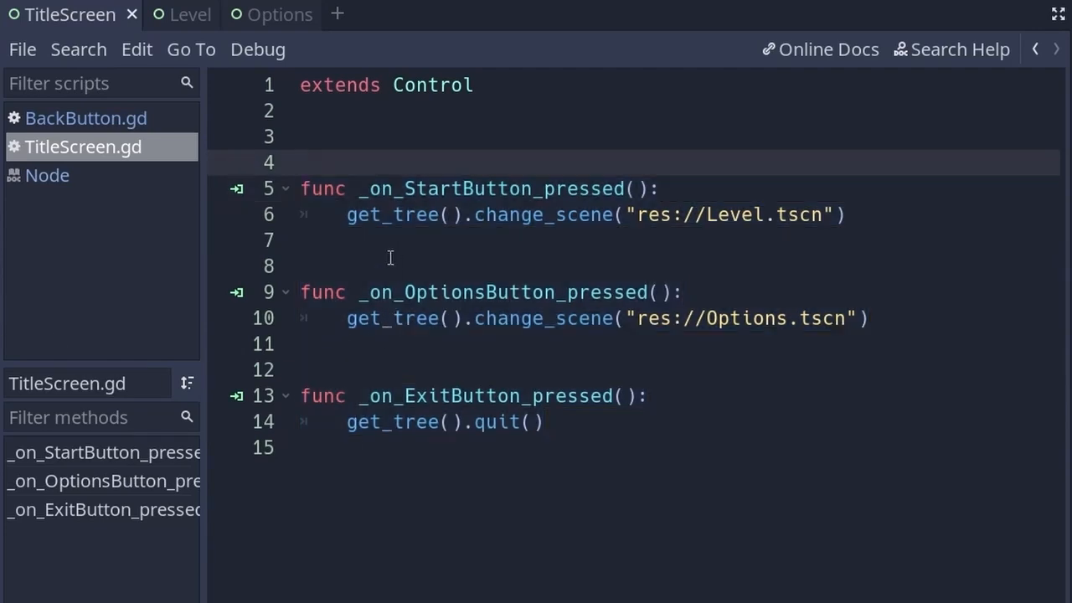
# Step: Add a func _ready(): header above _on_StartButton_pressed() in TitleScreen.gd, with an indented line for its body
pyautogui.press('Return')
pyautogui.press('Return')
pyautogui.press('Up')
pyautogui.press('Up')
pyautogui.write('func ')
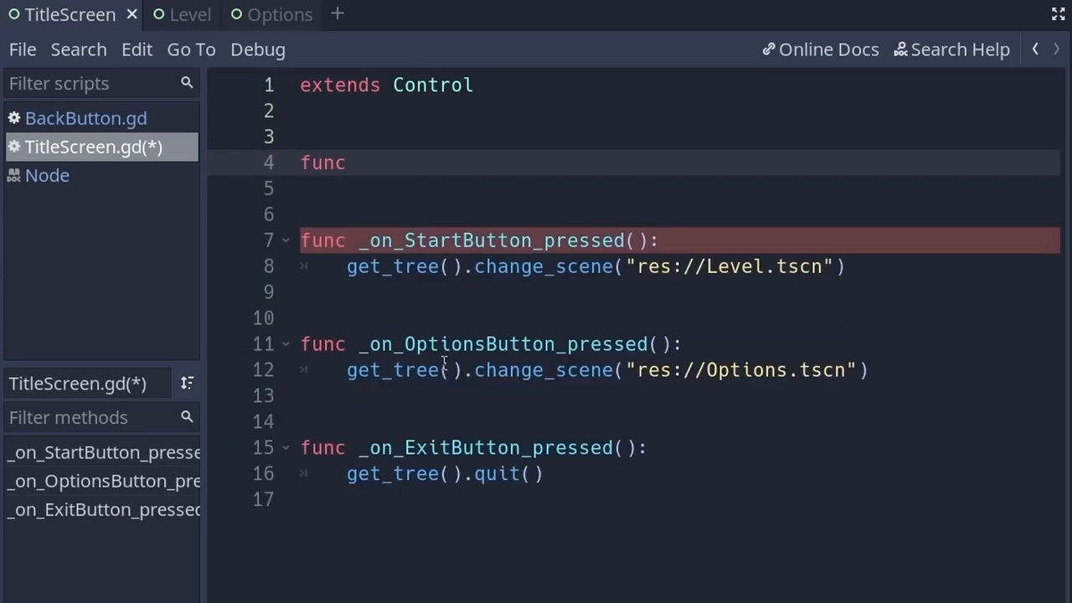
pyautogui.write('_ready')
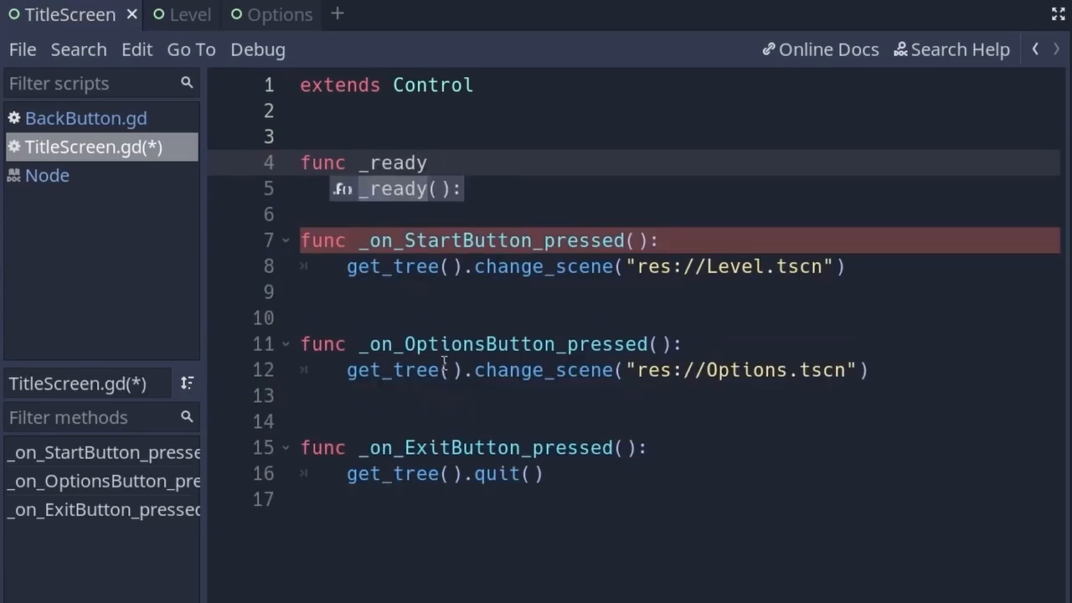
pyautogui.write('()')
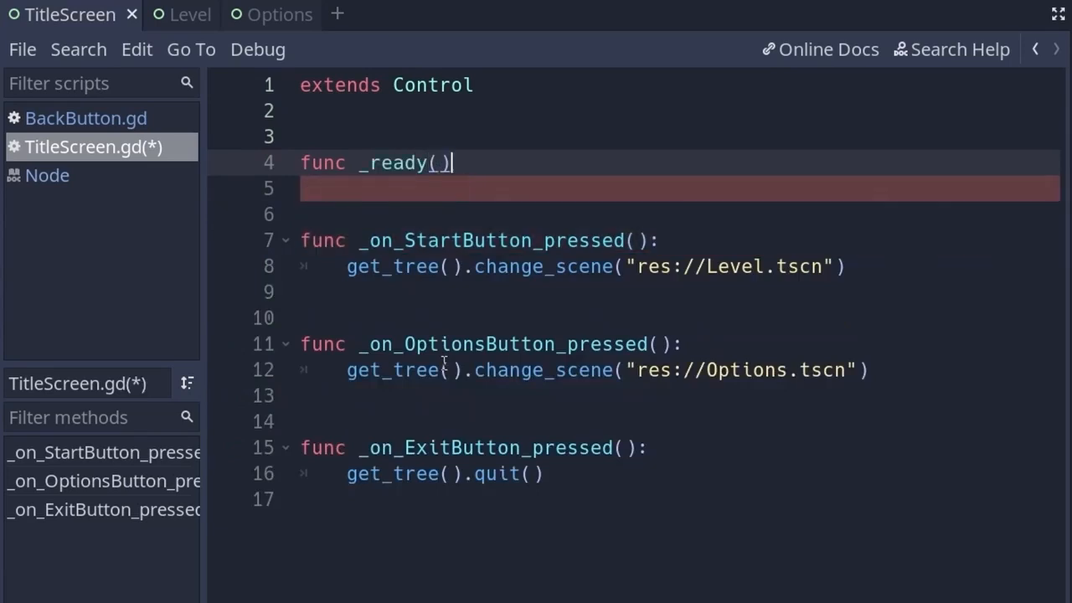
pyautogui.write(':')
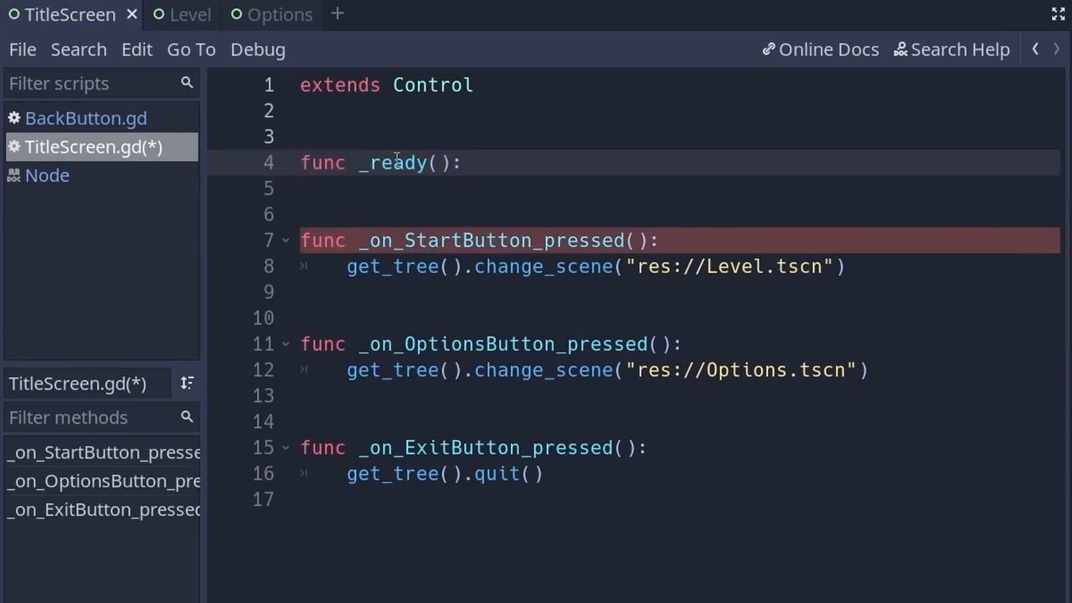
pyautogui.moveTo(402, 193); pyautogui.dragTo(299, 162)
pyautogui.click(388, 186)
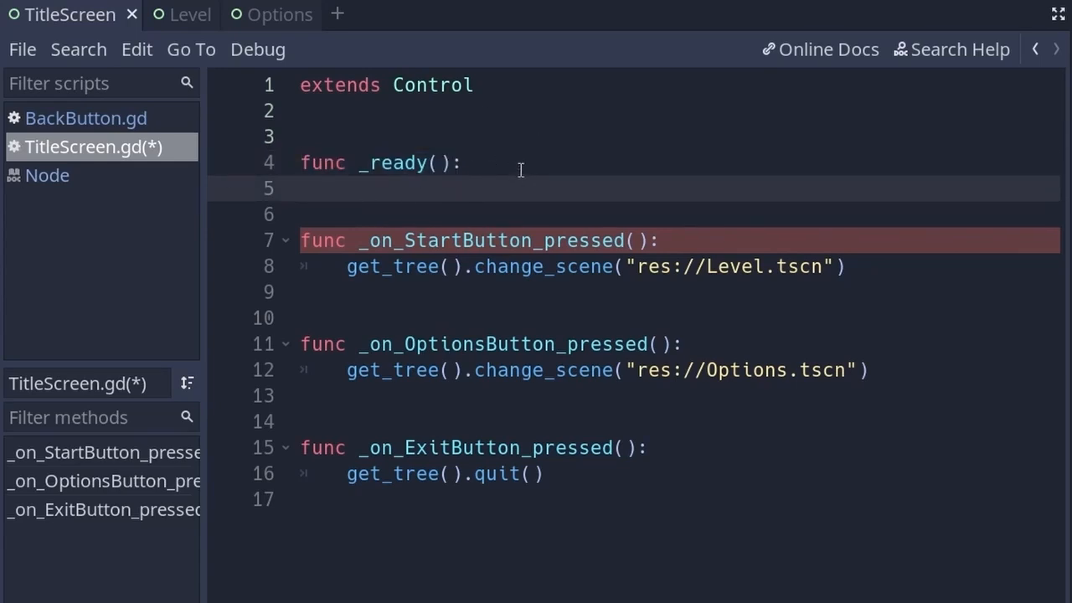
pyautogui.press('Tab')
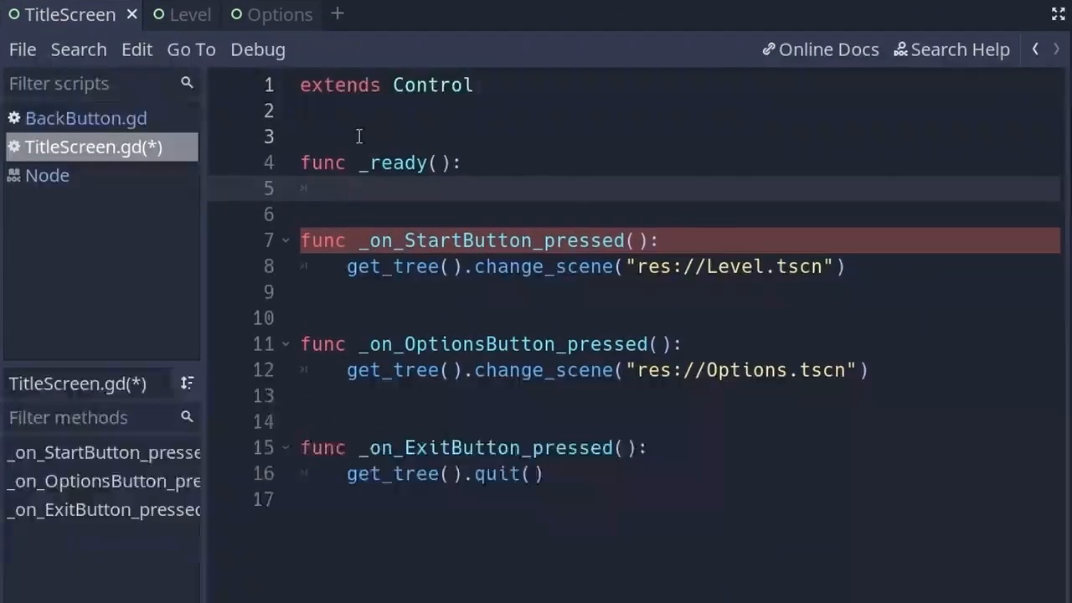
# Step: Enter $MainMenu/MenuOptions/StartButton.grab_focus() as the body of _ready() and save the script
pyautogui.write('$')
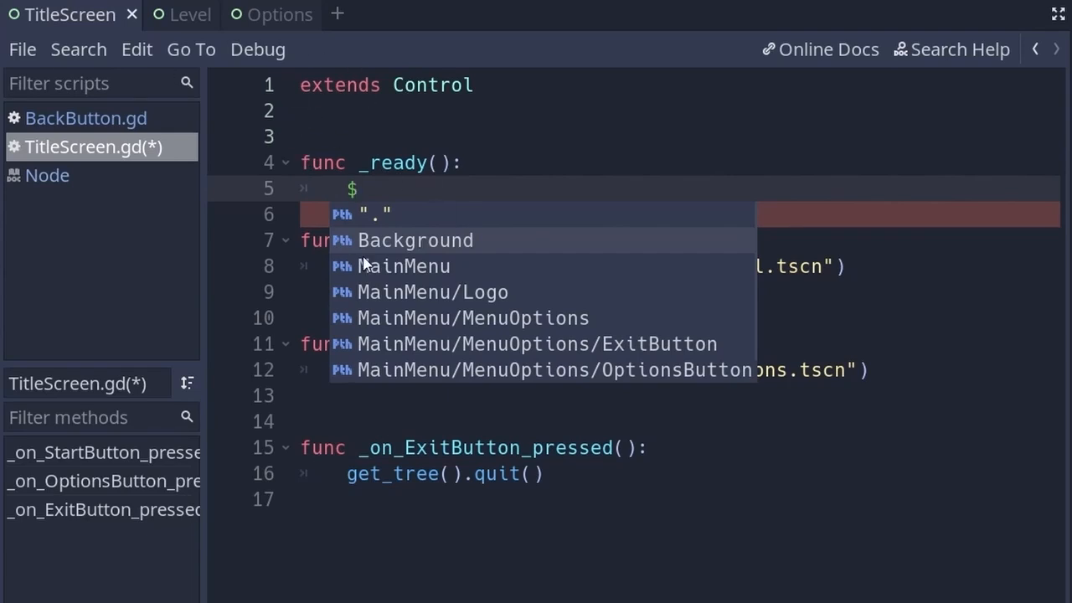
pyautogui.scroll(-1, 535, 345)
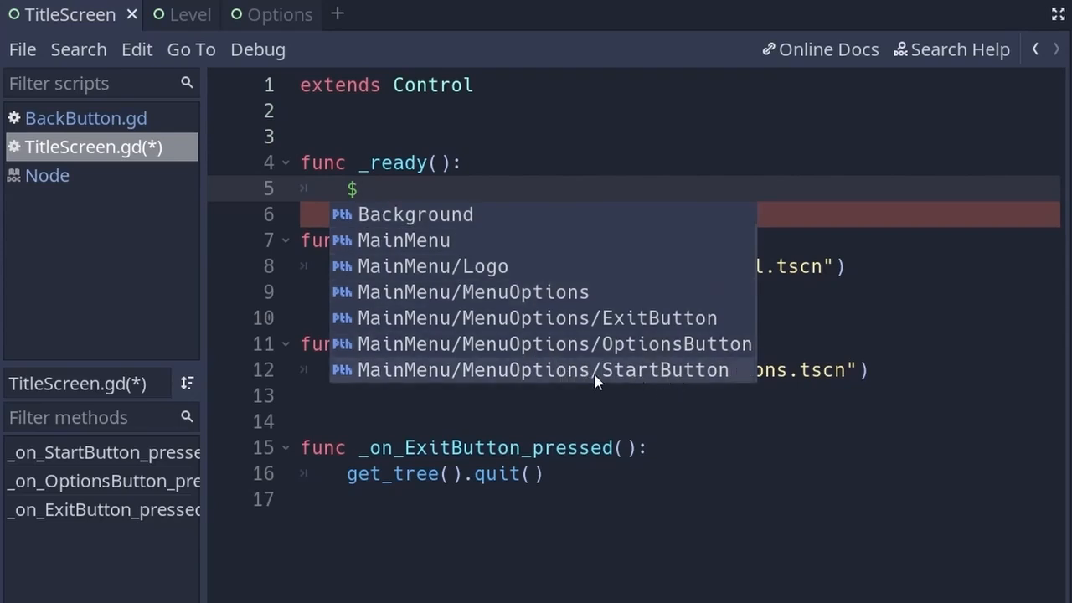
pyautogui.doubleClick(503, 371)
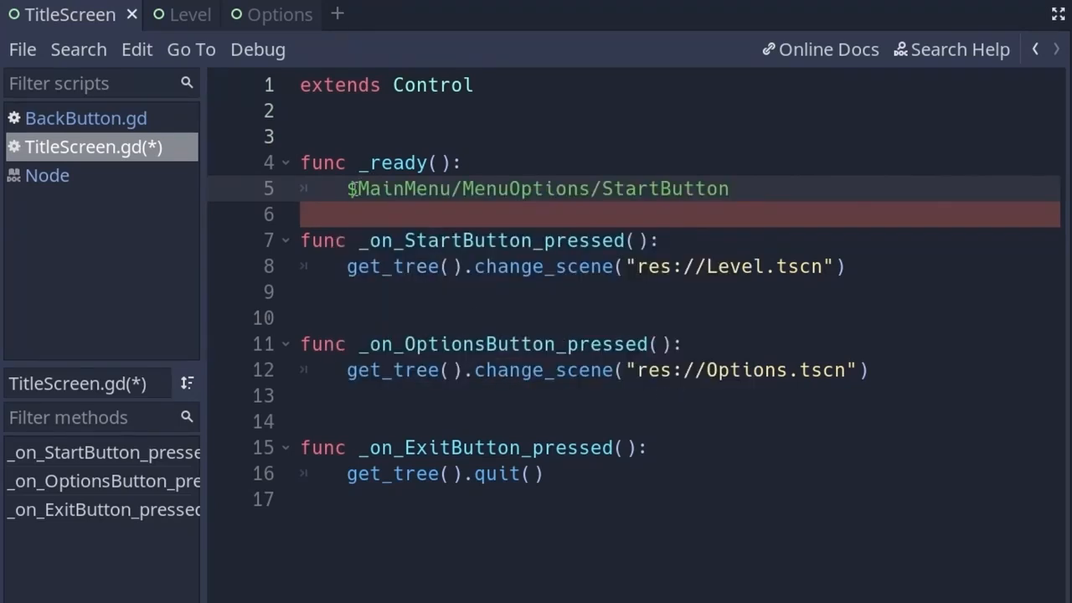
pyautogui.moveTo(346, 189); pyautogui.dragTo(732, 189)
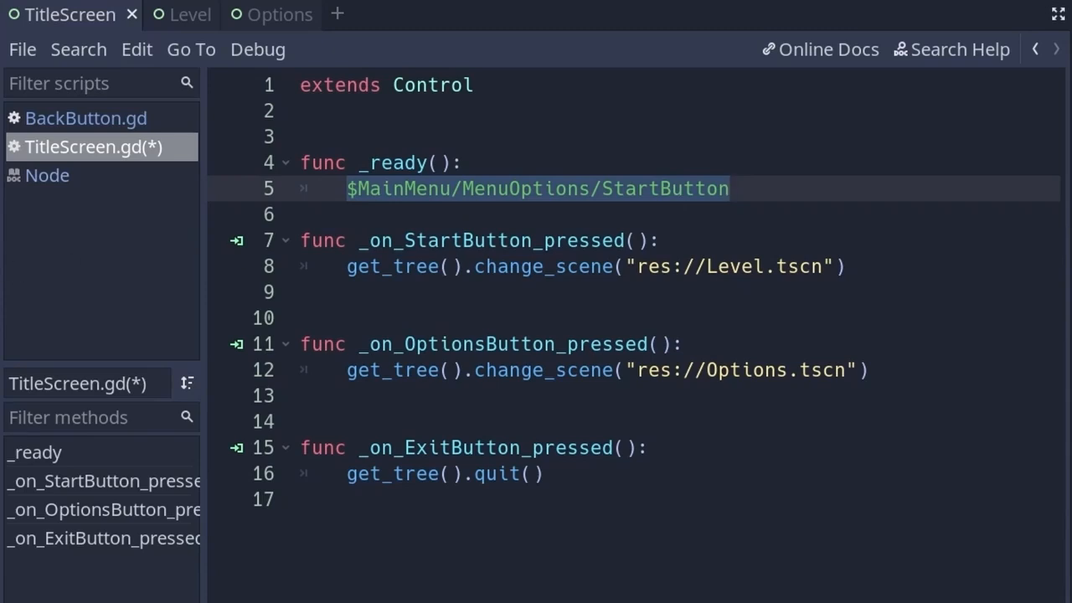
pyautogui.press('Right')
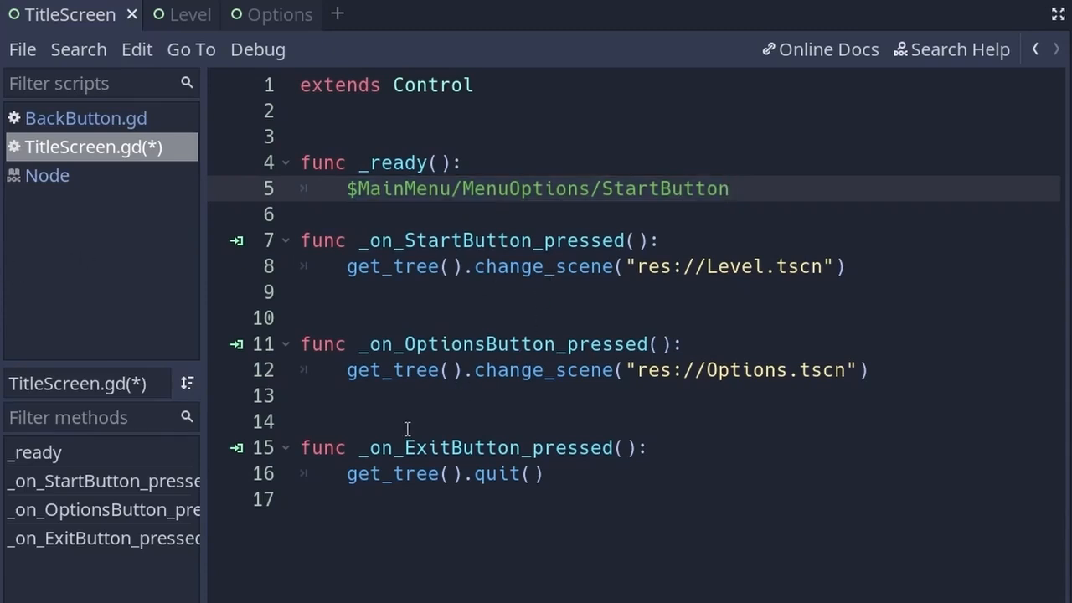
pyautogui.write('.')
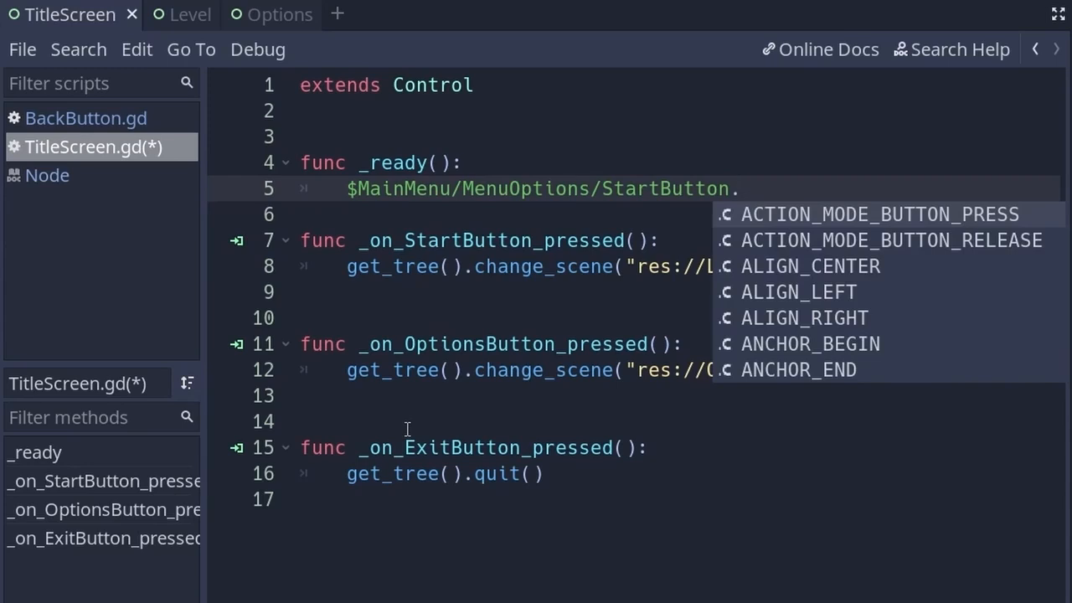
pyautogui.scroll(-5, 960, 260)
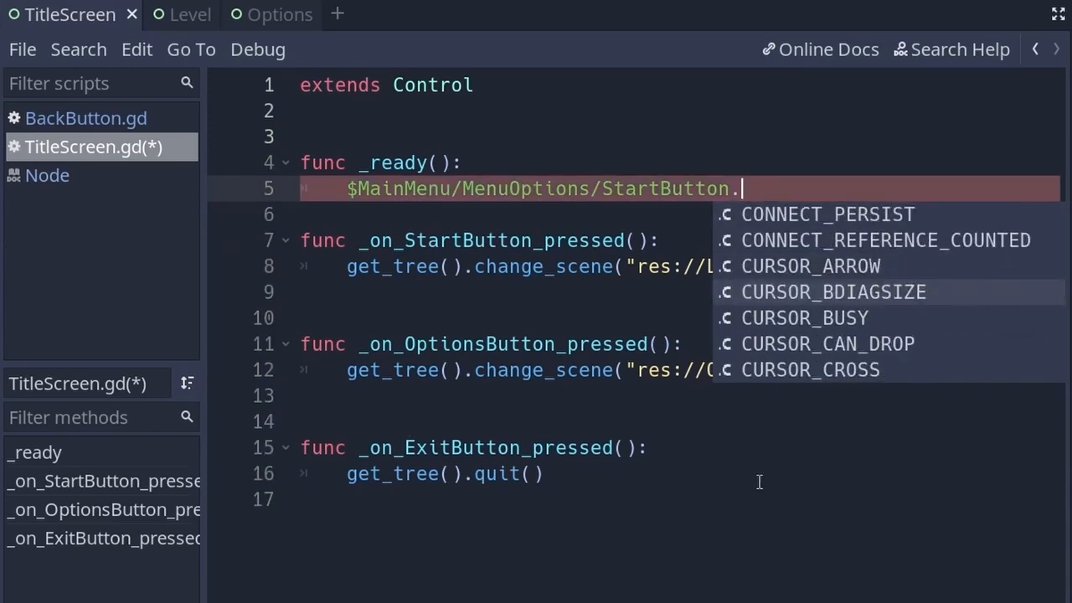
pyautogui.write('grab_fo')
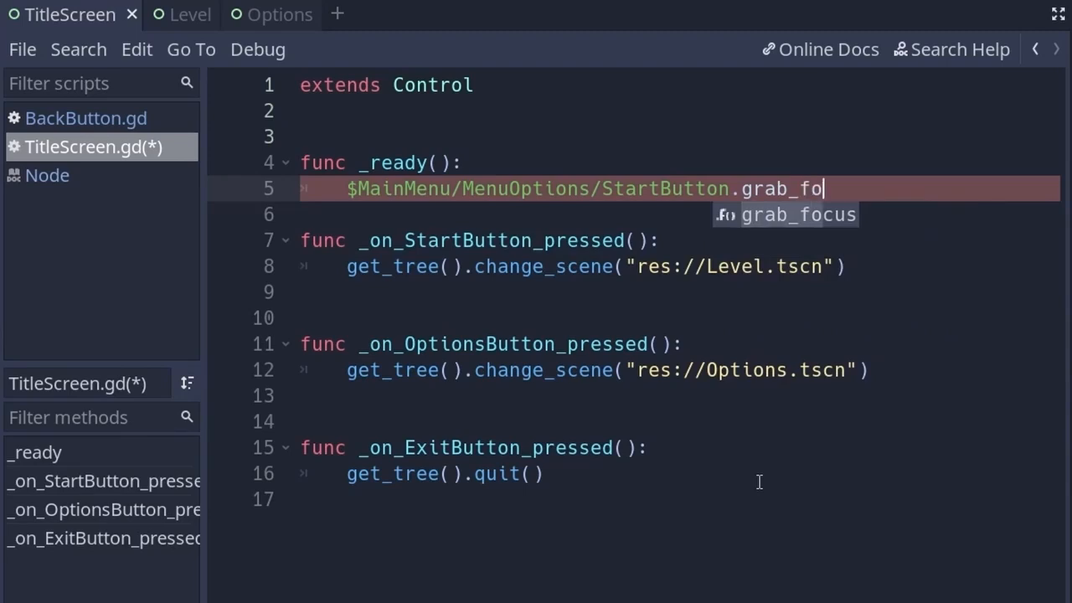
pyautogui.write('cus()')
pyautogui.hotkey('ctrl', 's')
# Step: Insert an empty line after the grab_focus() call in _ready() and save the script again
pyautogui.moveTo(881, 188); pyautogui.dragTo(346, 189)
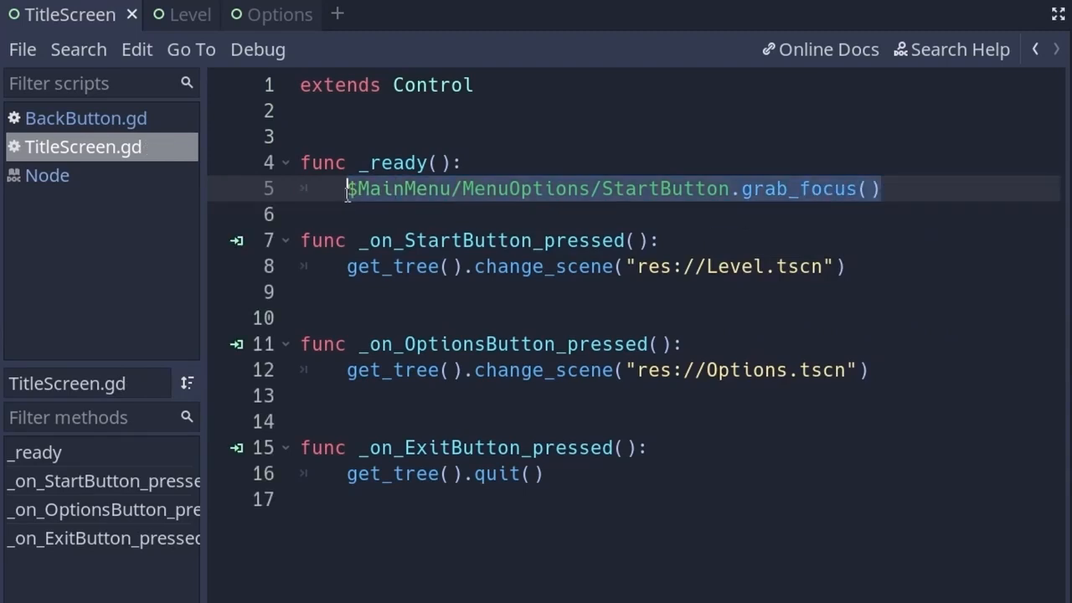
pyautogui.click(694, 204)
pyautogui.moveTo(730, 190); pyautogui.dragTo(346, 194)
pyautogui.click(875, 181)
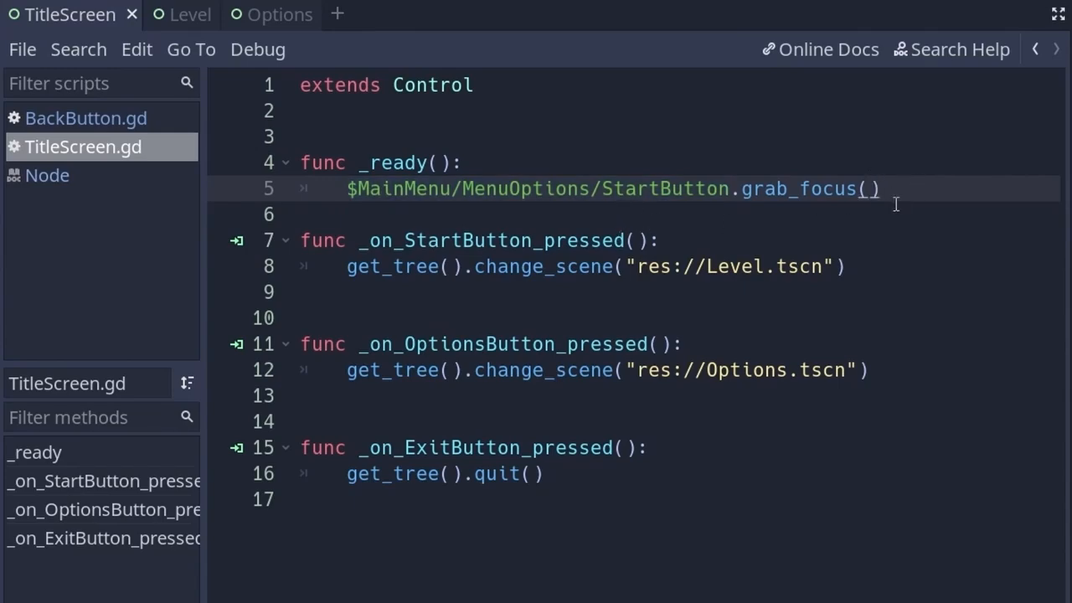
pyautogui.press('Return')
pyautogui.click(23, 50)
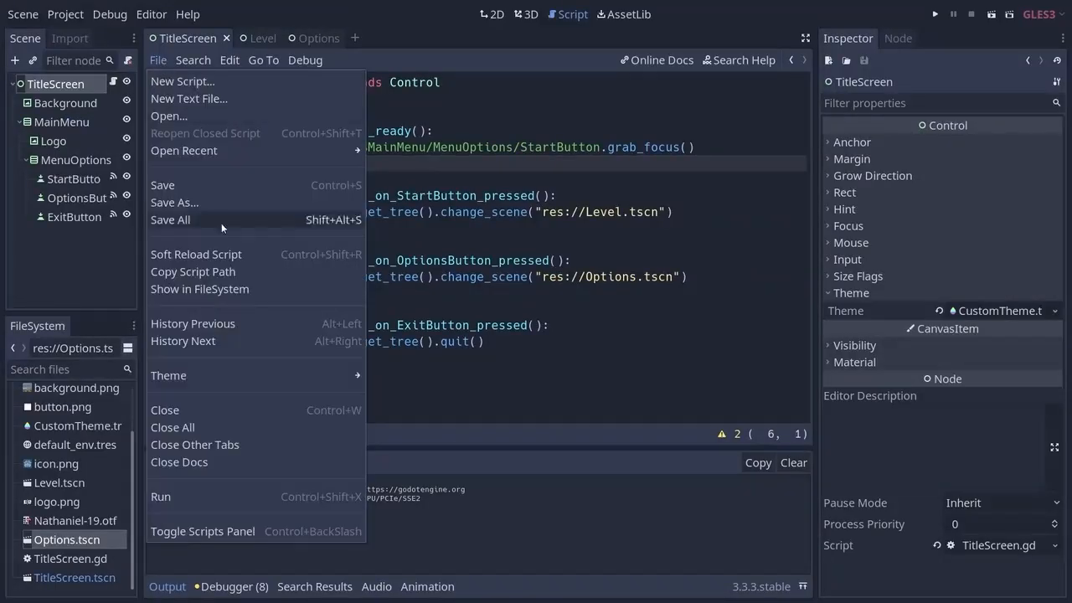
pyautogui.click(215, 188)
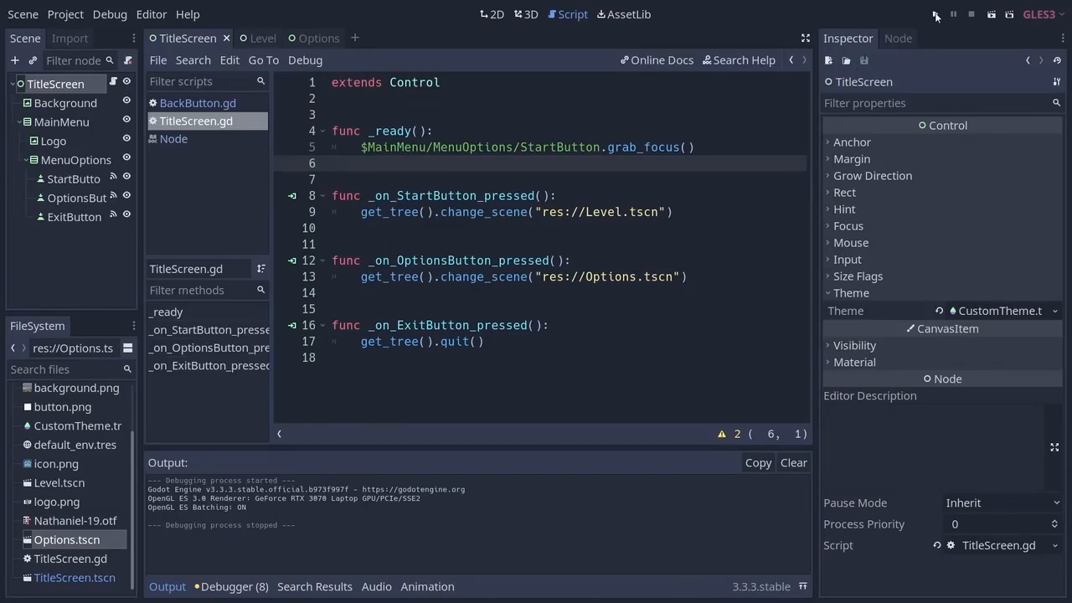
# Step: Run the project, test keyboard navigation up and down through the Start, Options and Exit buttons, and close the game
pyautogui.click(936, 15)
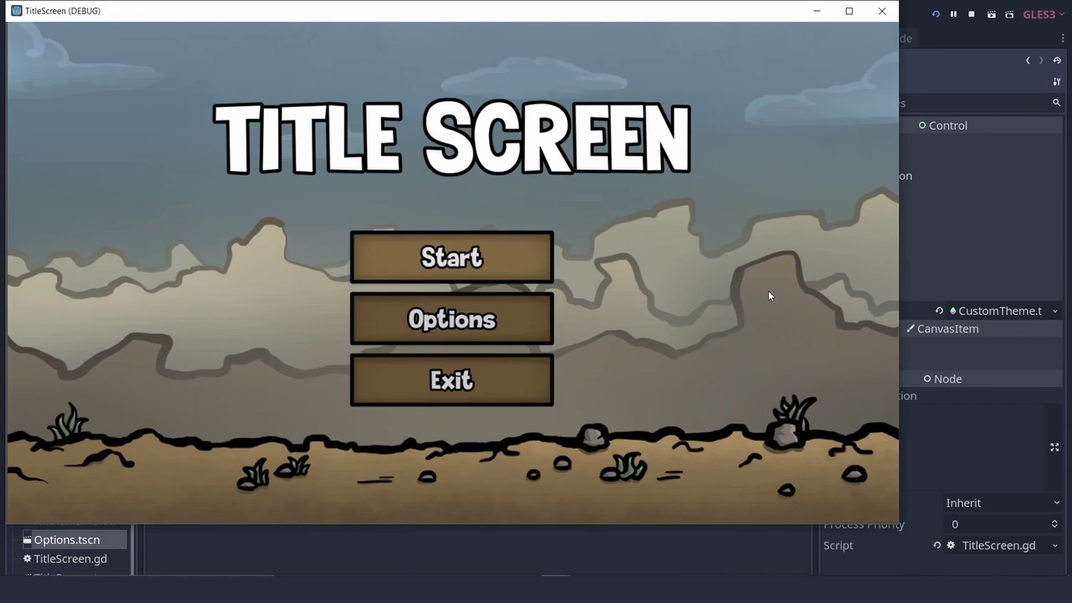
pyautogui.press('Down')
pyautogui.press('Down')
pyautogui.press('Up')
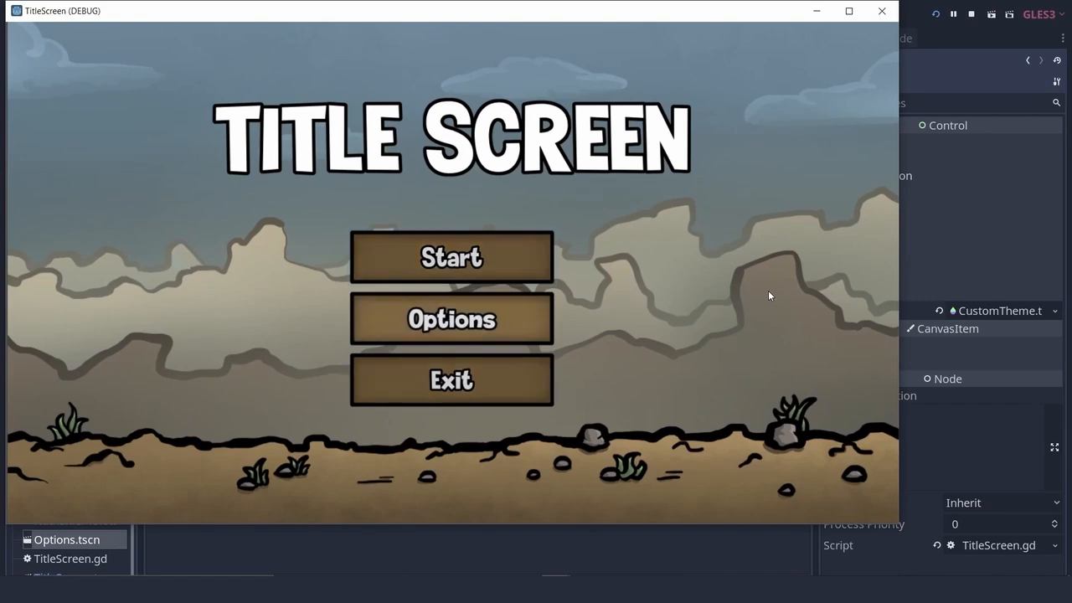
pyautogui.press('Up')
pyautogui.press('Down')
pyautogui.press('Down')
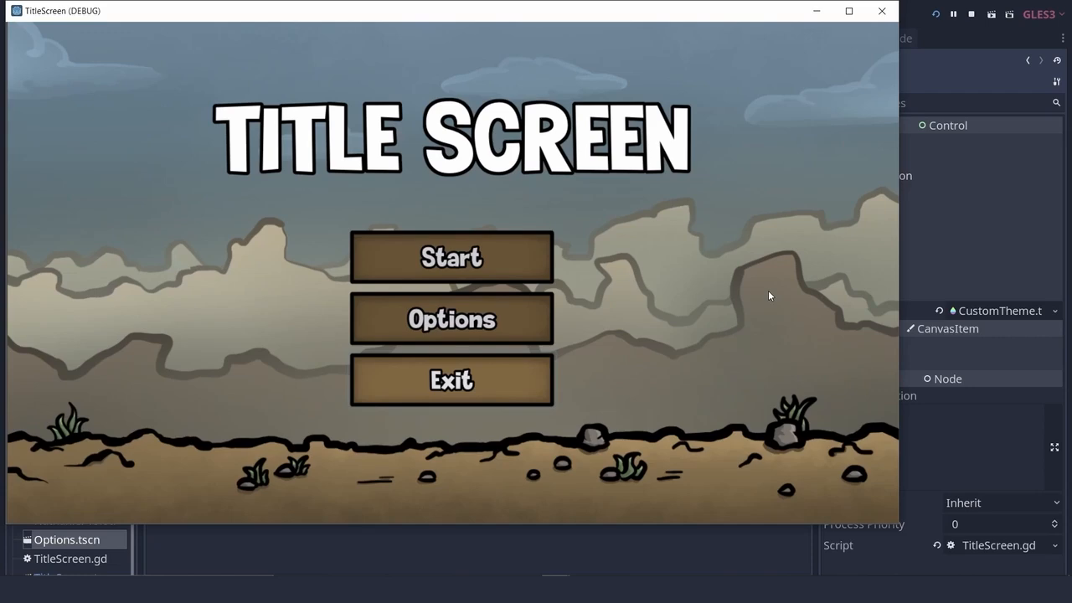
pyautogui.press('Up')
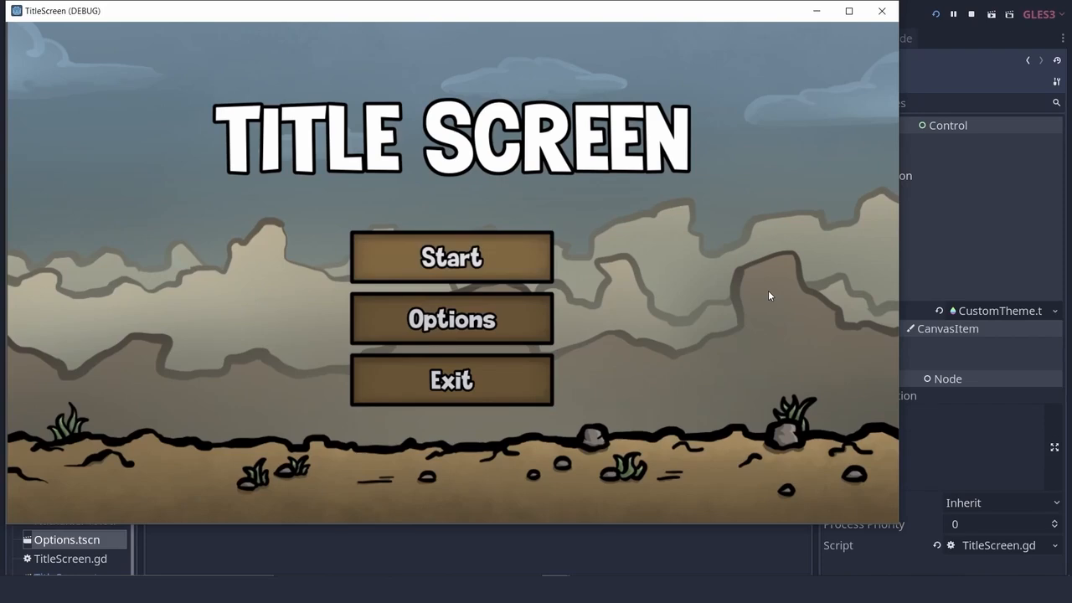
pyautogui.click(876, 11)
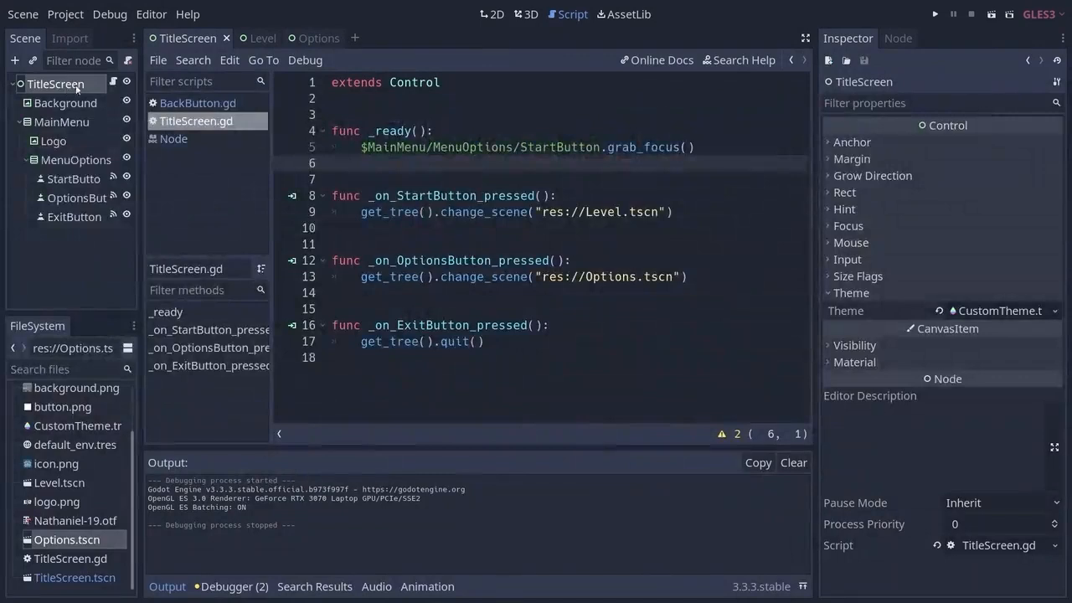
# Step: In the 2D view, assign ExitButton as the StartButton's top focus neighbour
pyautogui.click(493, 15)
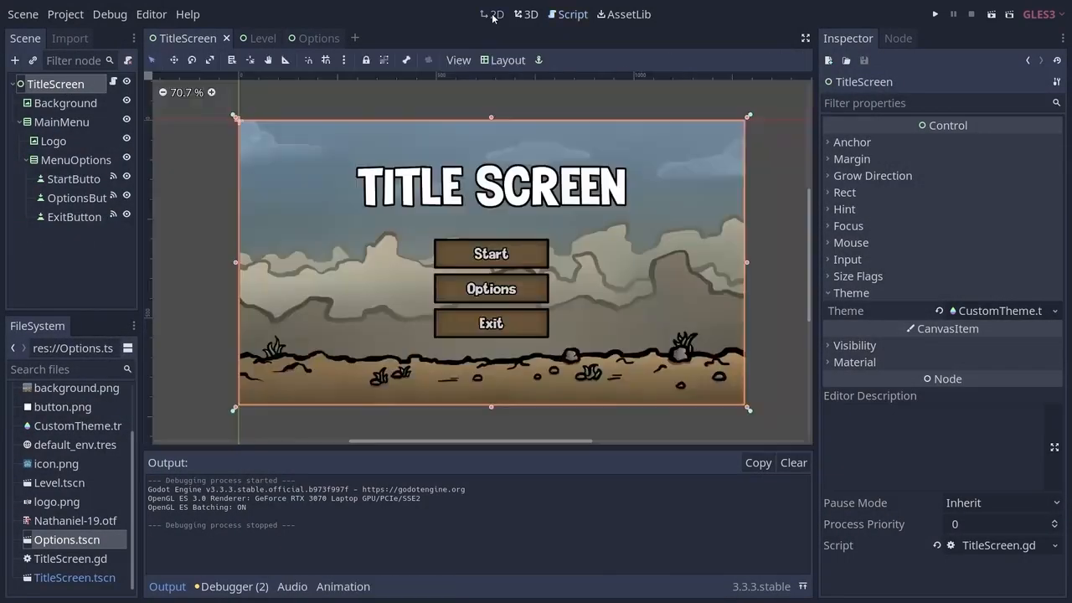
pyautogui.click(509, 264)
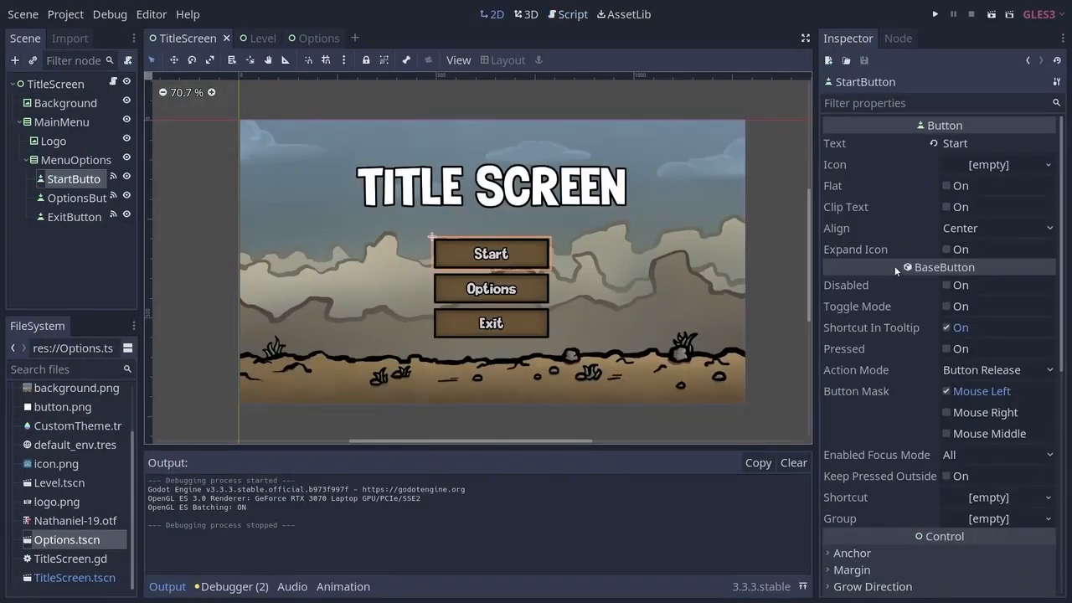
pyautogui.scroll(-5, 895, 265)
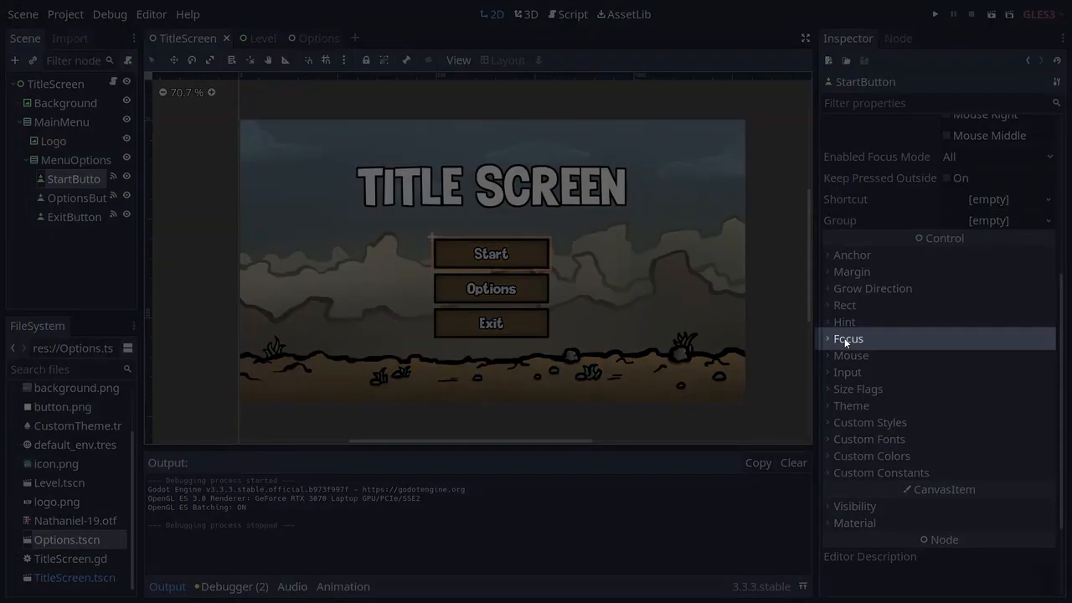
pyautogui.click(848, 339)
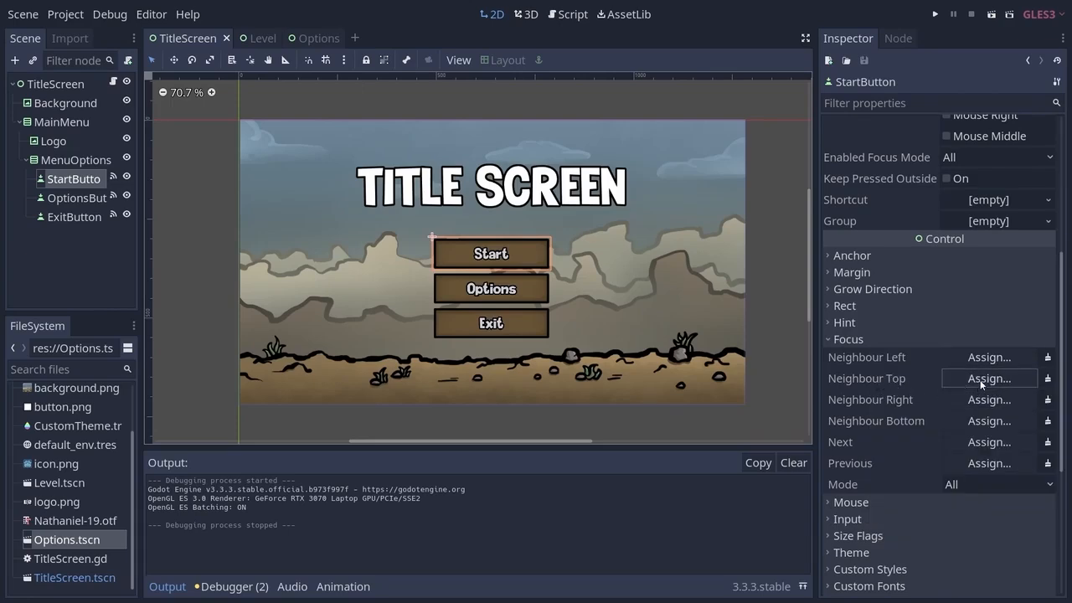
pyautogui.click(982, 381)
pyautogui.click(220, 249)
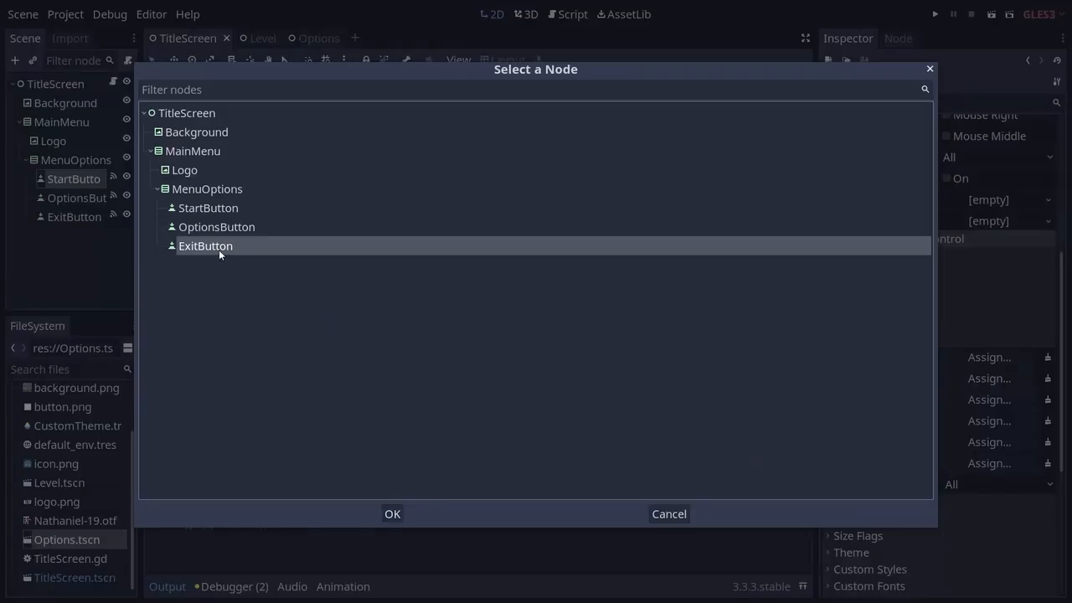
pyautogui.click(391, 513)
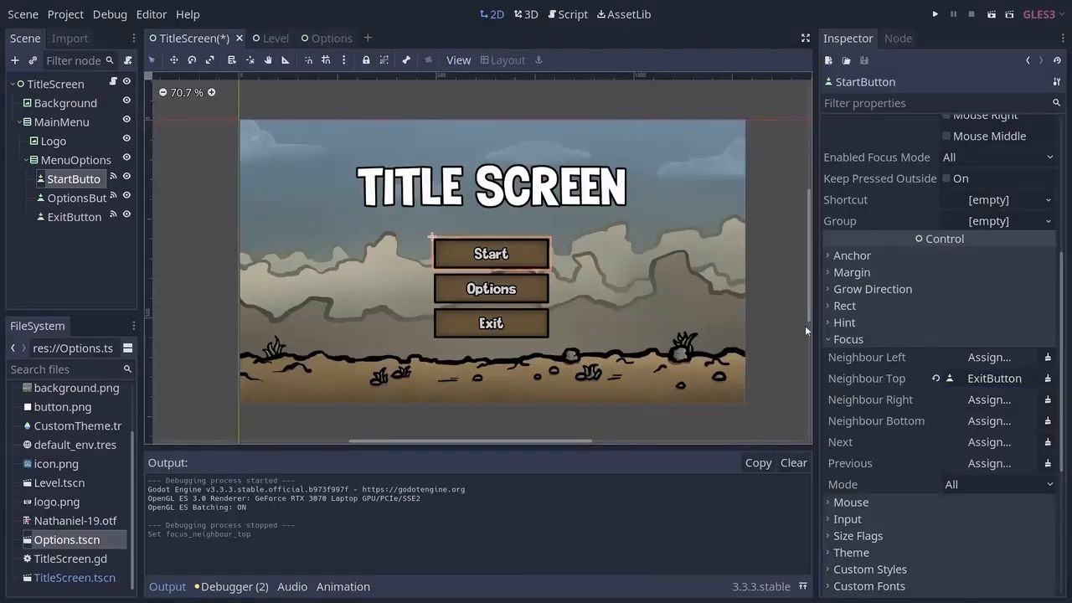
# Step: Assign StartButton as the ExitButton's bottom focus neighbour
pyautogui.click(510, 333)
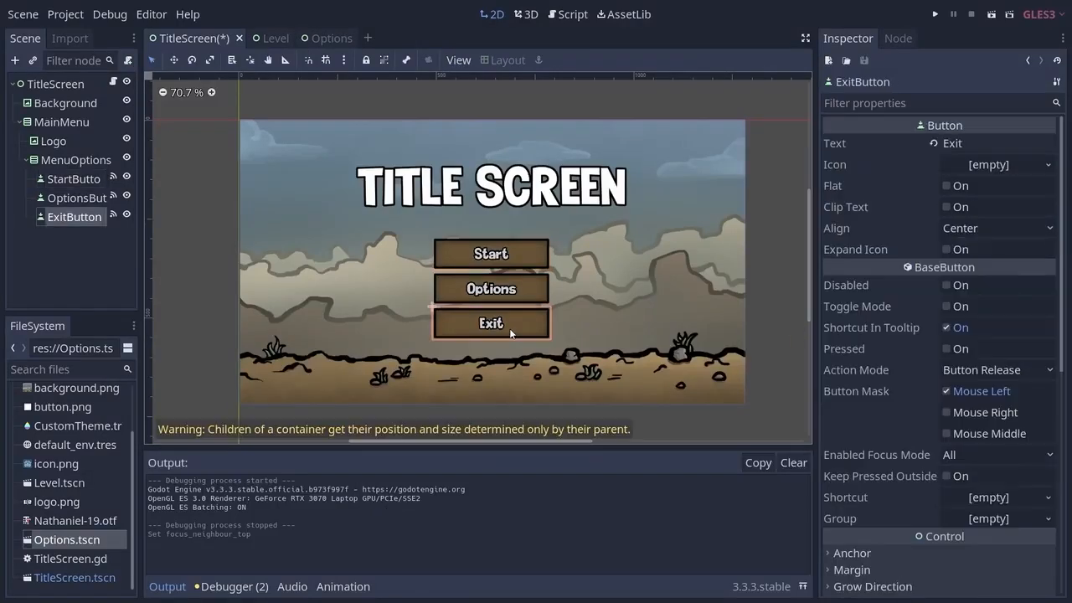
pyautogui.scroll(-5, 866, 355)
pyautogui.click(849, 398)
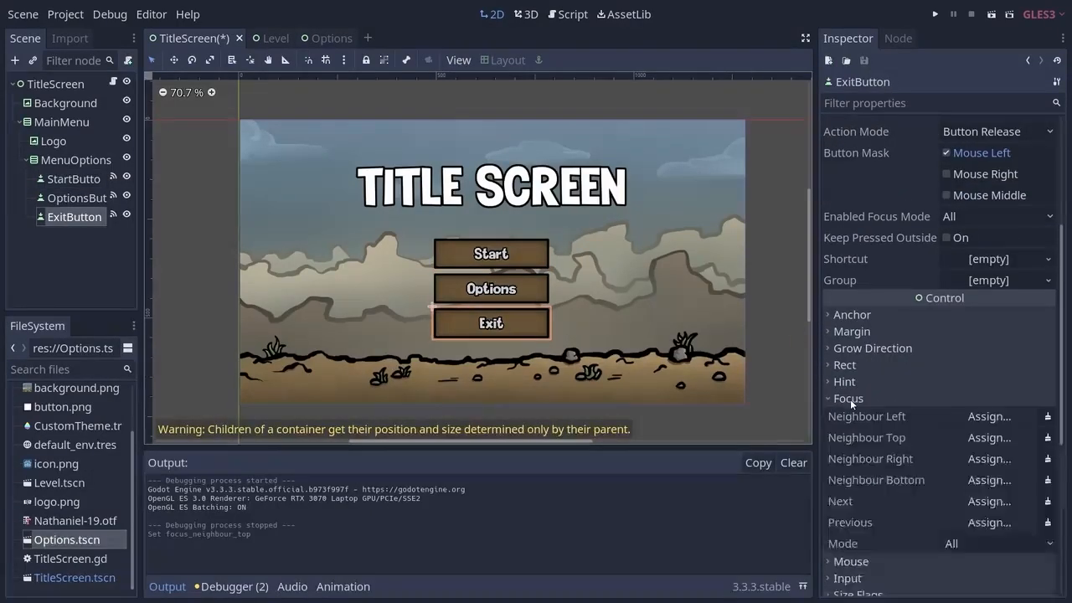
pyautogui.scroll(-2, 898, 387)
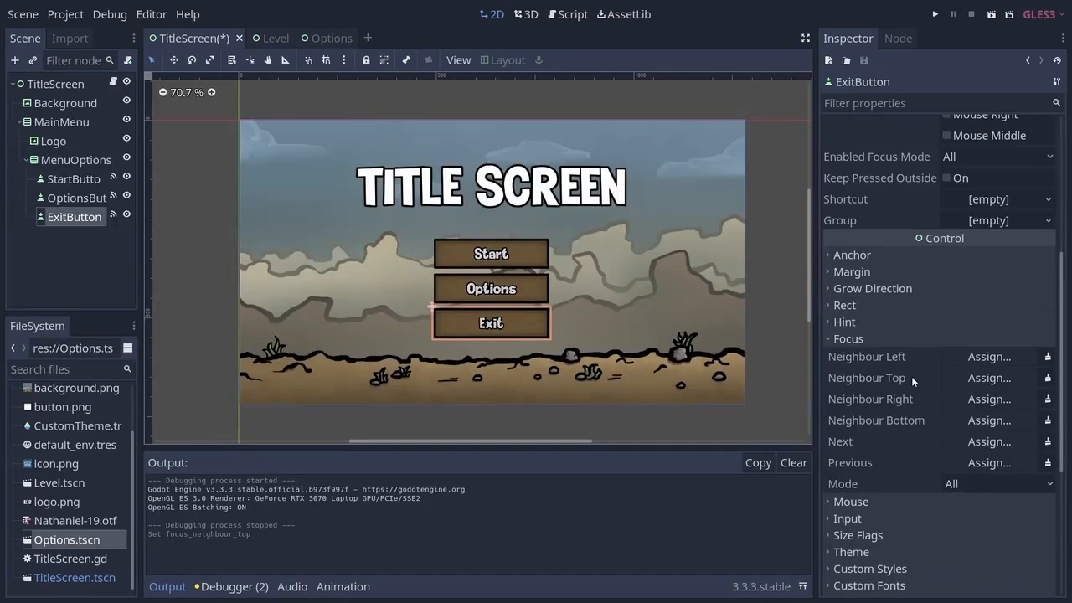
pyautogui.click(978, 429)
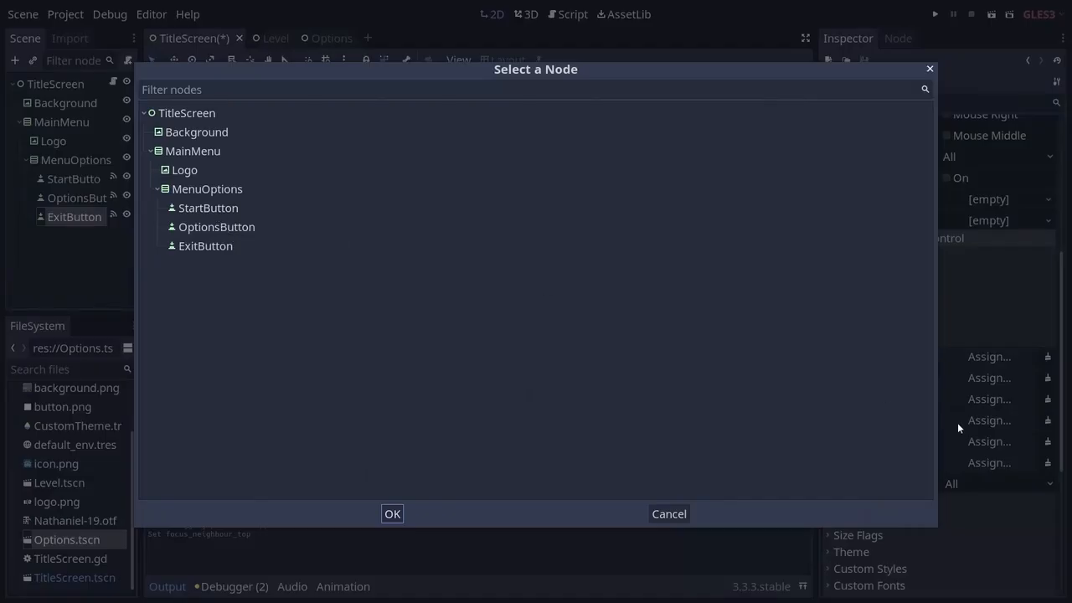
pyautogui.click(204, 209)
pyautogui.click(393, 515)
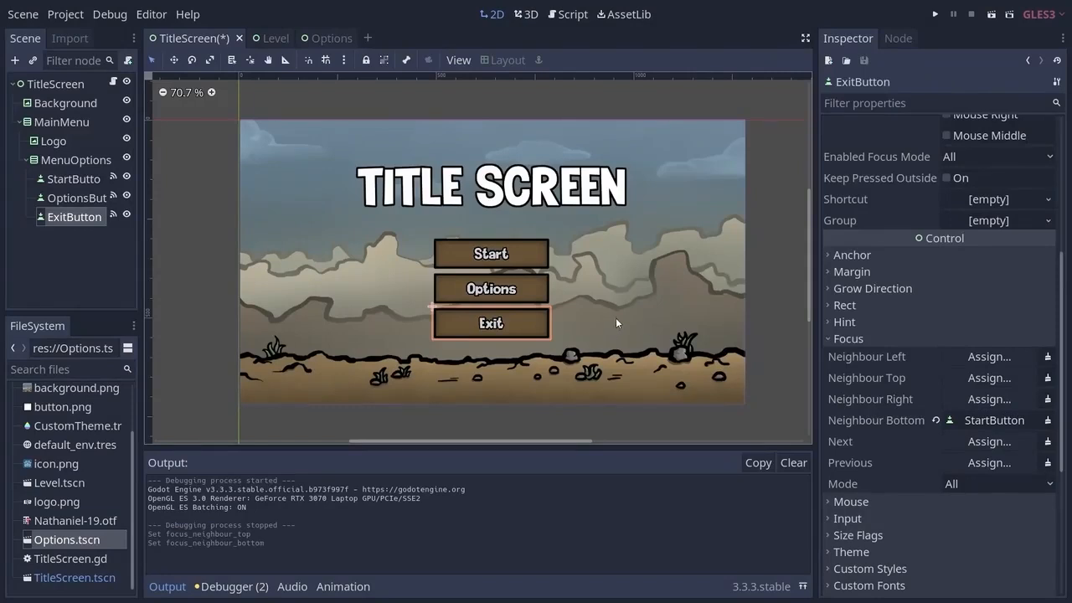
# Step: Run the project and test the wrap-around keyboard navigation between the Start, Options and Exit buttons
pyautogui.click(629, 339)
pyautogui.press('F5')
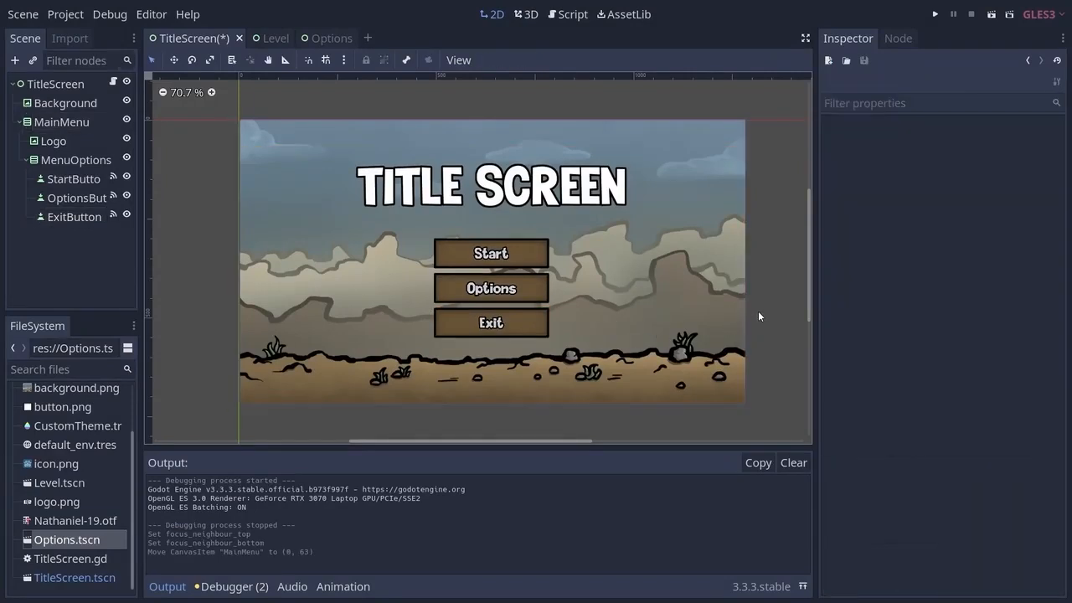
pyautogui.press('Down')
pyautogui.press('Down')
pyautogui.press('Down')
pyautogui.press('Down')
pyautogui.press('Down')
pyautogui.press('Down')
pyautogui.press('Down')
pyautogui.press('Down')
pyautogui.press('Down')
pyautogui.press('Down')
pyautogui.press('Down')
pyautogui.press('Down')
pyautogui.press('Down')
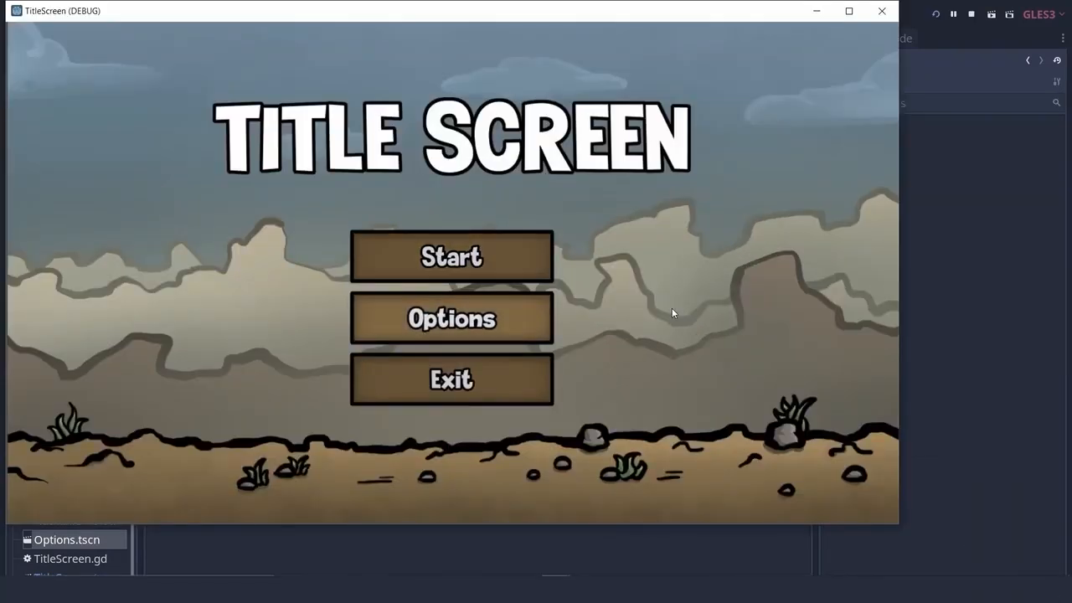
pyautogui.press('Down')
pyautogui.press('Down')
pyautogui.press('Down')
pyautogui.press('Down')
pyautogui.press('Down')
pyautogui.press('Down')
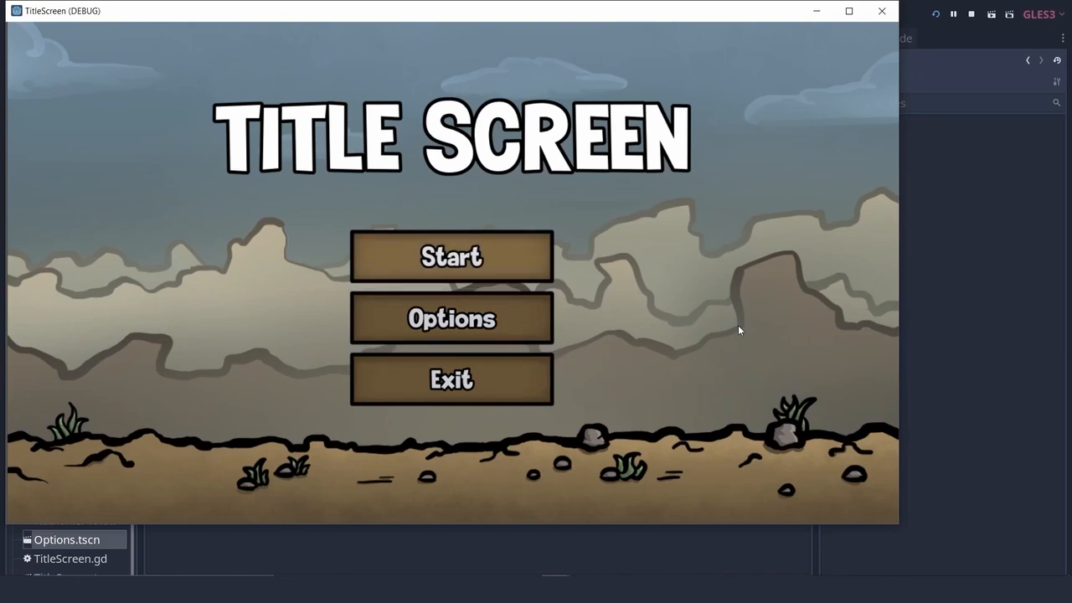
# Step: Test opening the Level screen by keyboard, return to the title screen, open the Options screen and close the game
pyautogui.press('Down')
pyautogui.press('Return')
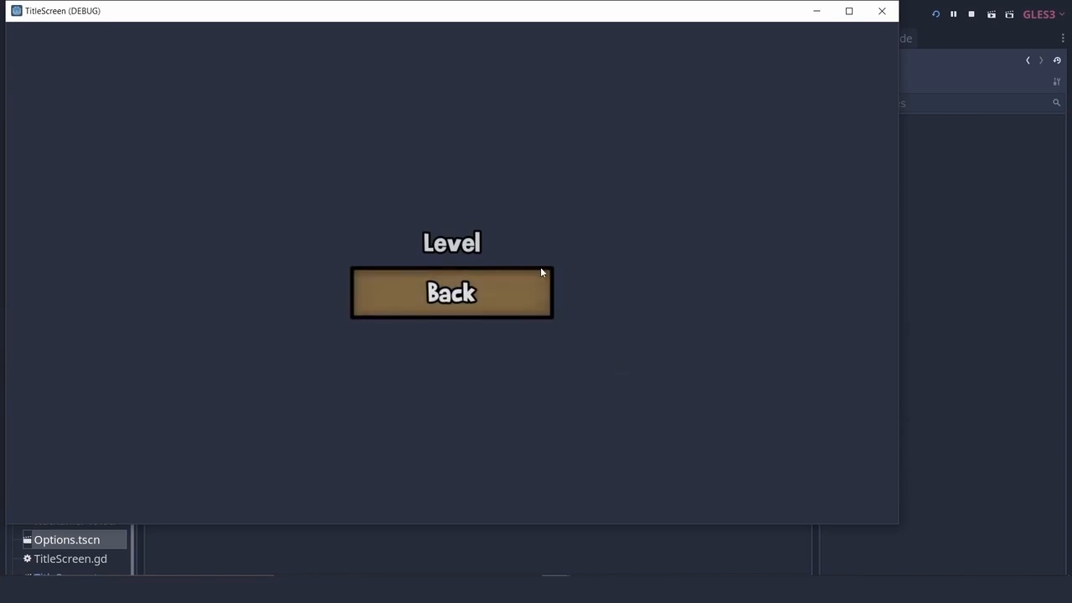
pyautogui.click(511, 305)
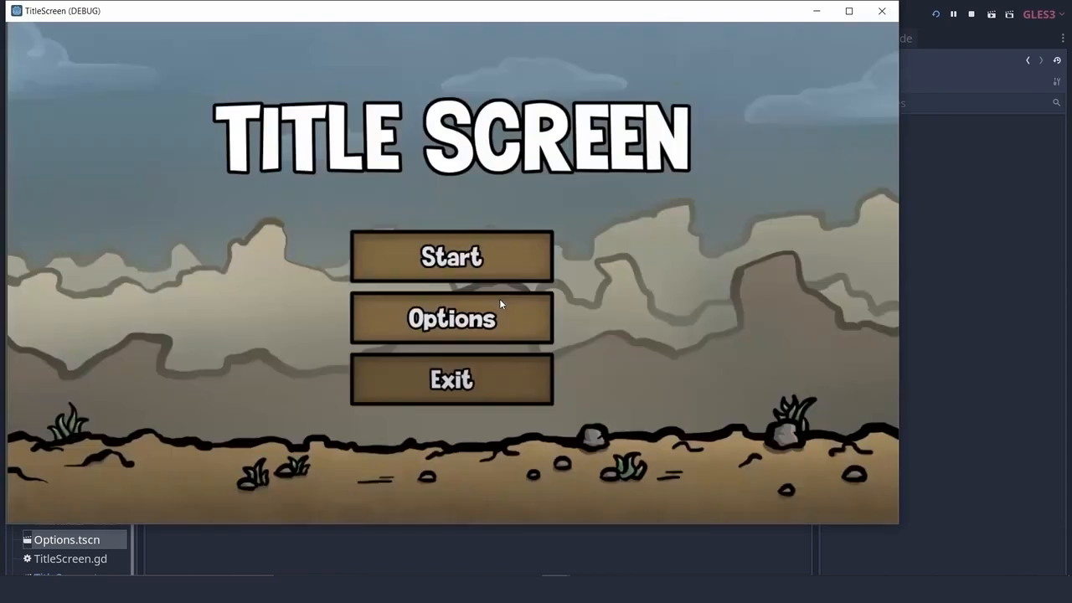
pyautogui.click(498, 315)
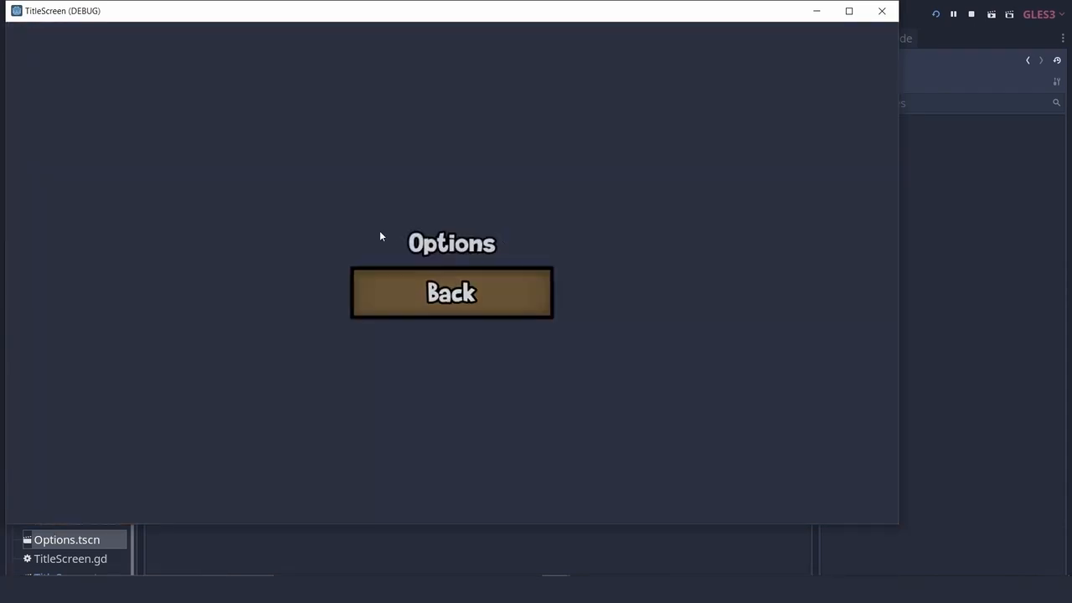
pyautogui.click(882, 10)
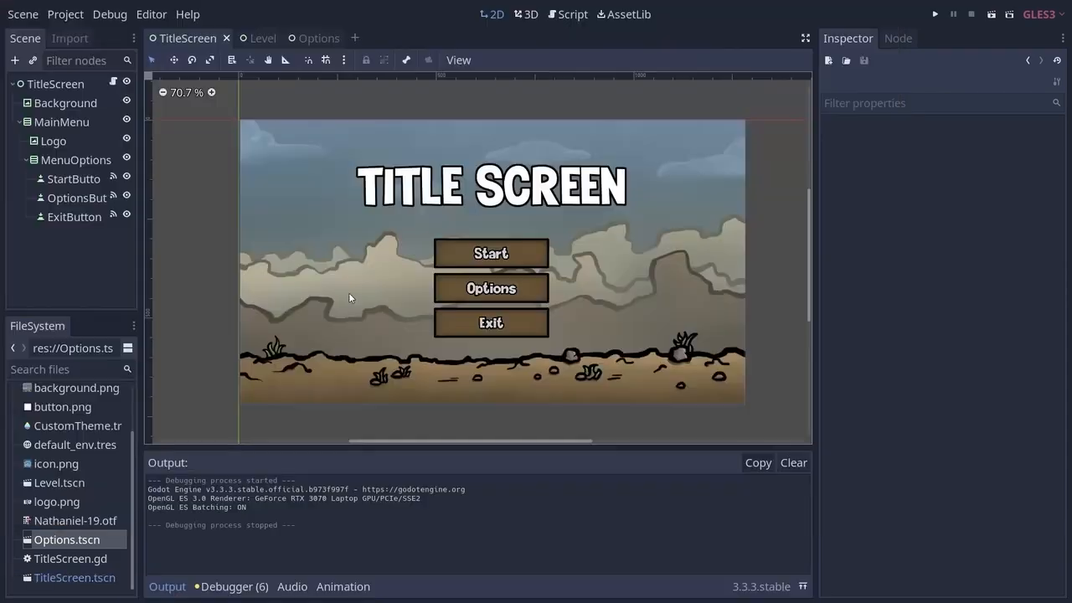
# Step: Add a _ready() function that calls grab_focus() to BackButton.gd, switch to the Level scene and save the script
pyautogui.click(570, 15)
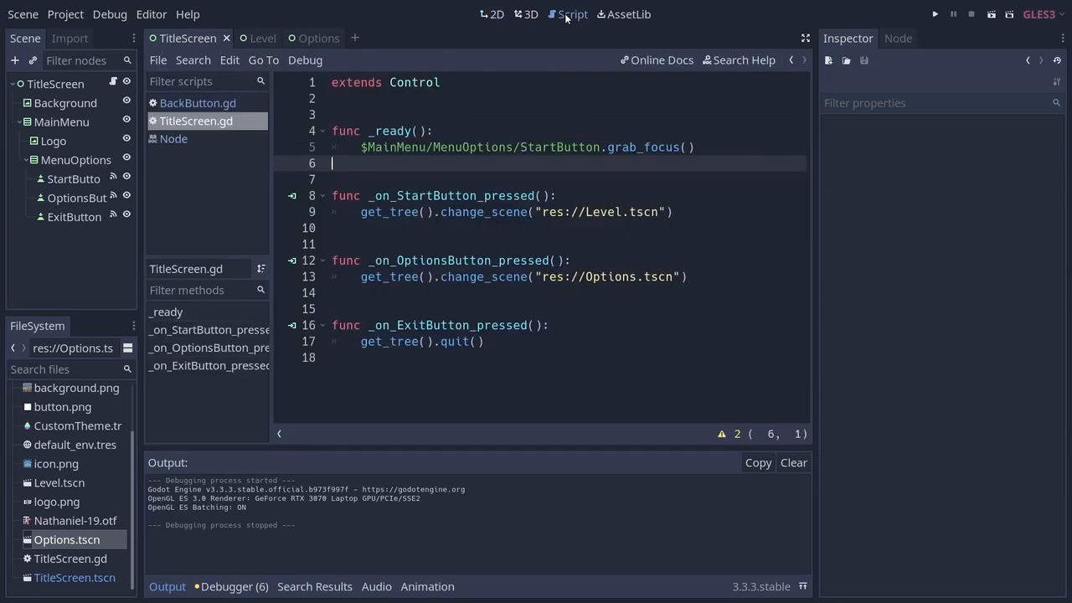
pyautogui.click(216, 103)
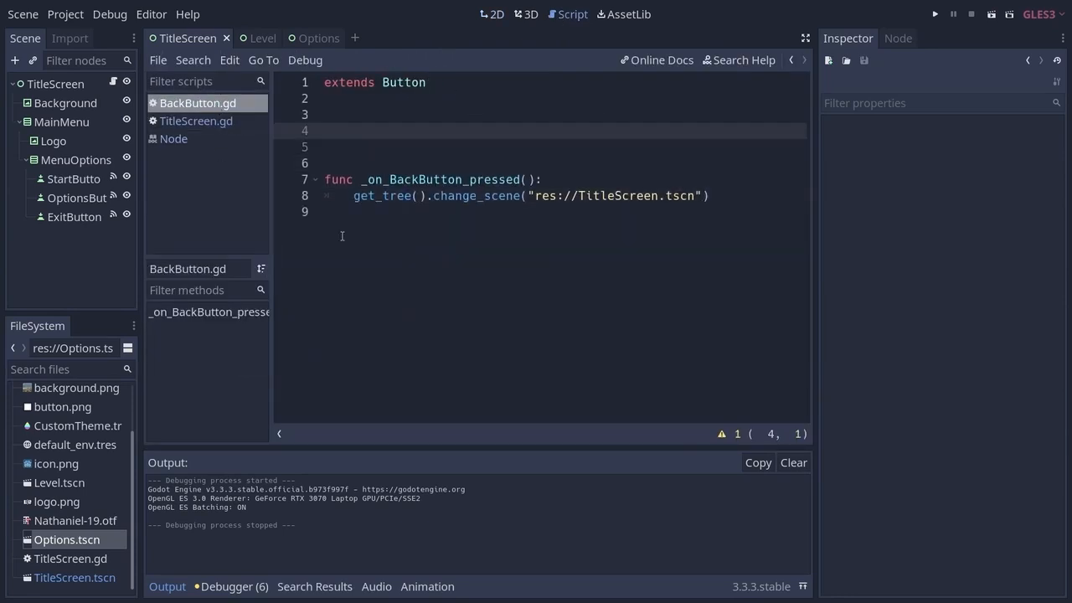
pyautogui.write('func _ready')
pyautogui.press('Return')
pyautogui.press('Return')
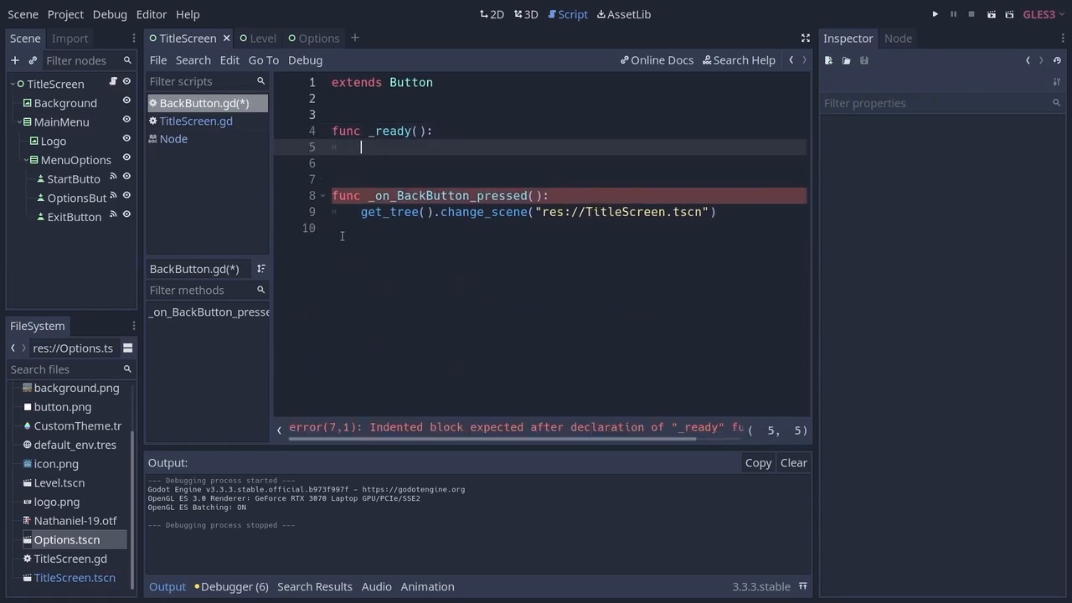
pyautogui.write('grab_focus()')
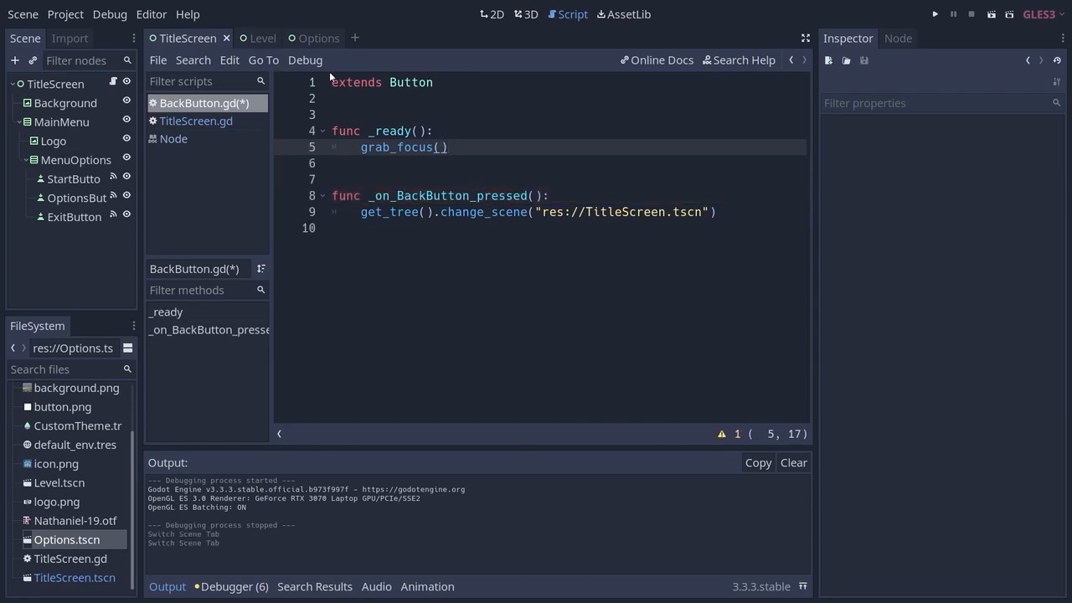
pyautogui.click(264, 38)
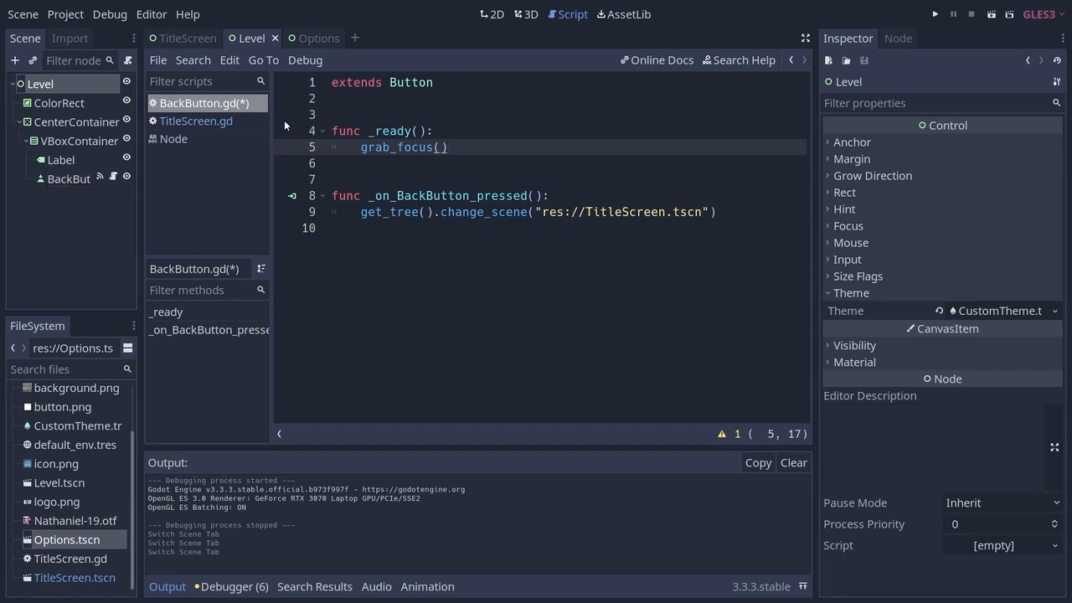
pyautogui.click(165, 61)
pyautogui.click(187, 184)
# Step: Run the project and test entering and leaving the Level and Options screens using only the keyboard
pyautogui.click(935, 15)
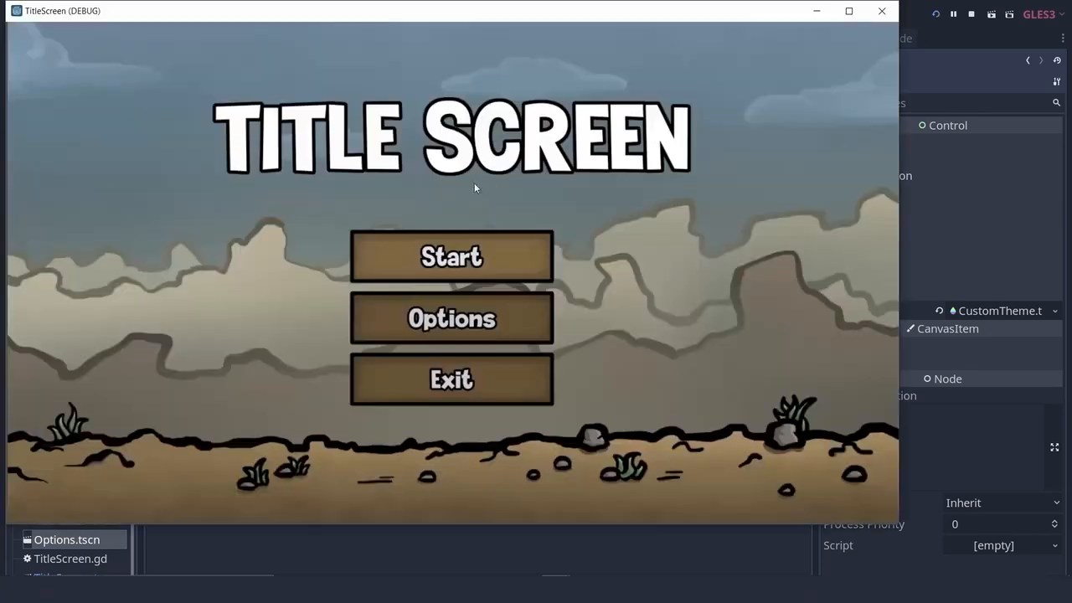
pyautogui.press('Return')
pyautogui.press('Return')
pyautogui.press('Down')
pyautogui.press('Return')
pyautogui.press('Return')
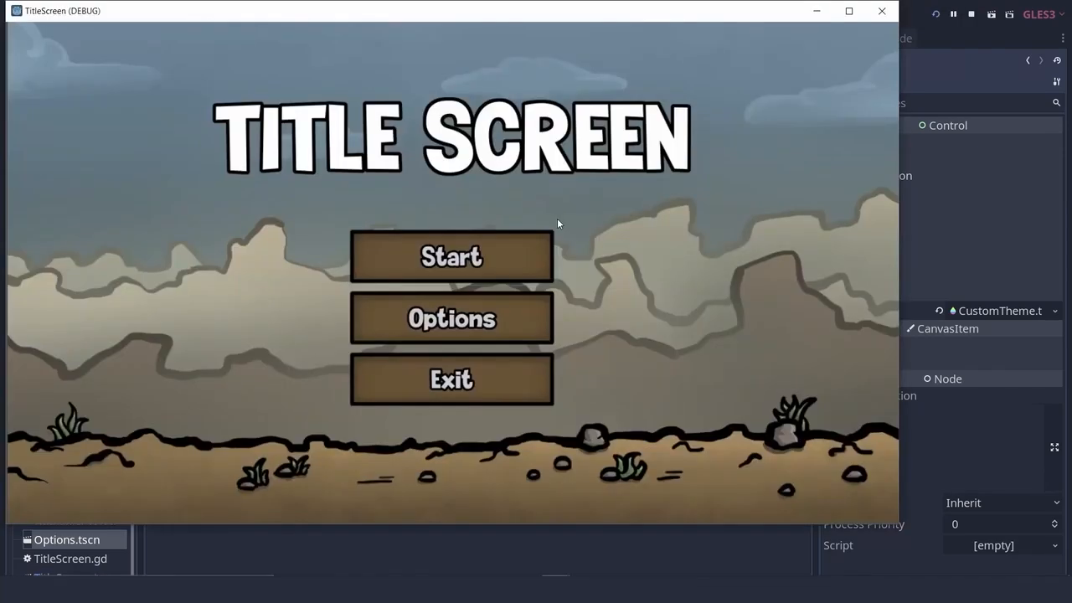
# Step: Test moving the title menu focus up and down with wrap-around, and close the game
pyautogui.press('Down')
pyautogui.press('Down')
pyautogui.press('Down')
pyautogui.press('Up')
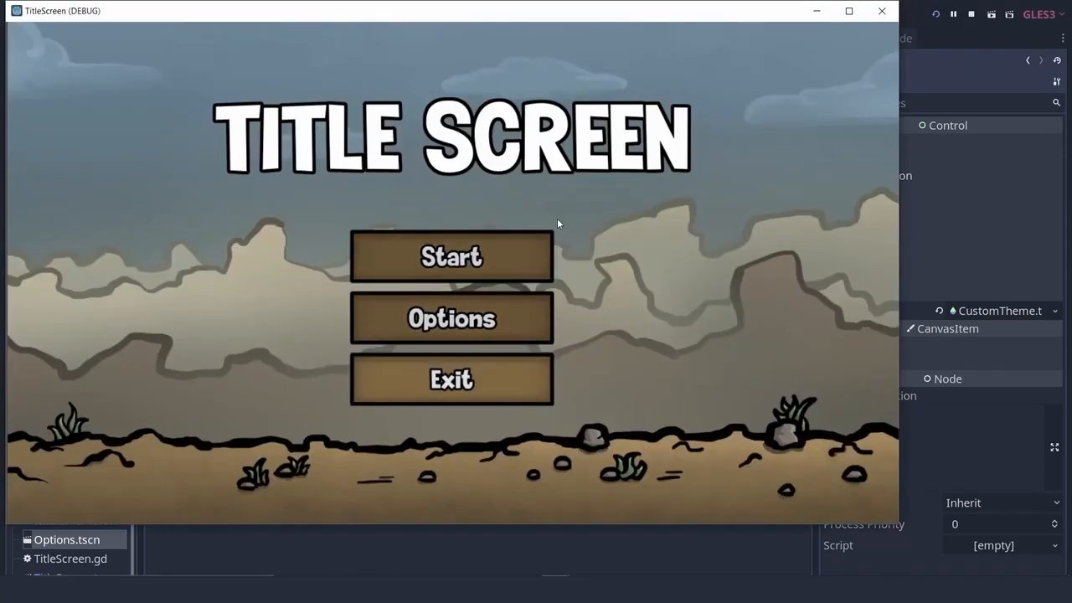
pyautogui.press('Up')
pyautogui.press('Up')
pyautogui.press('Up')
pyautogui.press('Down')
pyautogui.press('Up')
pyautogui.press('Down')
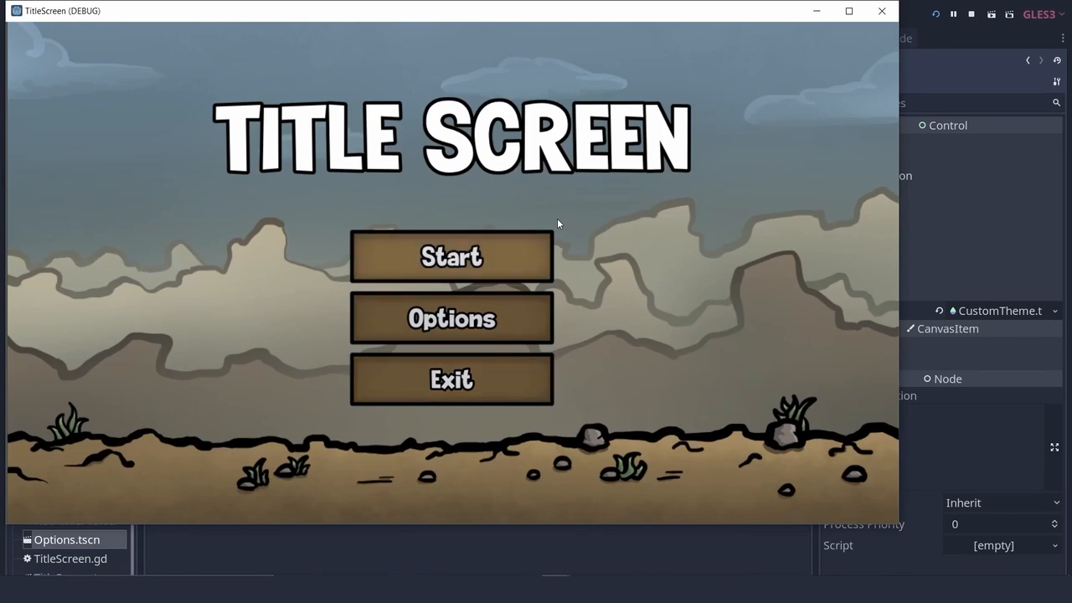
pyautogui.press('Down')
pyautogui.press('Up')
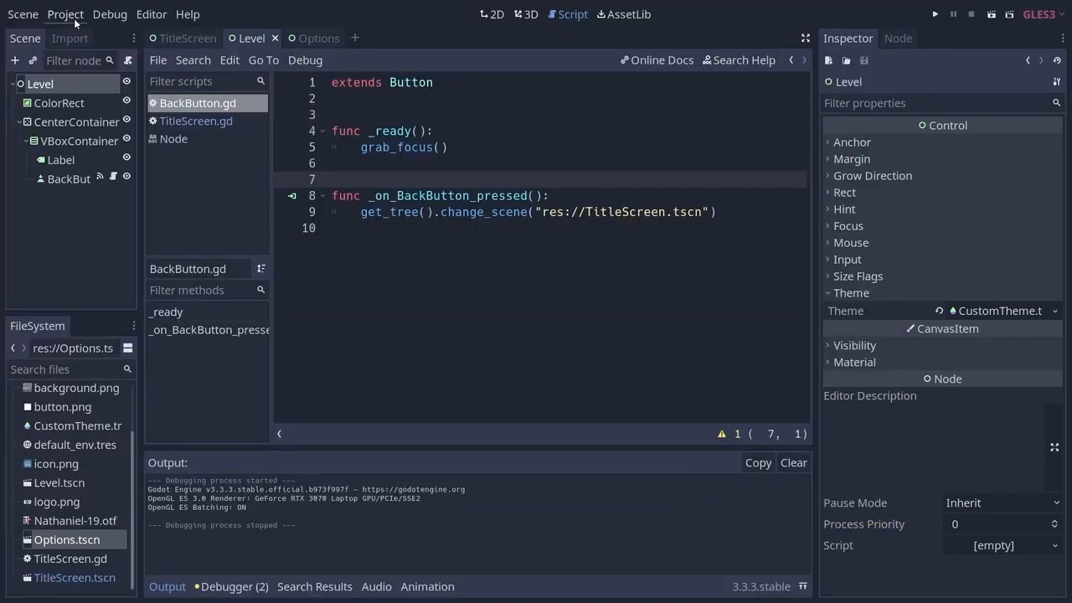
# Step: Add the W key to the ui_up action in the project's Input Map
pyautogui.click(74, 20)
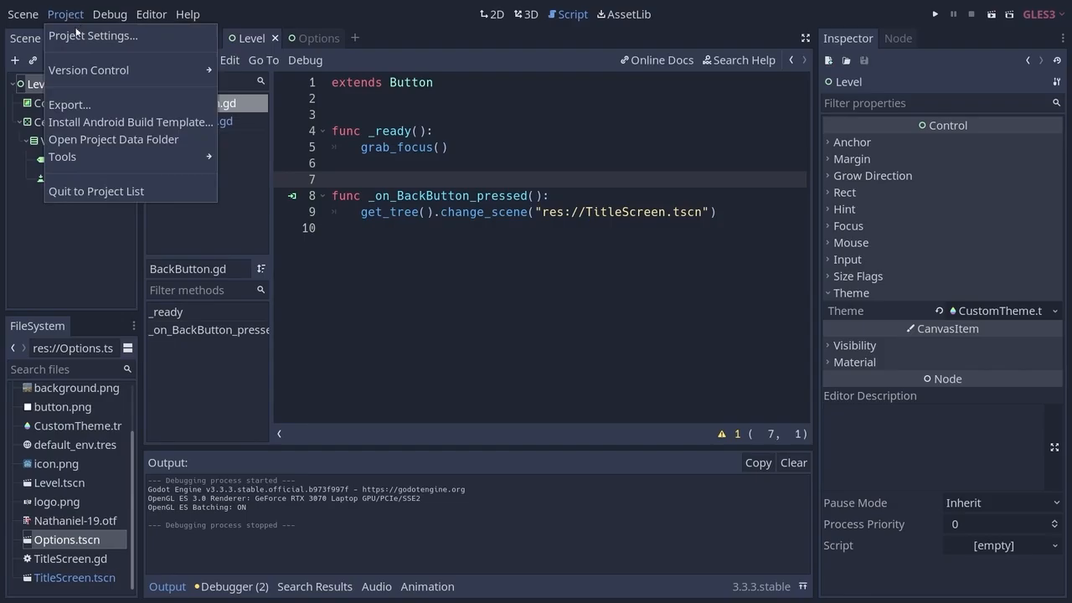
pyautogui.click(75, 35)
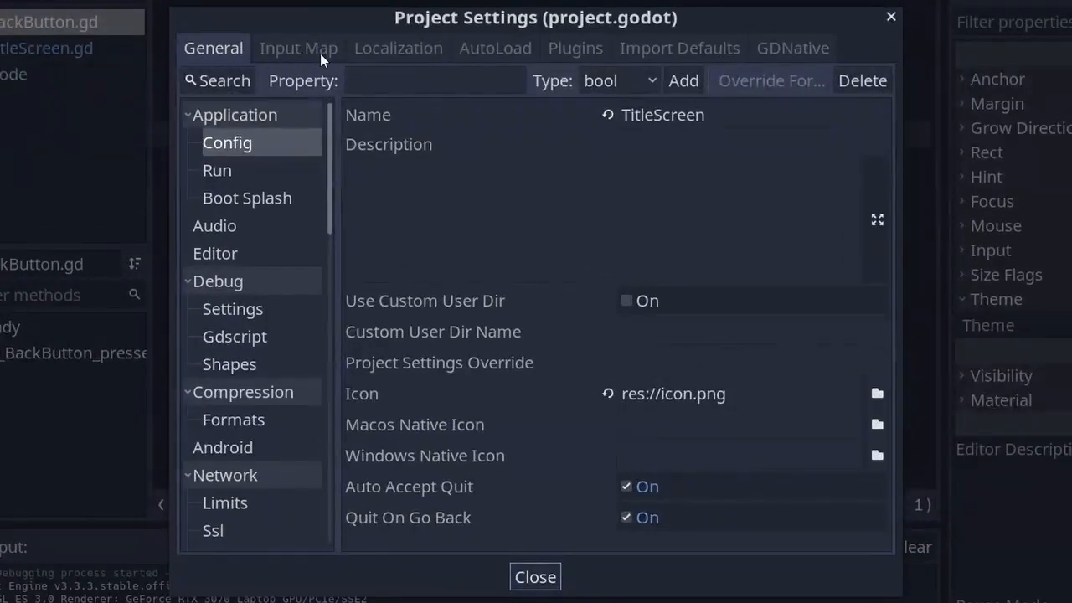
pyautogui.click(302, 48)
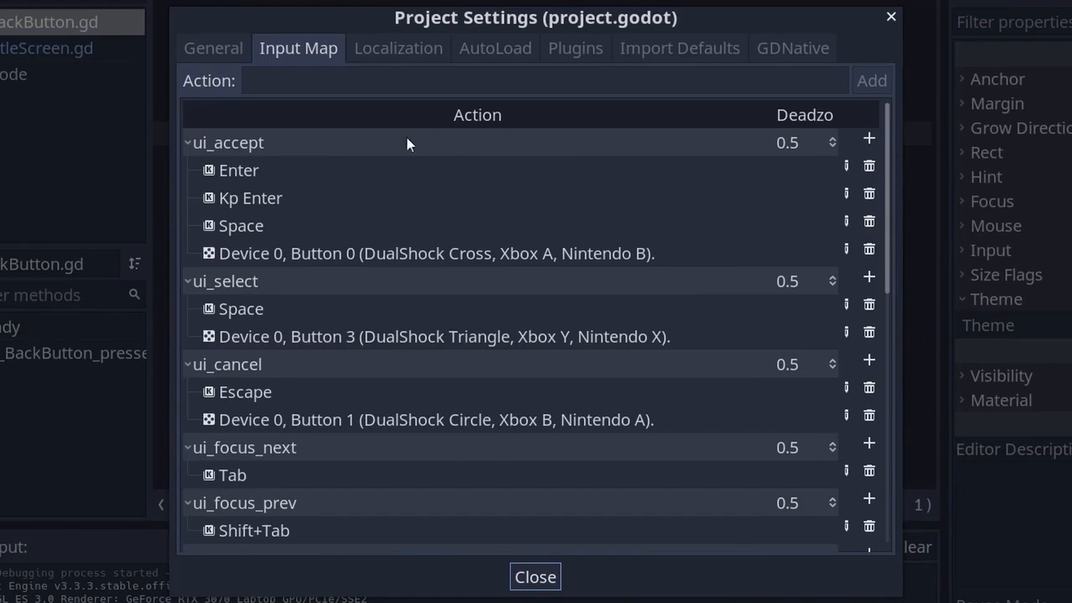
pyautogui.moveTo(890, 119); pyautogui.dragTo(888, 364)
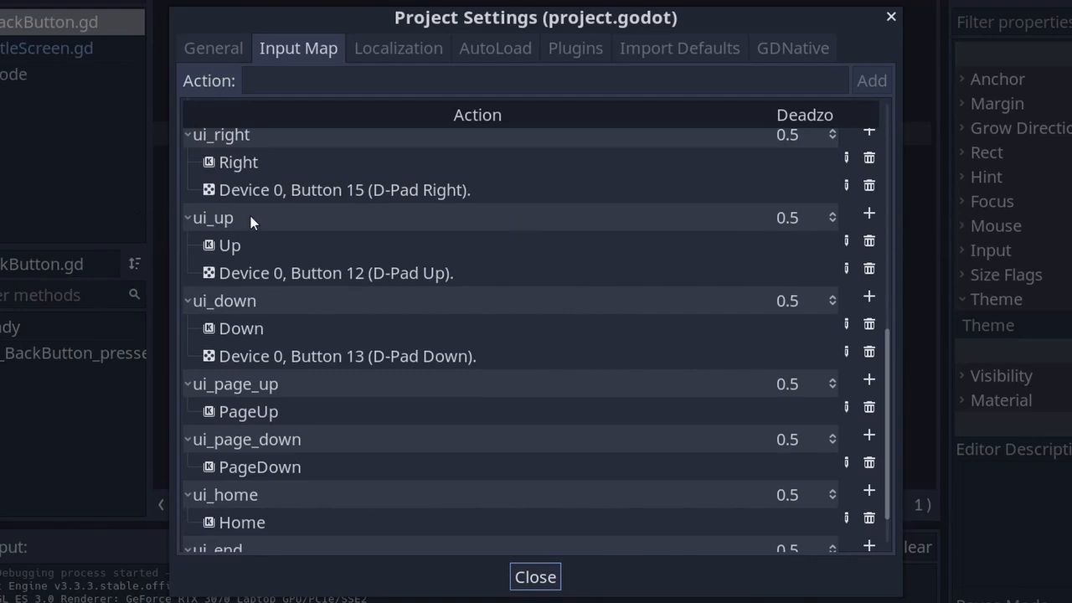
pyautogui.click(870, 215)
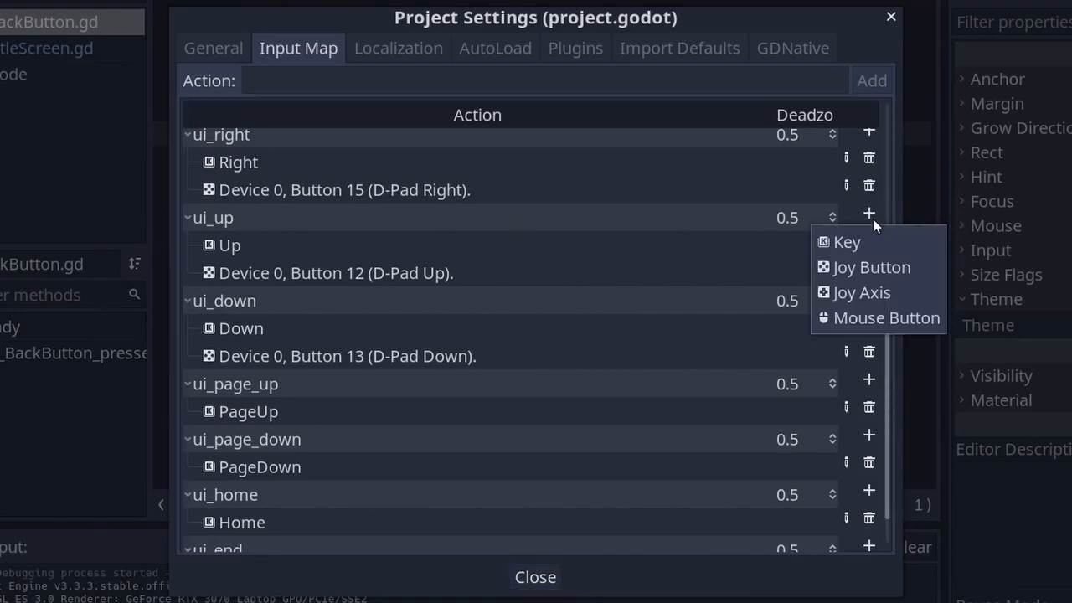
pyautogui.click(863, 244)
pyautogui.press('w')
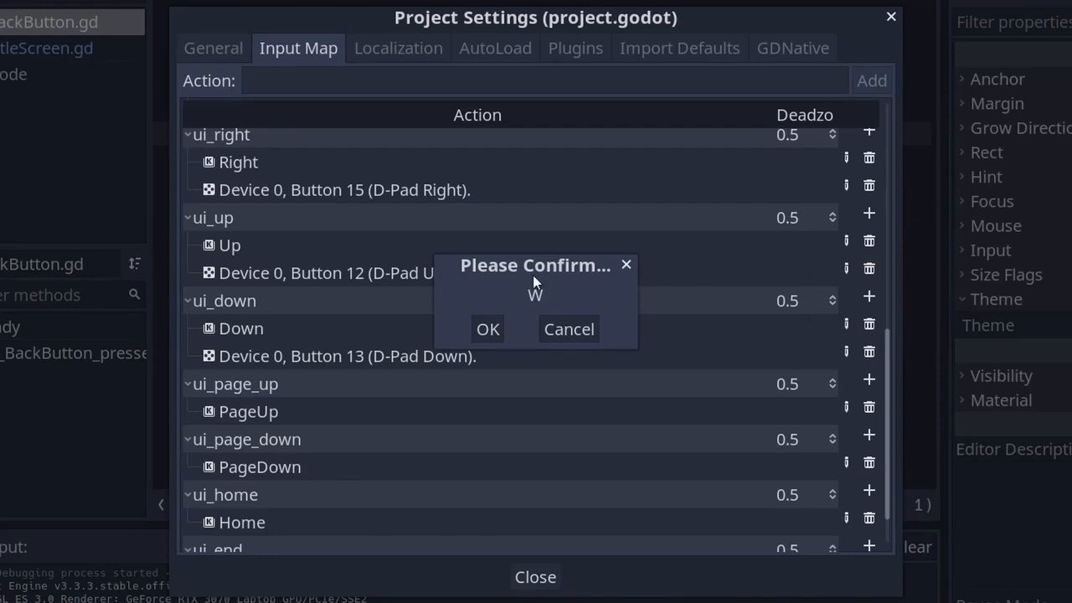
pyautogui.click(490, 330)
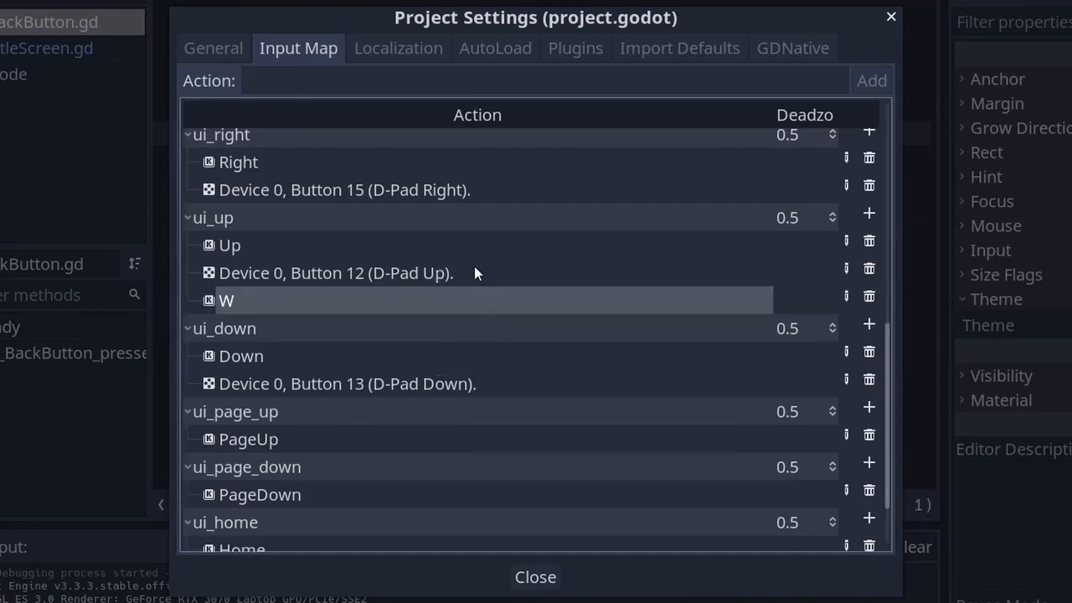
# Step: Add the S key to the ui_down action
pyautogui.click(870, 327)
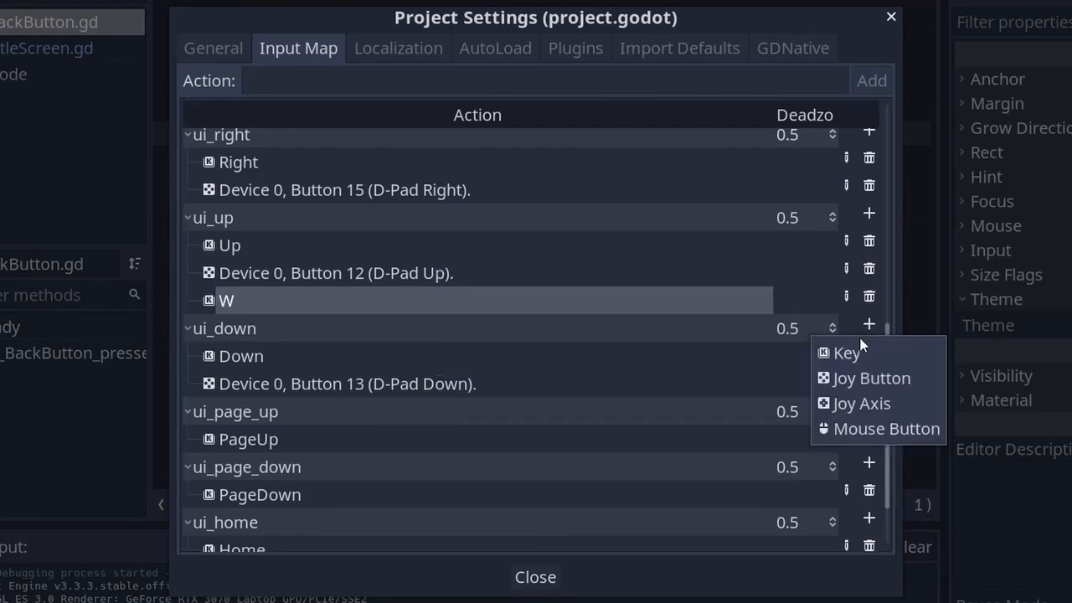
pyautogui.click(856, 353)
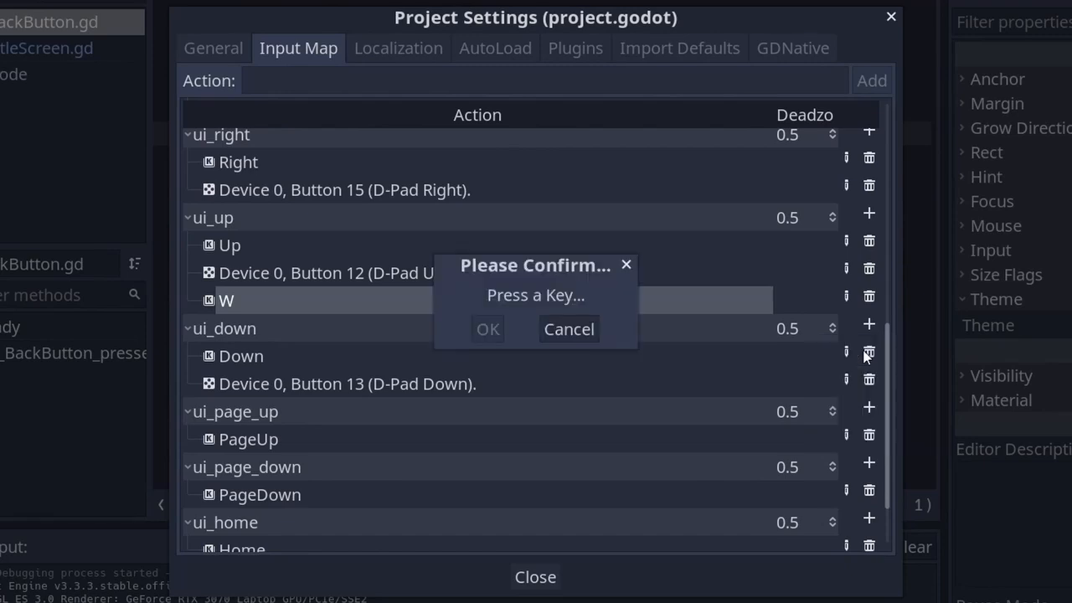
pyautogui.press('s')
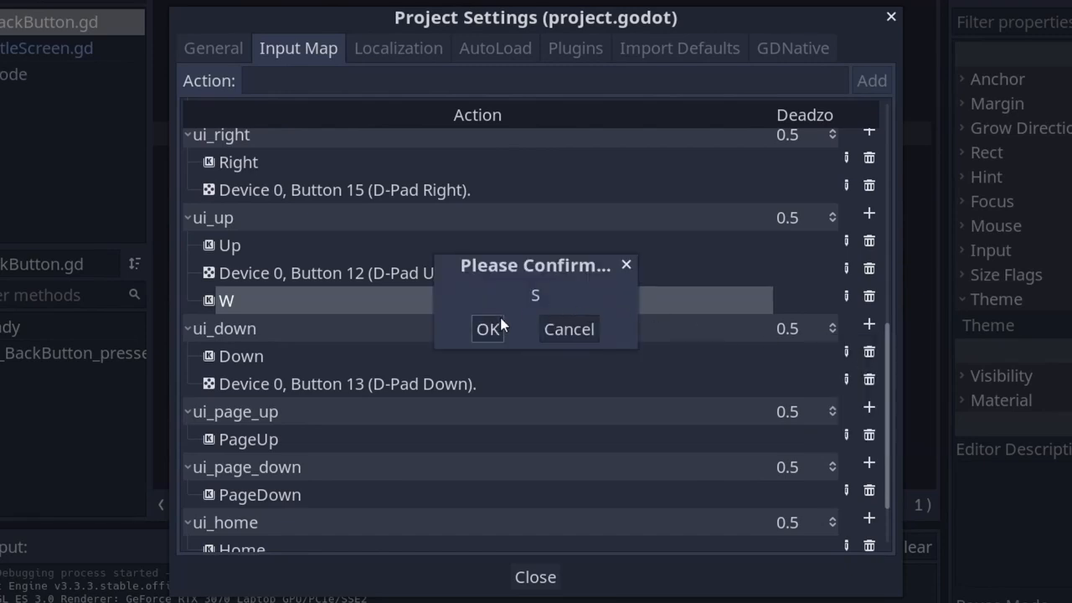
pyautogui.click(491, 330)
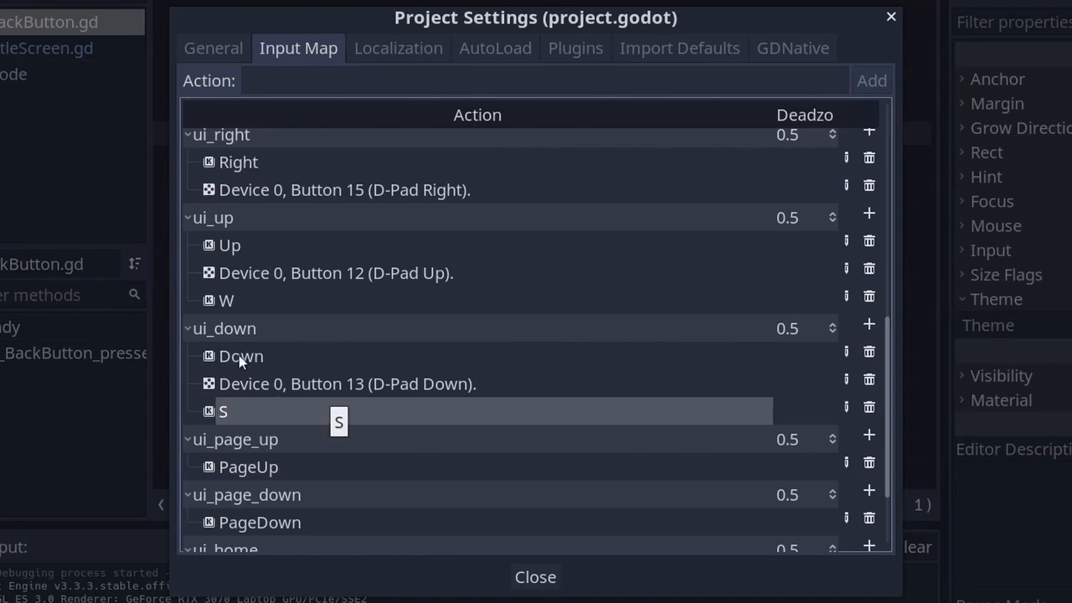
# Step: Add the D key to the ui_right action
pyautogui.scroll(3, 268, 339)
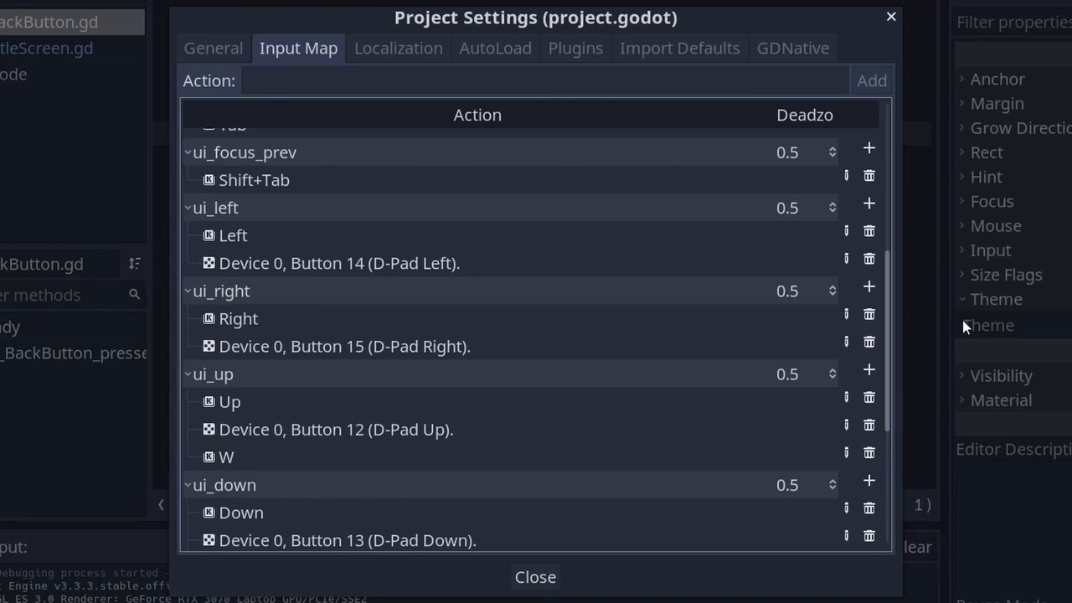
pyautogui.click(869, 290)
pyautogui.click(862, 311)
pyautogui.press('d')
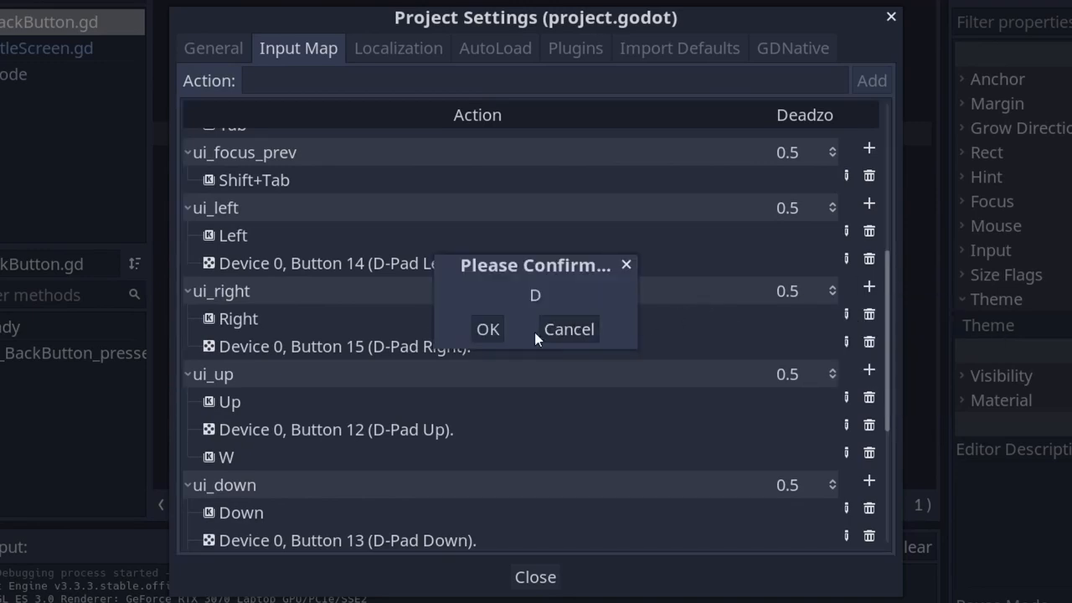
pyautogui.click(490, 329)
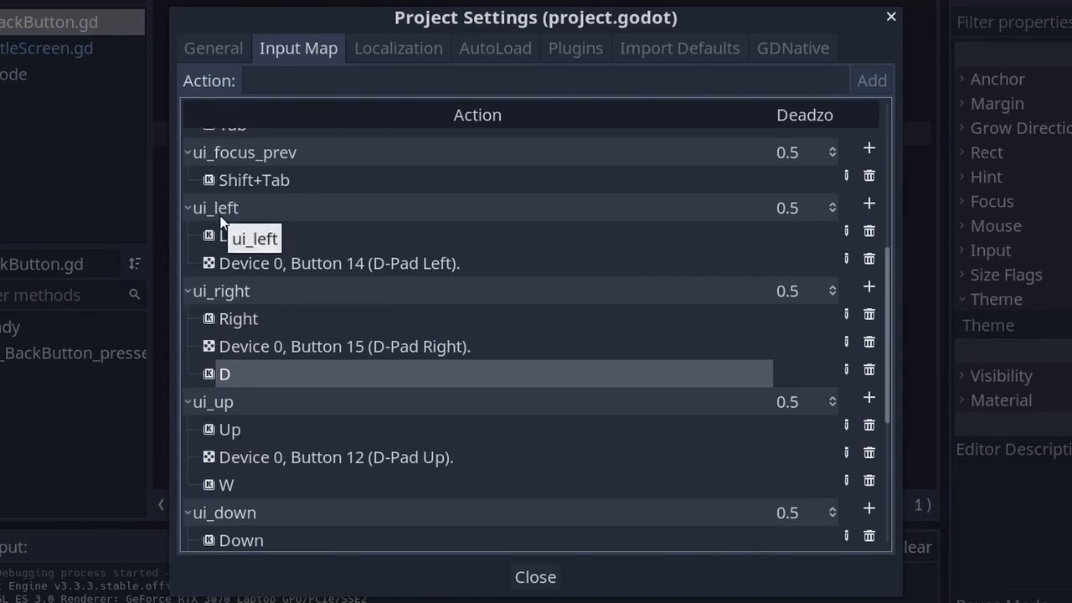
# Step: Add the A key to the ui_left action and close the project settings
pyautogui.click(869, 206)
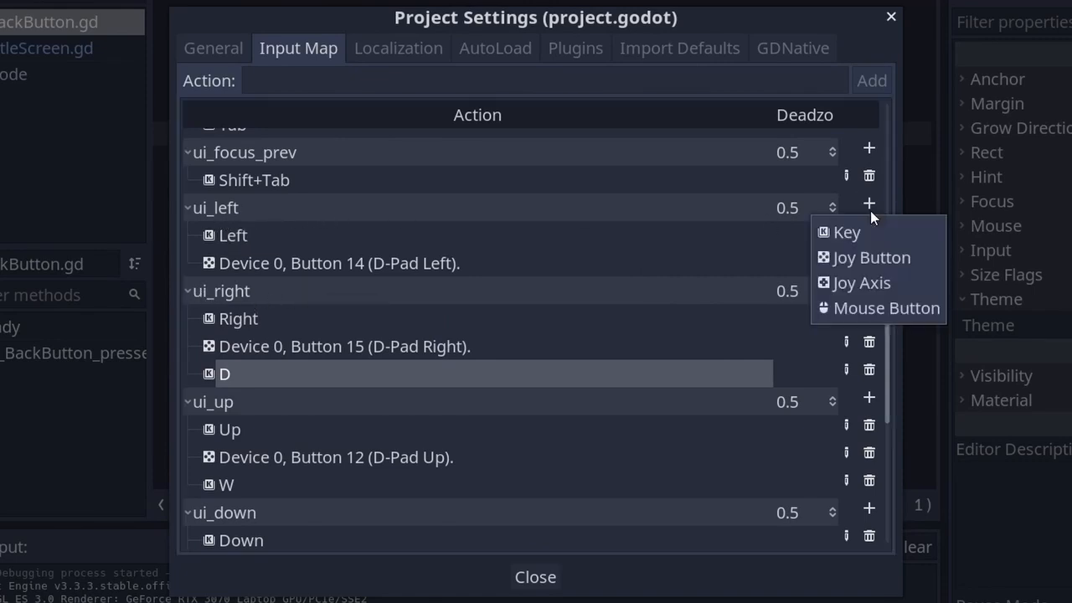
pyautogui.click(847, 233)
pyautogui.press('a')
pyautogui.click(489, 329)
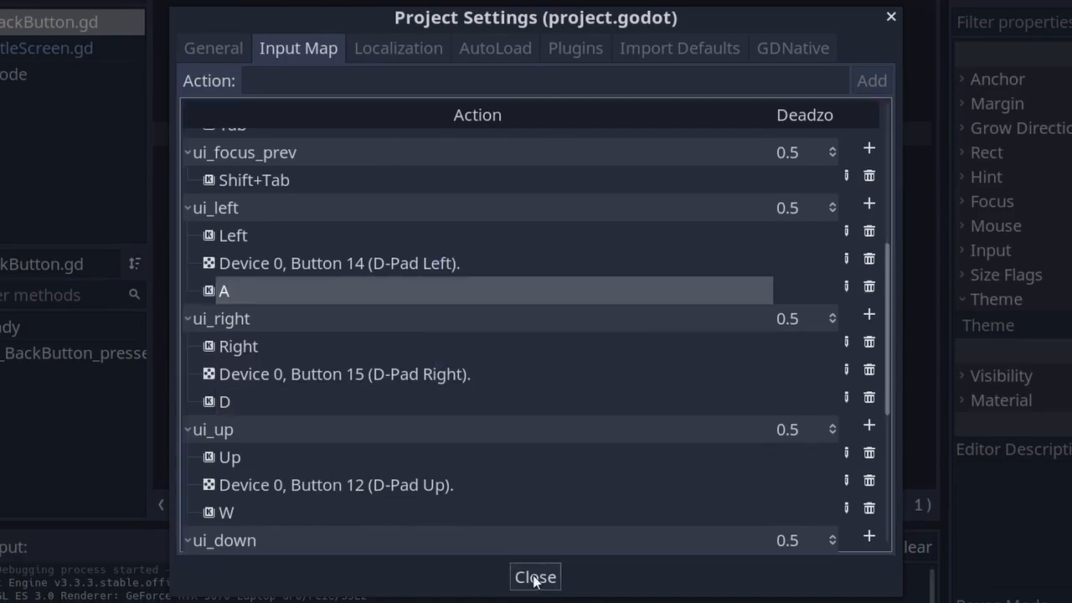
pyautogui.click(535, 577)
# Step: Run the project with the extended key bindings and test moving through the title menu buttons in both directions
pyautogui.click(543, 151)
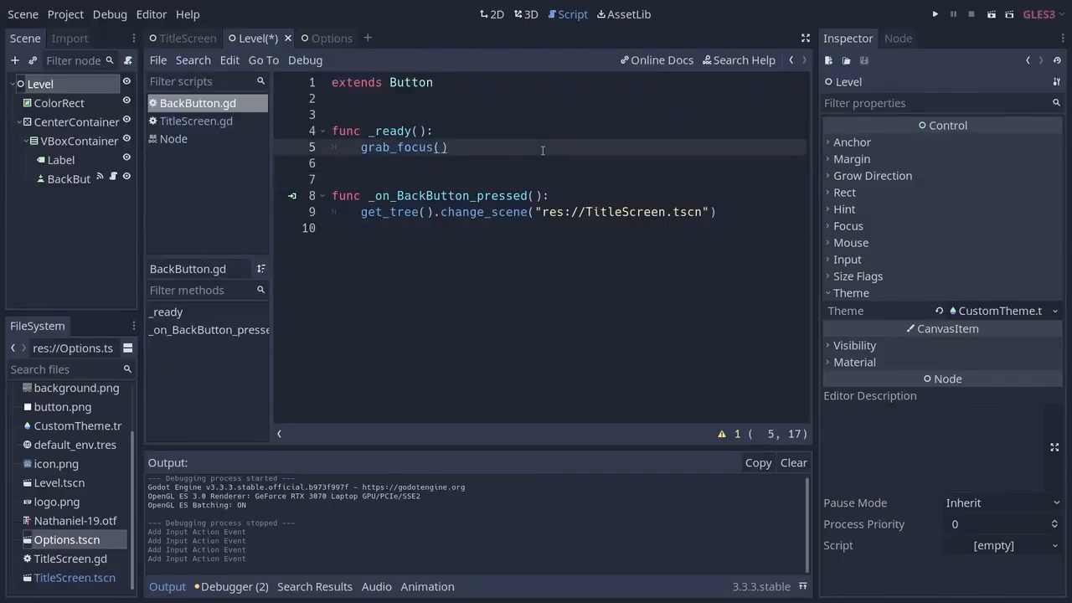
pyautogui.press('F5')
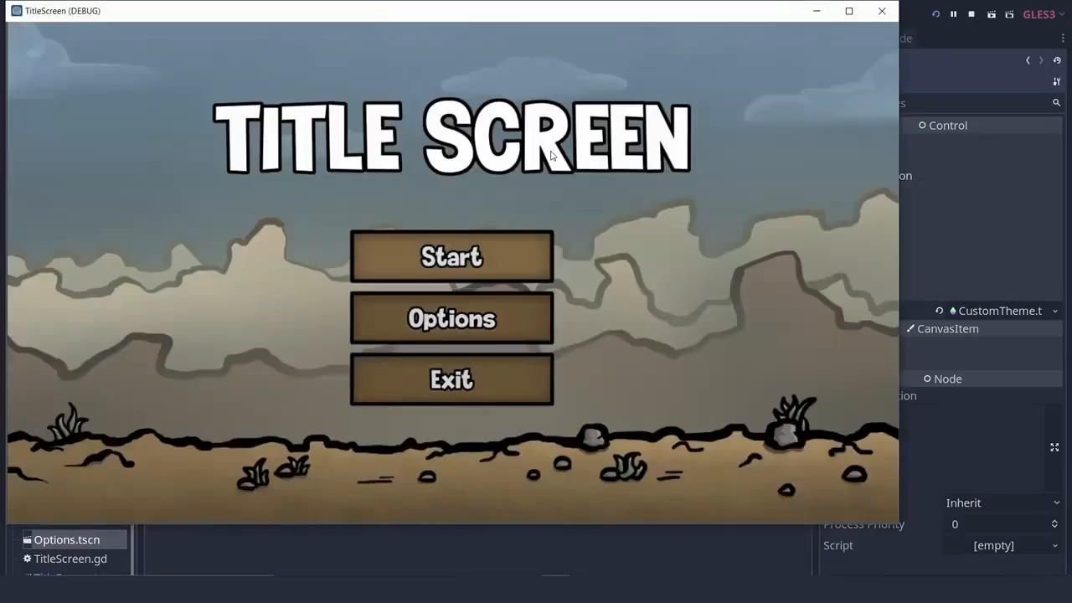
pyautogui.press('Down')
pyautogui.press('Down')
pyautogui.press('Down')
pyautogui.press('Down')
pyautogui.press('Down')
pyautogui.press('Up')
pyautogui.press('Down')
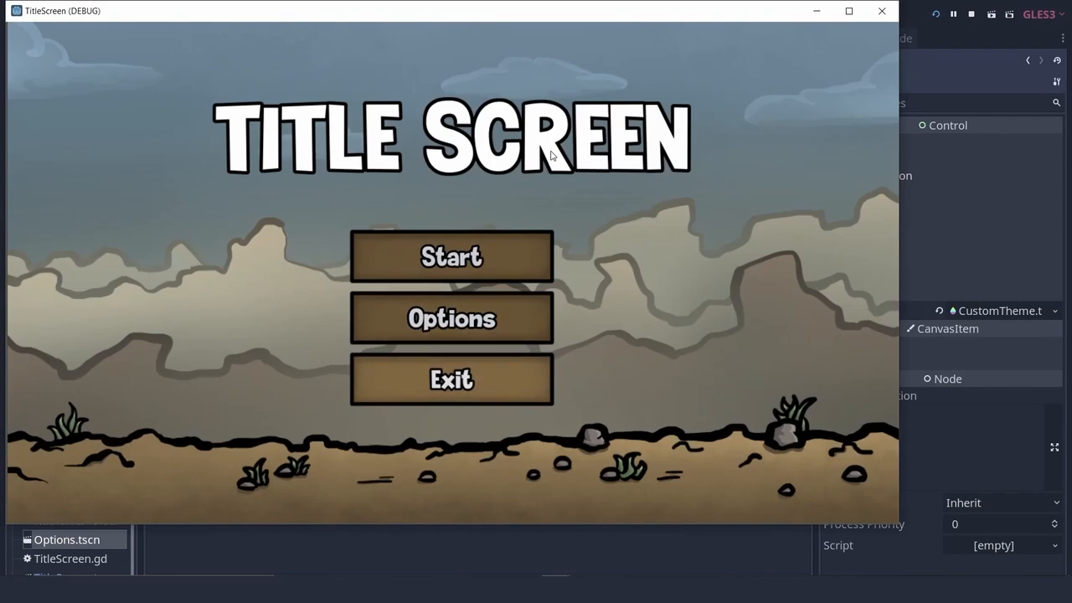
pyautogui.press('Down')
pyautogui.press('Down')
pyautogui.press('Down')
pyautogui.press('Down')
pyautogui.press('Up')
pyautogui.press('Up')
pyautogui.press('Down')
pyautogui.press('Down')
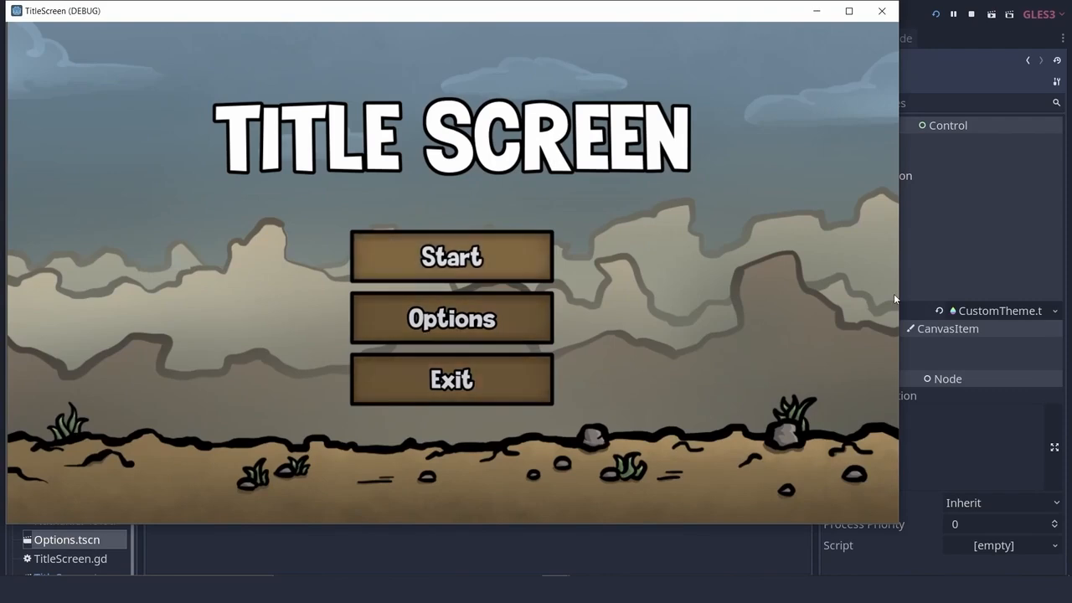
pyautogui.press('Down')
pyautogui.press('Down')
pyautogui.press('Down')
pyautogui.press('Down')
pyautogui.press('Down')
pyautogui.press('Down')
pyautogui.press('Down')
pyautogui.press('Down')
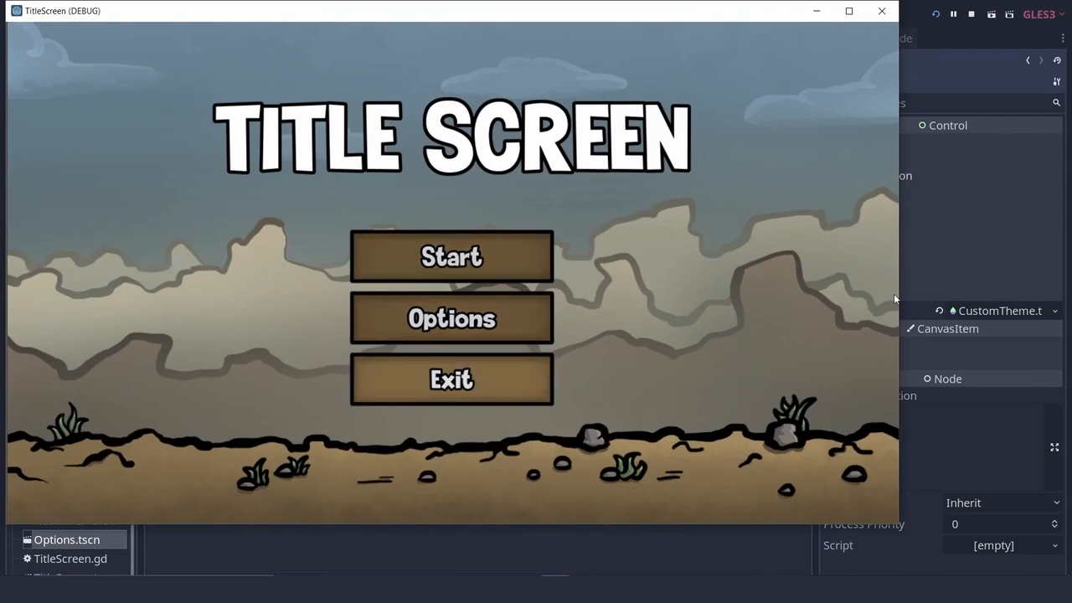